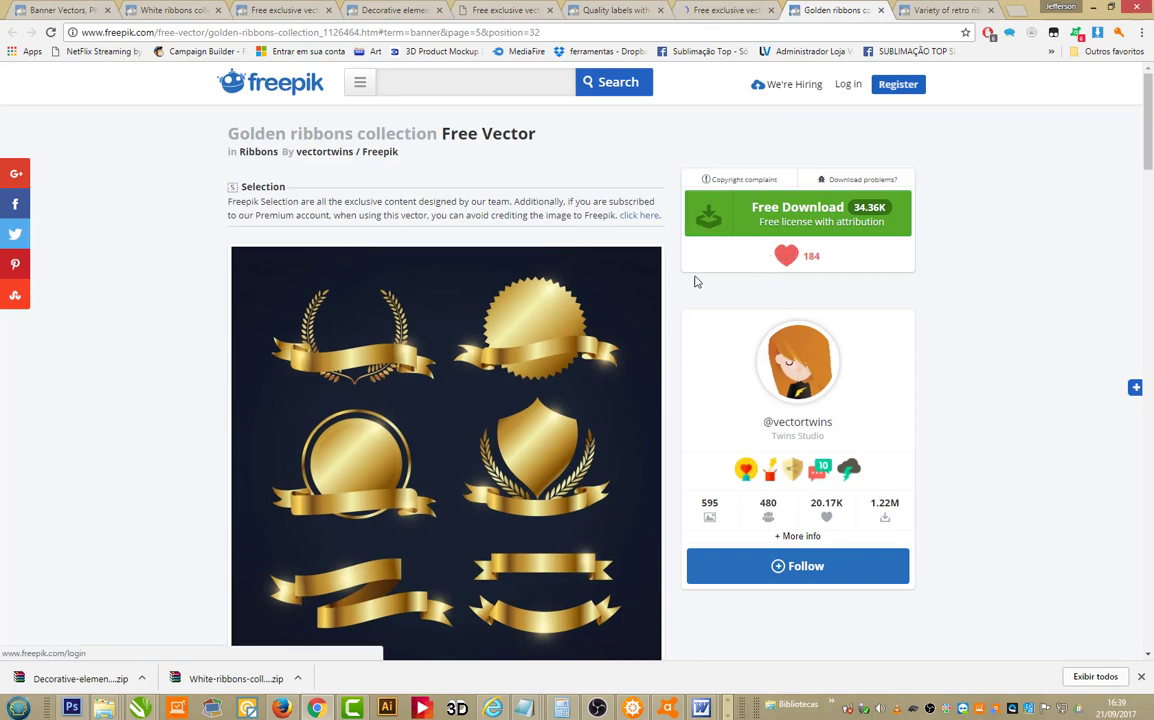
Step: Try to download the Variety of retro ribbons vector and review the Freepik Premium subscription page
left_click(922, 8)
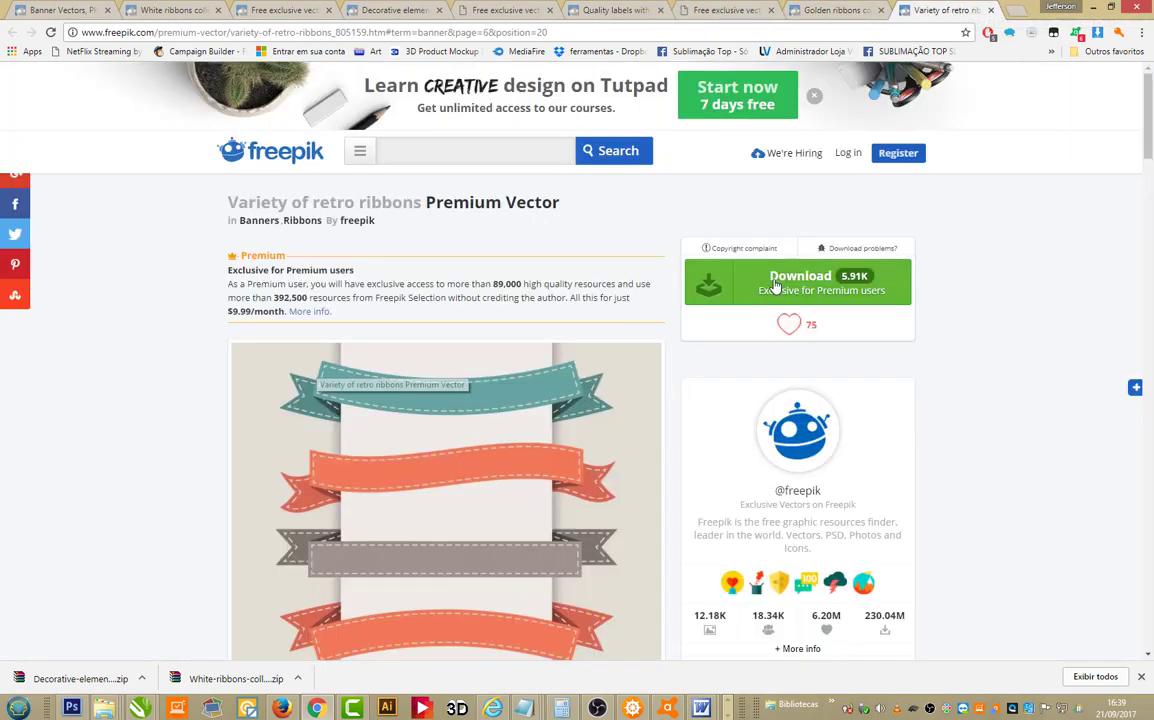
left_click(790, 284)
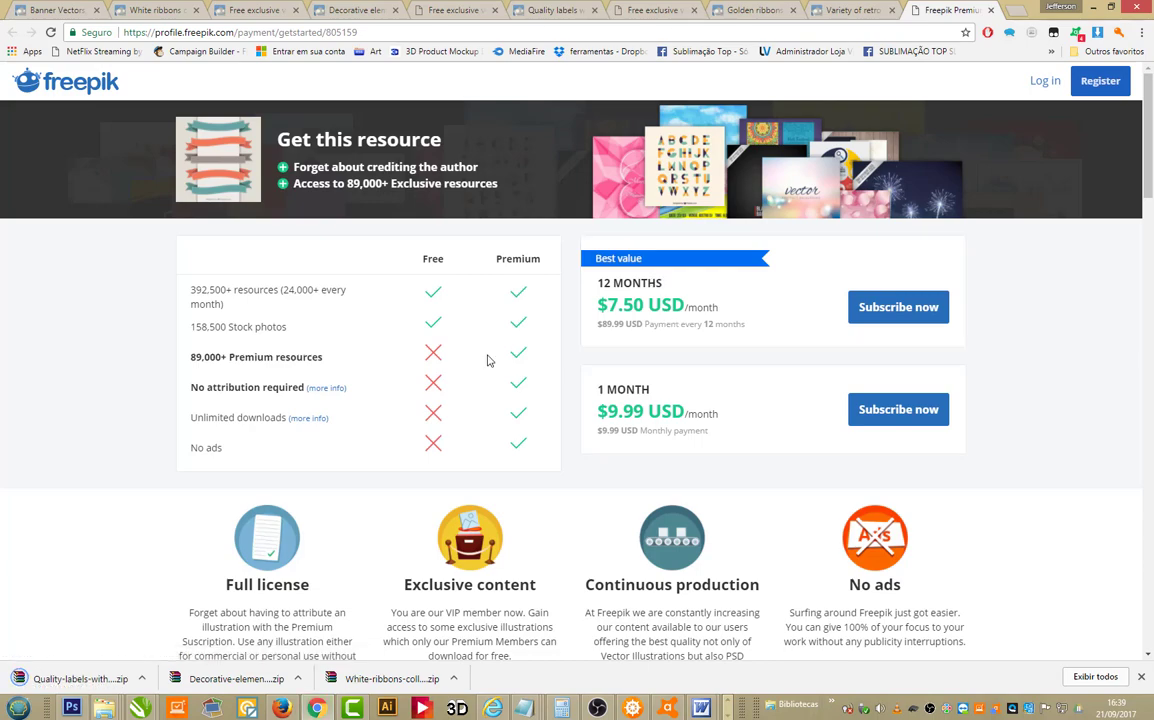
scroll(488, 360, "down", 5)
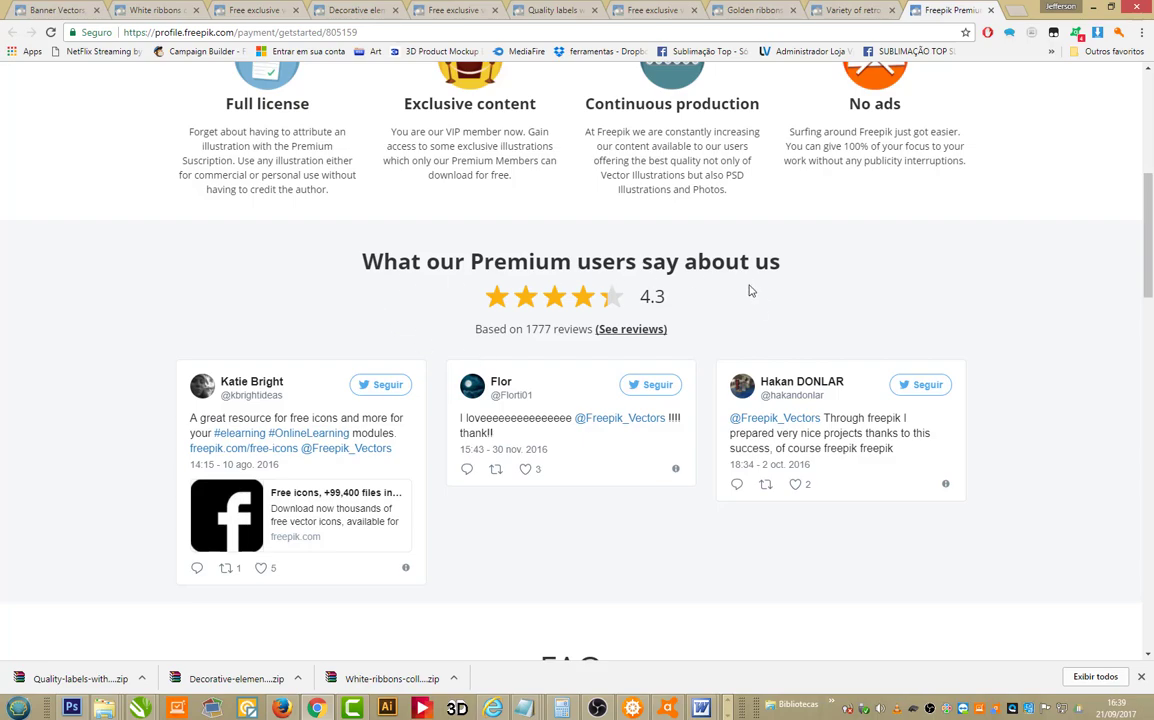
scroll(765, 315, "up", 5)
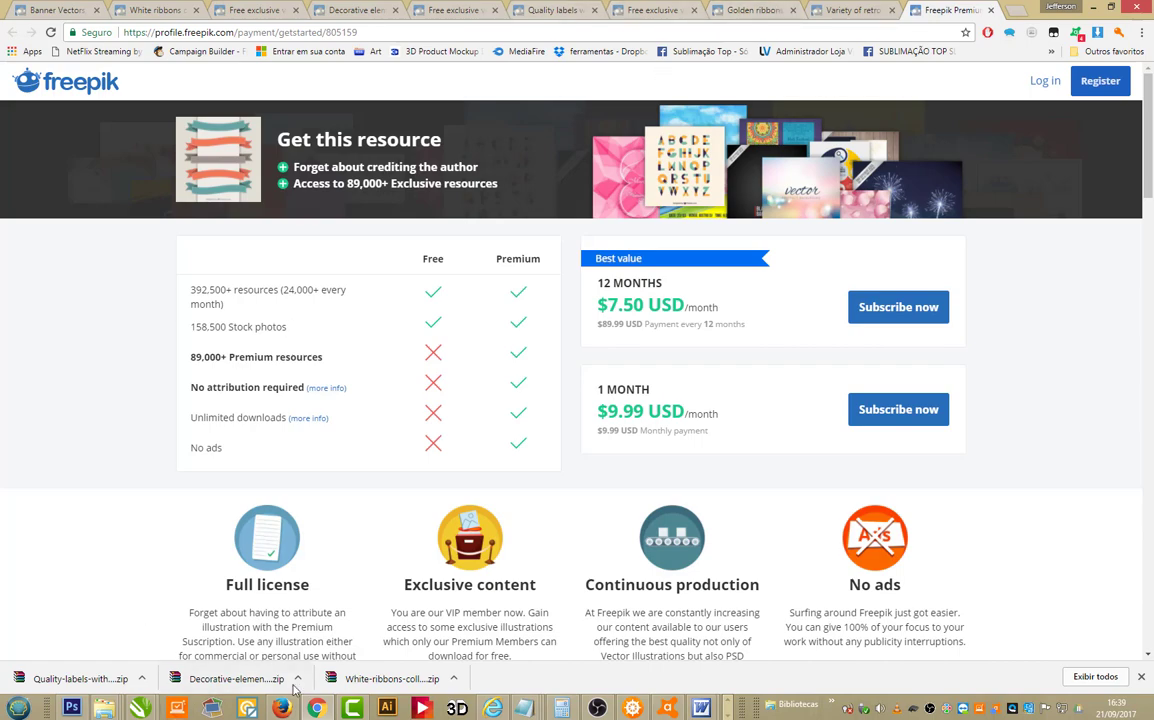
Step: Show the downloaded archives in the Downloads folder and cut the Quality-labels, Decorative-elements and White-ribbons zip files
left_click(455, 679)
left_click(440, 574)
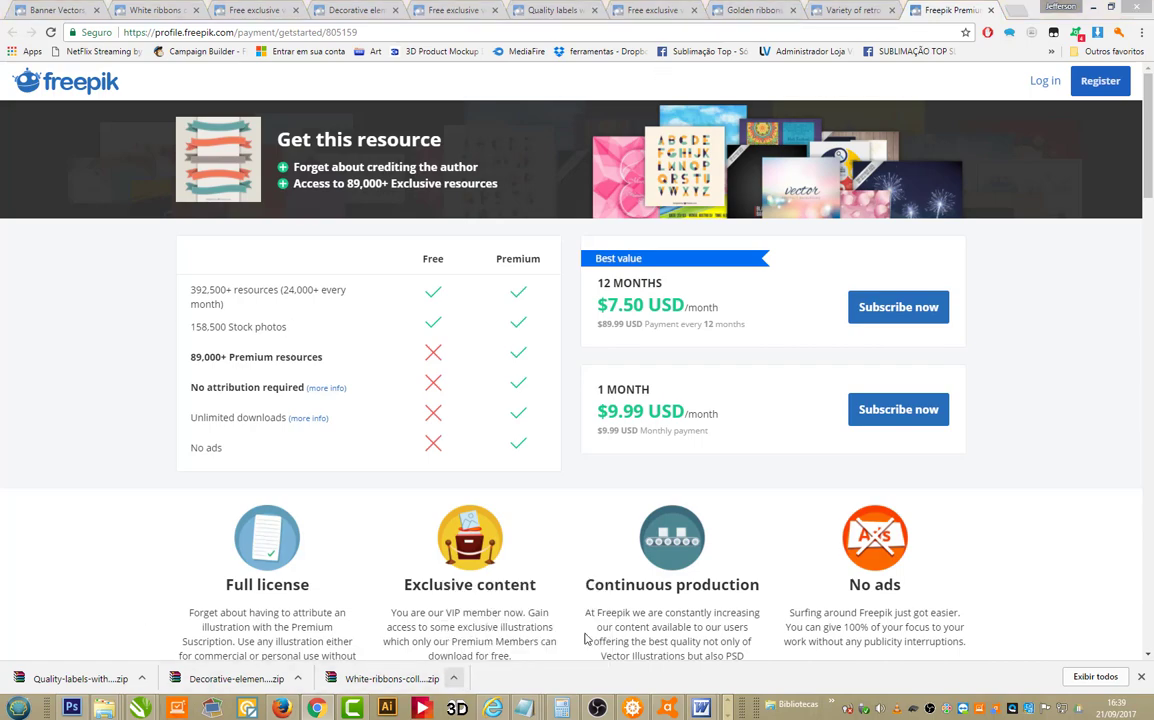
left_click(448, 148, "shift")
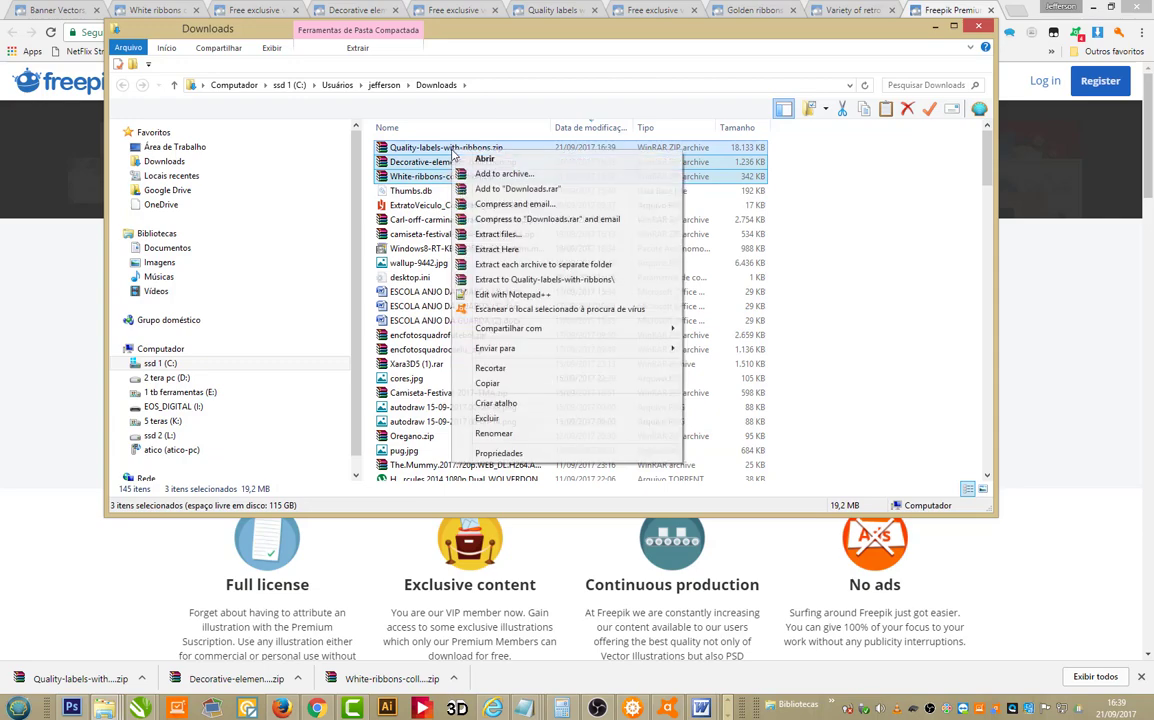
right_click(452, 150)
left_click(520, 369)
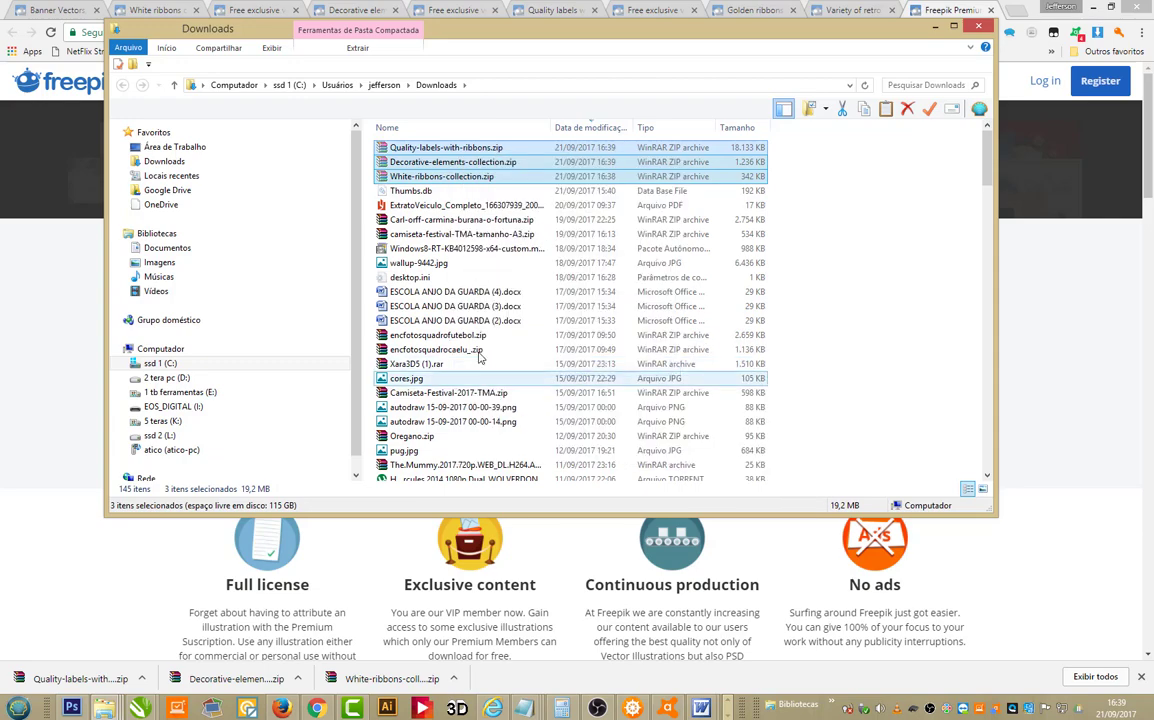
Step: Create a folder named "aula arte" on the 1 tb ferramentas (E:) drive and open it
left_click(180, 392)
left_click(956, 28)
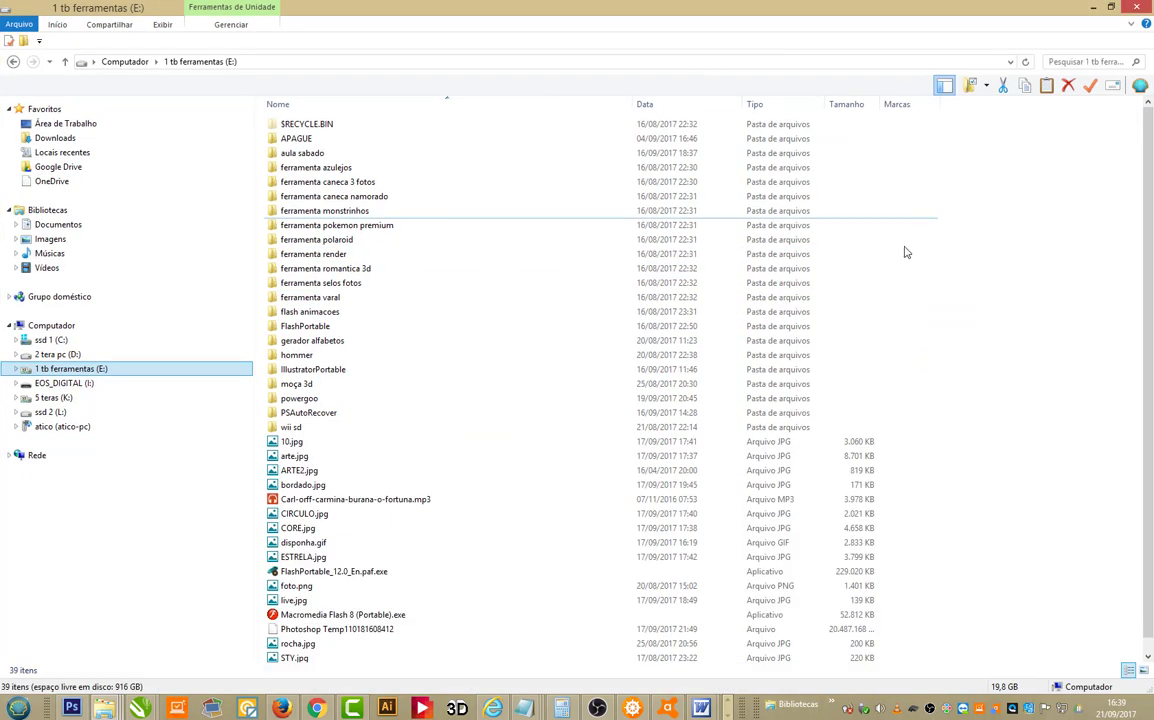
right_click(940, 311)
mouse_move(985, 472)
left_click(887, 478)
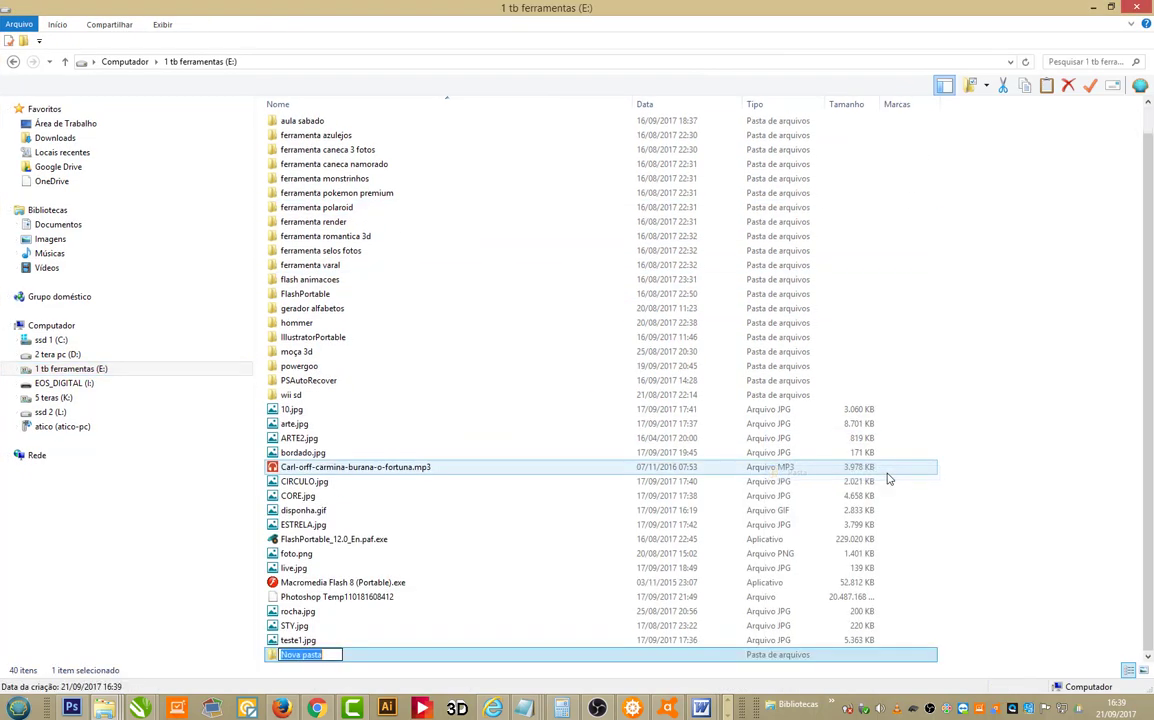
type("aula arte")
key("Return")
double_click(345, 655)
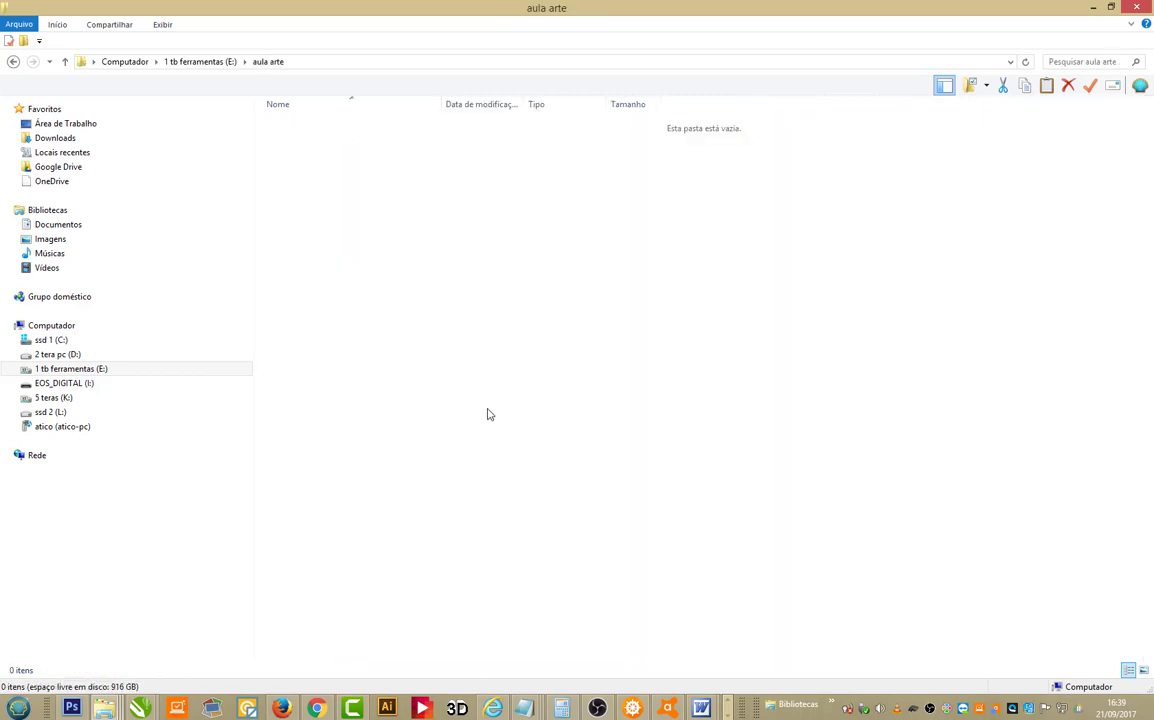
Step: Paste the three zip archives into the aula arte folder and extract them there, replacing all duplicate files
key("ctrl+v")
right_click(339, 137)
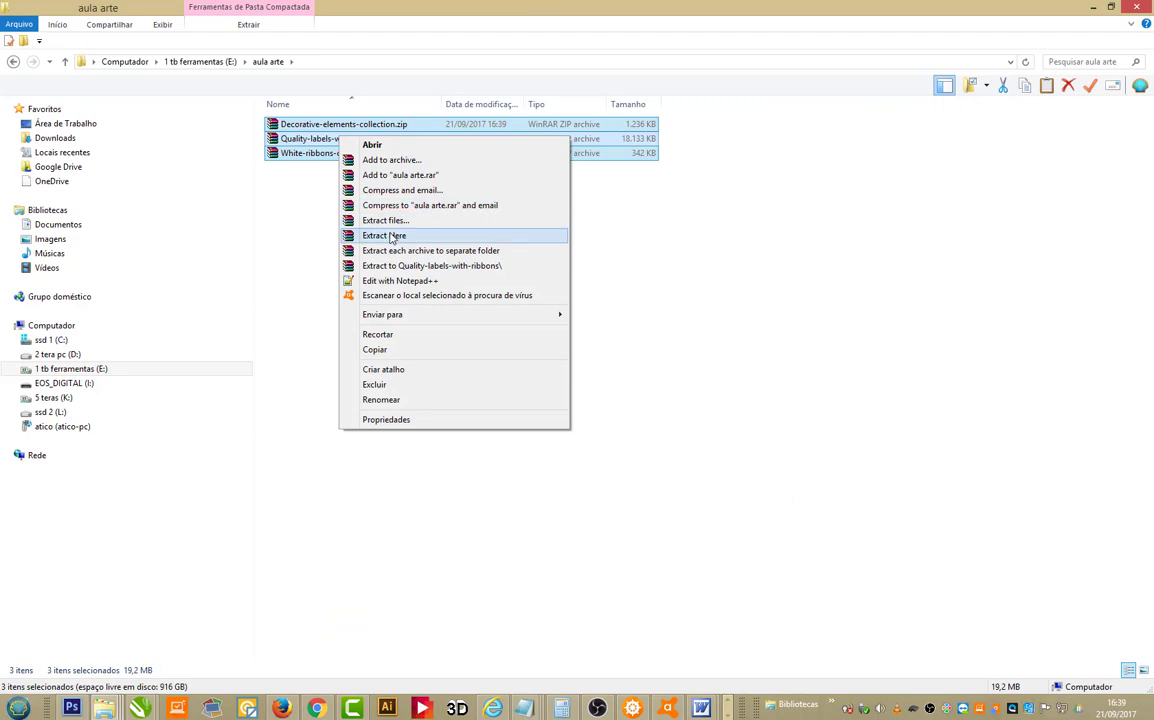
left_click(391, 237)
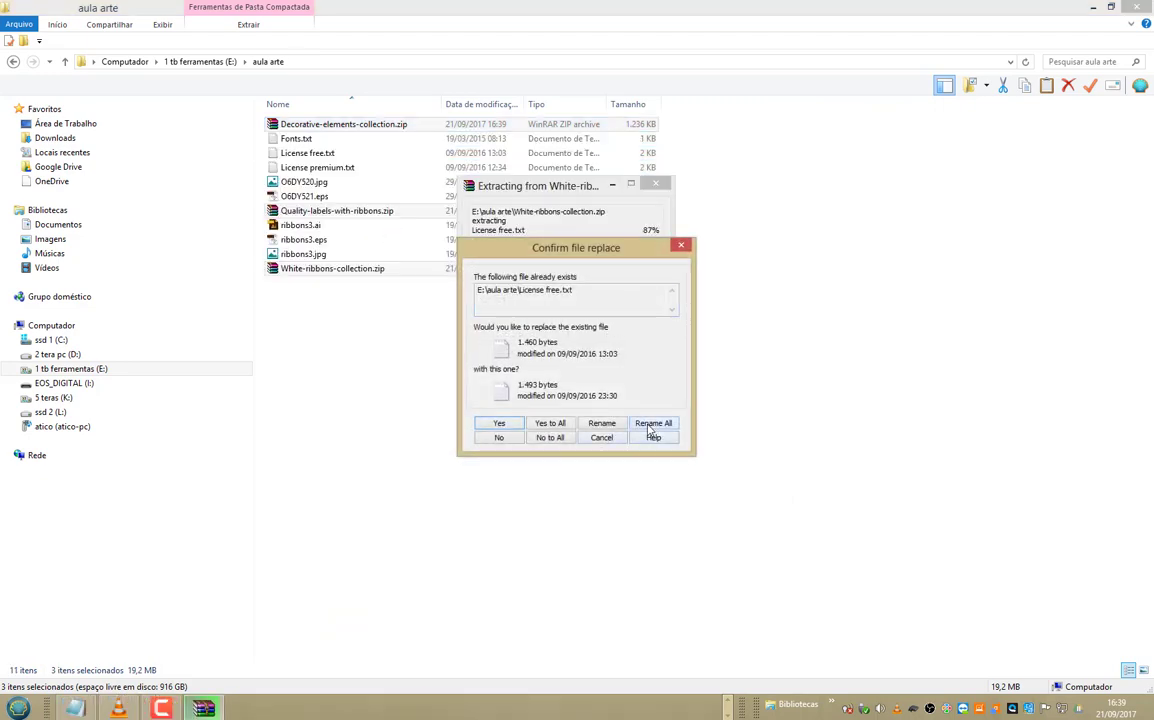
left_click(549, 426)
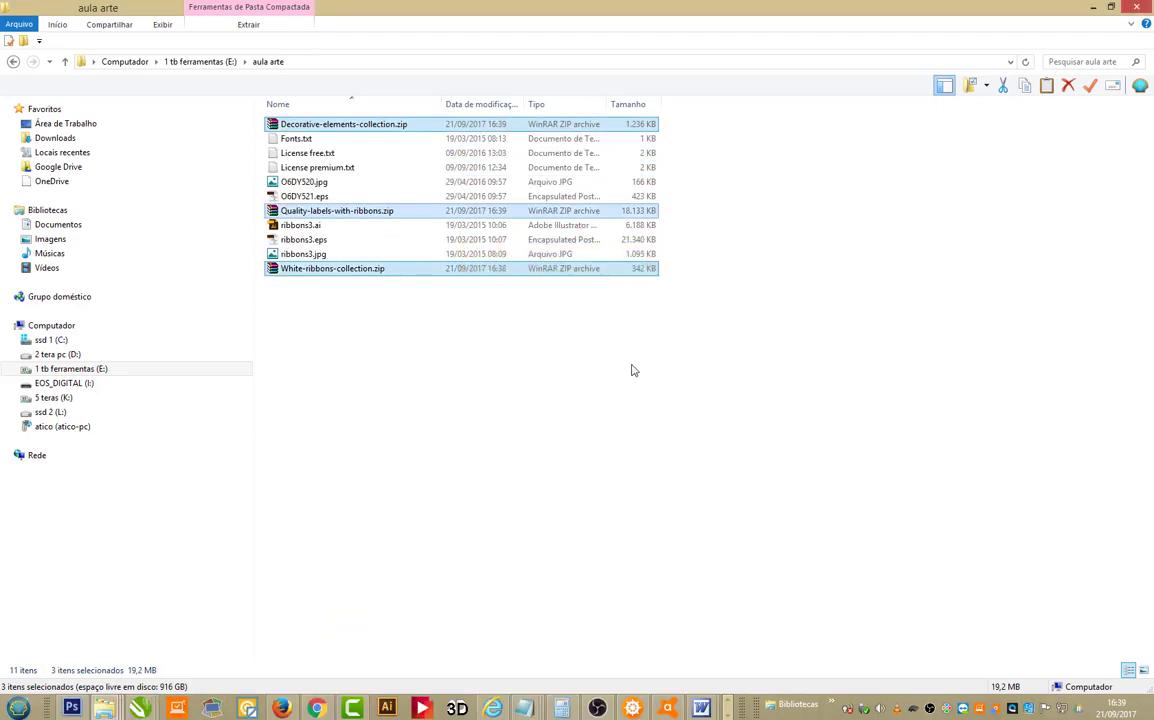
Step: Delete the three extracted zip archives and display the aula arte folder's contents as extra large icons
key("Delete")
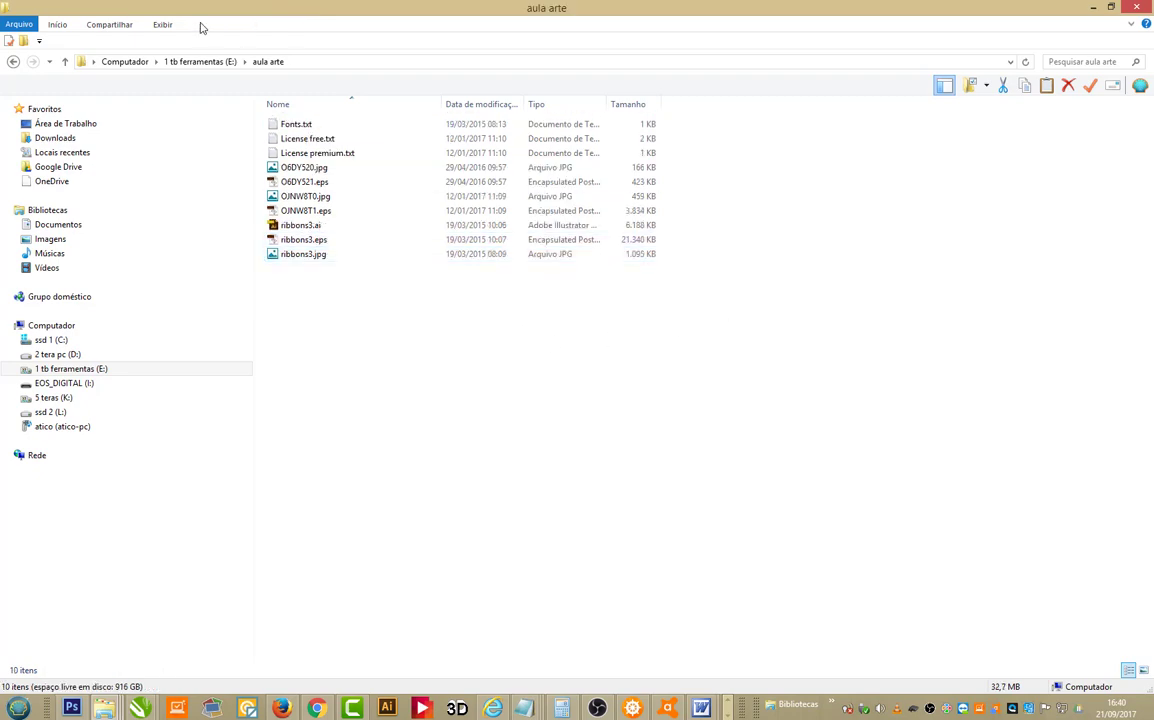
left_click(158, 28)
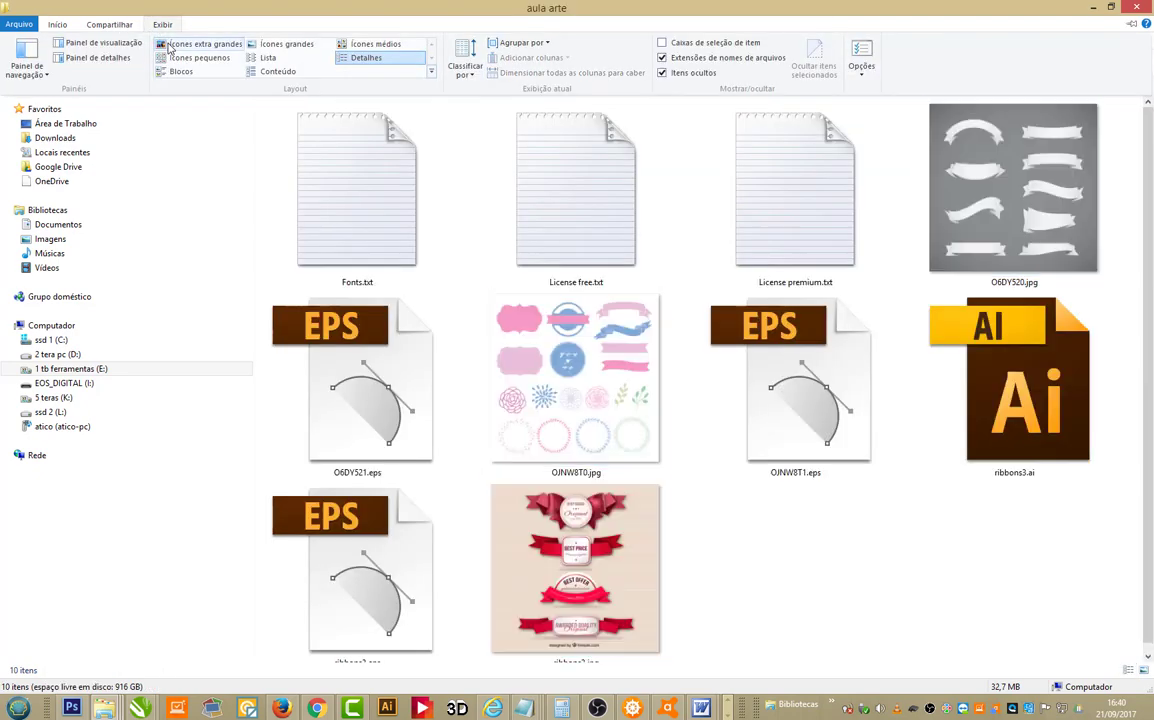
left_click(200, 44)
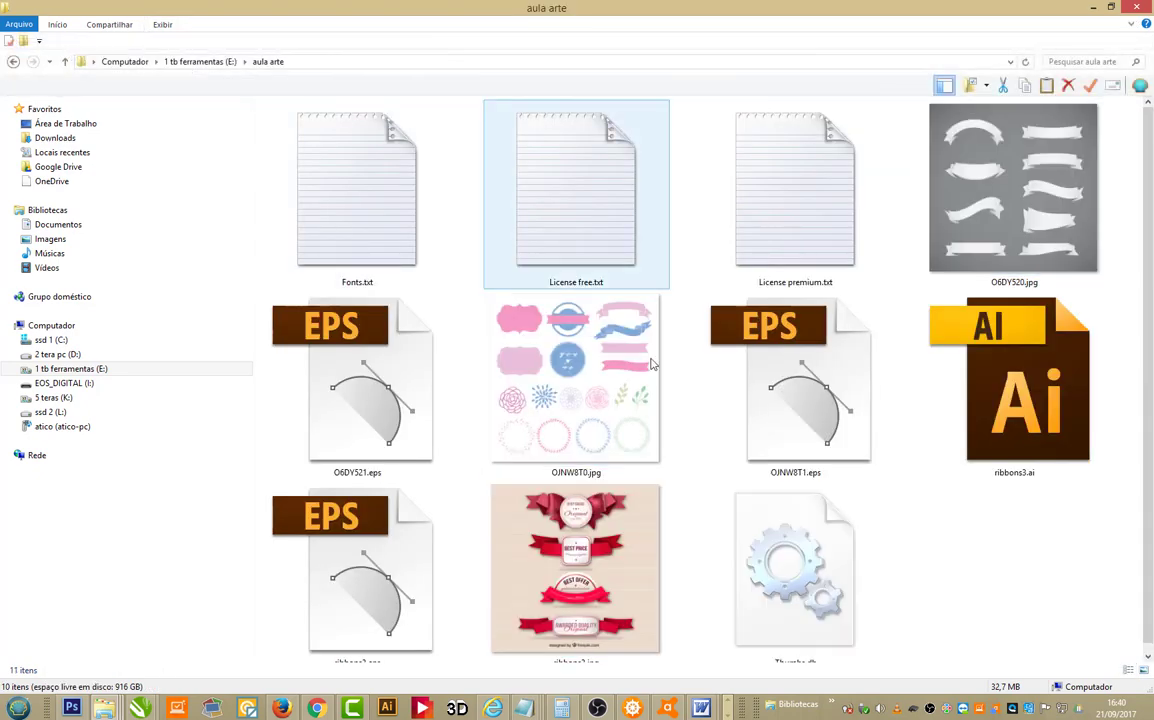
left_click(366, 398)
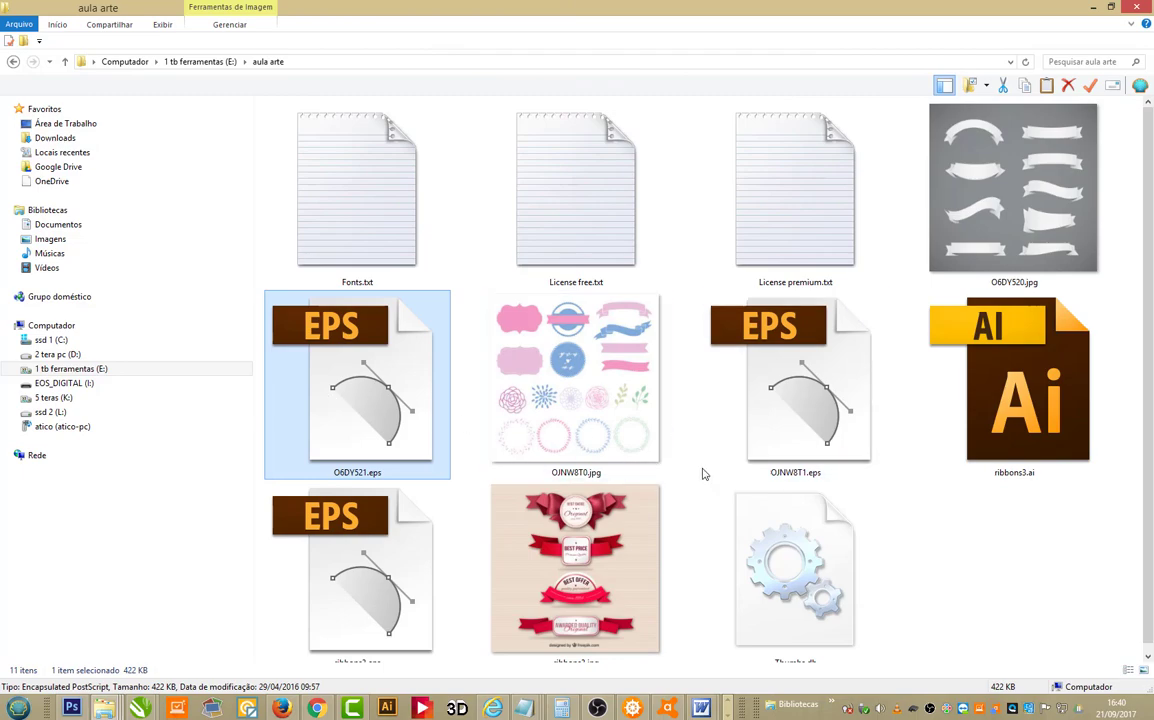
scroll(446, 660, "down", 1)
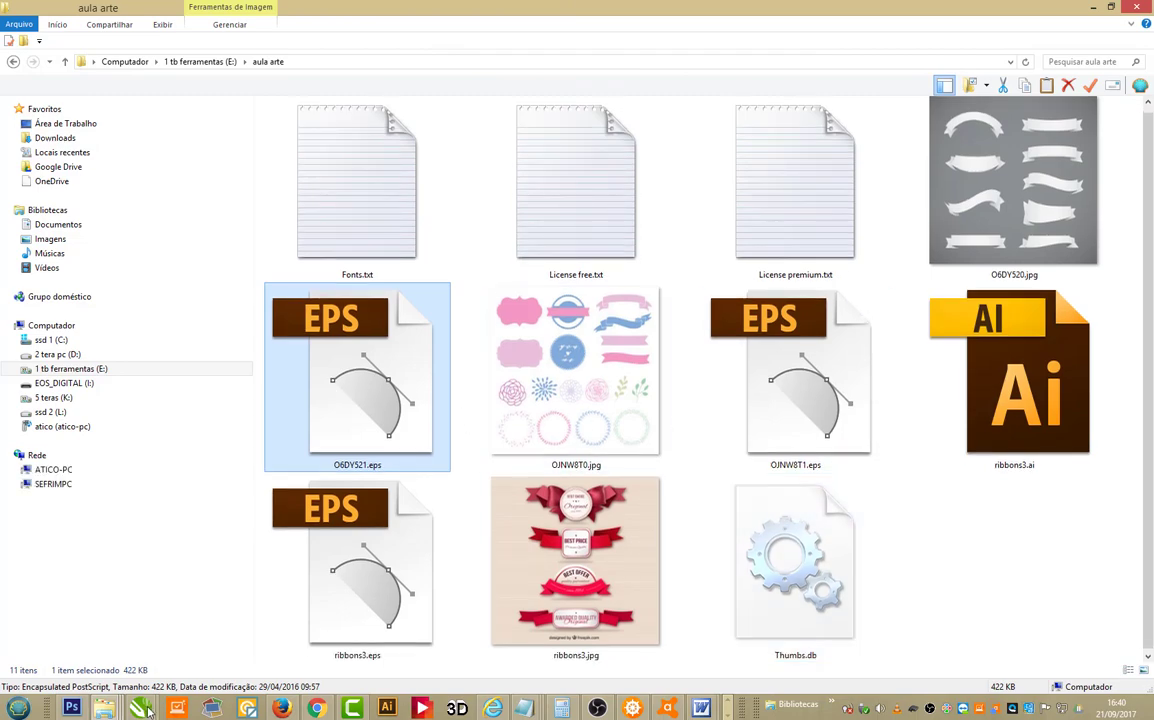
Step: Switch to the untitled CorelDRAW document, move the T-shirt reference image beside the page's right edge and deselect it
mouse_move(148, 710)
left_click(240, 630)
left_click_drag(365, 392, 905, 338)
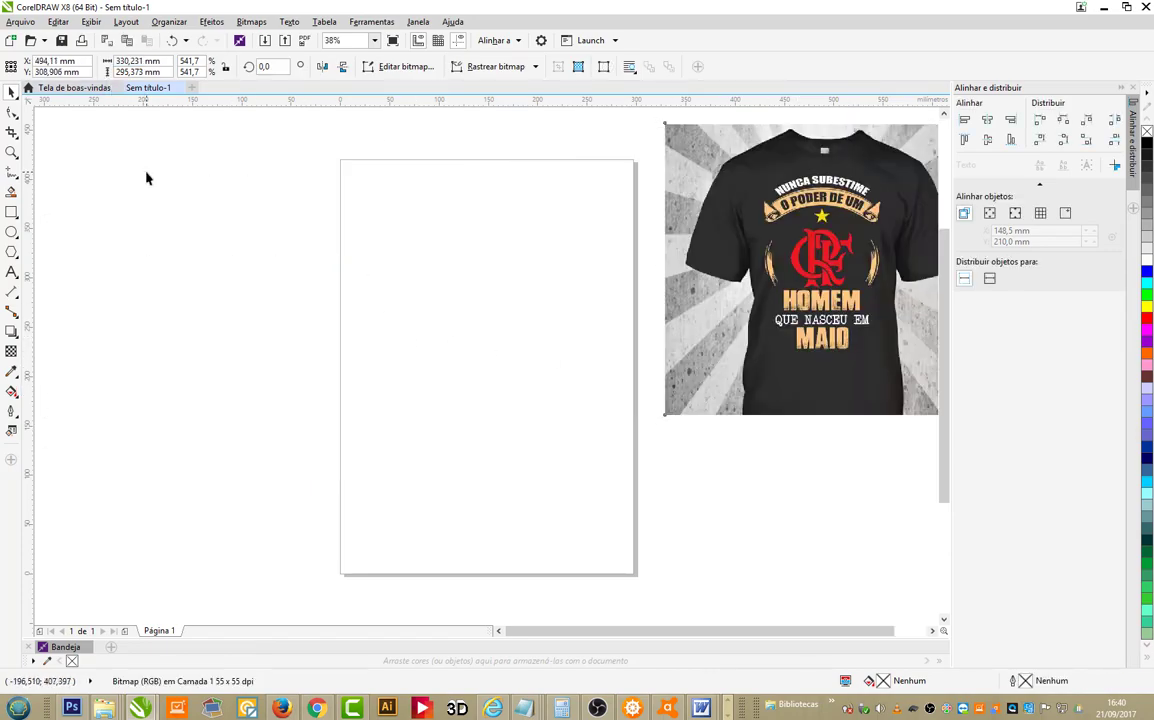
left_click(146, 178)
left_click(20, 21)
key("Escape")
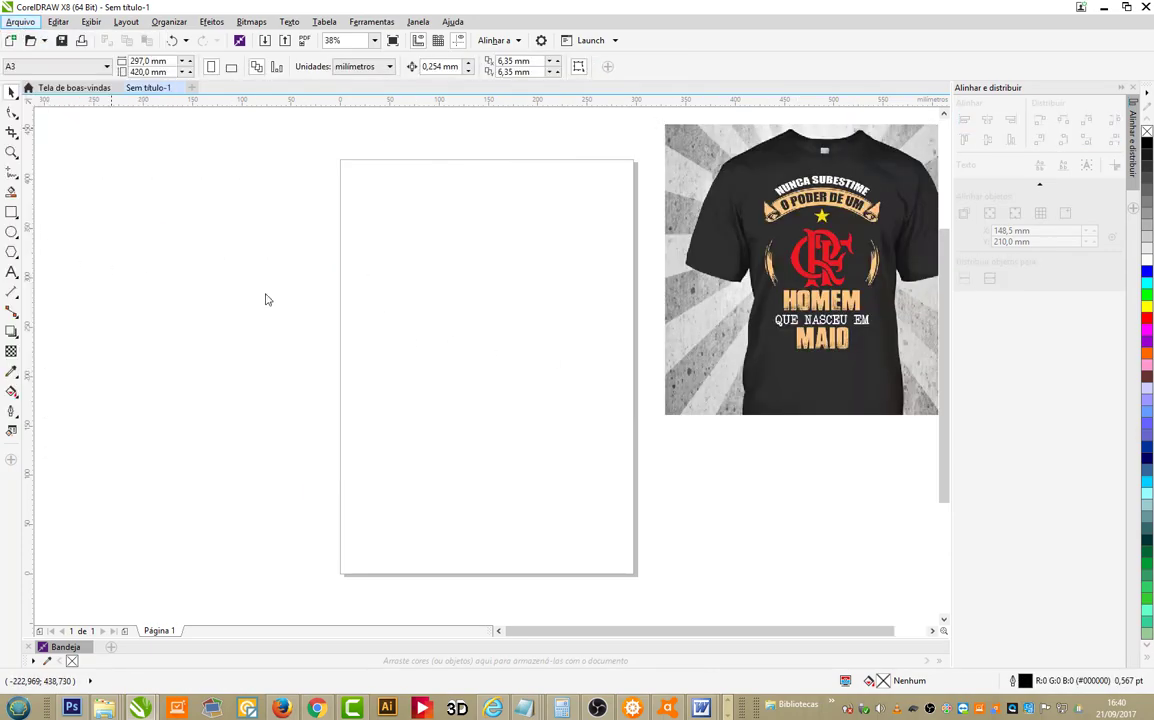
Step: Start an import, sort the 1 tb ferramentas (E:) drive by newest date and open the aula arte folder
key("ctrl+i")
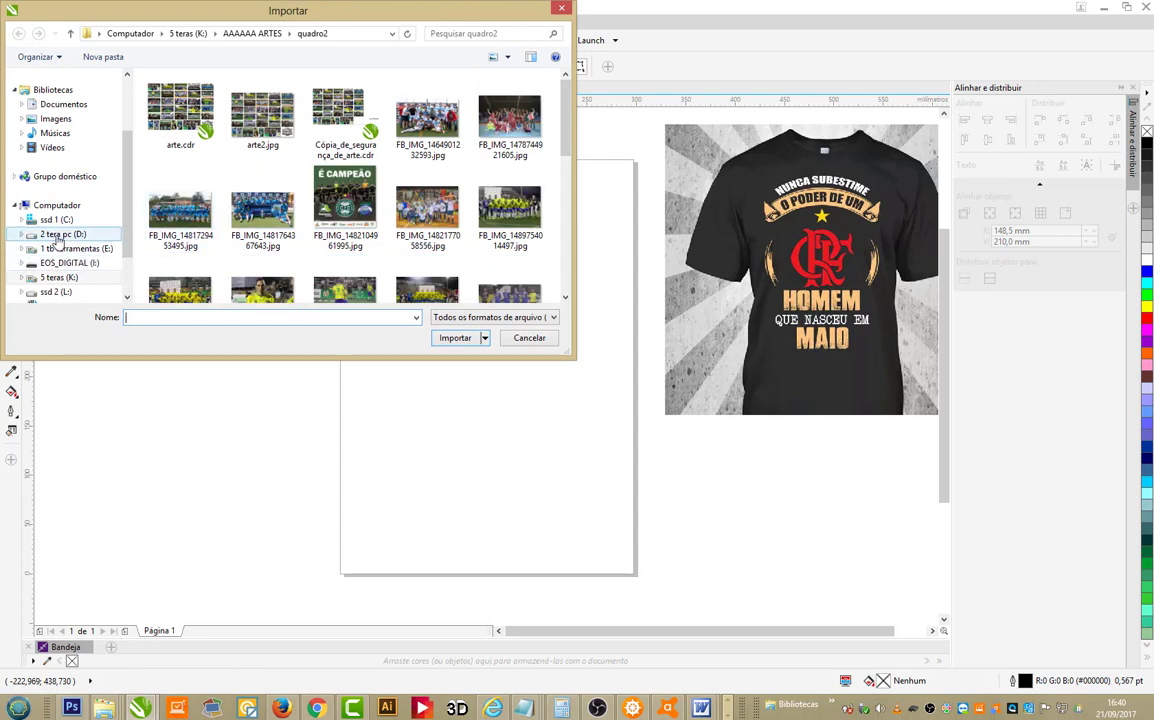
left_click(60, 235)
left_click(75, 248)
left_click(200, 212)
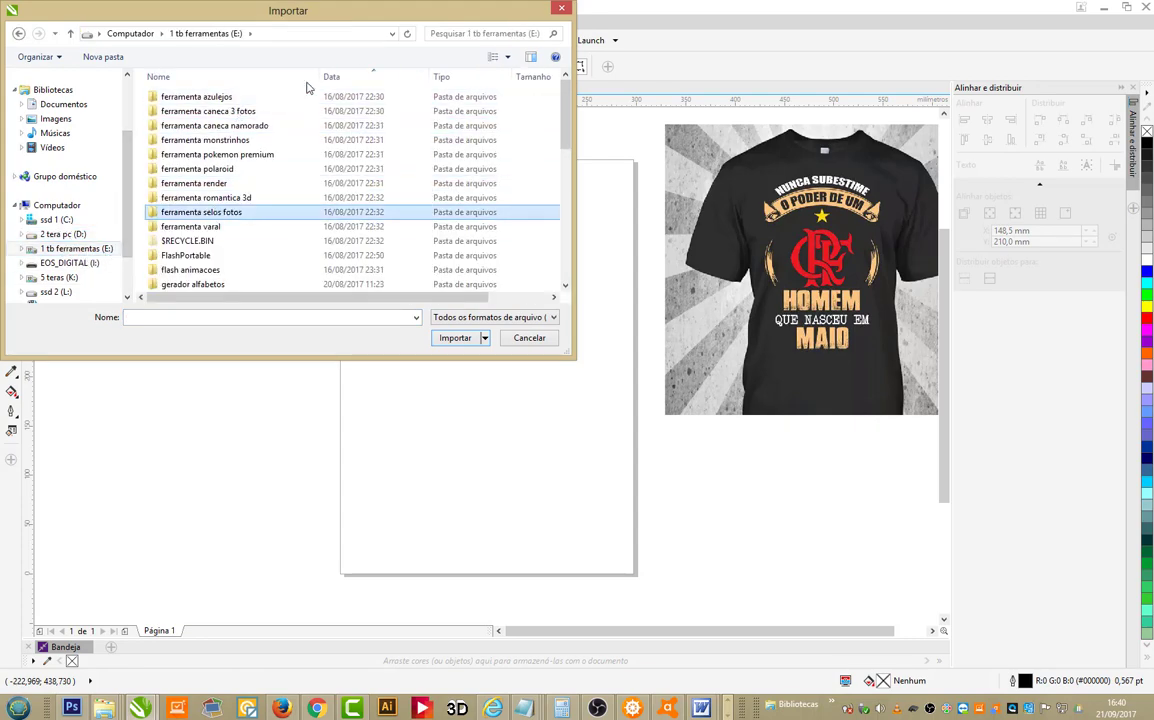
left_click(358, 77)
scroll(363, 228, "up", 1)
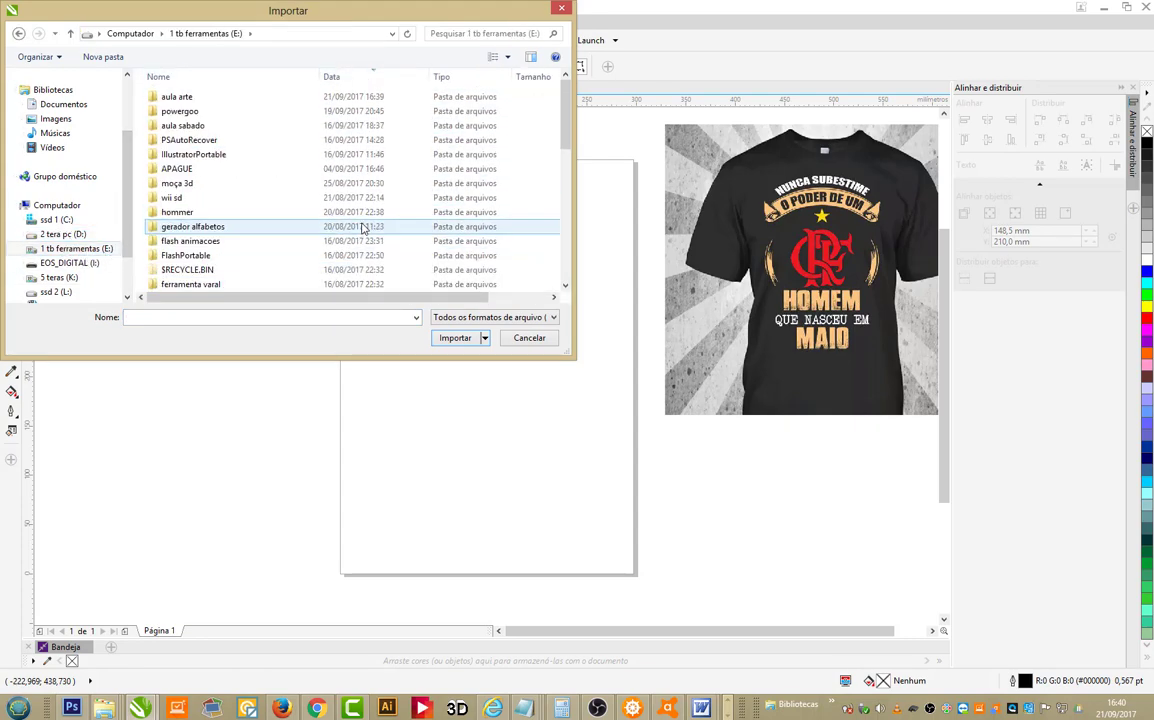
double_click(178, 98)
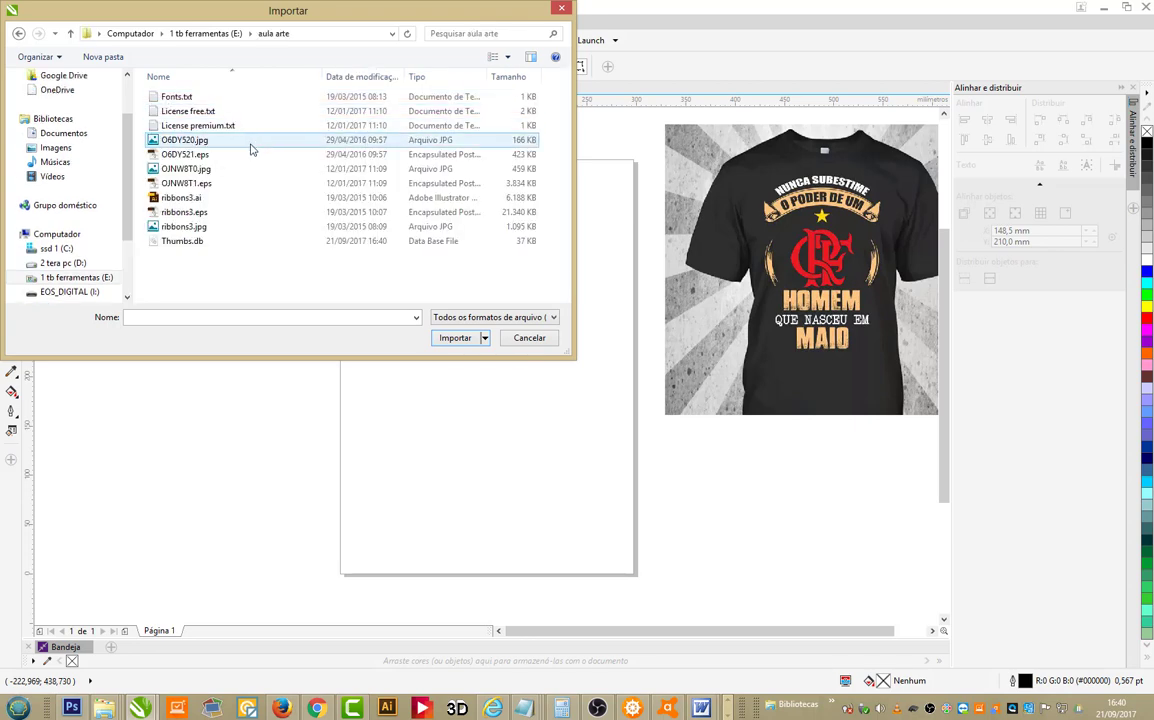
Step: Import O6DY521.eps, OJNW8T1.eps and ribbons3.eps as editable artwork with text converted to curves
left_click(195, 155)
left_click(200, 184, "ctrl")
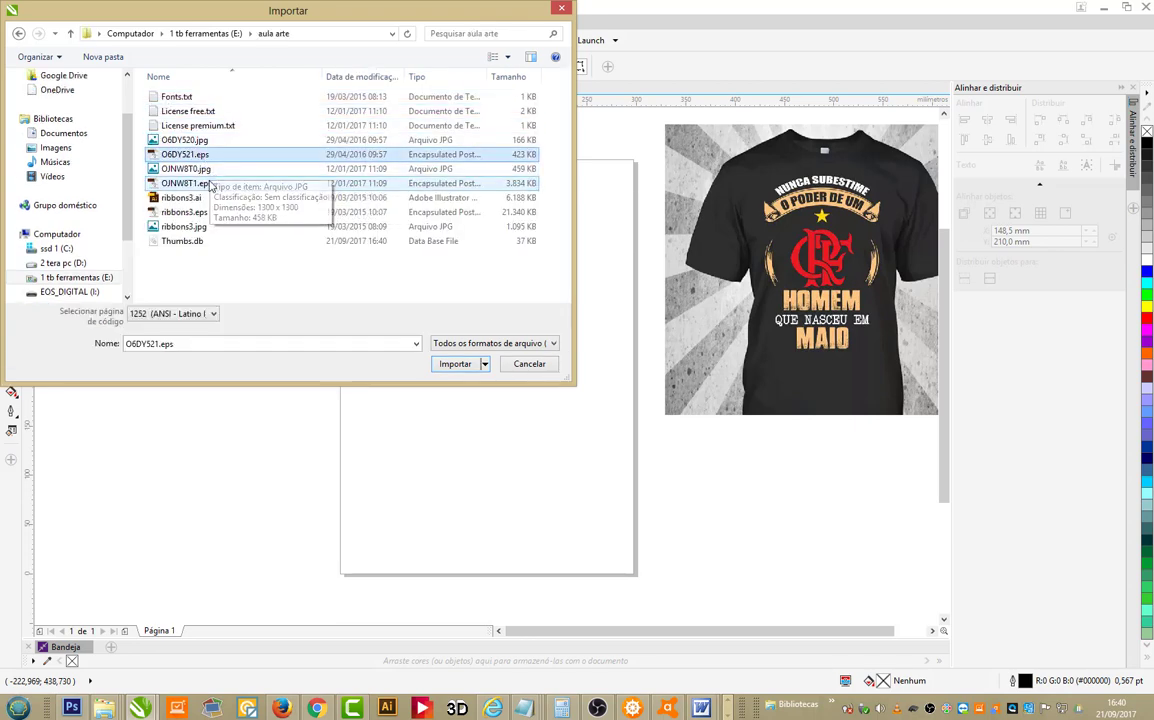
left_click(208, 213, "ctrl")
left_click(458, 338)
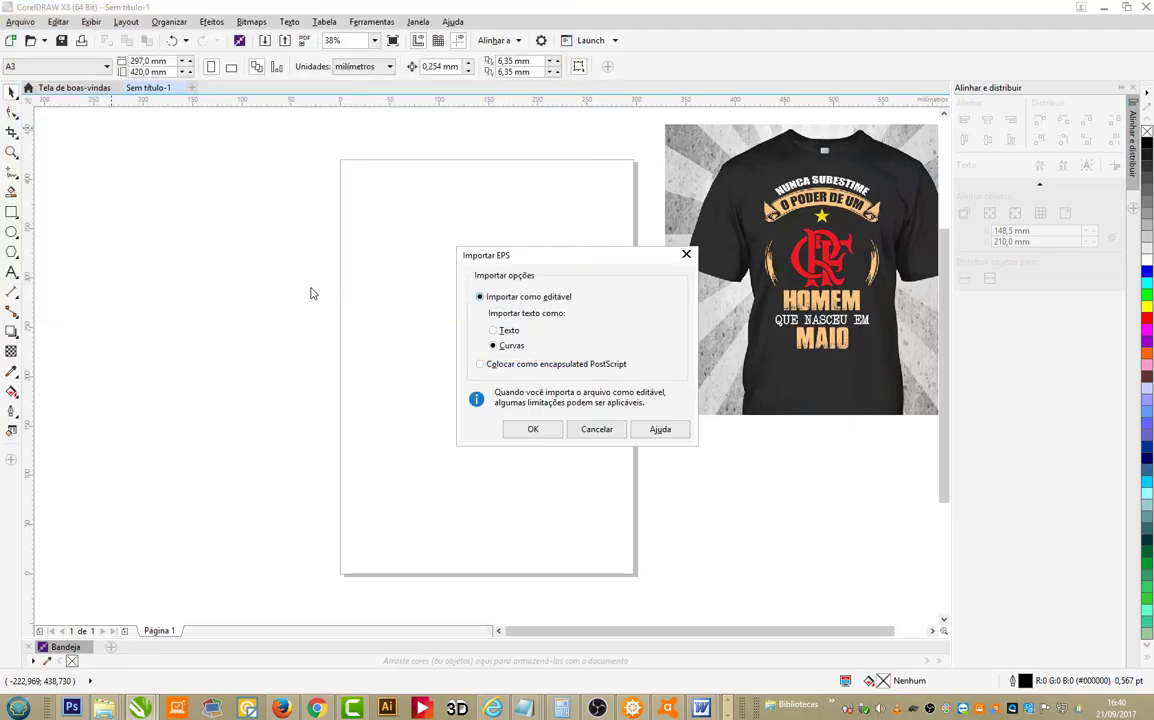
left_click(533, 430)
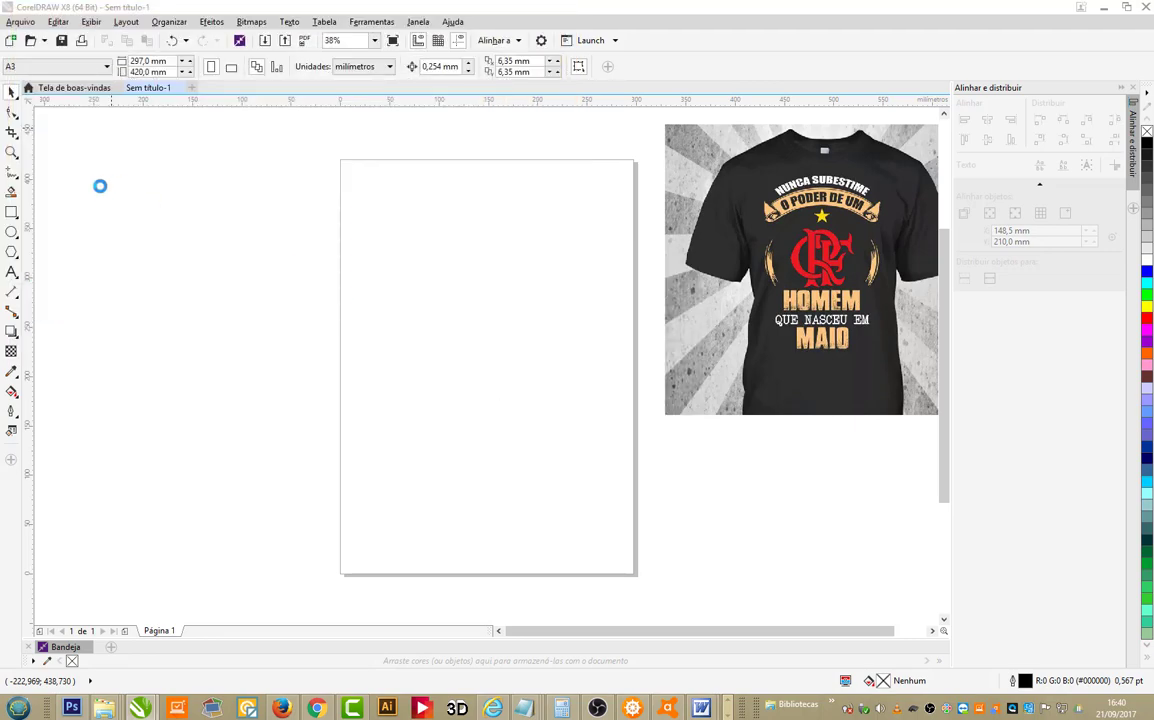
Step: Place the white ribbons artwork over the page and the decorative elements artwork beside the T-shirt image
left_click(134, 198)
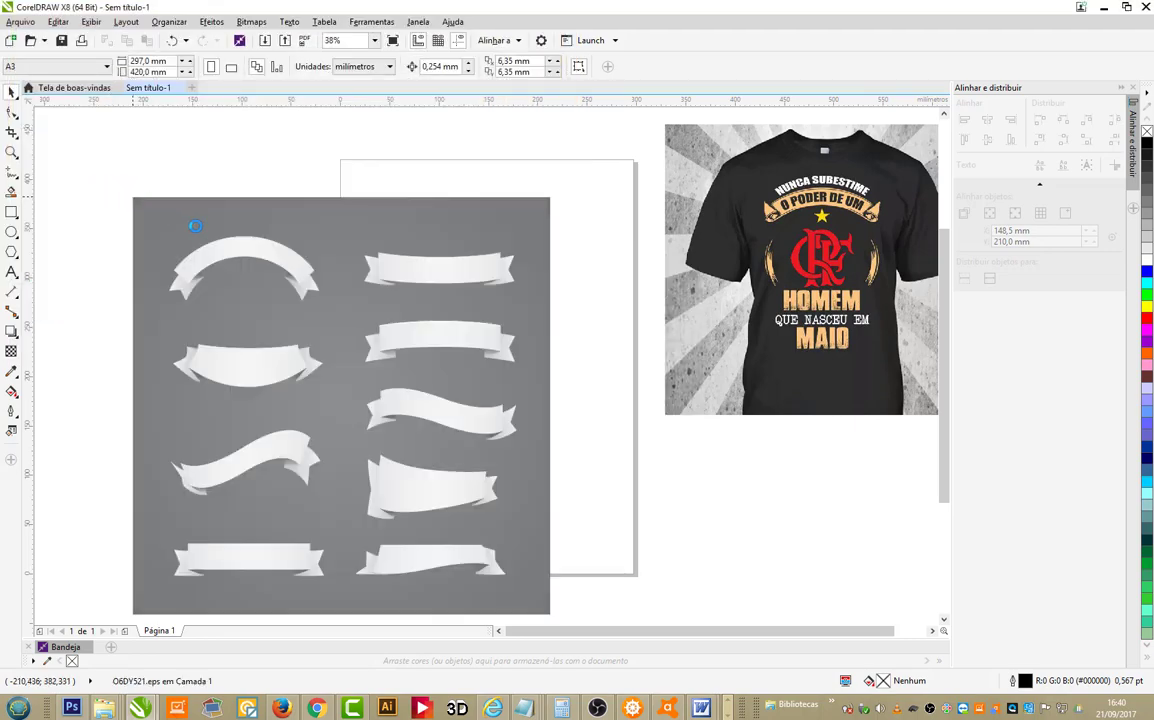
scroll(194, 226, "down", 2)
left_click(613, 180)
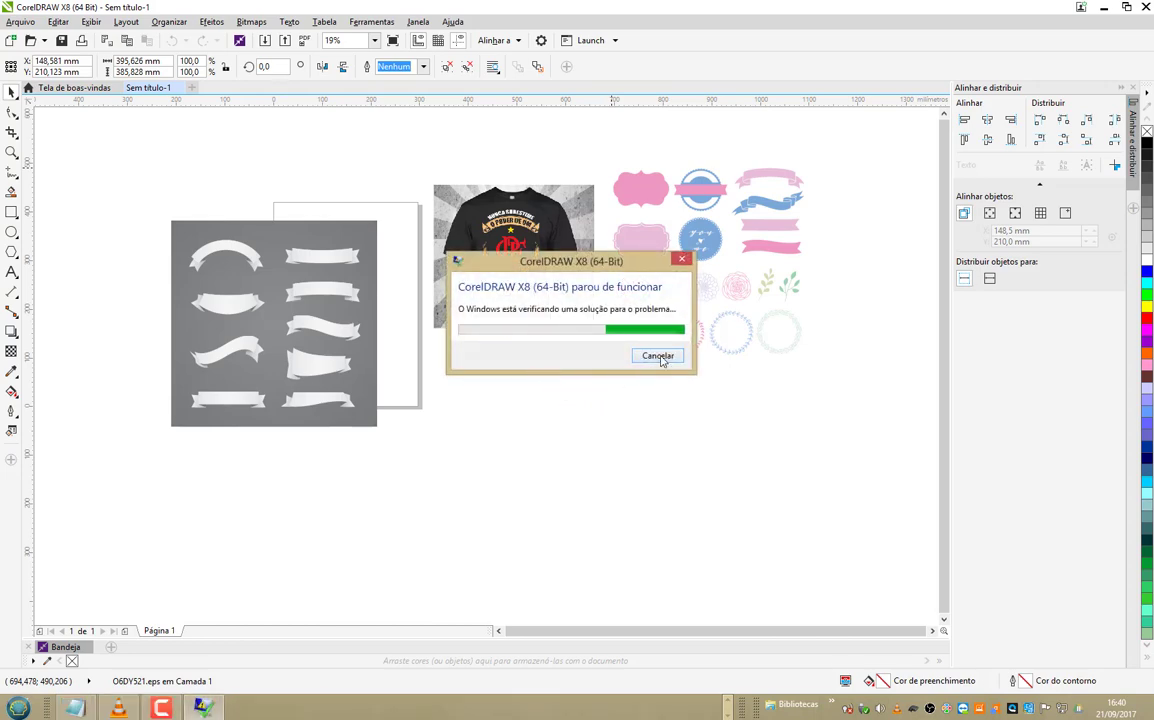
Step: Close the crashed CorelDRAW, restart it and create a new portrait A3 document in RGB at 300 dpi
left_click(659, 357)
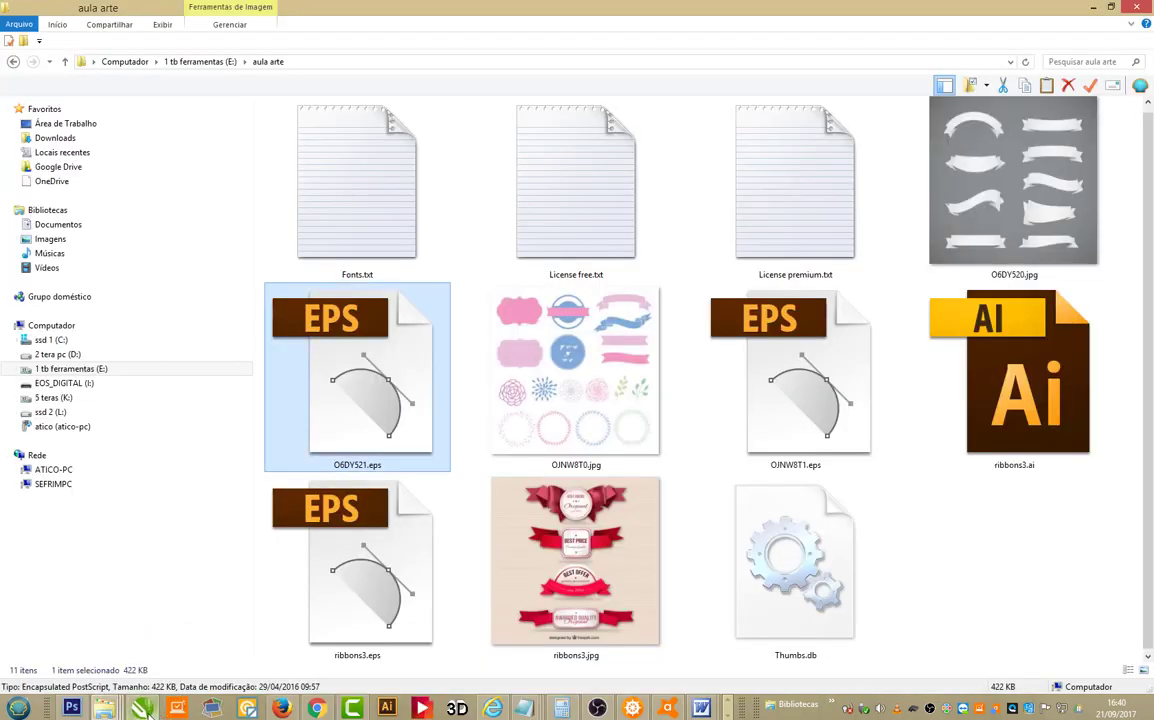
left_click(141, 708)
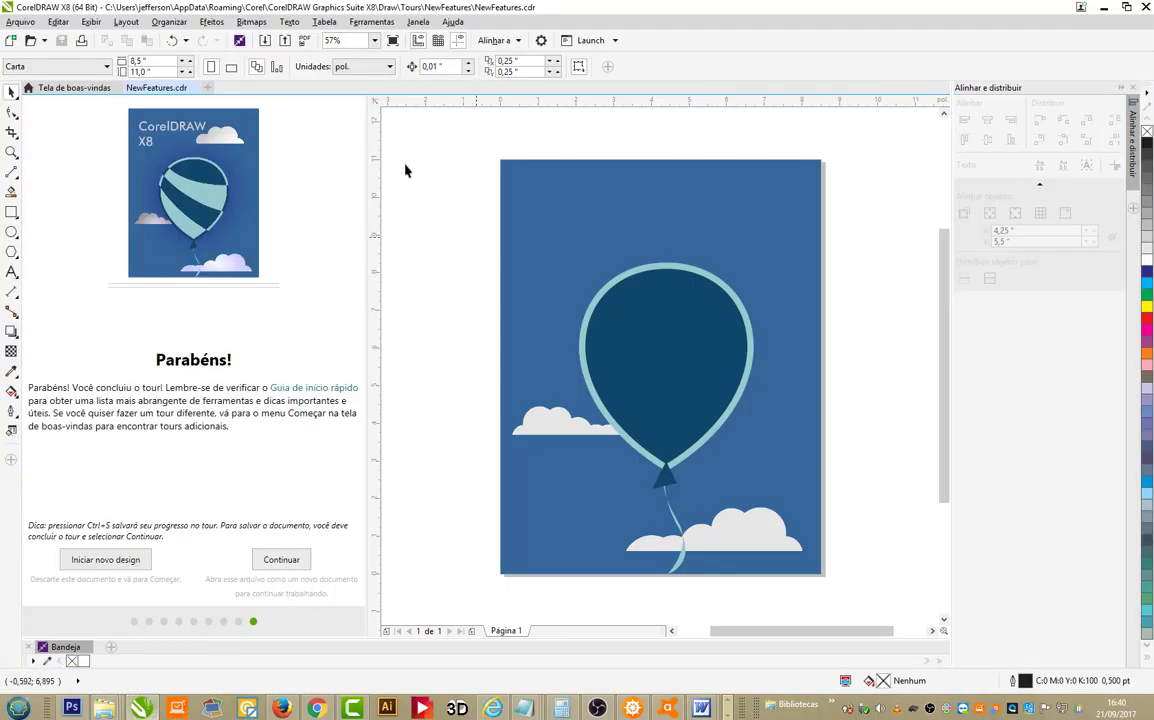
left_click(10, 40)
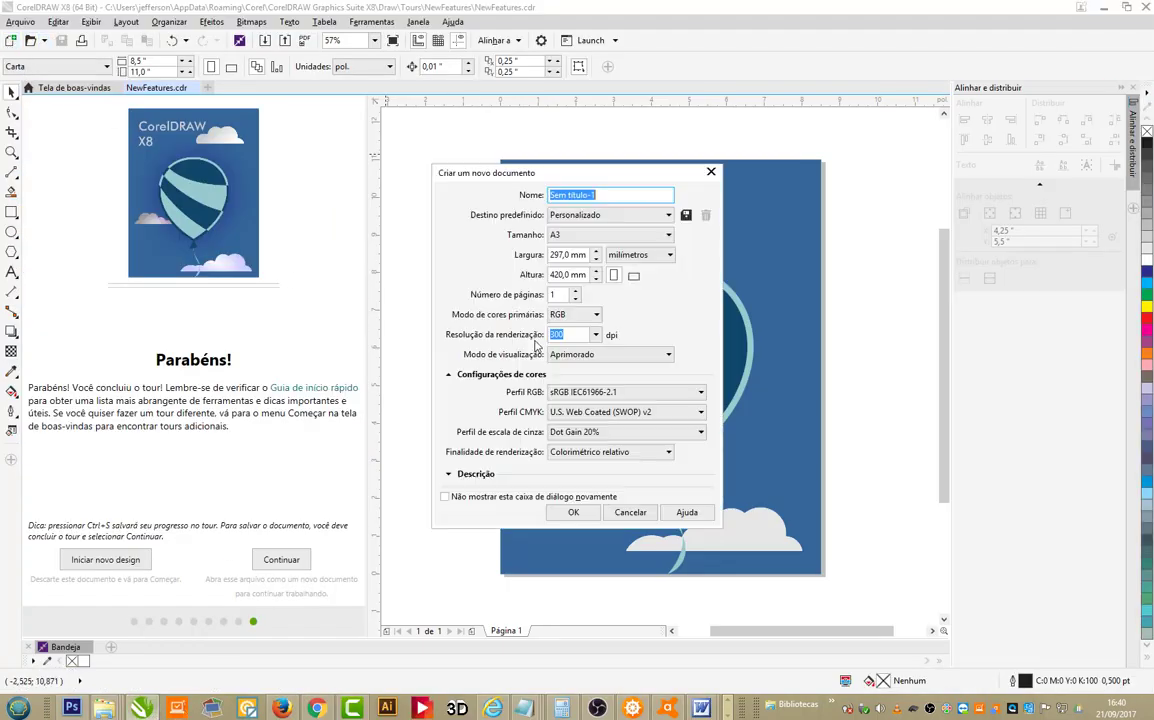
left_click(573, 515)
Step: Start an import and open the aula arte folder on the 1 tb ferramentas (E:) drive
left_click(20, 21)
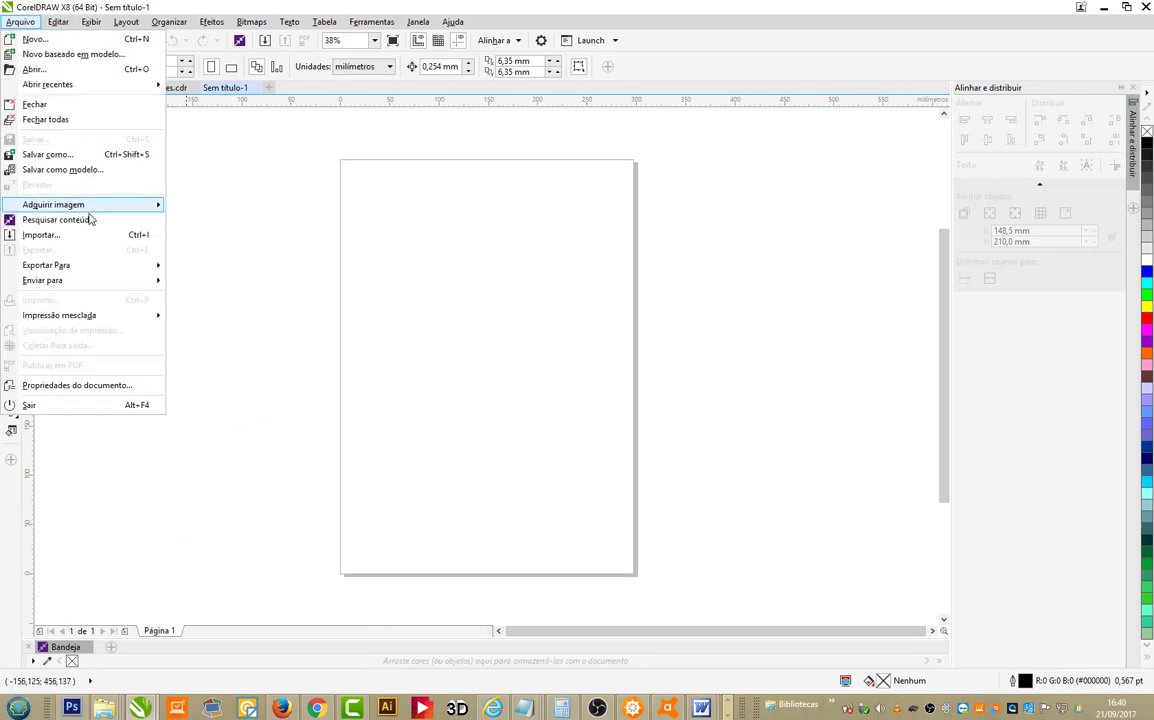
left_click(88, 234)
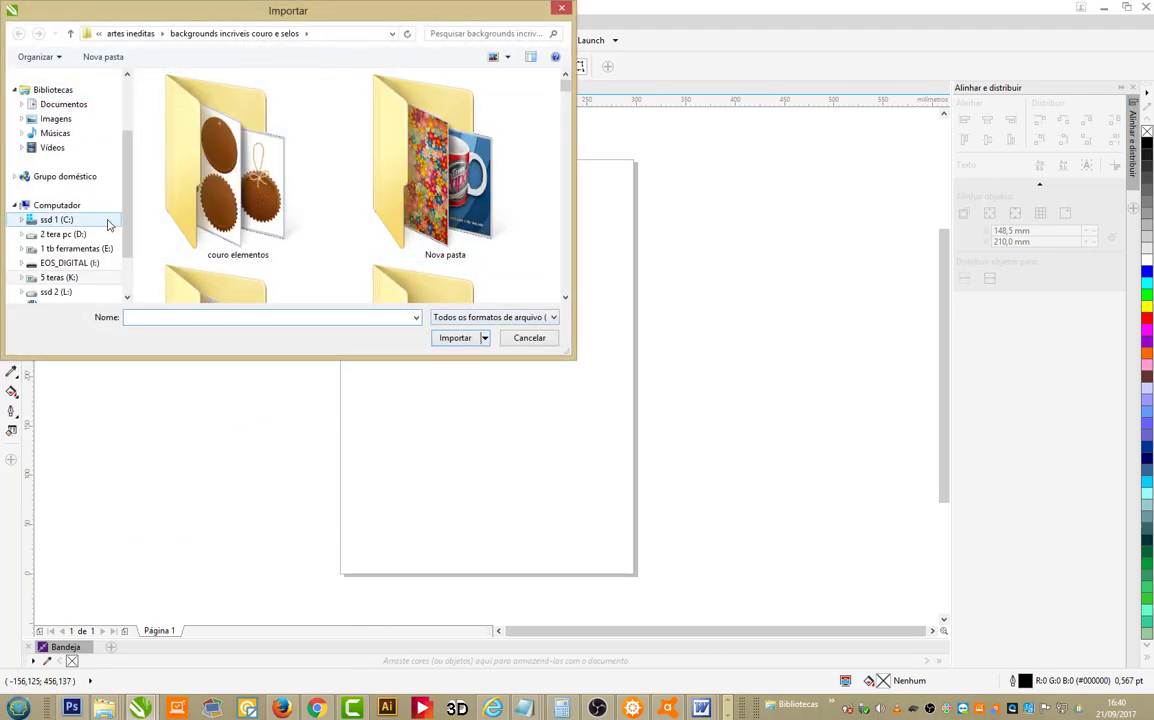
left_click(72, 233)
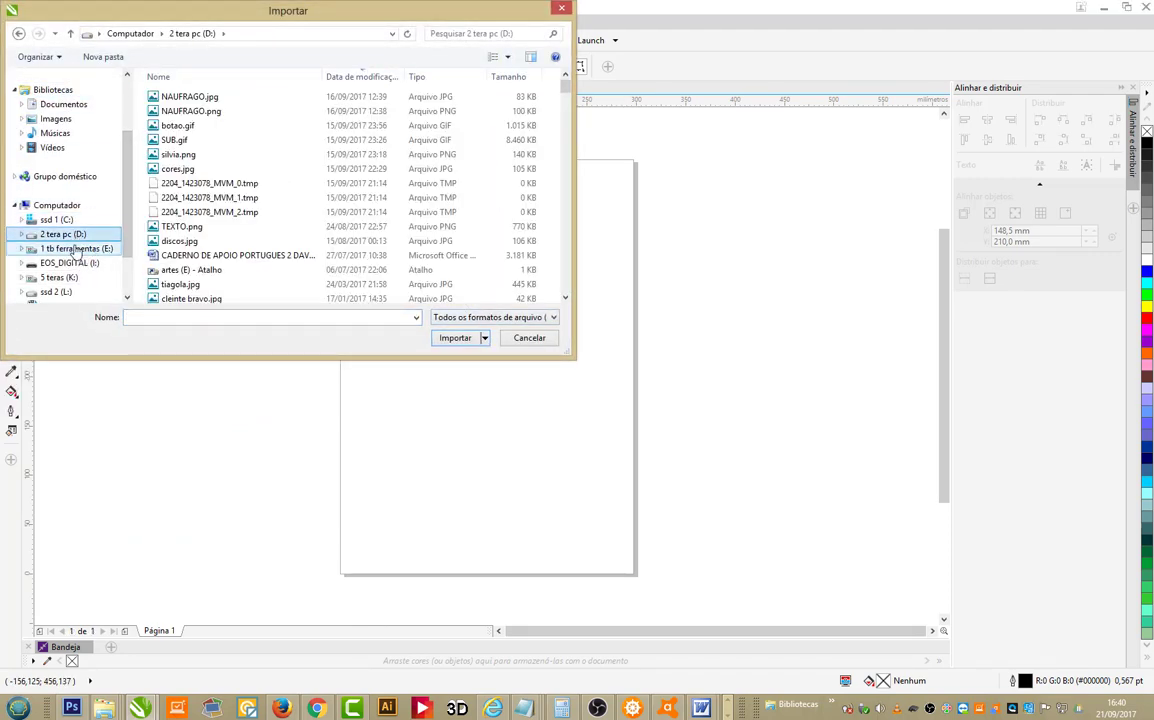
left_click(75, 249)
double_click(208, 97)
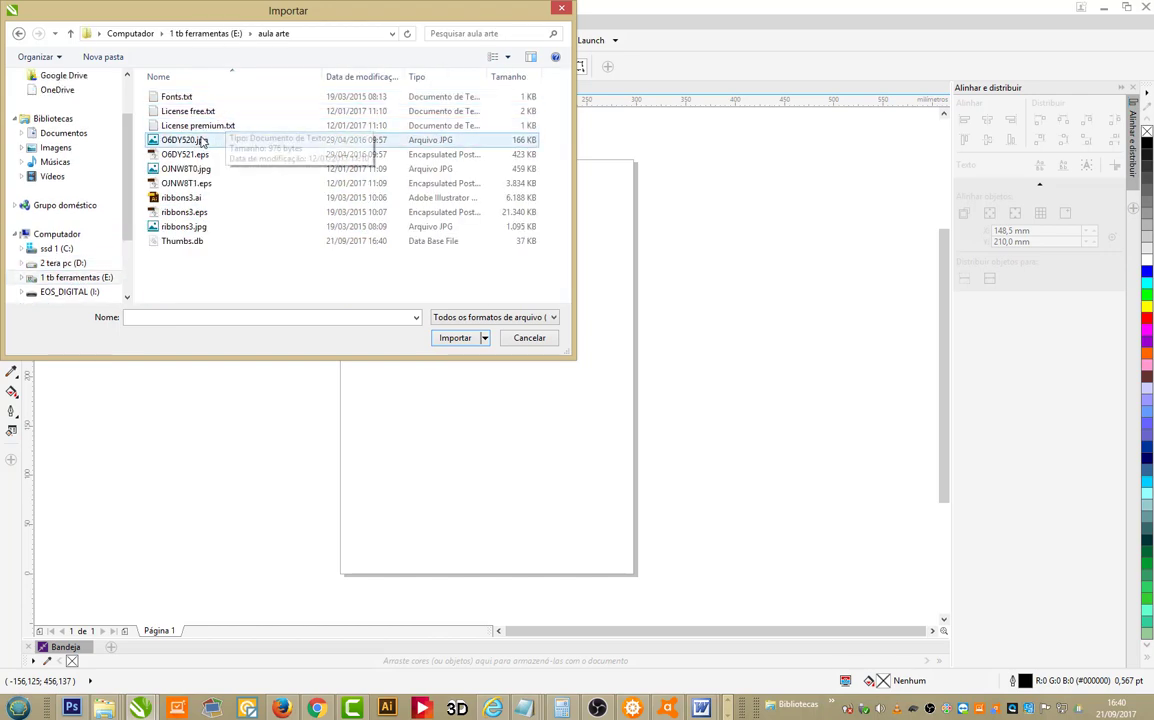
Step: Try to import O6DY521.eps, OJNW8T1.eps and ribbons3.eps as editable artwork with text converted to curves
left_click(200, 155)
left_click(210, 184, "ctrl")
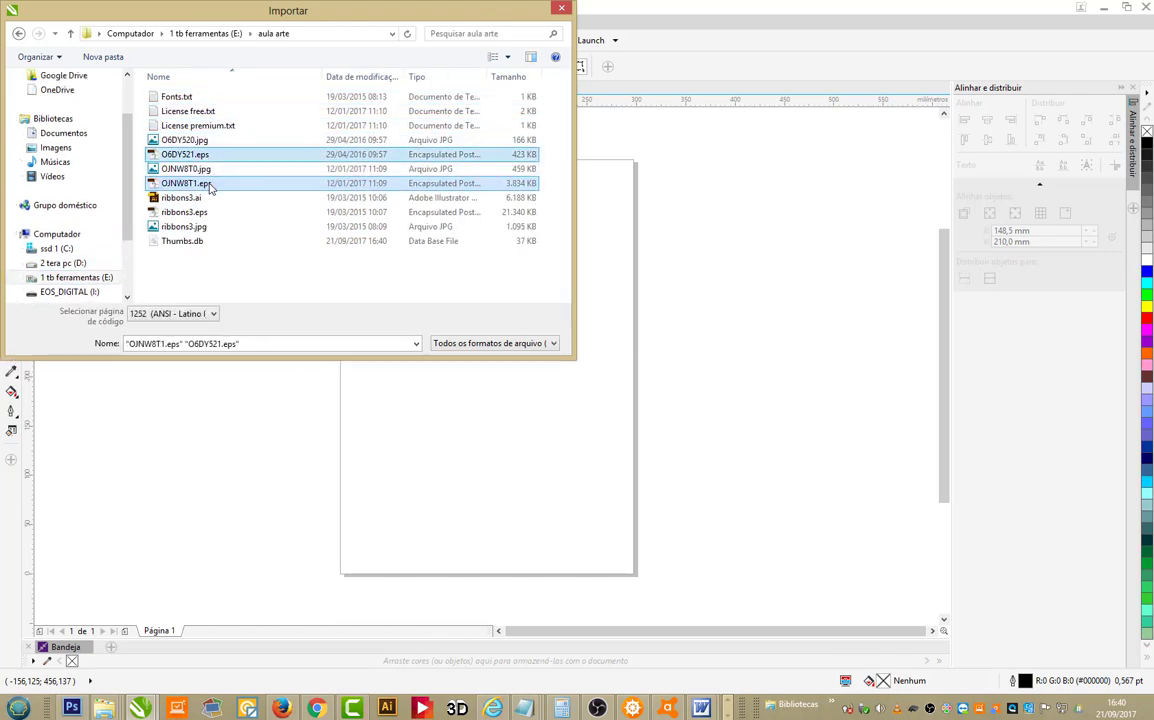
left_click(200, 212, "ctrl")
left_click(453, 339)
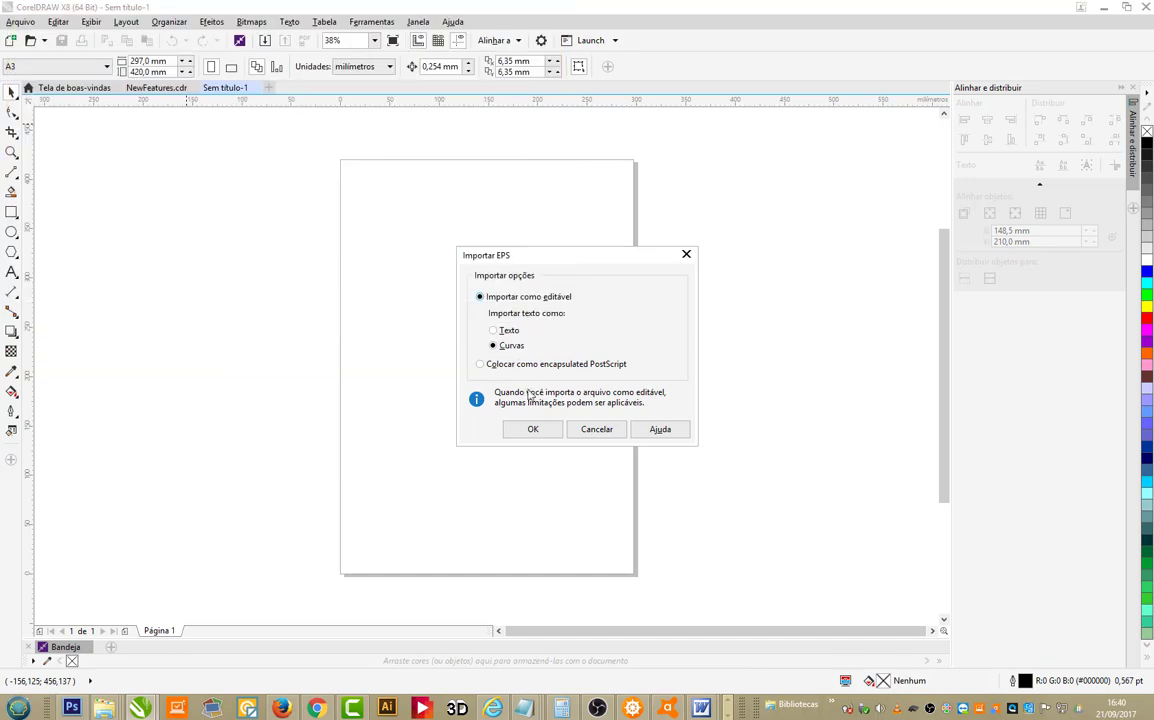
left_click(533, 429)
Step: Place the white ribbons artwork over the page and the decorative elements artwork beside the page
left_click(167, 196)
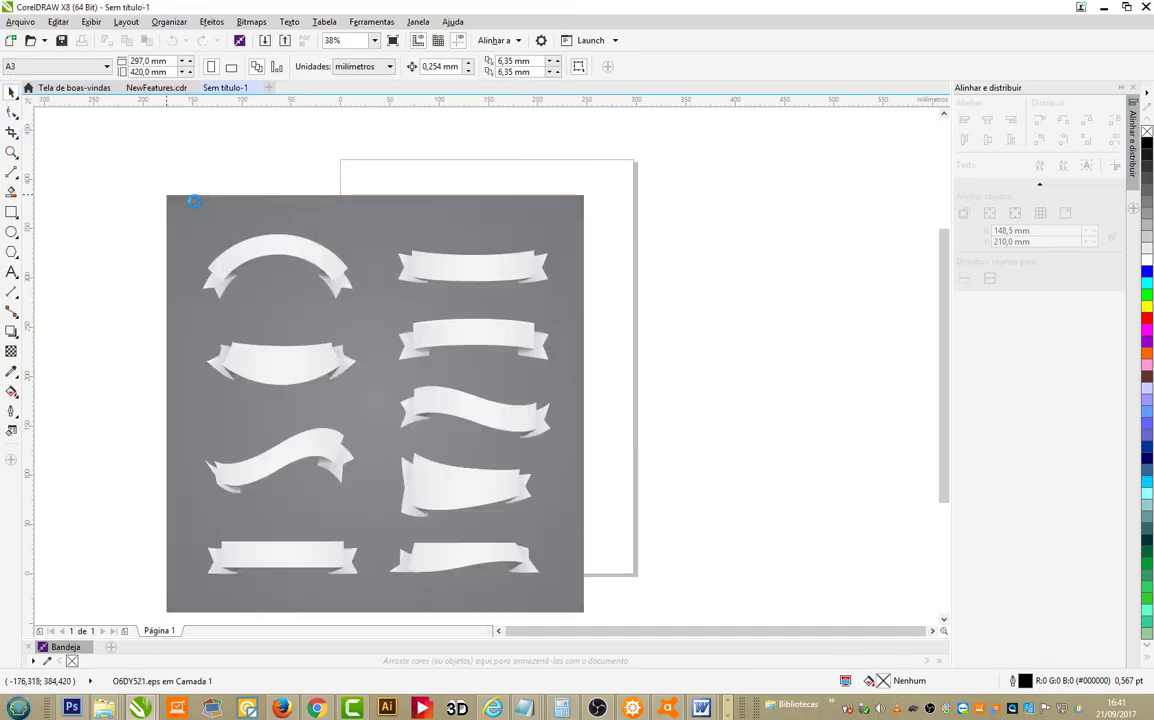
scroll(231, 200, "down", 2)
left_click(595, 159)
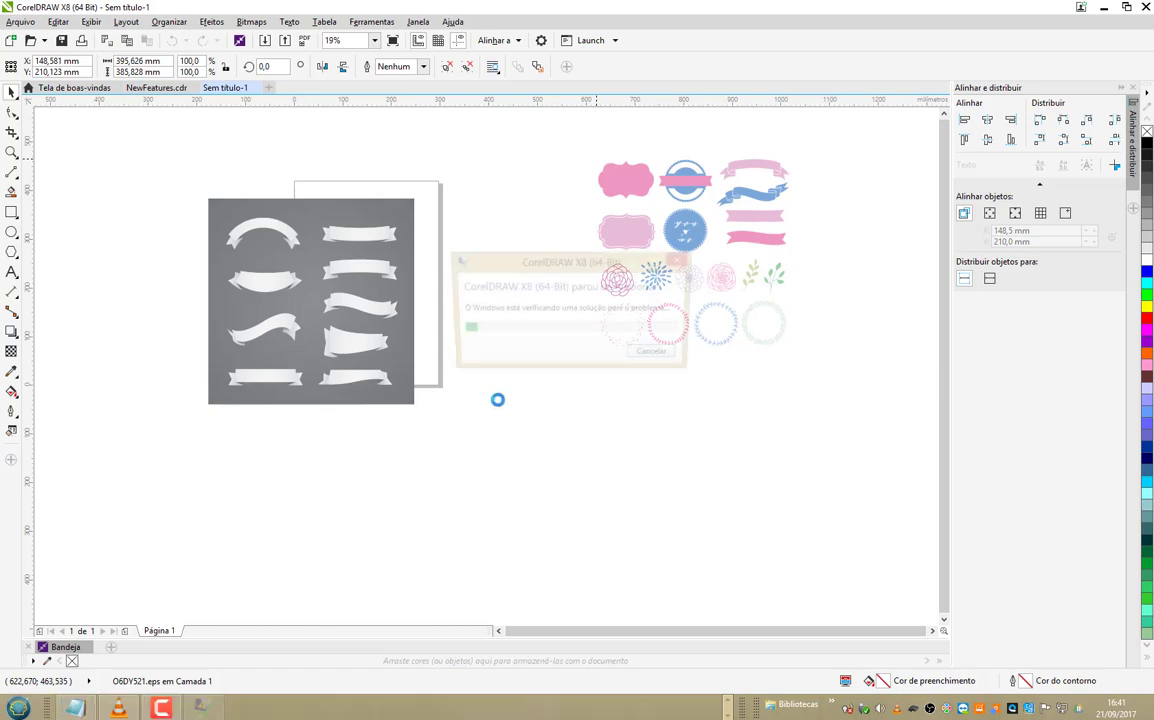
Step: Close the crashed CorelDRAW, restart it and create a new portrait A3 document in RGB at 300 dpi
left_click(660, 357)
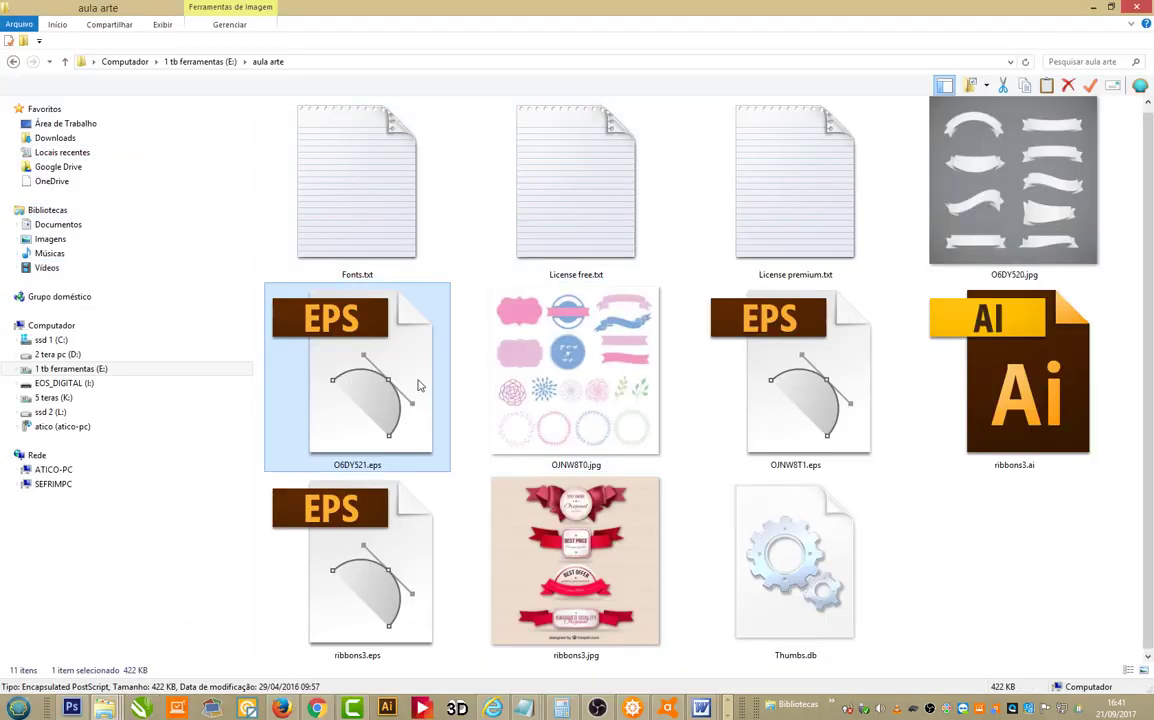
left_click(797, 375, "ctrl")
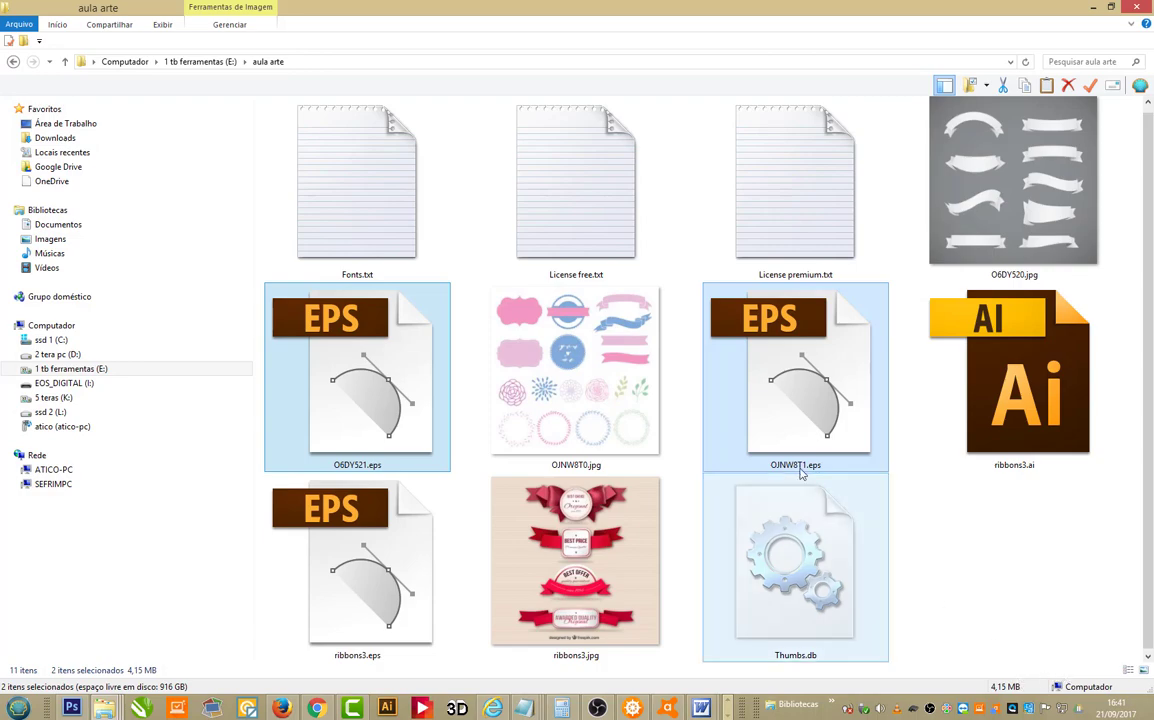
key("alt+Tab")
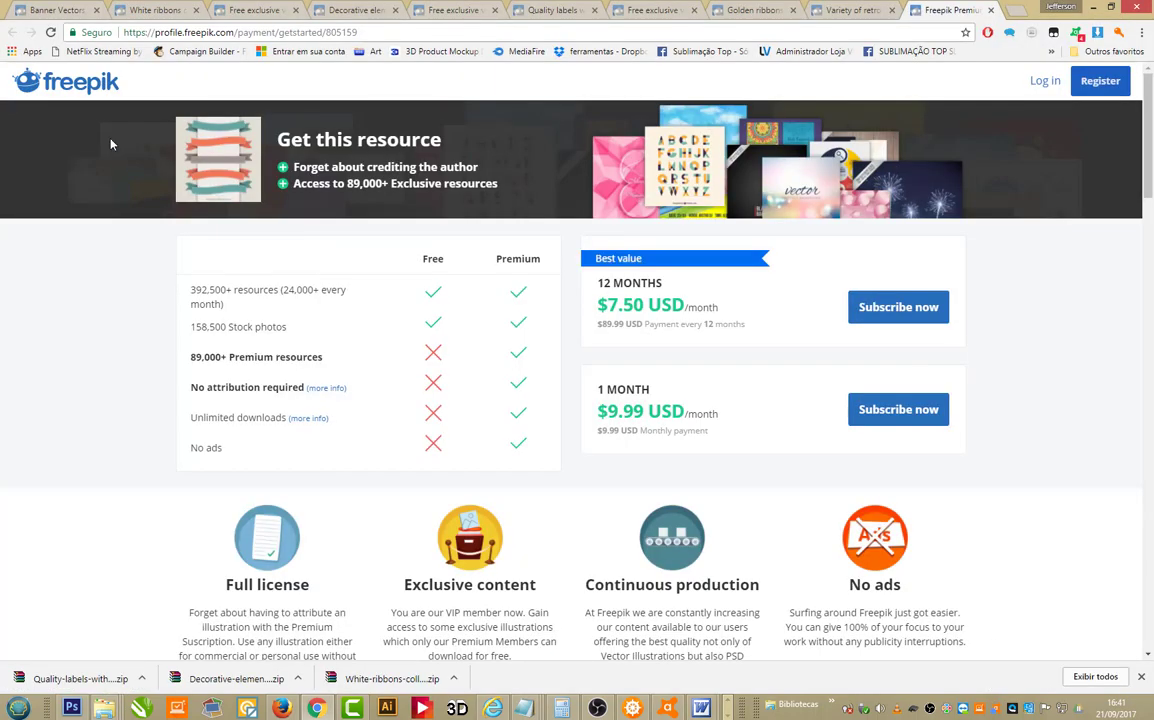
left_click(141, 708)
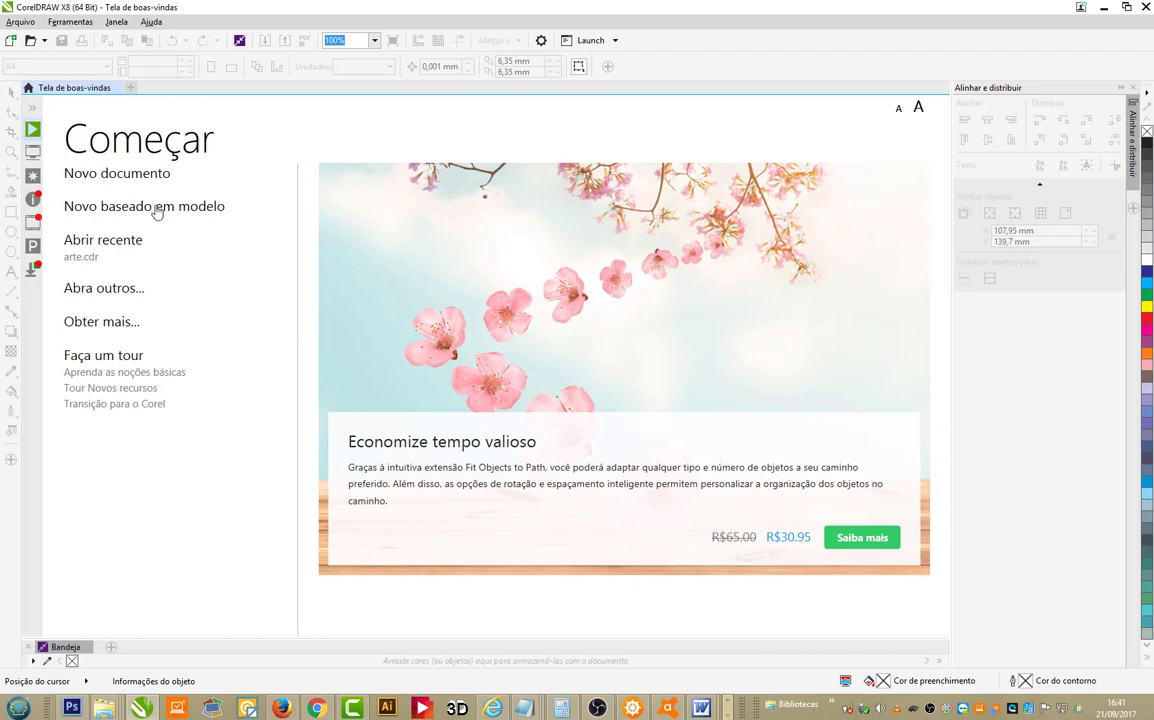
left_click(91, 175)
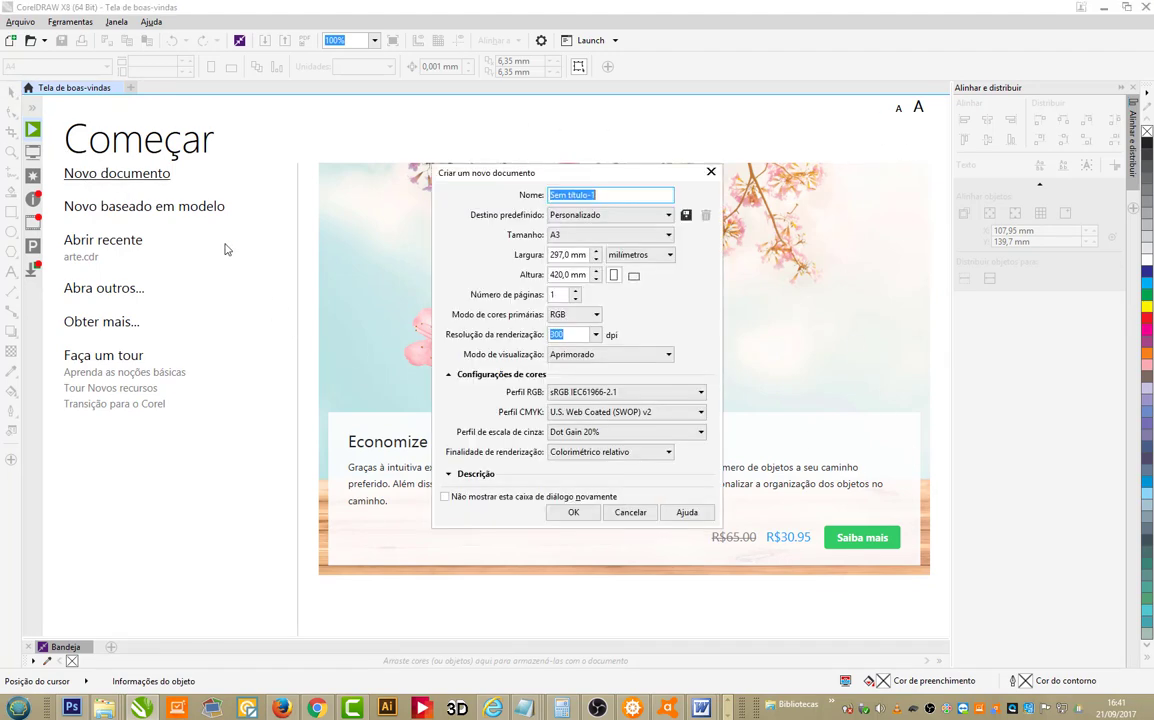
left_click(588, 513)
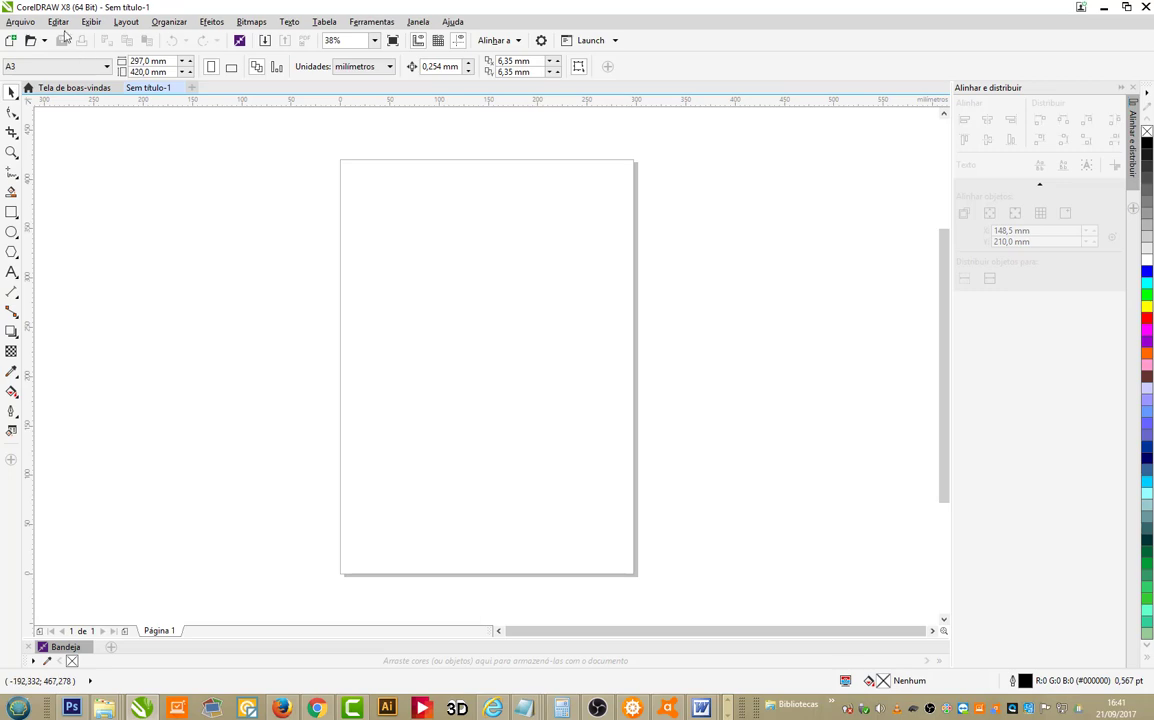
Step: Import only O6DY521.eps and OJNW8T1.eps from the aula arte folder on 1 tb ferramentas (E:), accepting the EPS import options
left_click(20, 21)
left_click(77, 234)
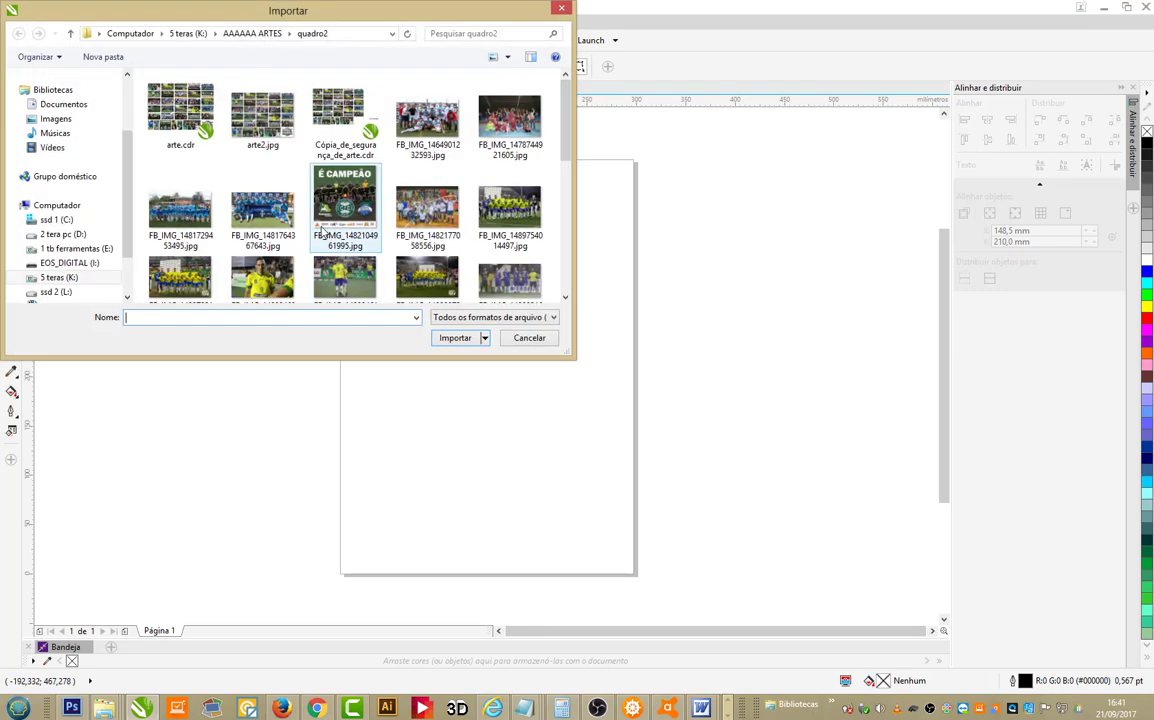
left_click(58, 248)
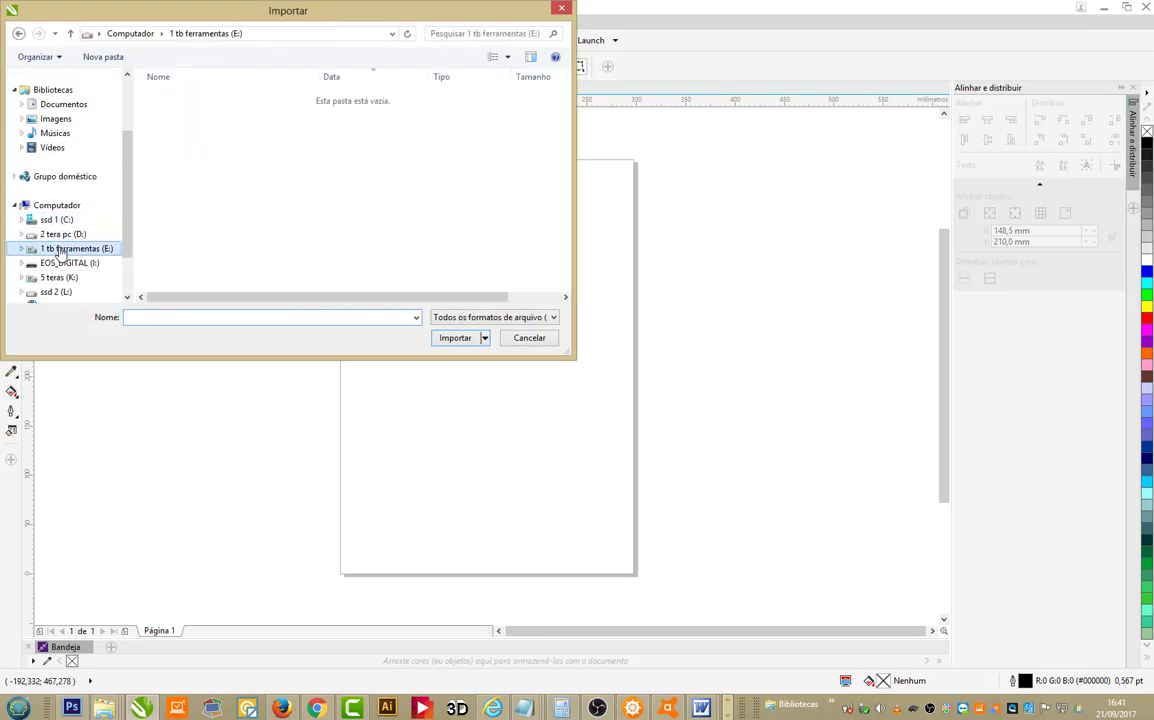
double_click(177, 97)
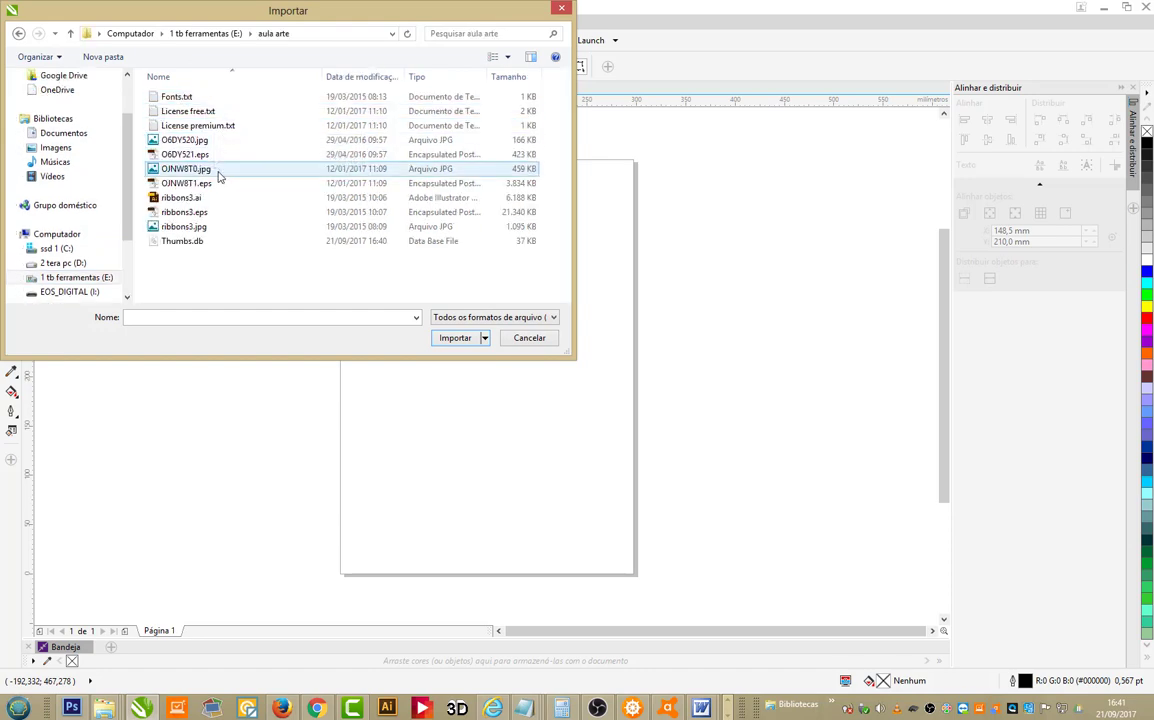
left_click(203, 154)
left_click(200, 184, "ctrl")
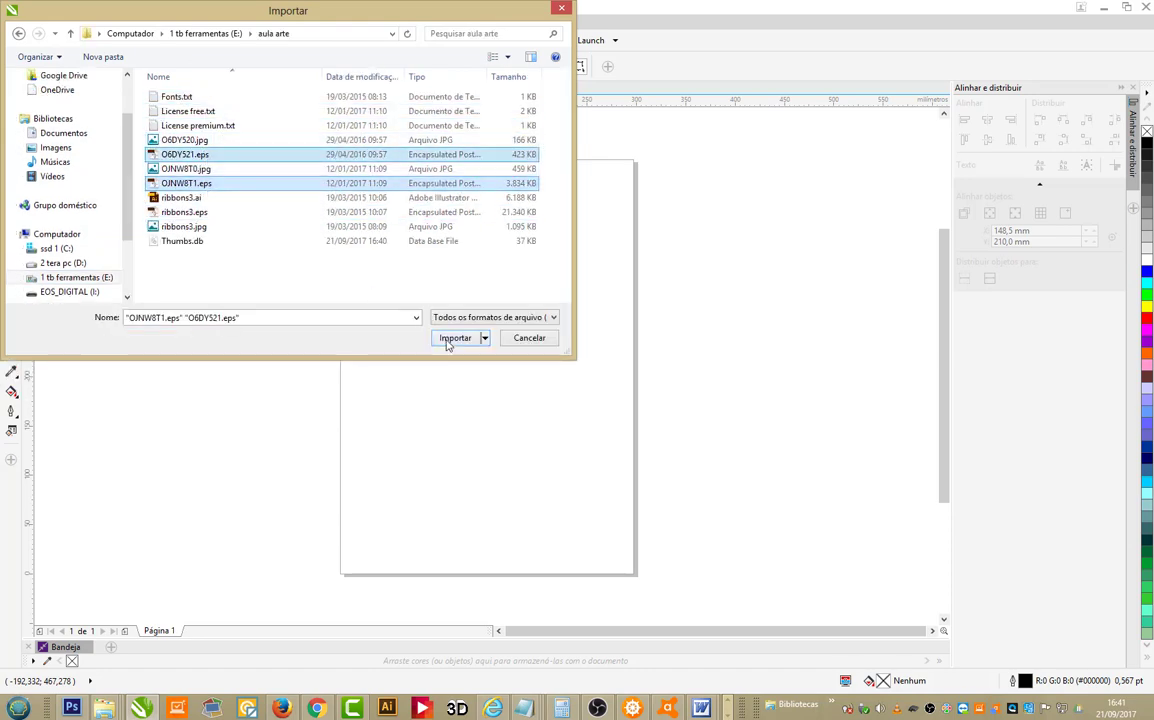
left_click(452, 338)
left_click(533, 429)
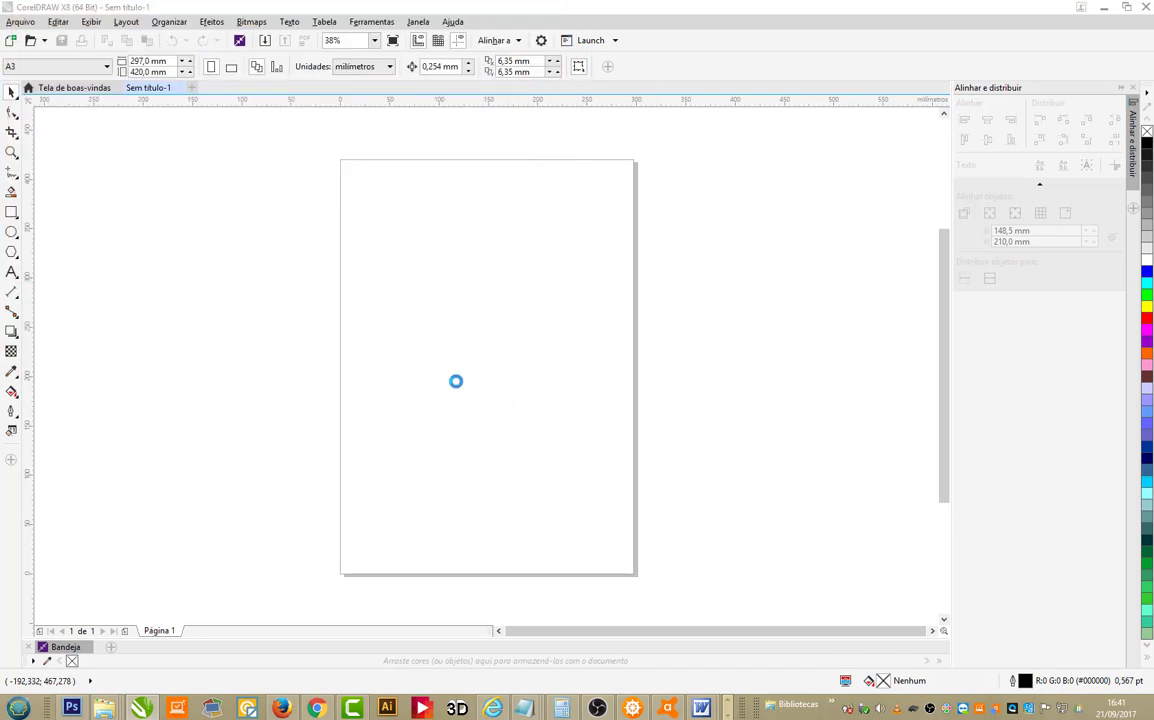
Step: Place the white ribbons artwork partly over the A3 page and the decorative elements artwork beside the page
left_click(149, 184)
scroll(405, 186, "down", 1)
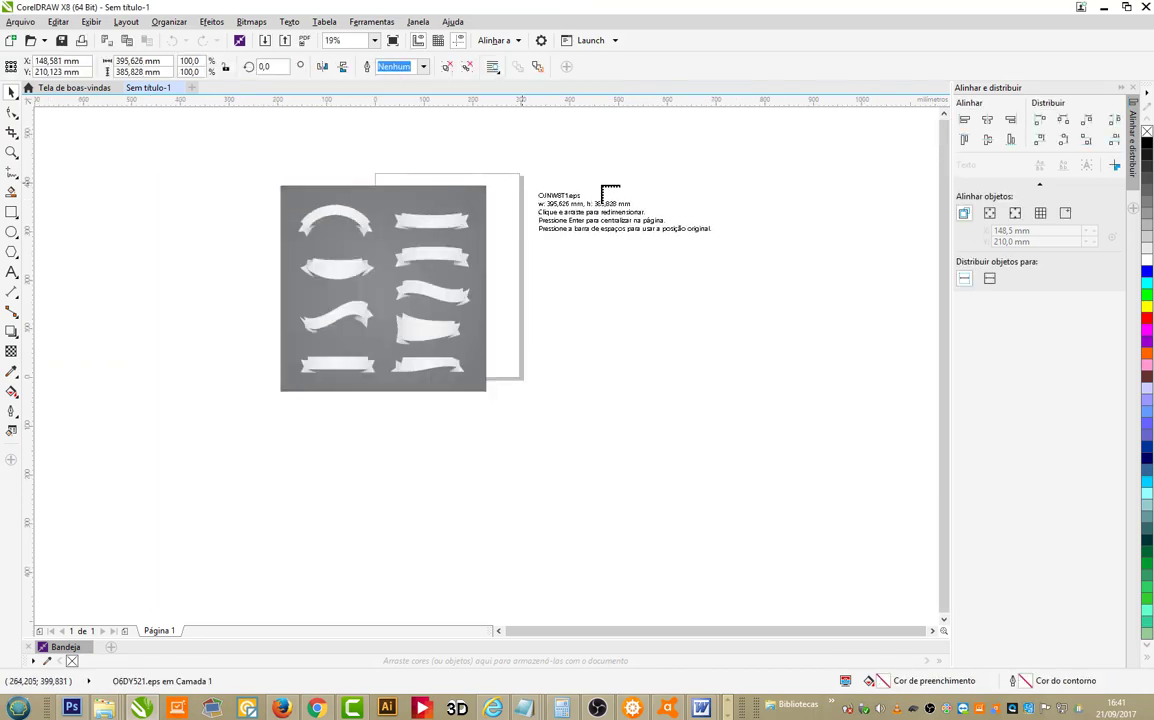
left_click(603, 187)
left_click(531, 335)
Step: Move the white ribbons artwork off the page, ungroup it and delete its gray background
left_click_drag(468, 195, 368, 223)
key("ctrl+u")
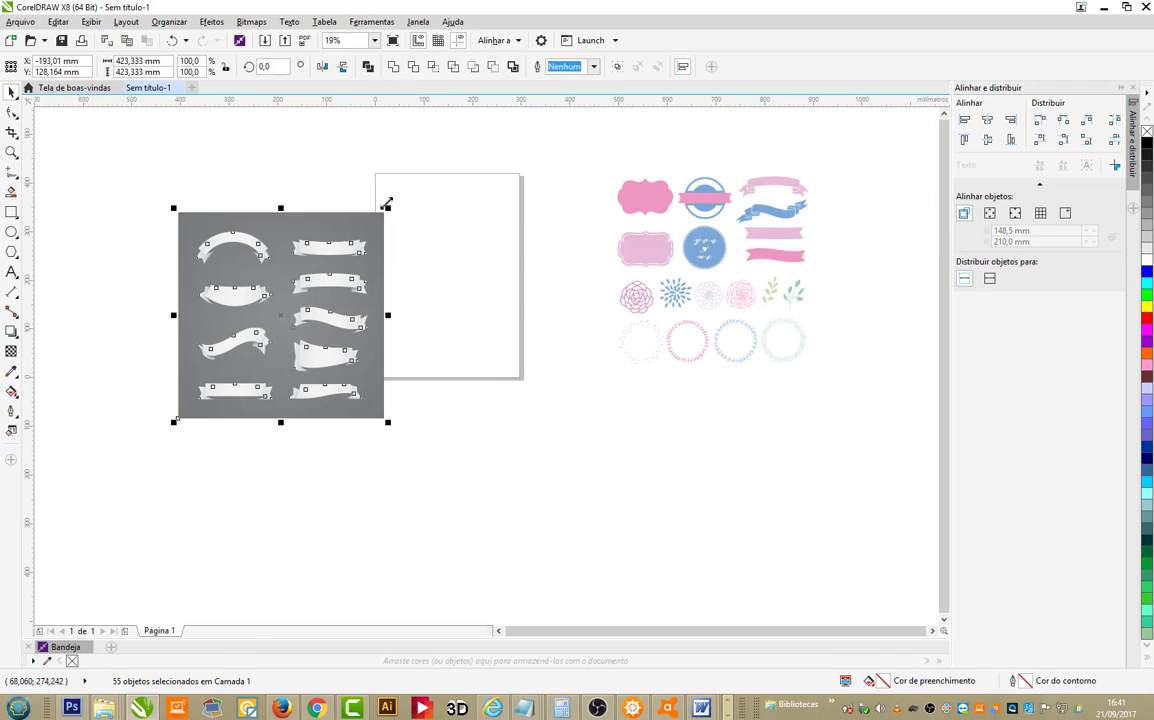
key("Escape")
left_click(353, 224)
key("Delete")
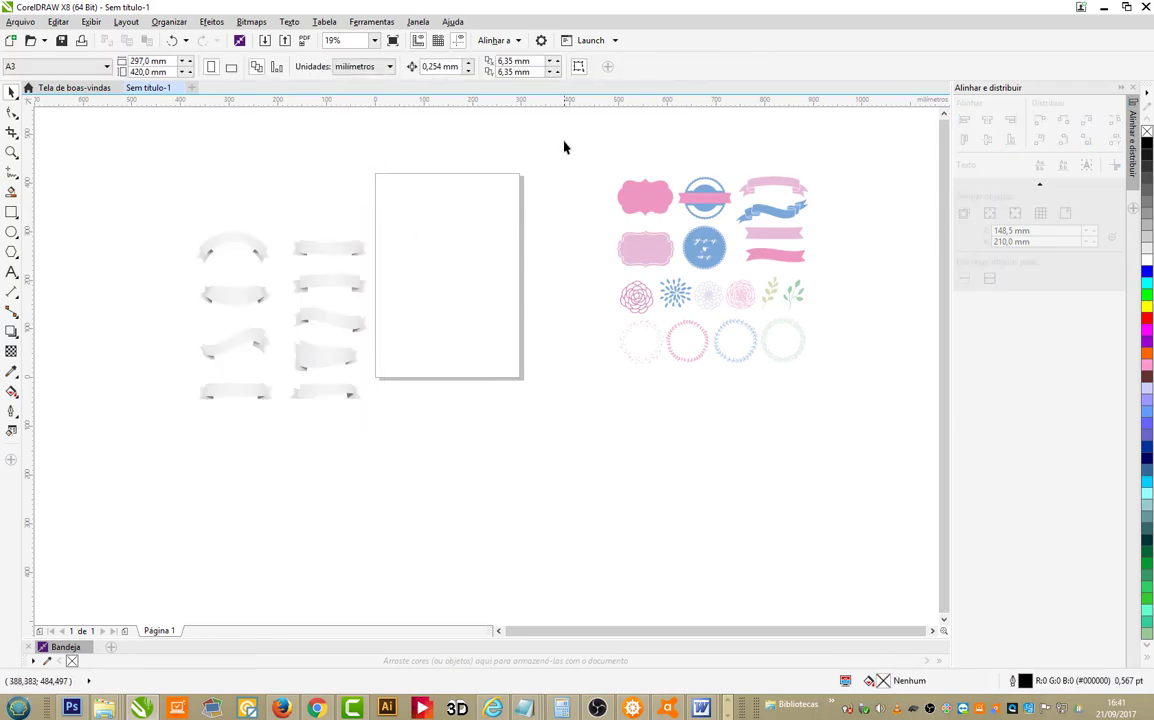
Step: Move the decorative elements artwork closer to the page and ungroup it
left_click_drag(631, 207, 606, 227)
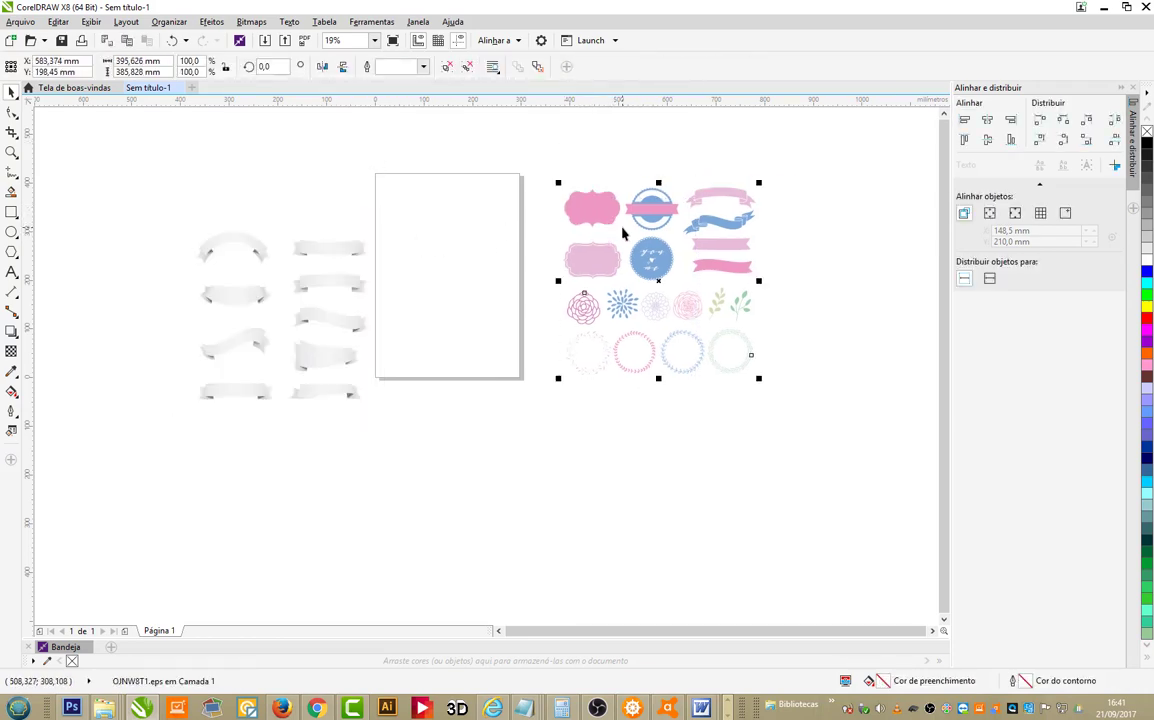
key("ctrl+u")
left_click(618, 181)
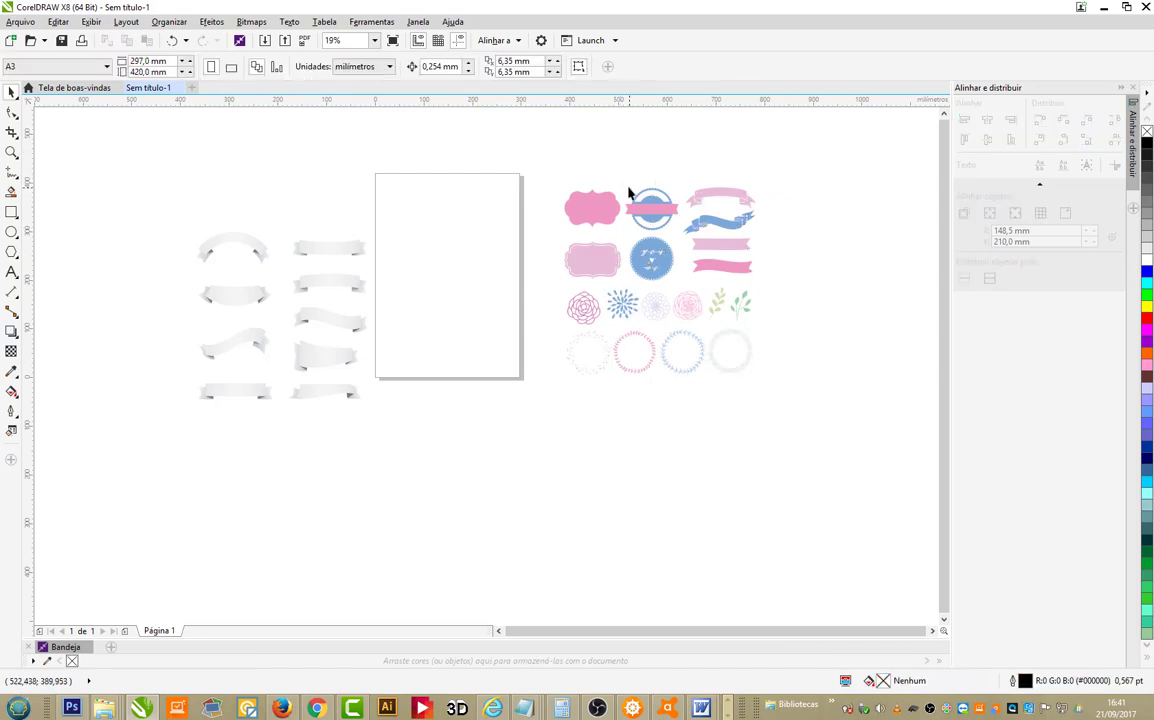
Step: Group the arched light pink ribbon's pieces and place the ribbon below the page, enlarged to about 340 mm wide
left_click(583, 212)
left_click(722, 185)
left_click_drag(702, 205, 451, 428)
left_click(665, 513)
key("ctrl+g")
left_click_drag(607, 432, 520, 506)
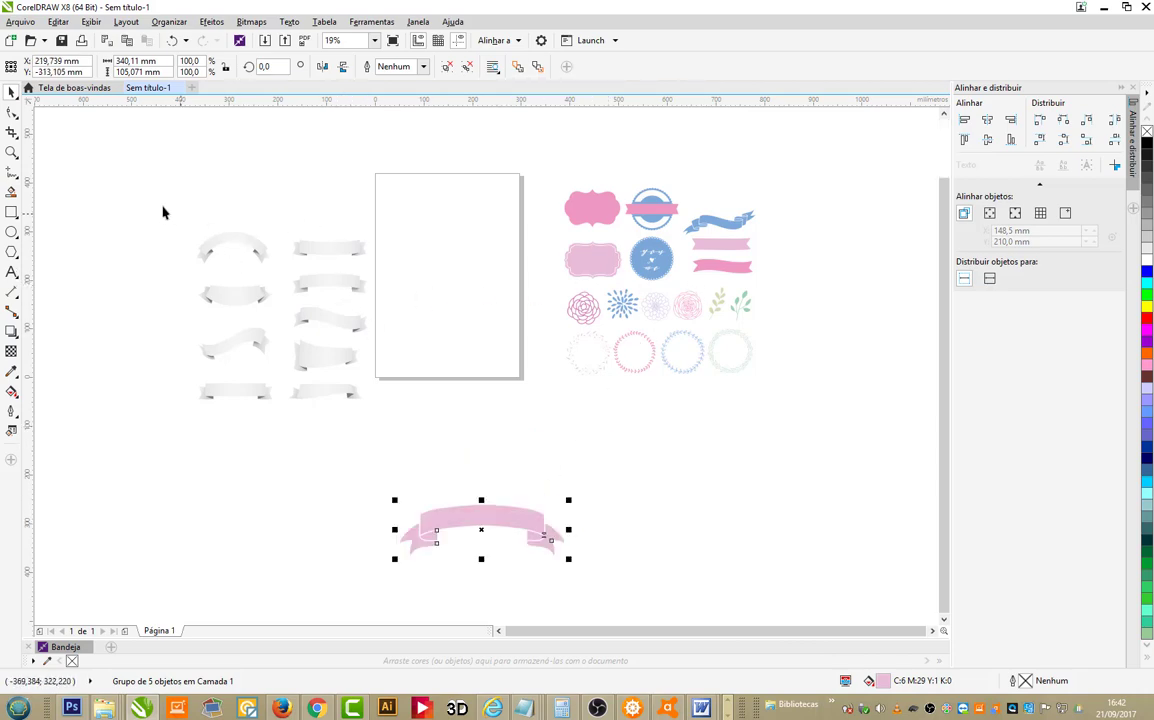
Step: Move the strongly arched white ribbon out of the set to just above the enlarged pink ribbon and group its pieces
left_click_drag(163, 212, 514, 453)
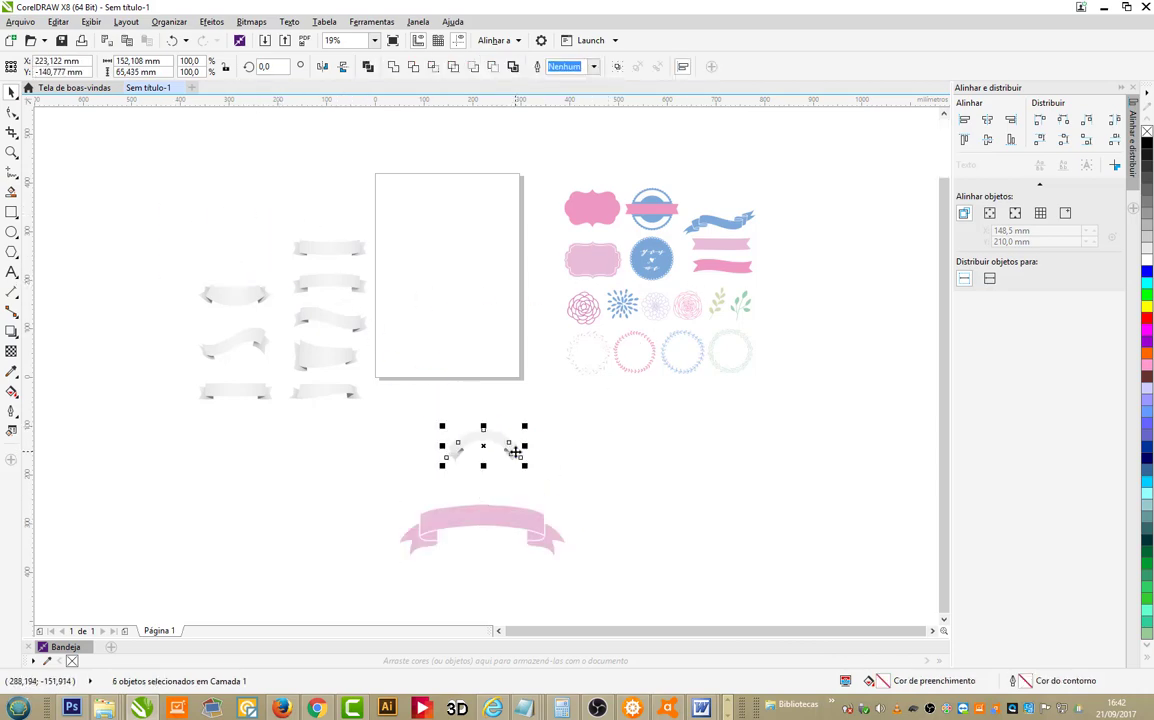
key("ctrl+g")
left_click(229, 481)
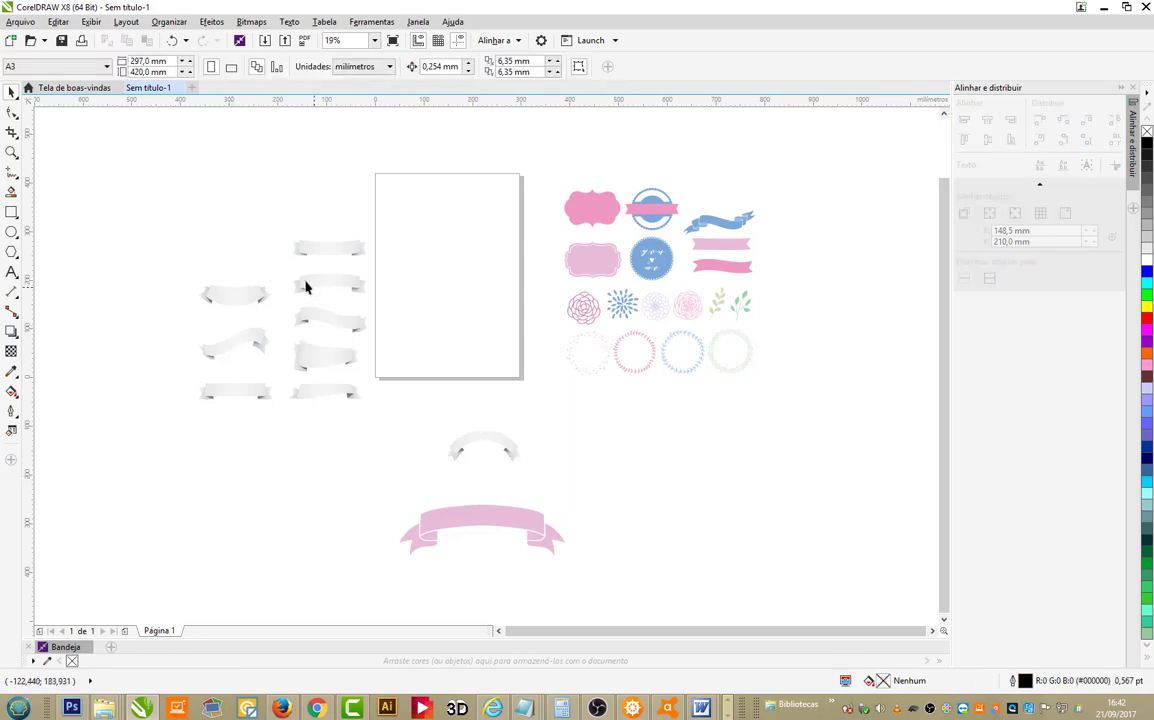
Step: Group the slightly arched white ribbon, second in its column, and move it onto the enlarged pink ribbon
left_click_drag(279, 271, 504, 394)
key("ctrl+g")
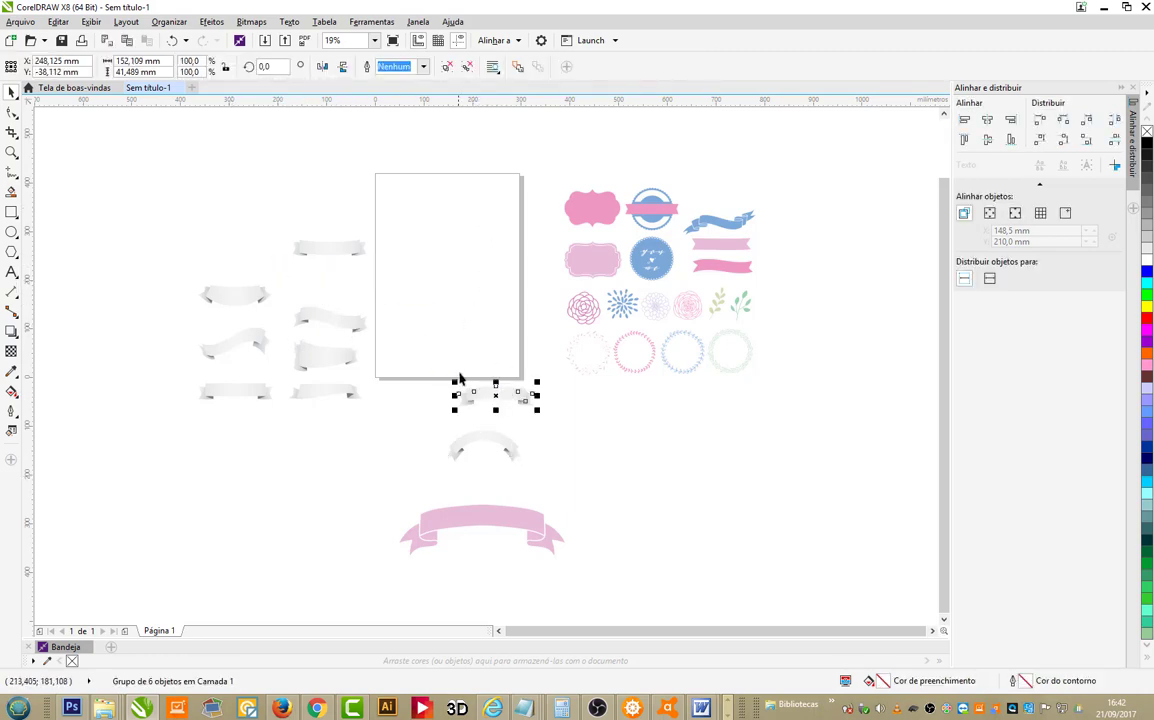
left_click_drag(503, 398, 490, 510)
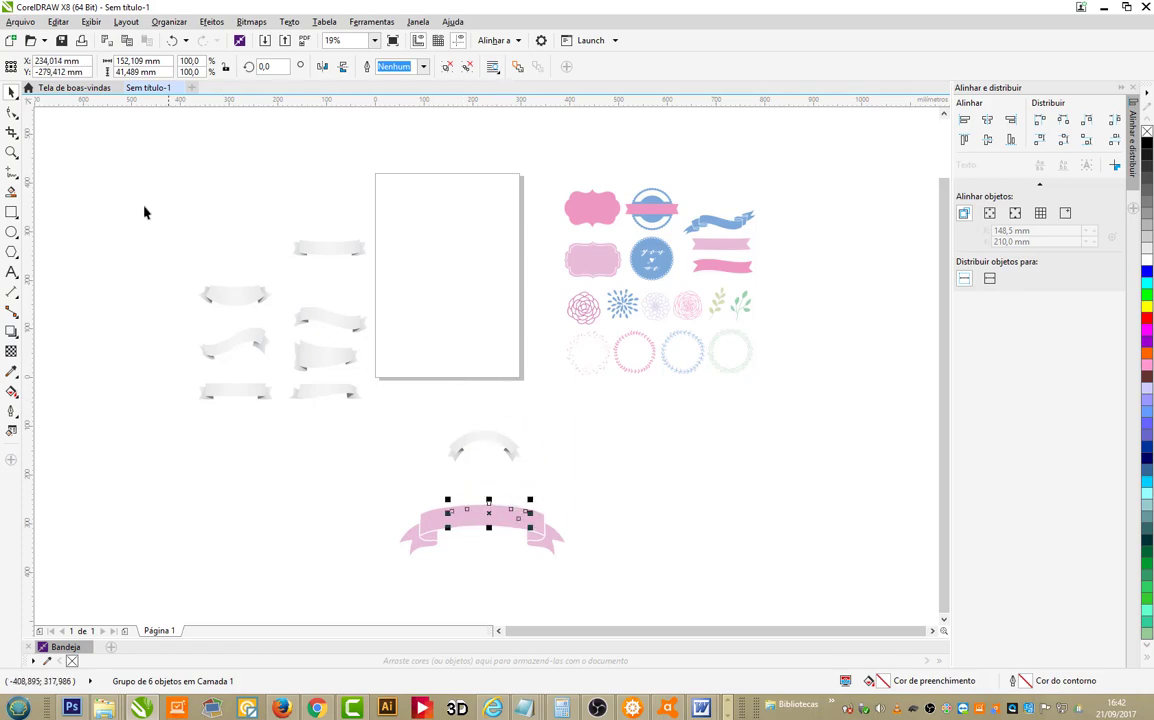
left_click_drag(119, 167, 835, 447)
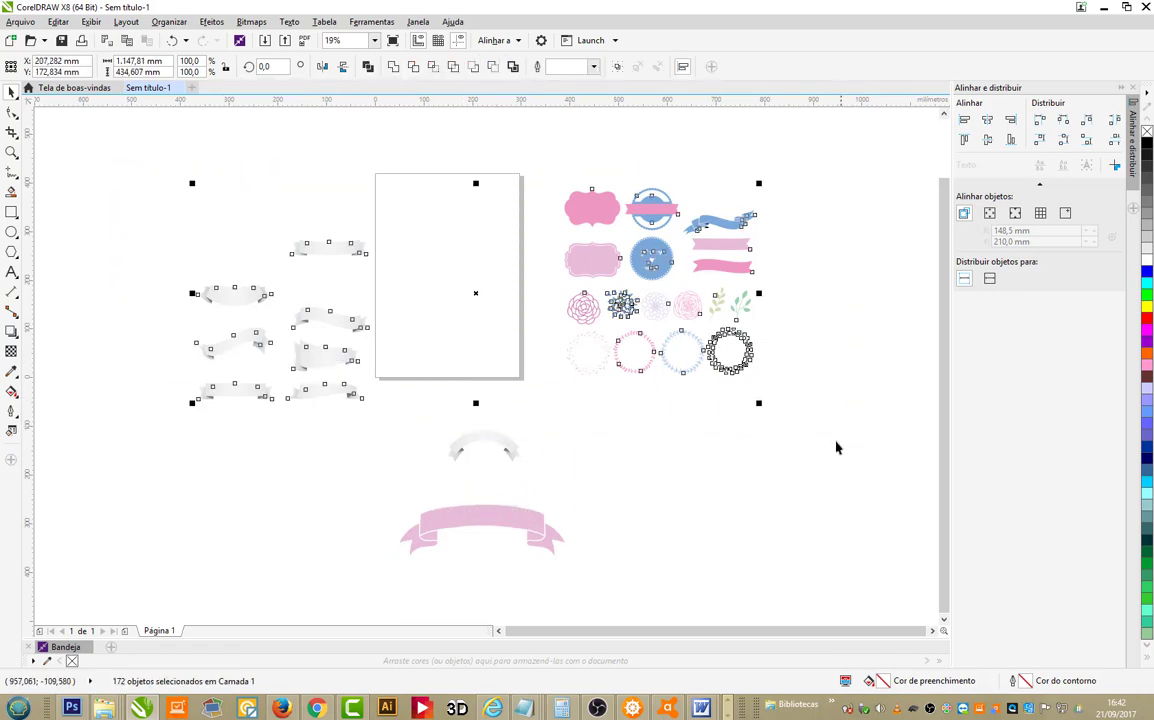
left_click(801, 450)
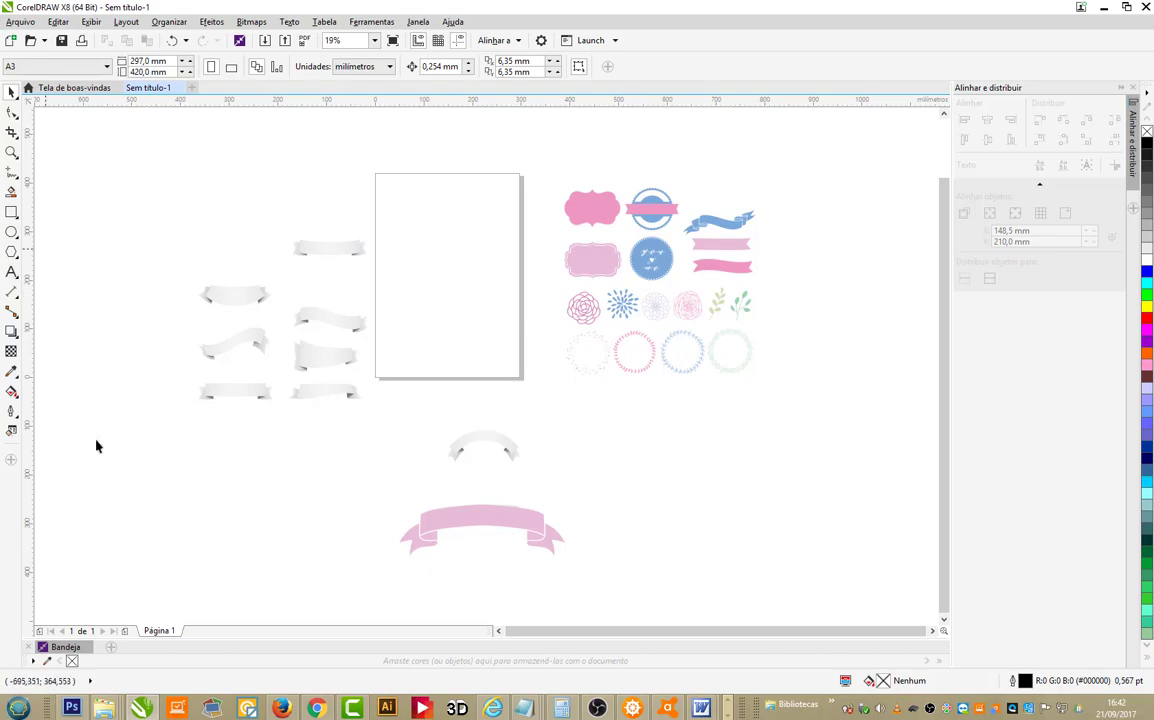
Step: Copy the black T-shirt reference photo from the Facebook post in Firefox and paste it into CorelDRAW below the decorative elements
left_click(311, 683)
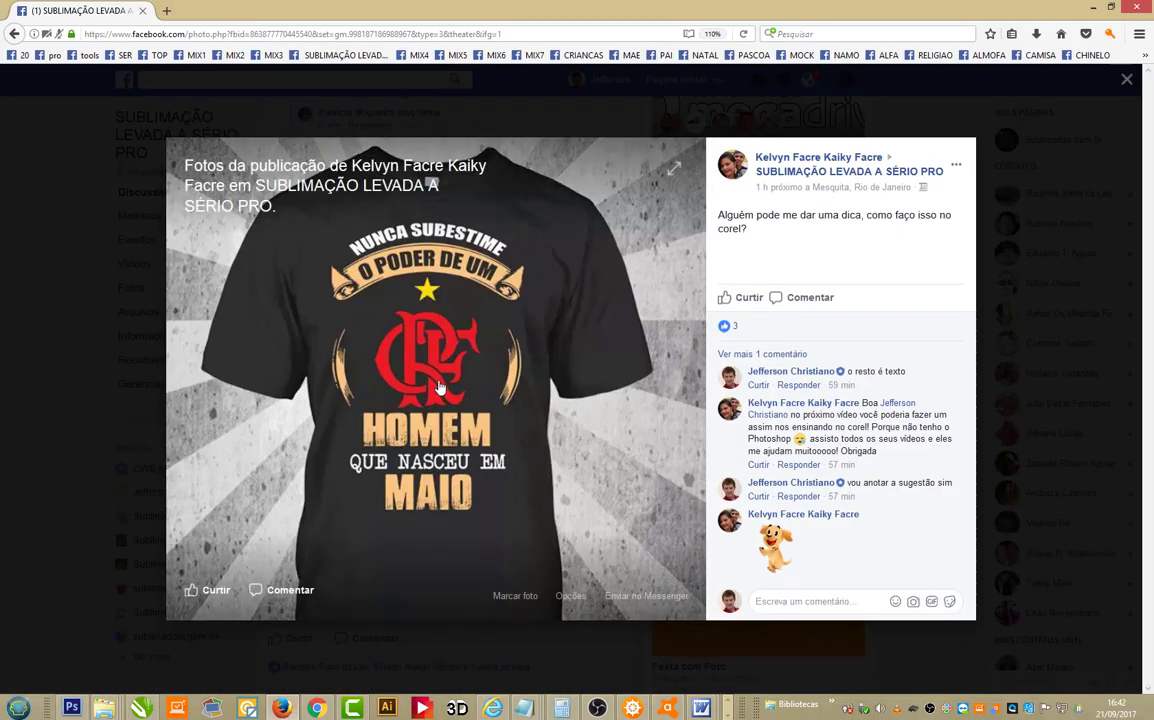
right_click(458, 380)
left_click(501, 417)
key("alt+Tab")
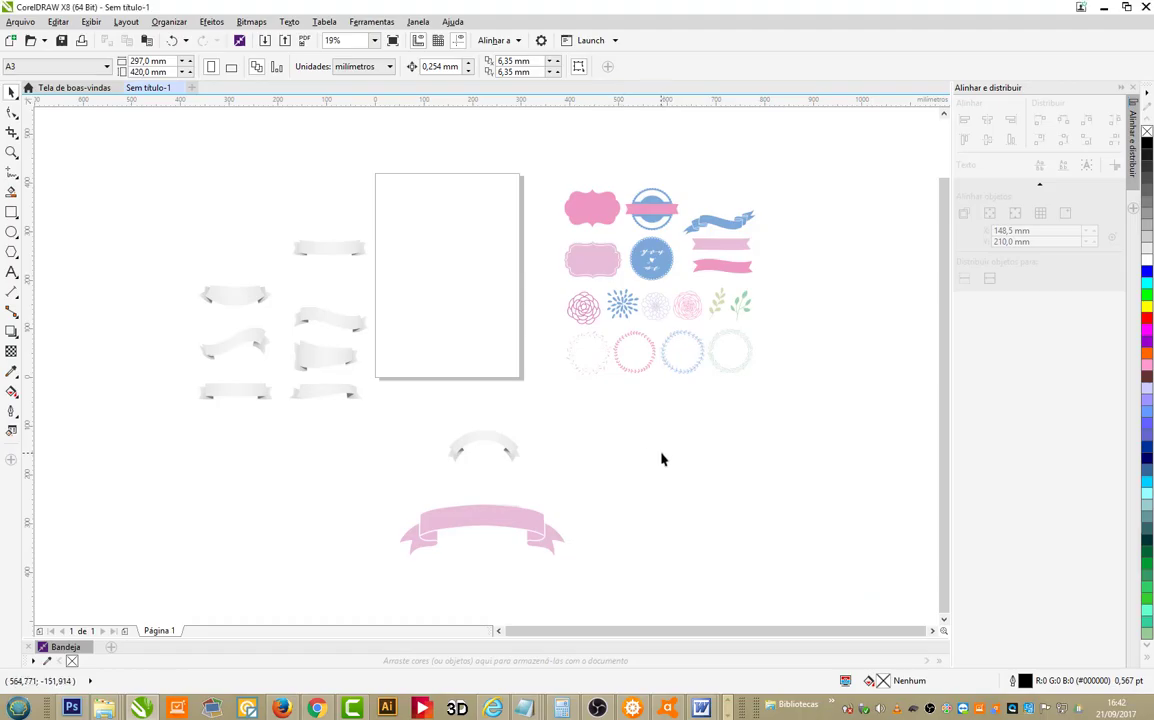
key("ctrl+v")
left_click_drag(493, 312, 788, 533)
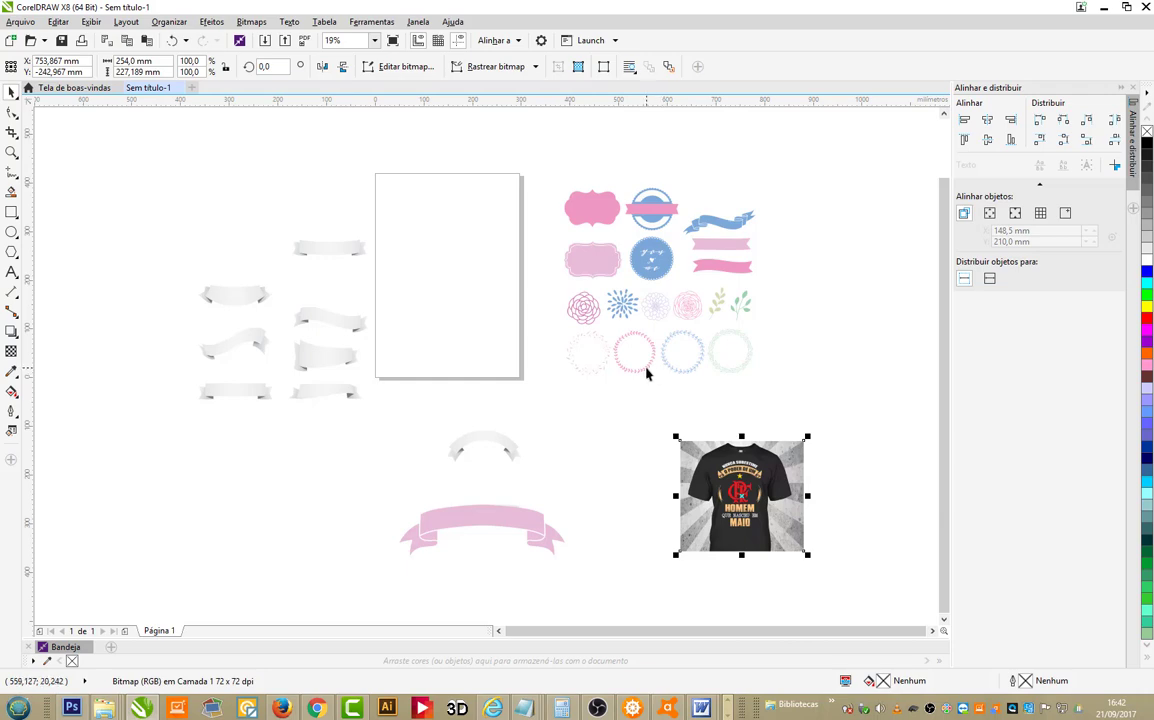
Step: Pull two leafy branch pieces out of the pink wreath and delete the remaining ribbons, labels, flowers and wreaths around the page
left_click(649, 434)
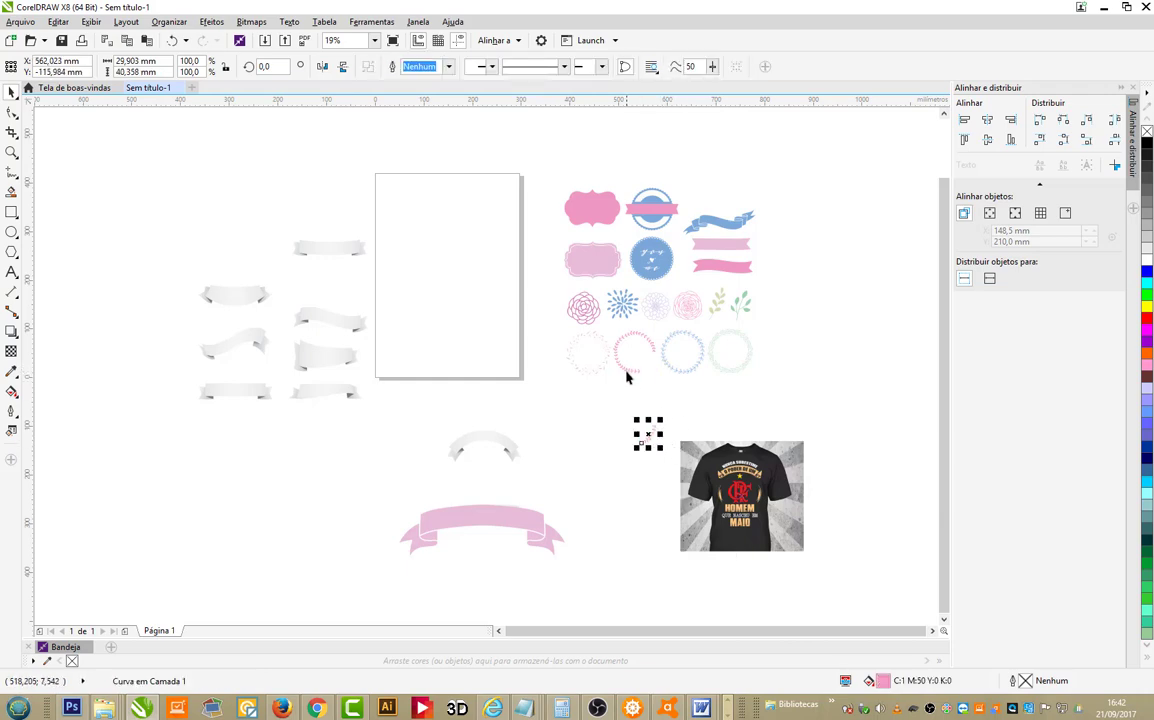
left_click_drag(650, 439, 623, 453)
left_click_drag(130, 119, 804, 424)
key("Delete")
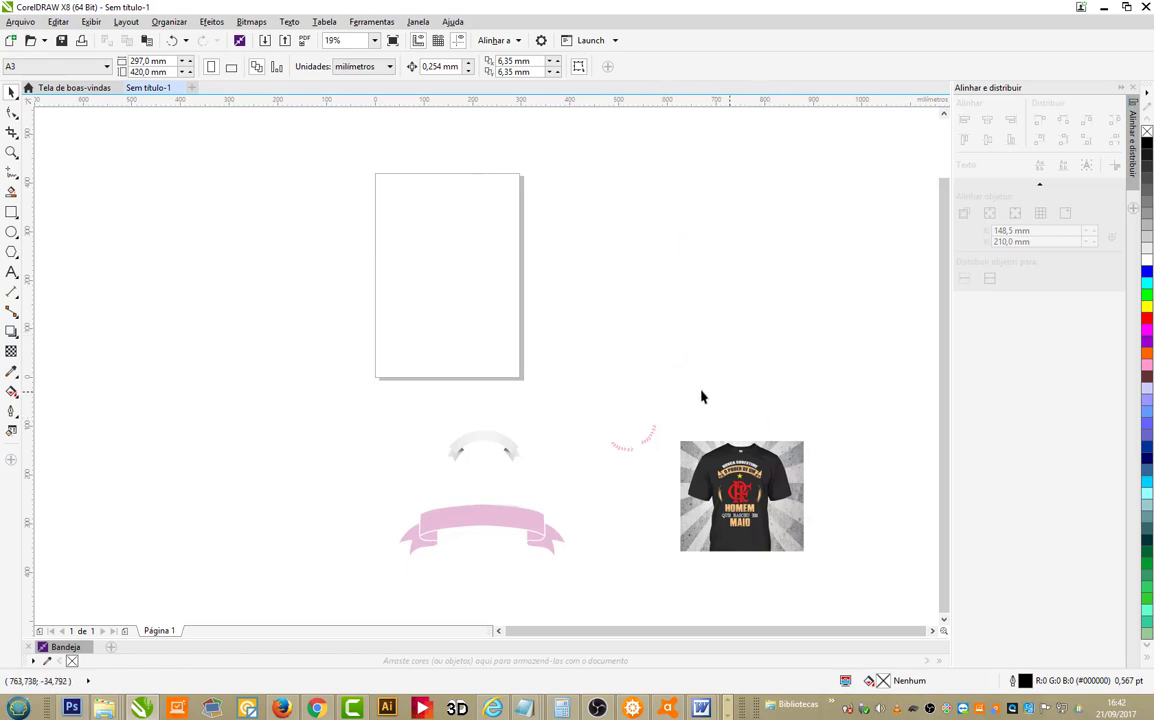
Step: Move the T-shirt reference photo onto the page, enlarge it to about 477 mm wide, centre it roughly and lock it
left_click_drag(735, 490, 448, 258)
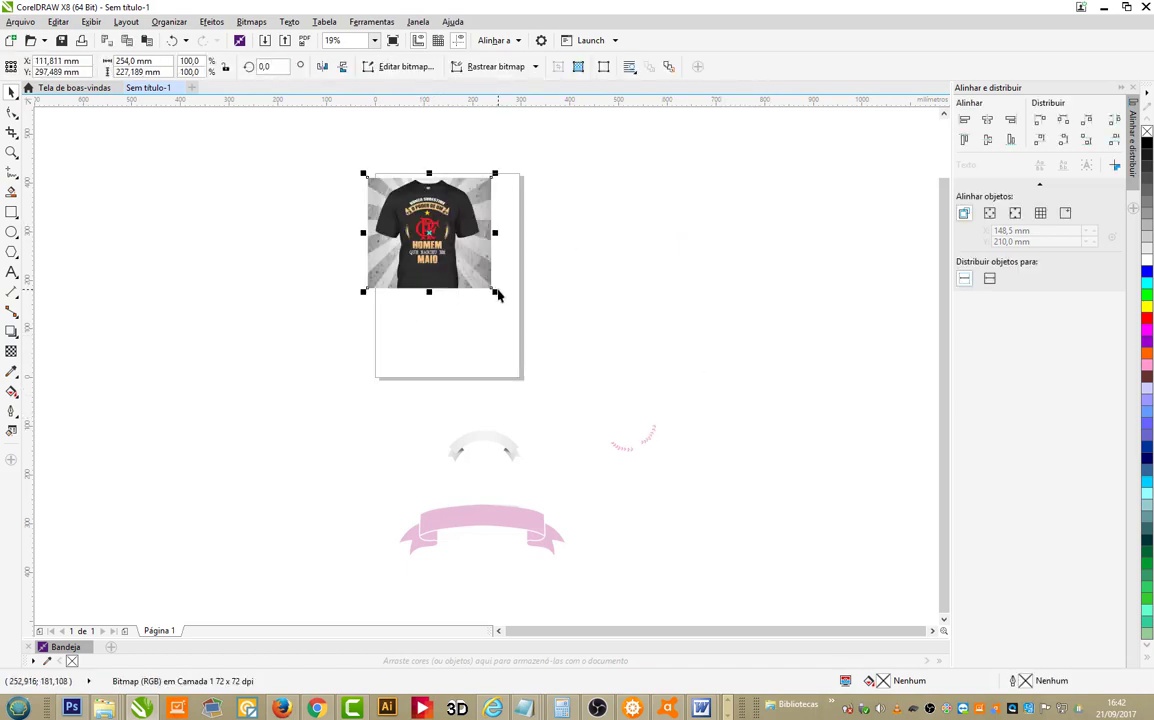
left_click_drag(498, 294, 603, 388)
left_click_drag(498, 330, 467, 327)
left_click(220, 273)
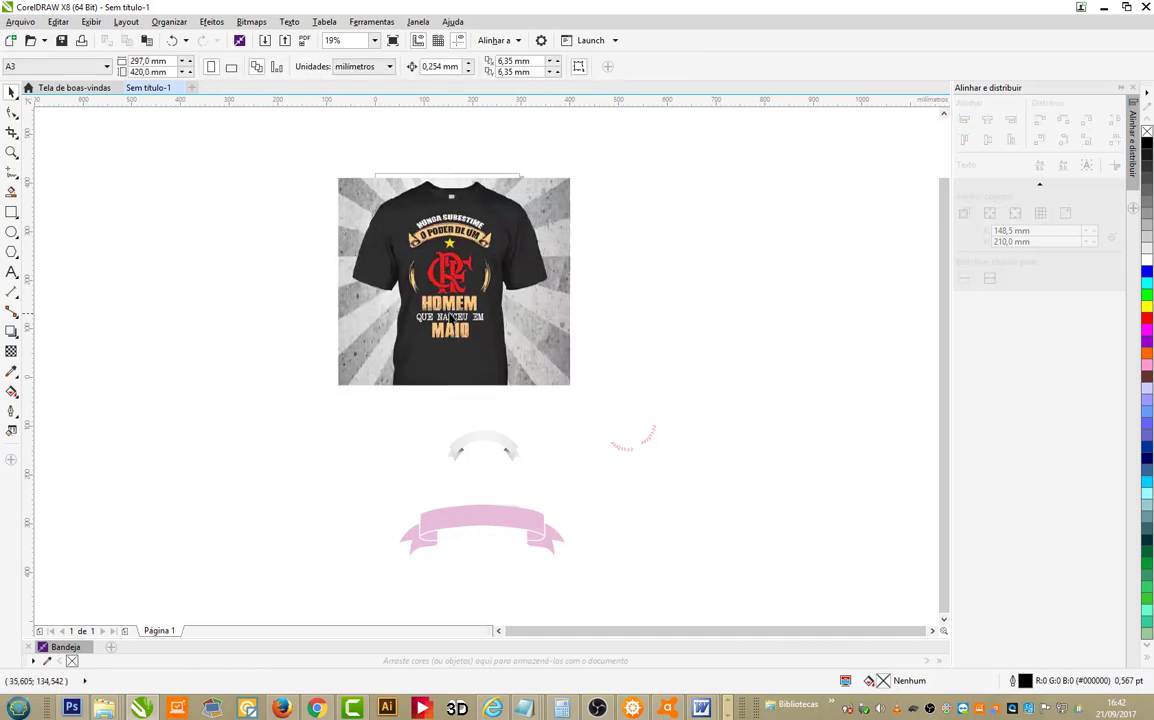
right_click(444, 286)
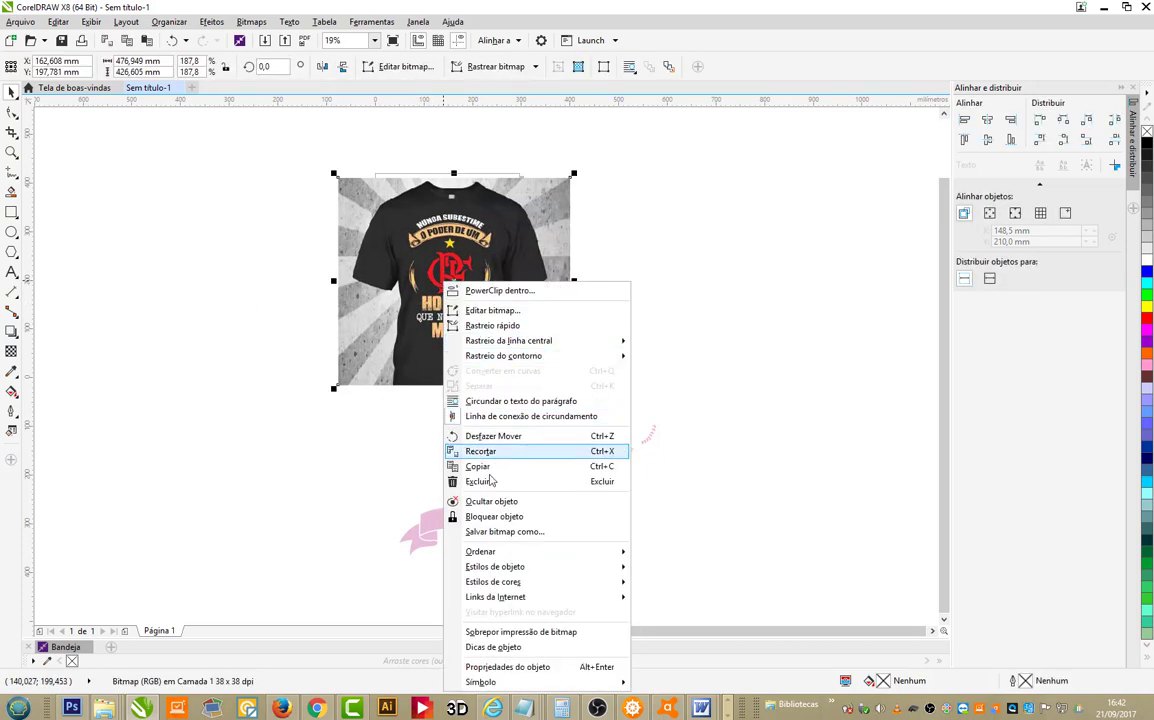
key("Escape")
left_click(379, 527)
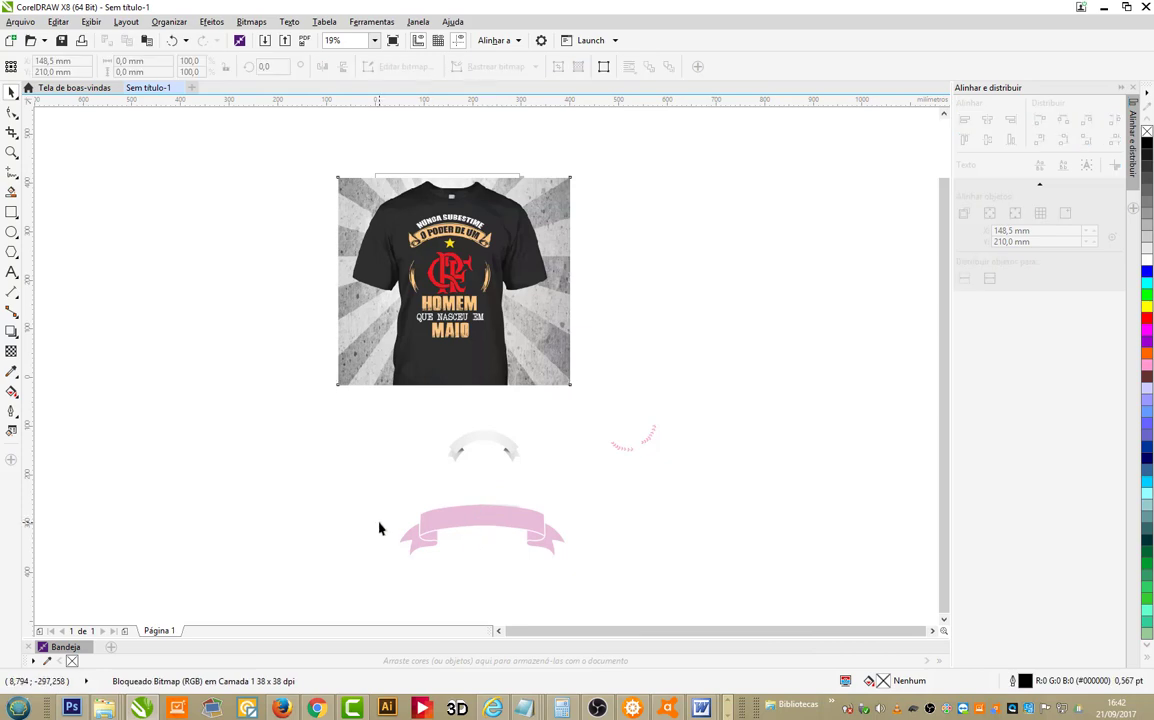
Step: Bring the ribbons and leafy branches to the front of the page so they can lie over the locked photo
left_click_drag(512, 522, 487, 245)
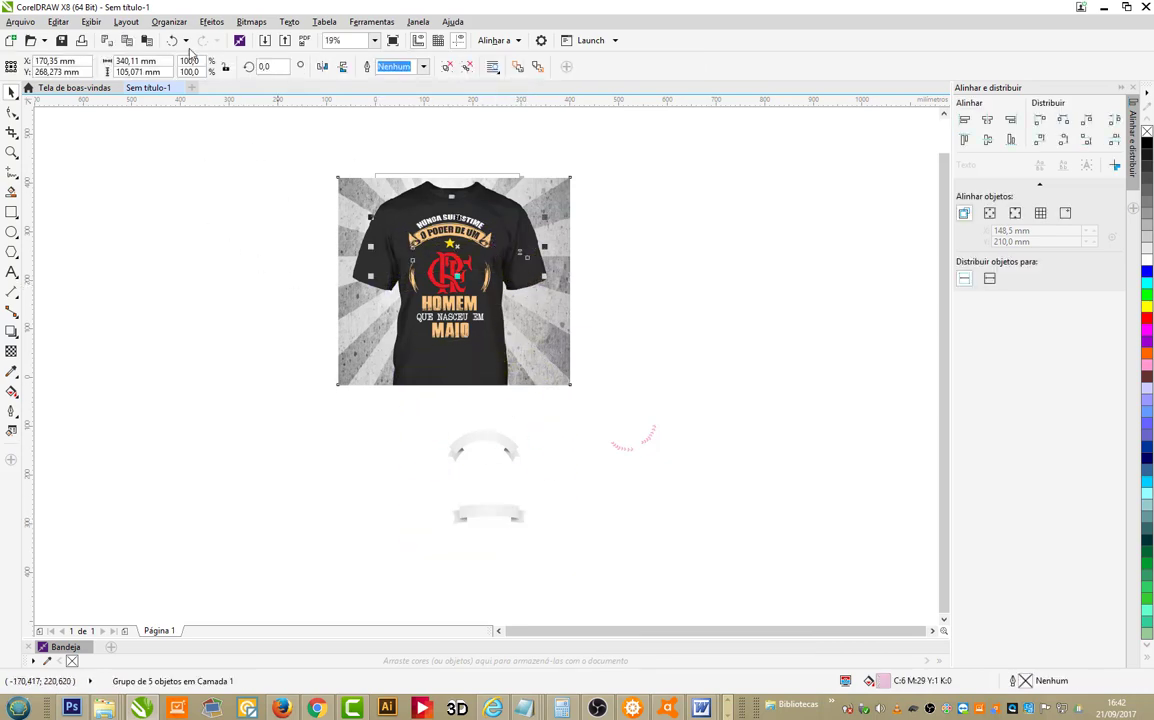
key("ctrl+z")
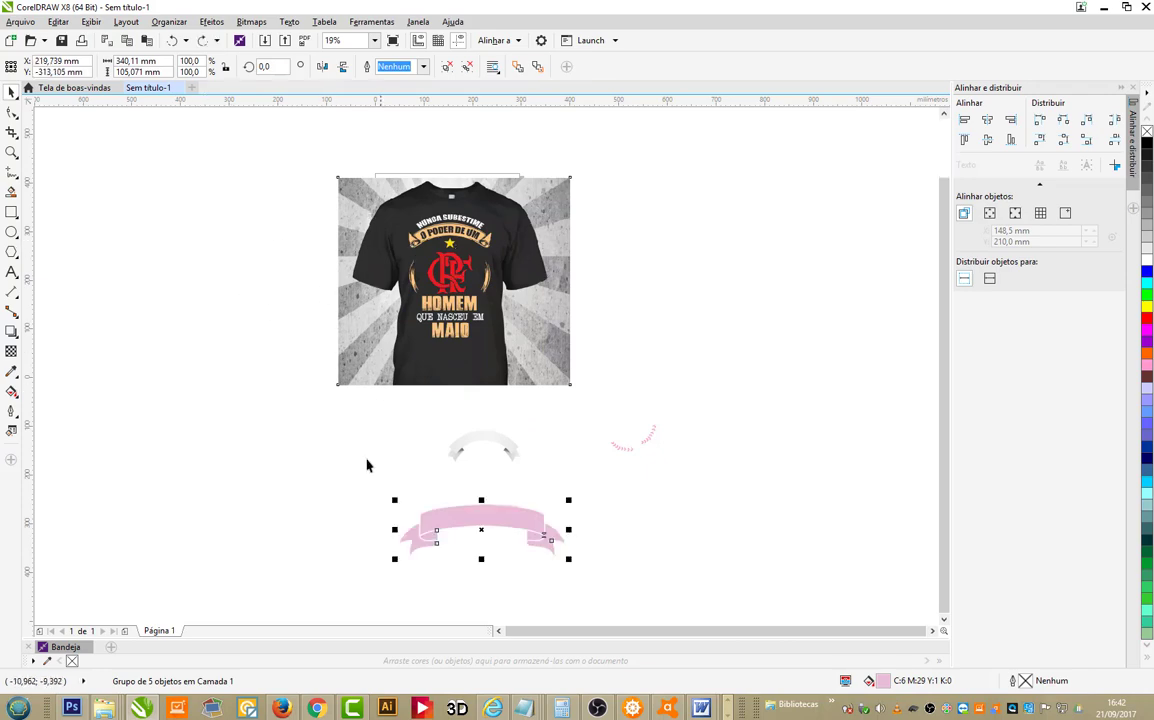
left_click(322, 562)
left_click_drag(715, 360, 385, 575)
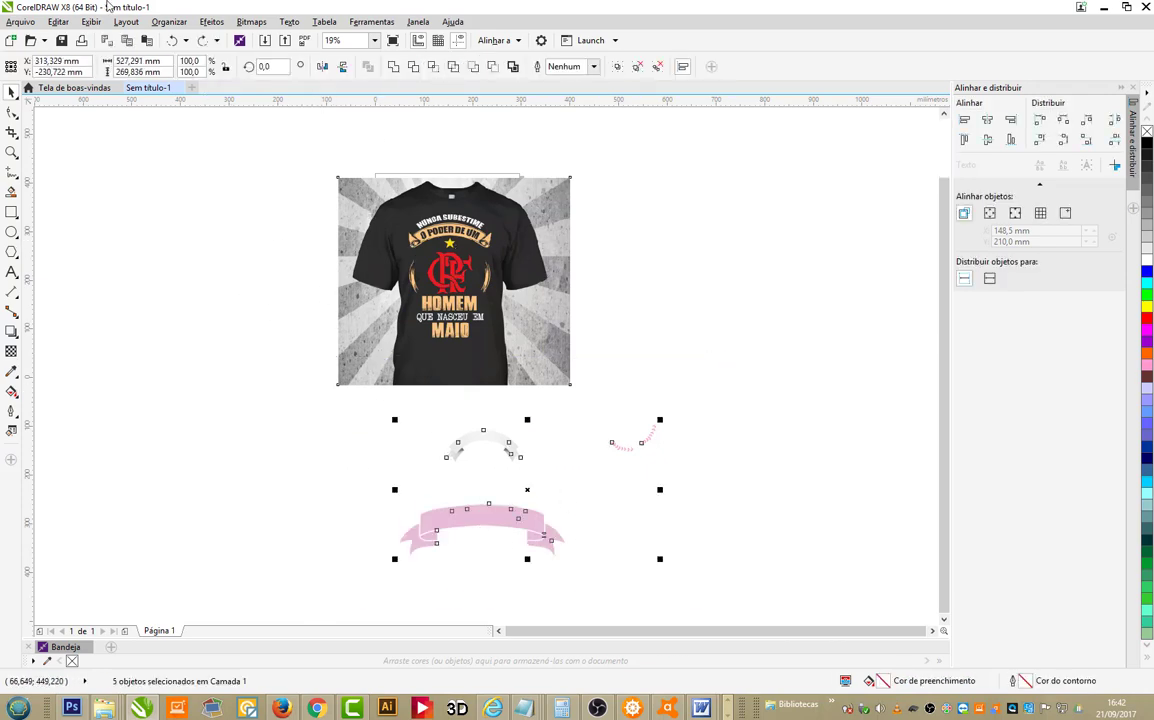
left_click(169, 21)
mouse_move(196, 70)
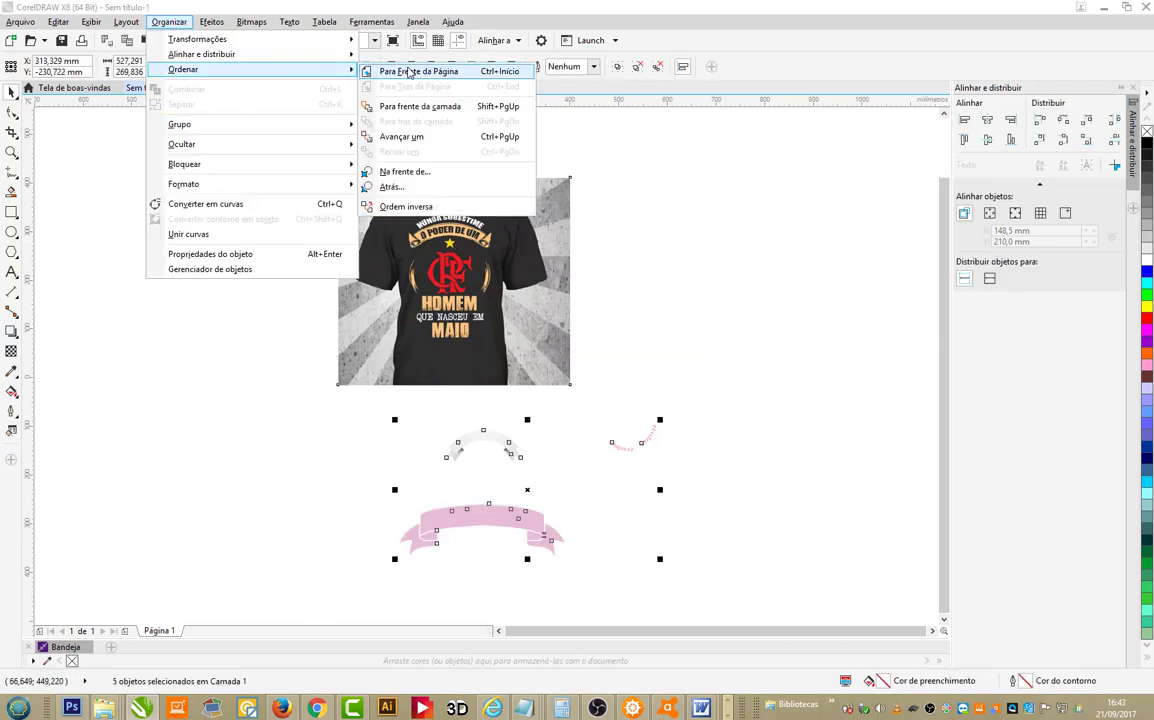
left_click(415, 72)
Step: Place the pink ribbon beside the photo at about 192 mm wide, with the slightly arched white ribbon above it at about 175 mm
left_click_drag(497, 480, 492, 184)
left_click_drag(540, 274, 664, 229)
left_click_drag(500, 516, 662, 198)
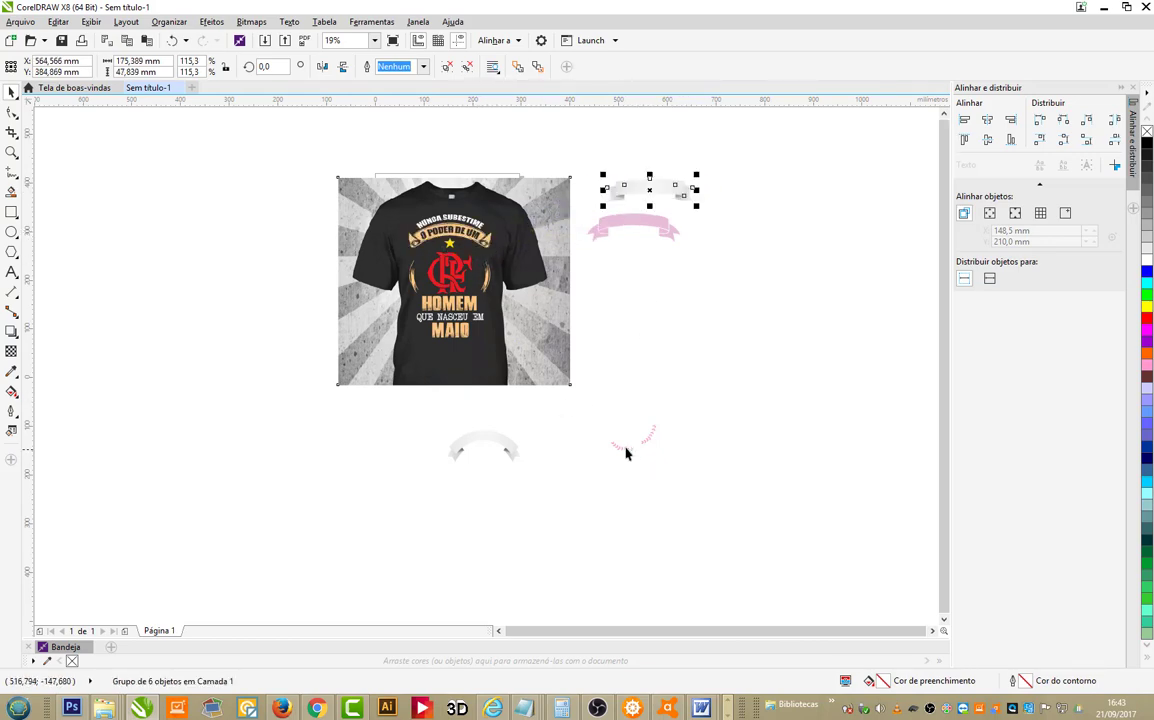
Step: Move the strongly arched white ribbon and both leafy branches to the empty area beside the photo
left_click_drag(626, 453, 623, 399)
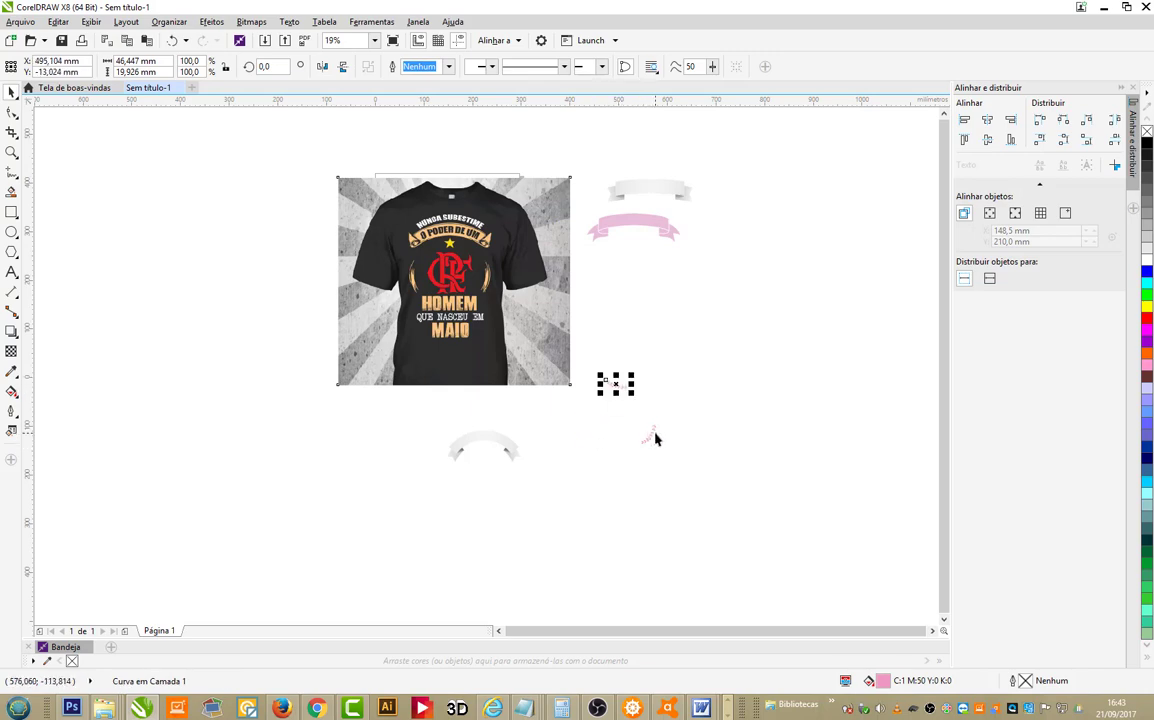
left_click(557, 471)
left_click_drag(491, 443, 771, 324)
left_click_drag(651, 438, 628, 338)
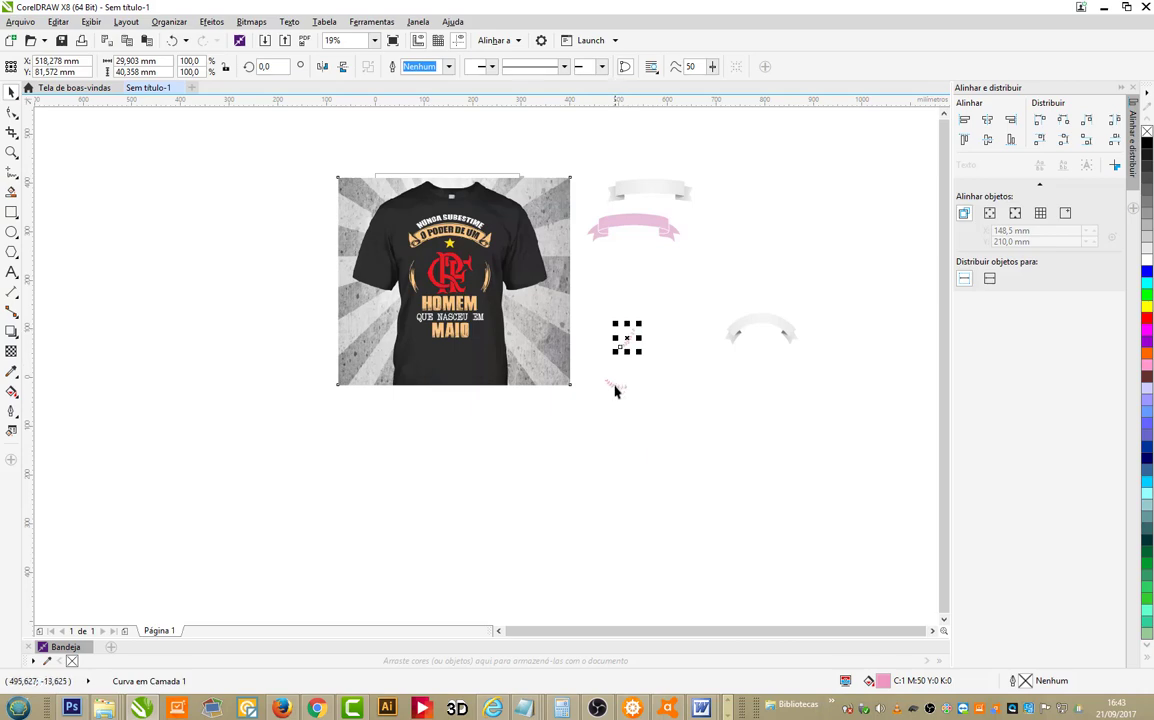
left_click_drag(616, 388, 599, 337)
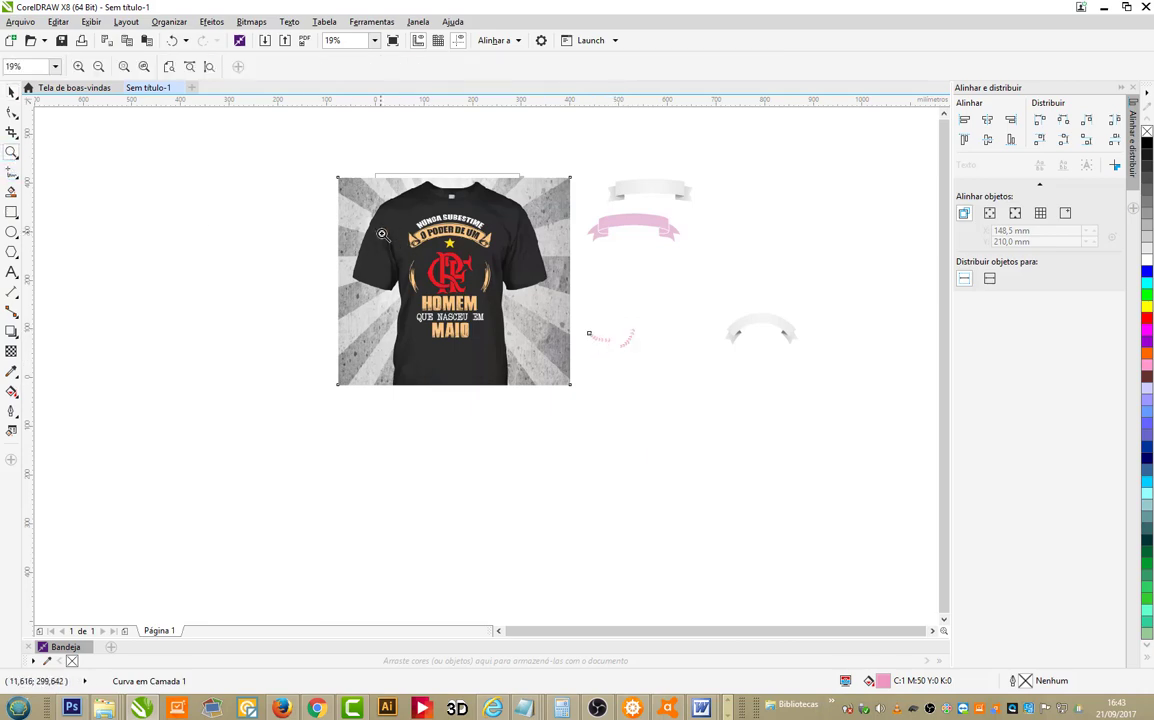
Step: Rotate one leafy branch upright, enlarge it to about 64 mm tall and place it over the ornament left of the shirt's crest
left_click_drag(350, 214, 665, 394)
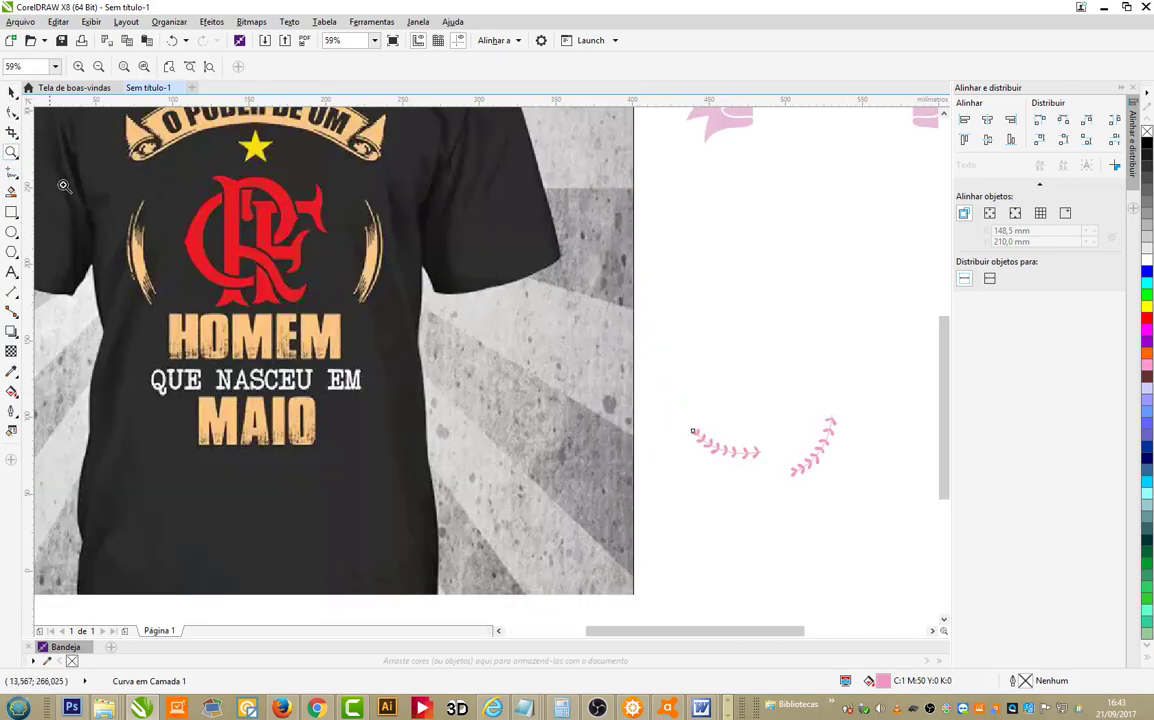
left_click(12, 92)
left_click(726, 450)
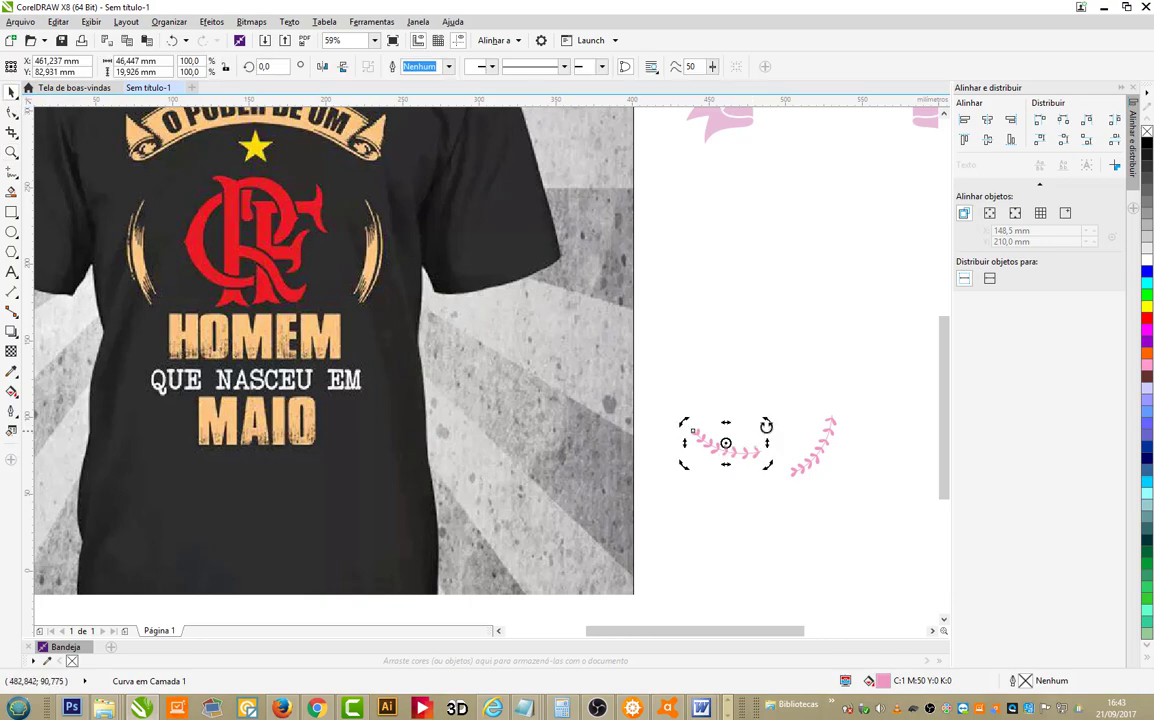
left_click_drag(766, 463, 164, 307)
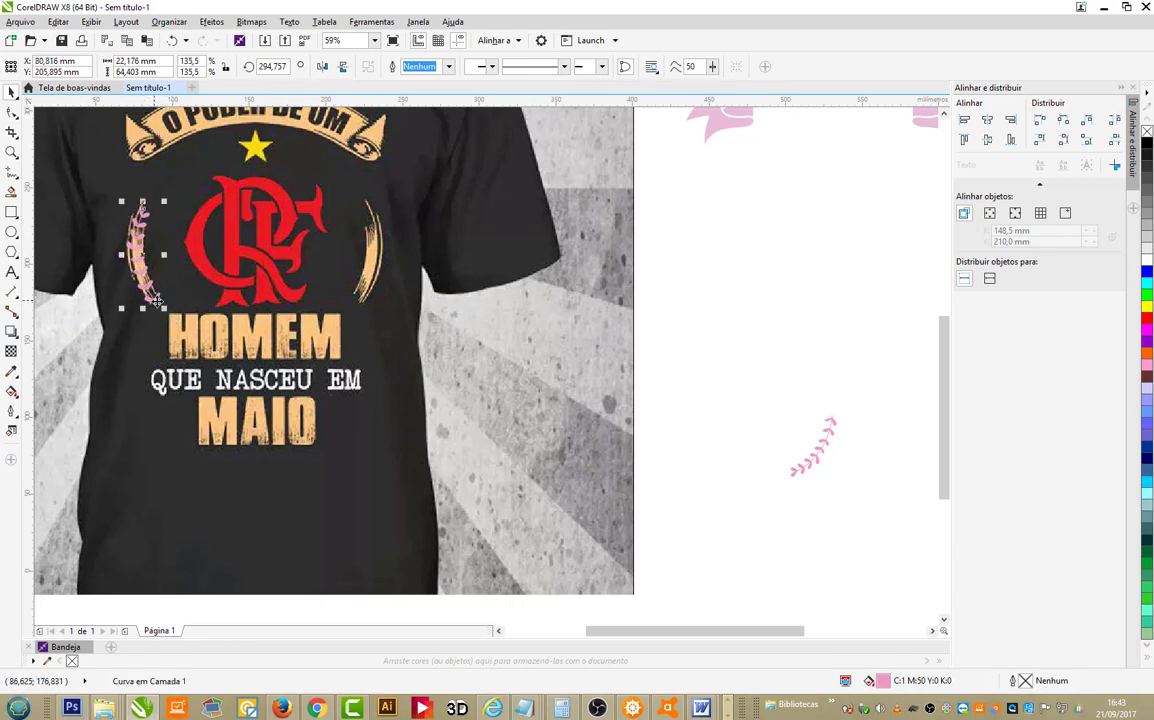
Step: Place a mirrored copy of the branch over the ornament right of the crest and delete the unused branch
left_click_drag(120, 255, 373, 258)
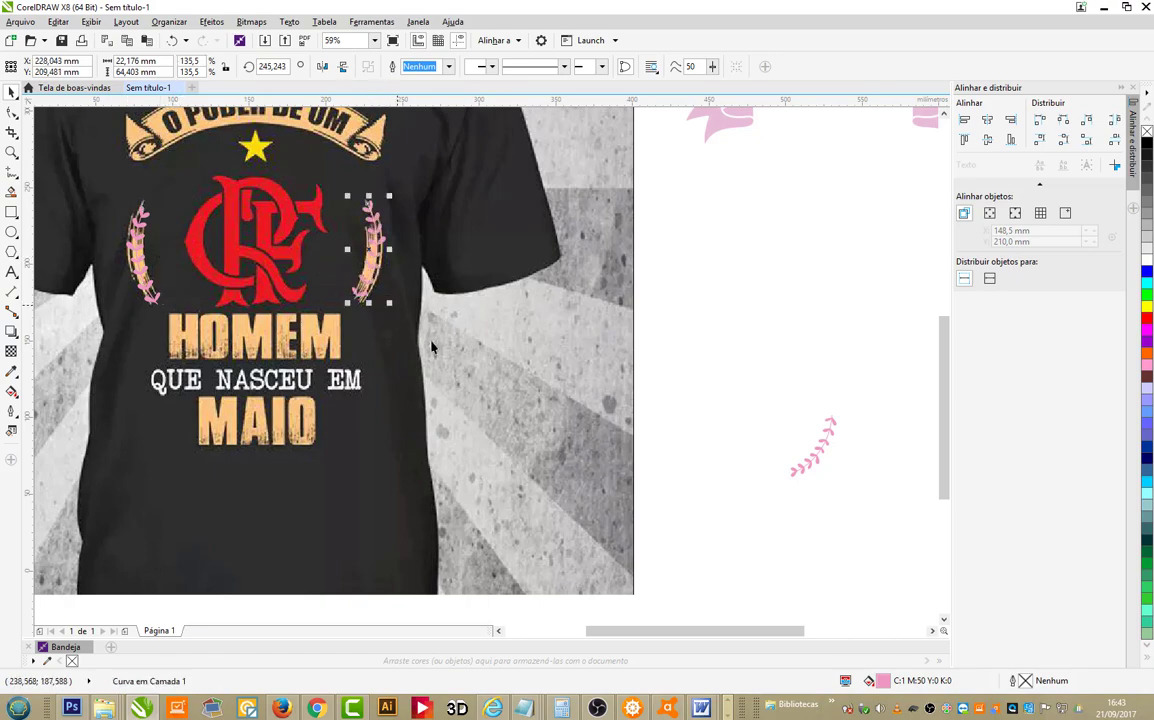
left_click(826, 463)
key("Delete")
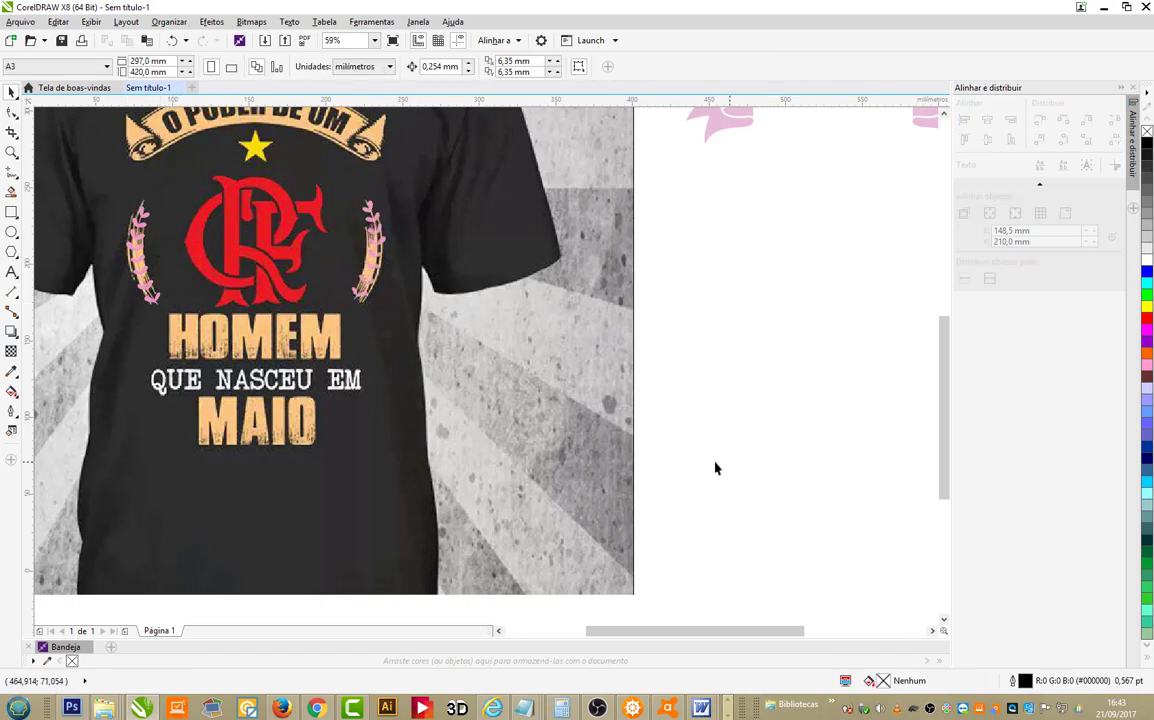
Step: Try the pink ribbon and the slightly arched white ribbon in turn over the shirt's "O PODER DE UM" banner
scroll(725, 243, "down", 2)
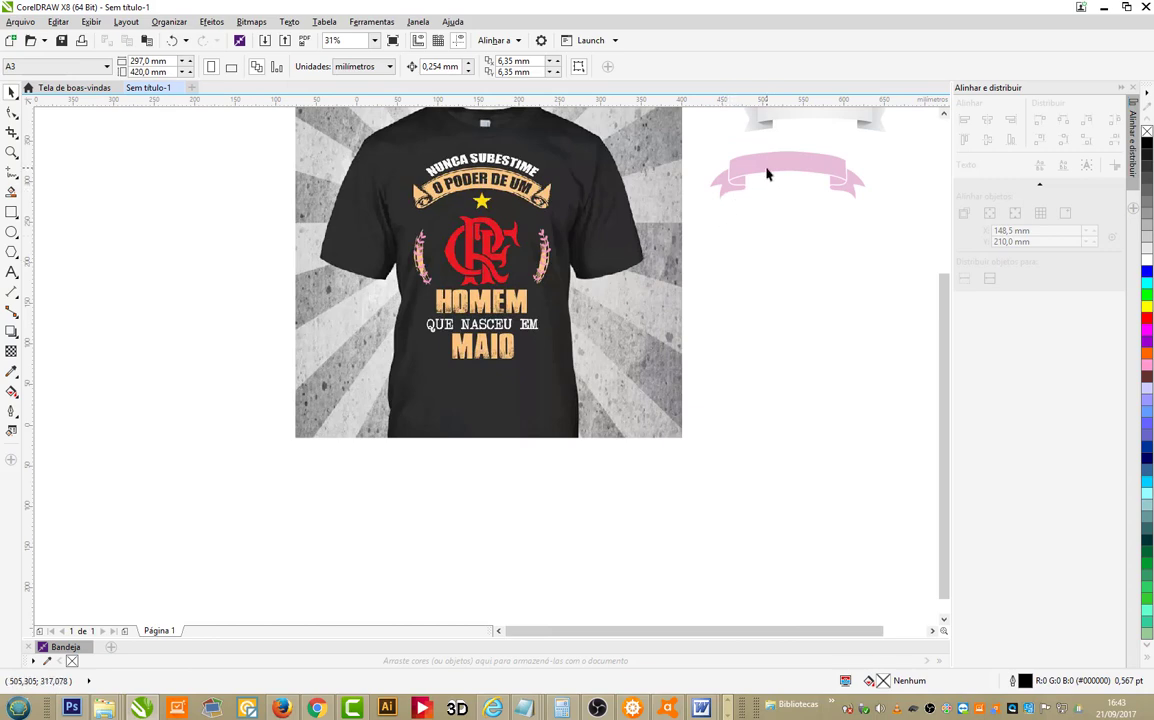
left_click_drag(767, 175, 465, 188)
scroll(524, 218, "down", 2)
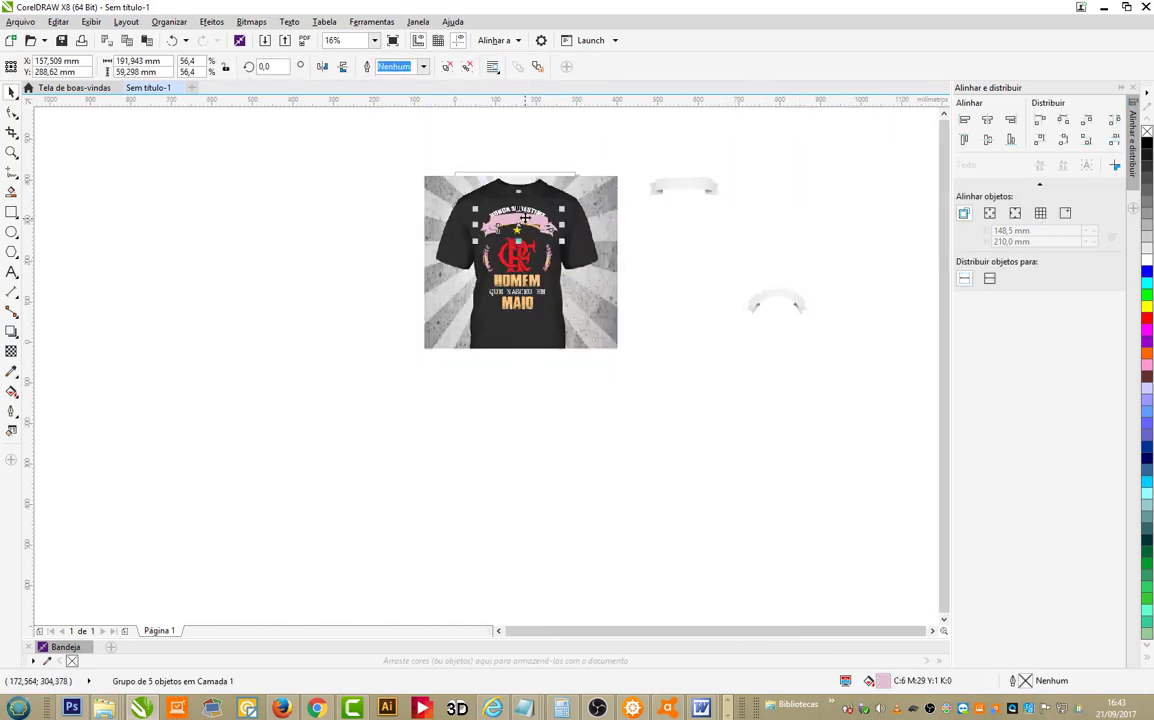
mouse_move(524, 218)
left_mouse_down()
mouse_move(700, 227)
mouse_move(486, 197)
mouse_move(484, 208)
mouse_move(533, 222)
left_mouse_up()
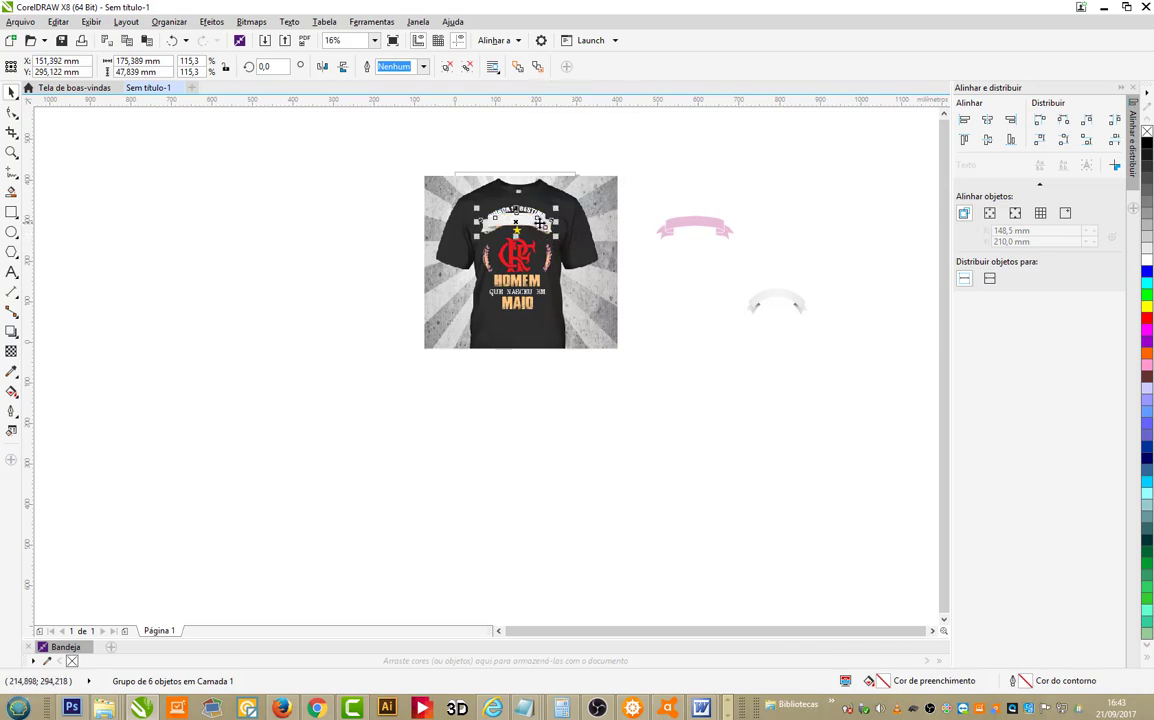
key("Escape")
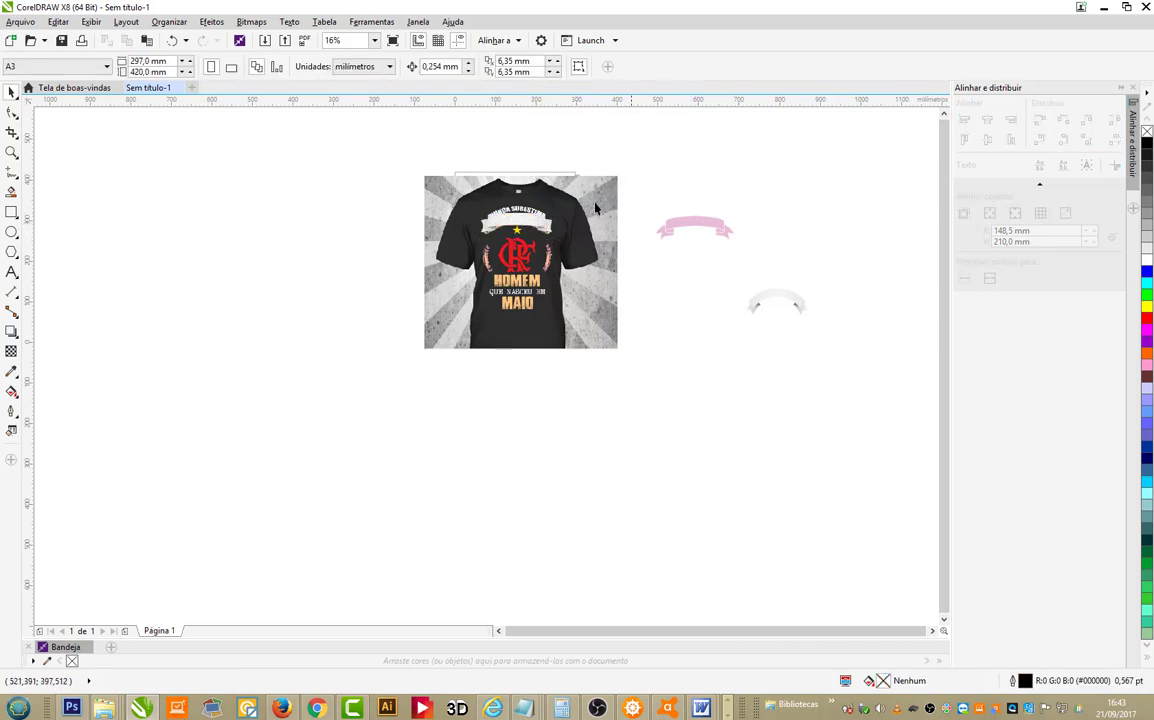
left_click(12, 152)
left_click(508, 285)
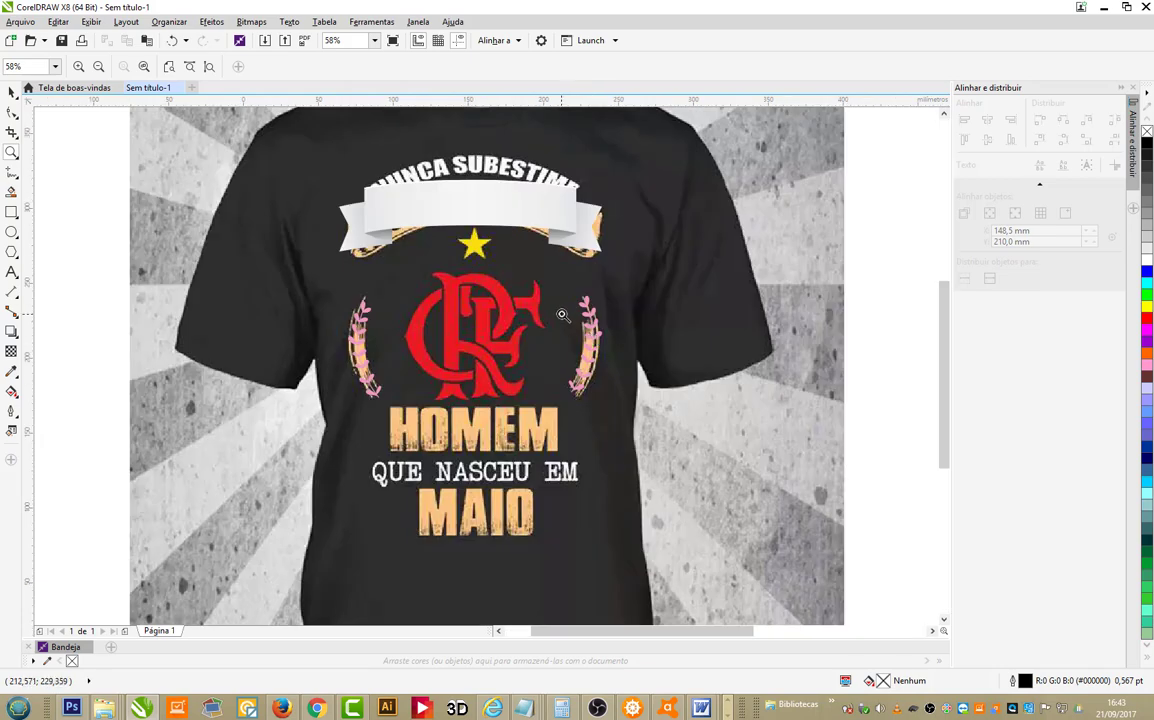
left_click(10, 93)
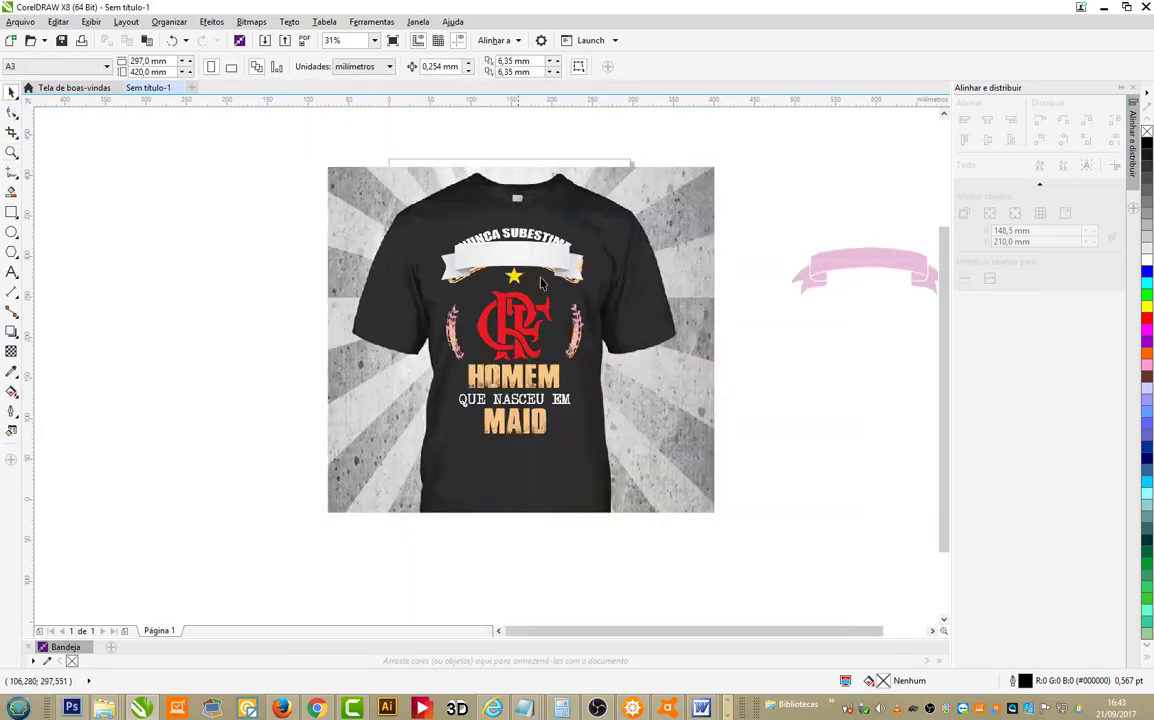
Step: Place the pink ribbon over the "O PODER DE UM" banner and move the slightly arched white ribbon beside the photo
left_click(512, 258)
left_click_drag(512, 258, 673, 423)
left_click_drag(851, 270, 503, 283)
left_click_drag(690, 425, 829, 290)
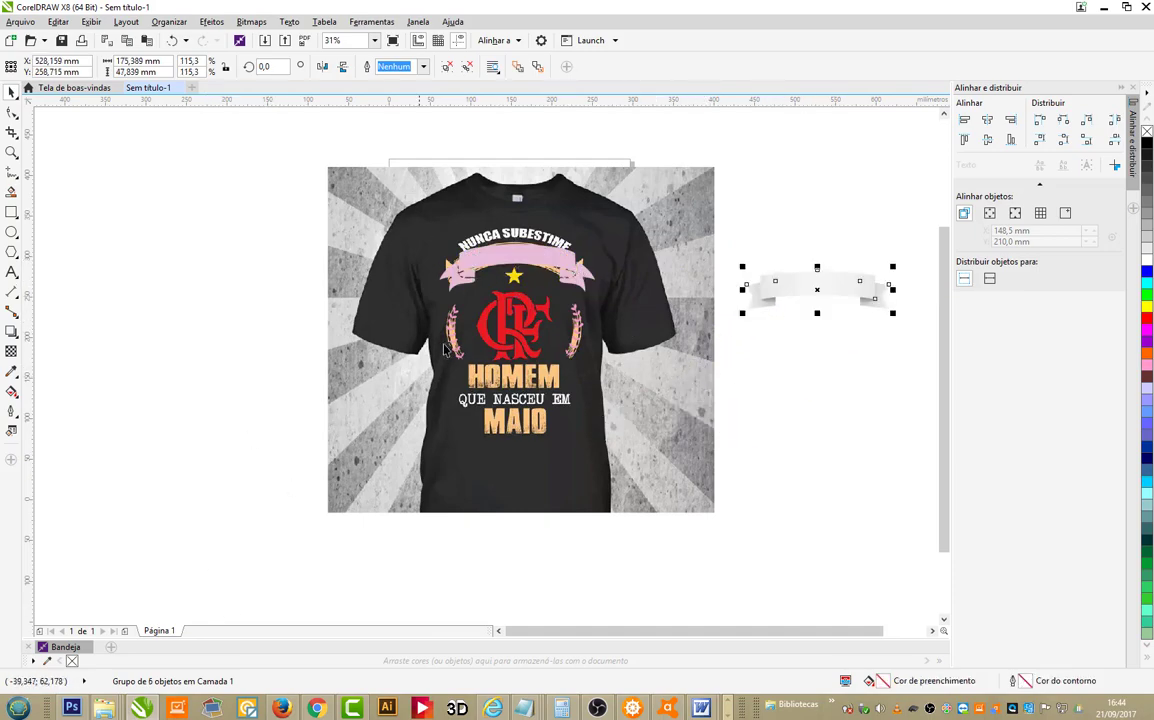
Step: Switch to Chrome and search Google Images for "flamengo png"
left_click(316, 708)
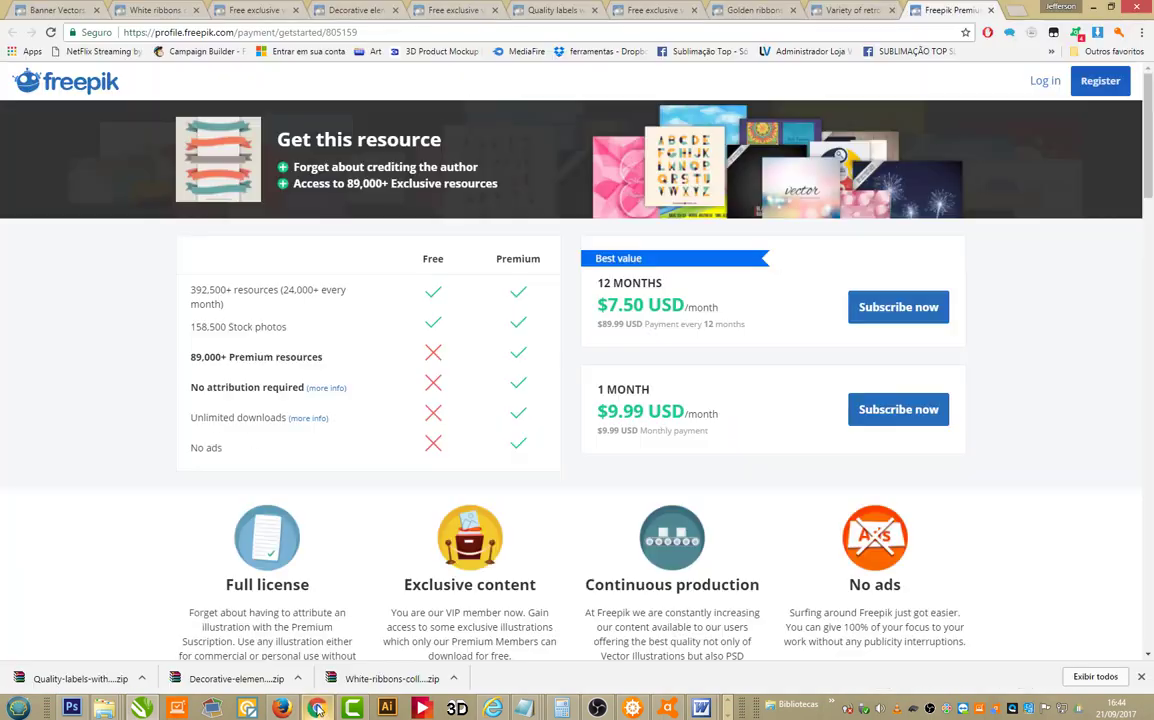
left_click(282, 33)
type("flamengo ")
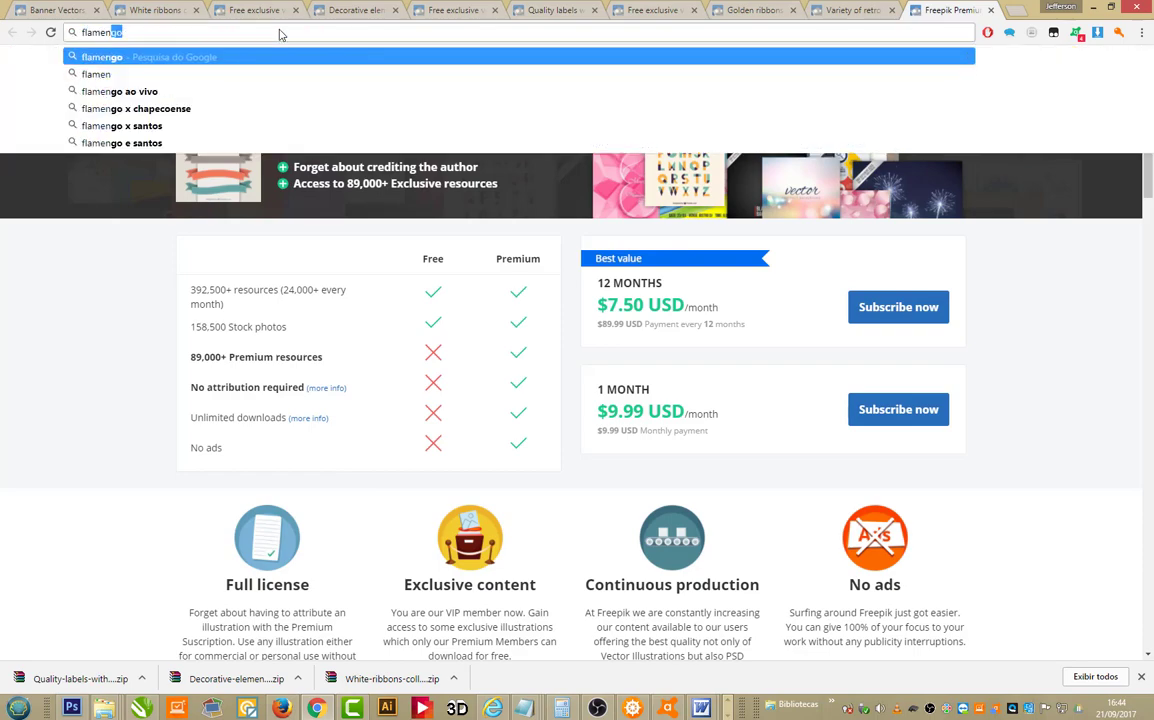
type("png")
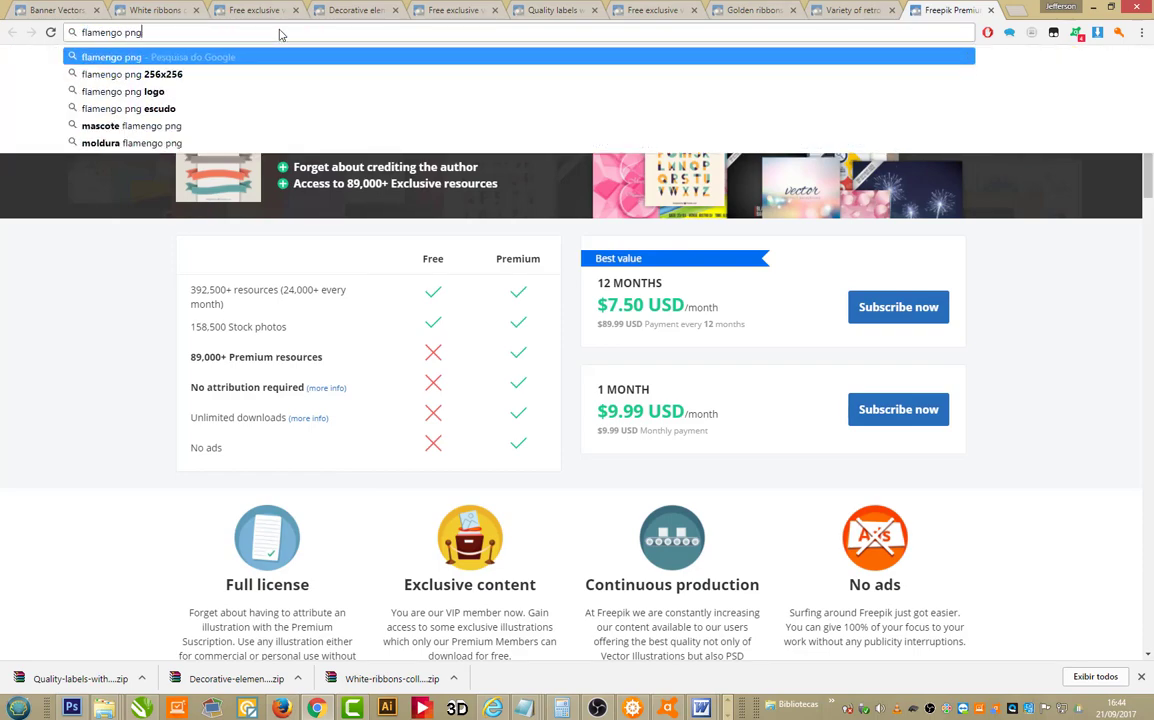
key("Return")
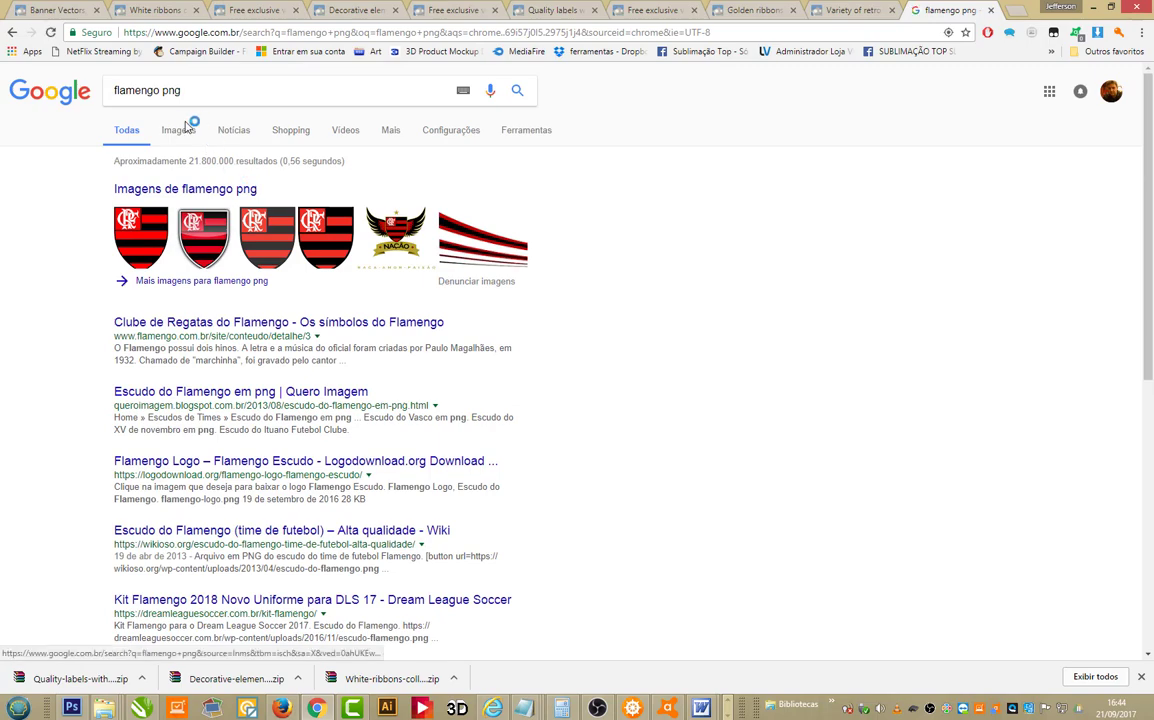
left_click(179, 134)
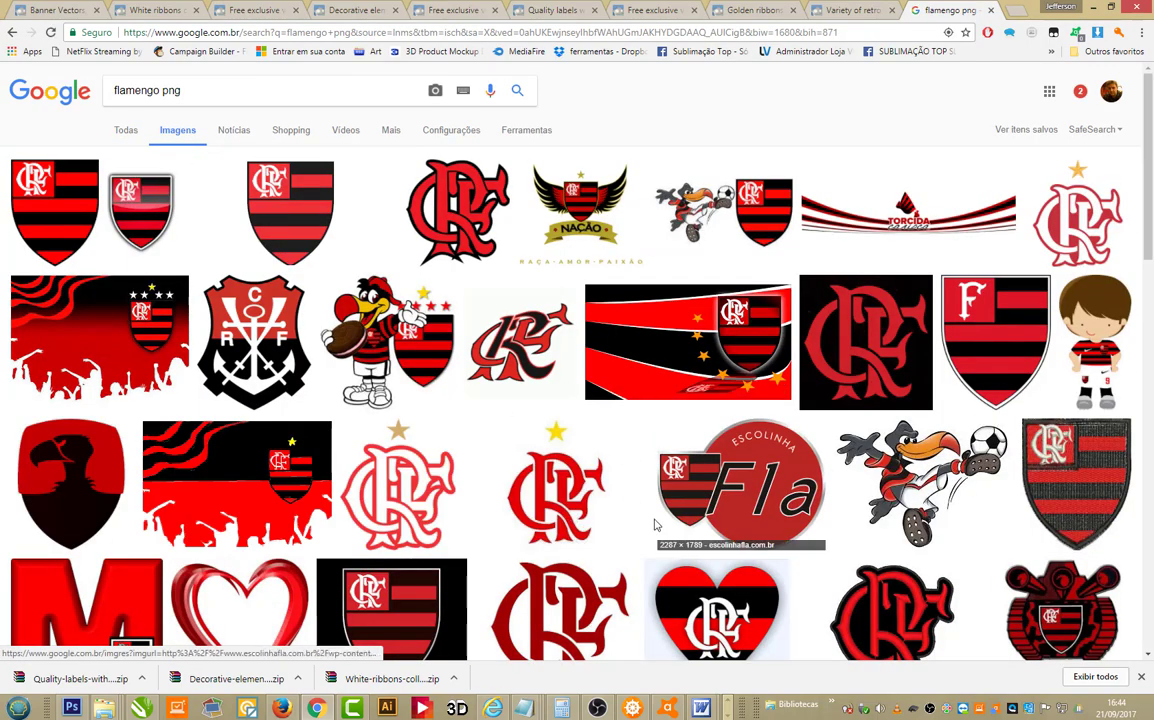
Step: Preview red Flamengo monogram images, including the one with a yellow star, and return to CorelDRAW
scroll(600, 520, "down", 2)
left_click(565, 490)
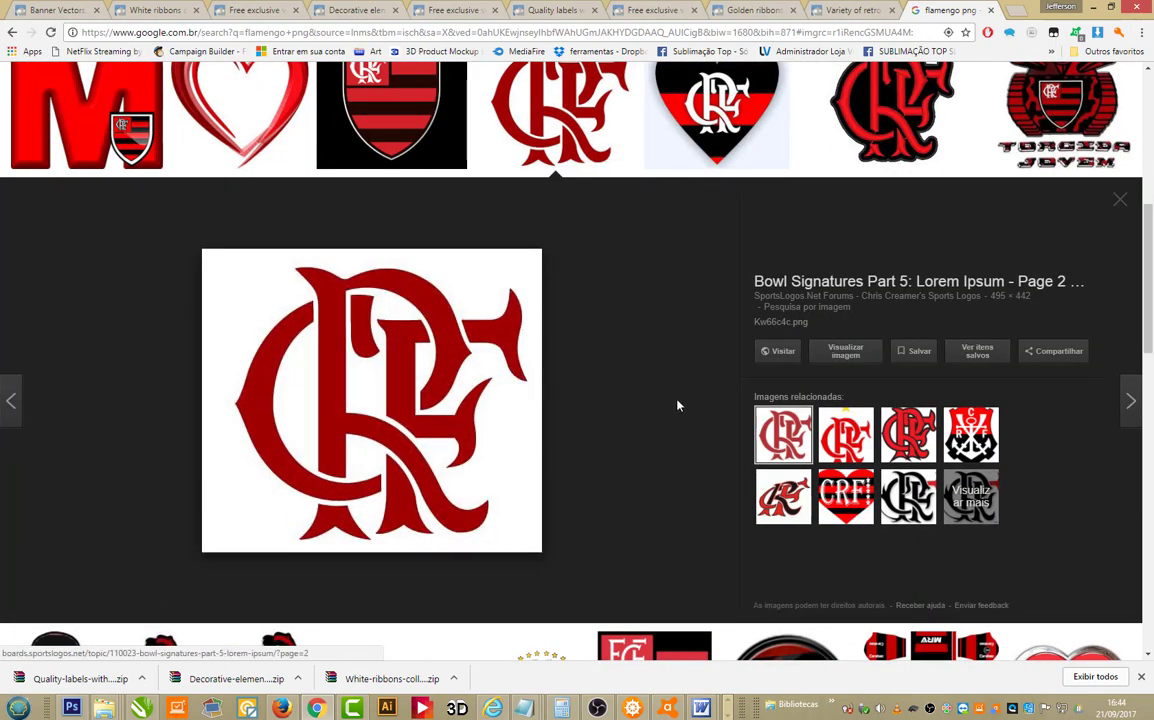
scroll(675, 430, "down", 4)
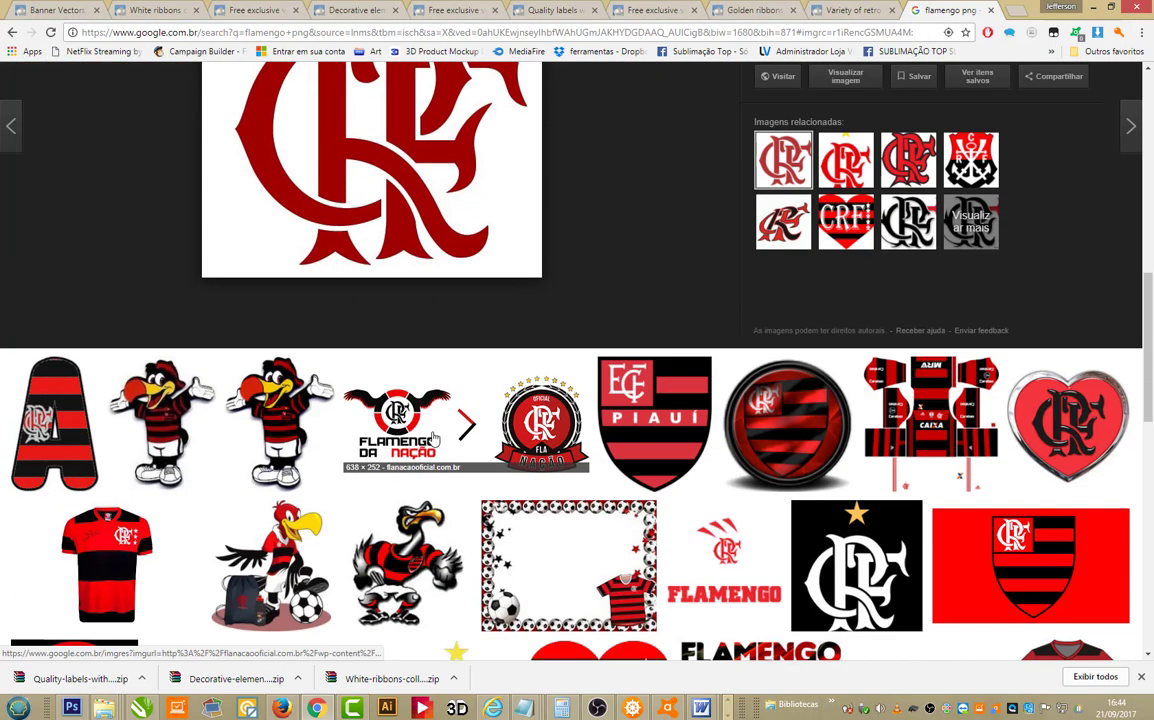
scroll(433, 440, "up", 6)
left_click(553, 320)
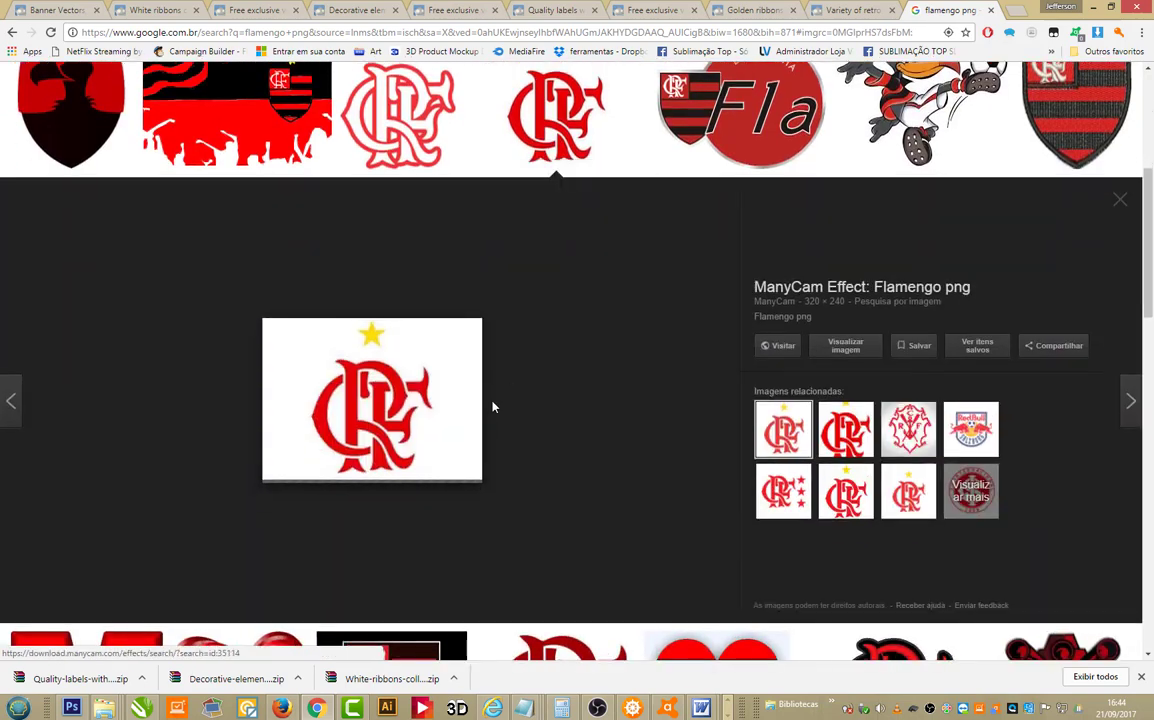
left_click(437, 148)
key("alt+Tab")
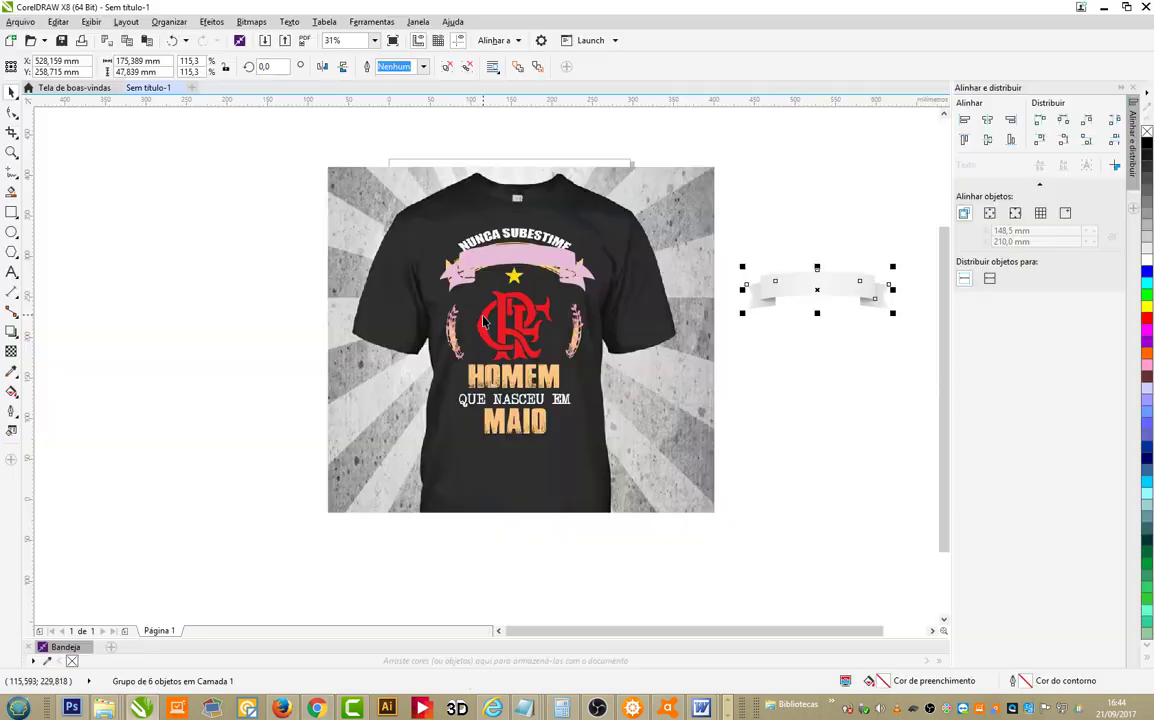
Step: Switch to Chrome and look through the Google Images results for a clean red Flamengo monogram, previewing several candidates
key("alt+Tab")
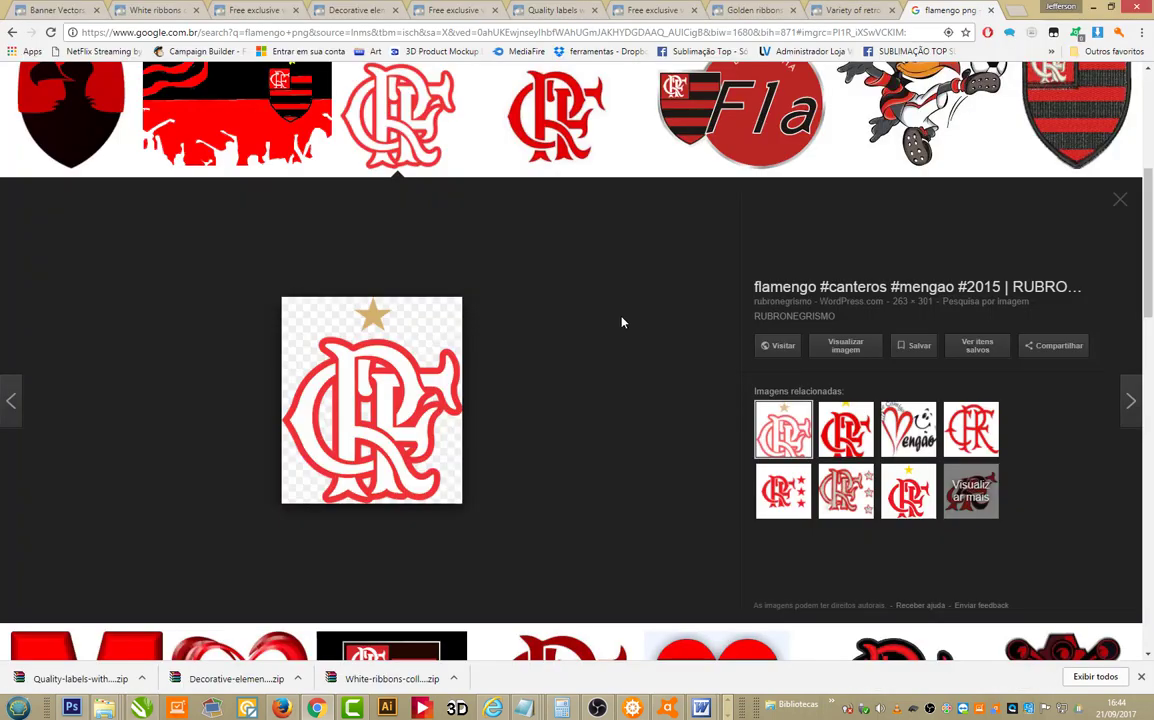
left_click(845, 429)
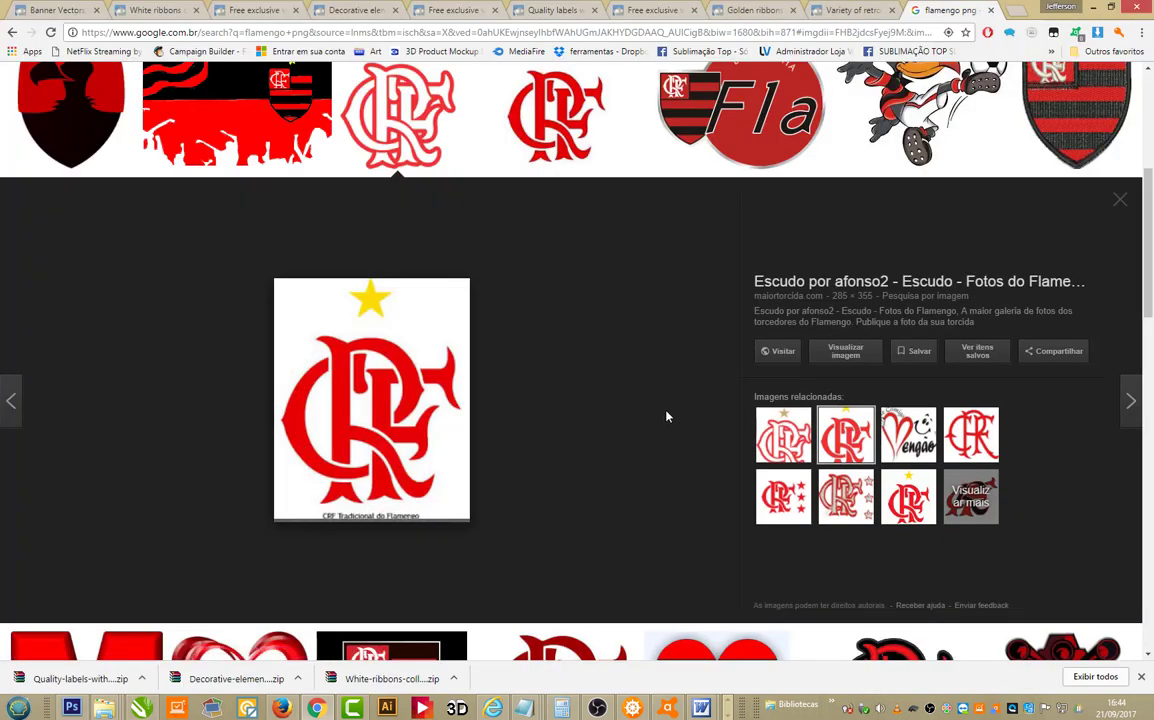
scroll(667, 416, "up", 4)
scroll(667, 416, "down", 6)
scroll(667, 416, "down", 12)
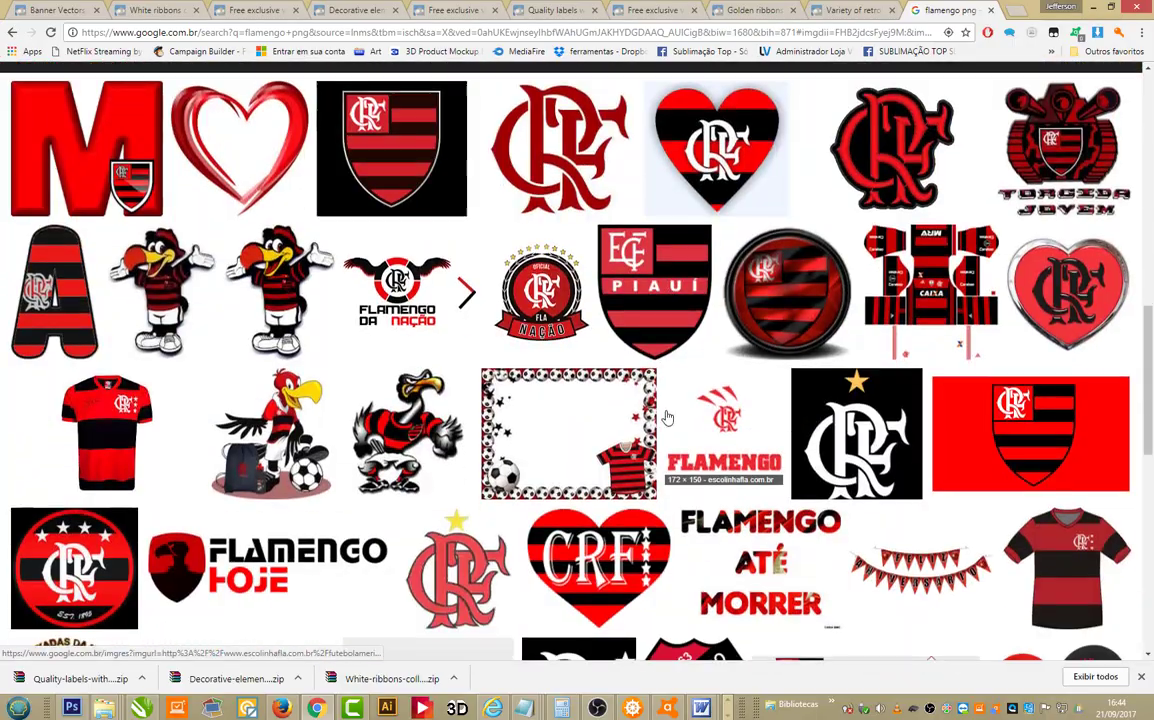
scroll(490, 428, "down", 5)
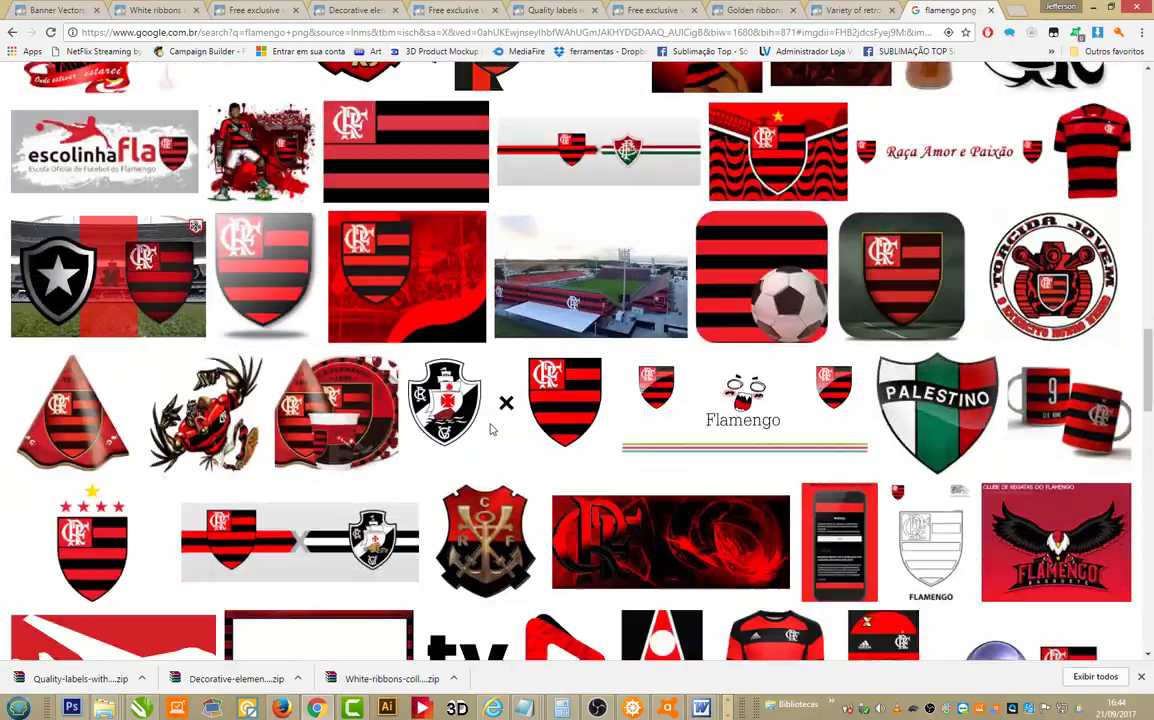
scroll(990, 385, "down", 3)
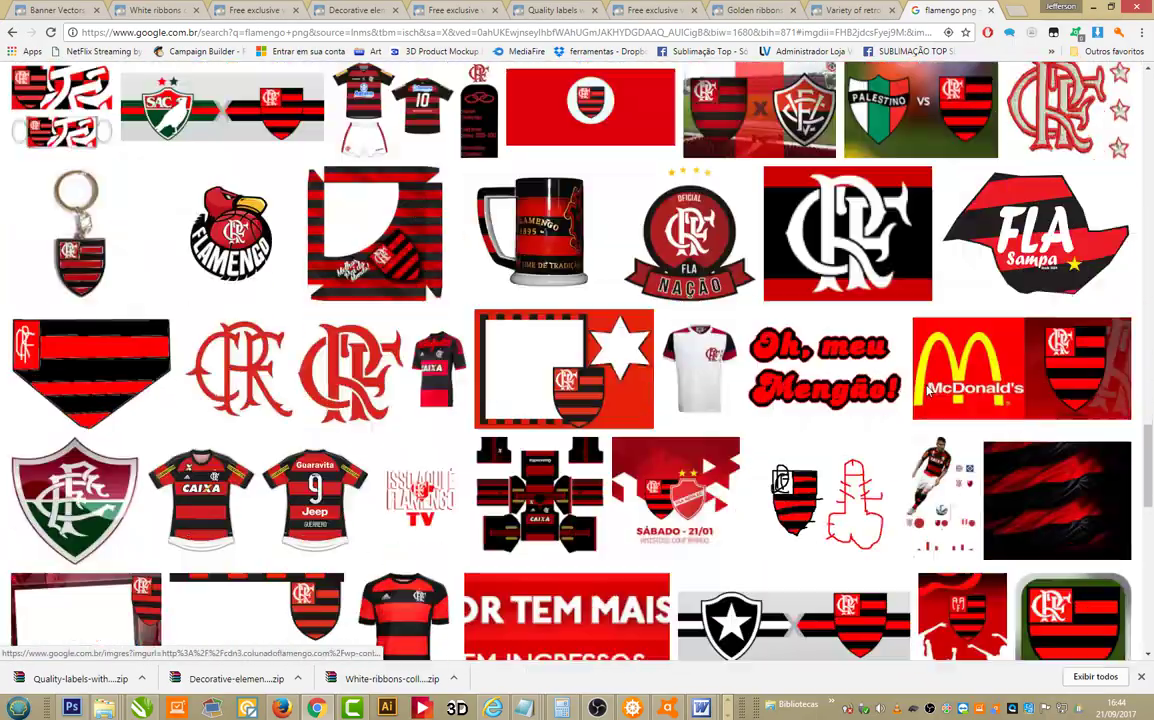
left_click(350, 335)
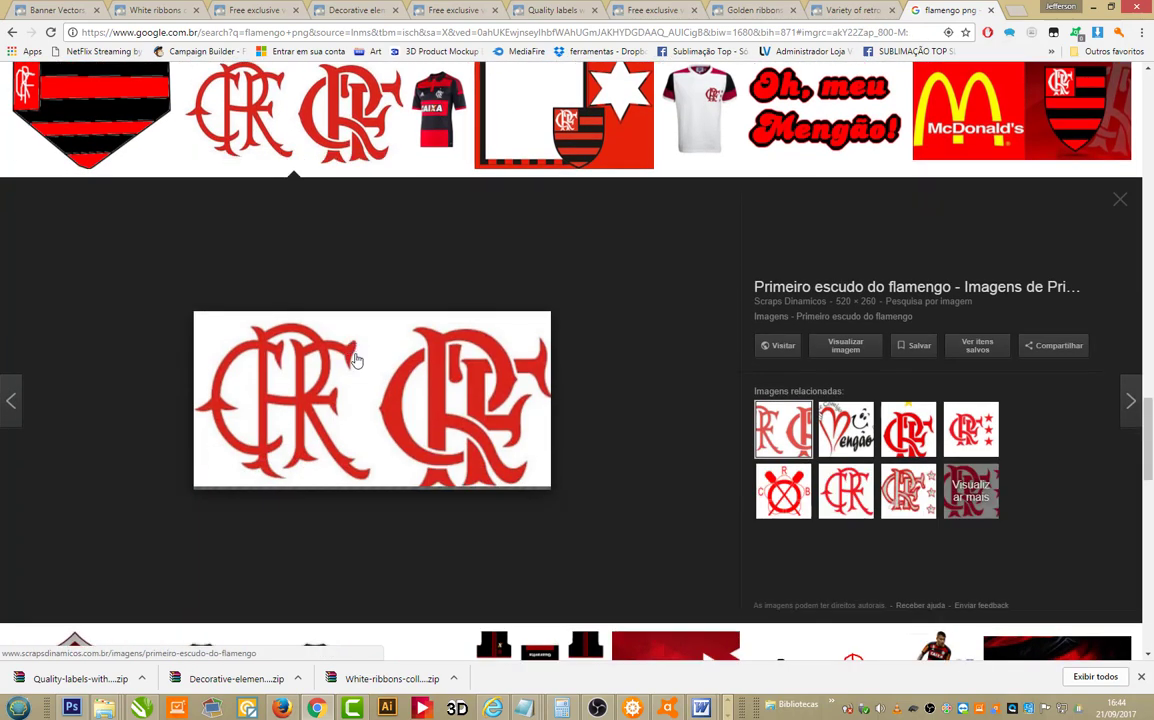
scroll(658, 391, "down", 7)
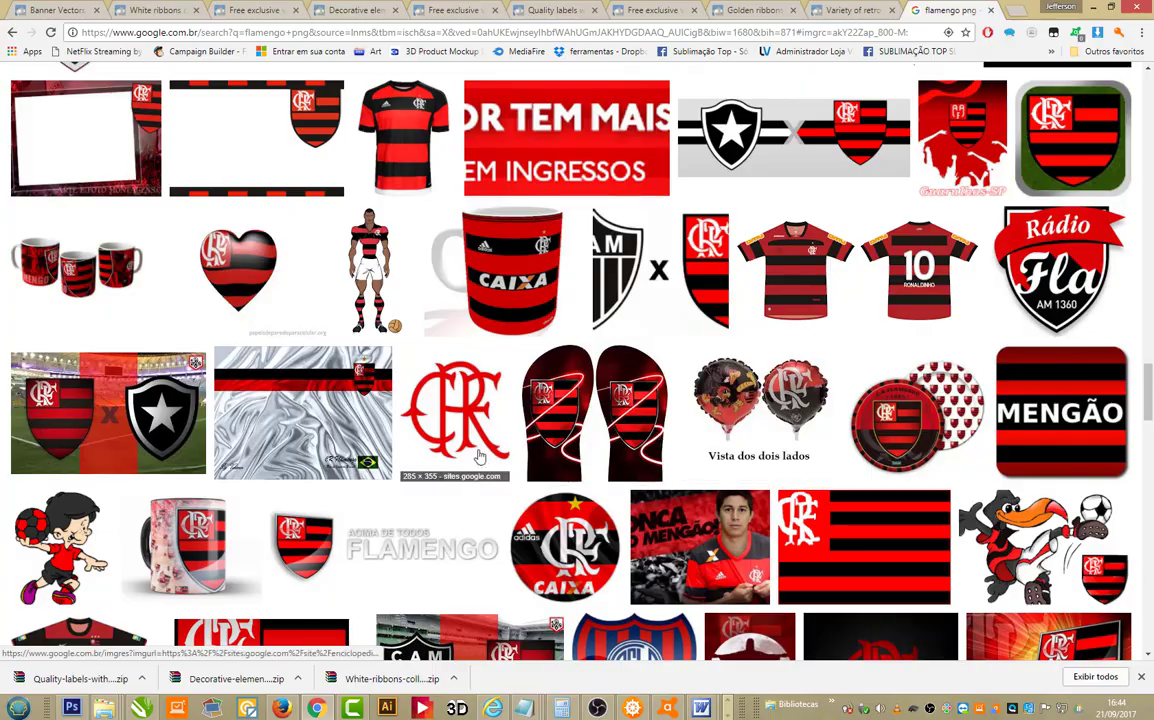
scroll(658, 440, "up", 15)
scroll(484, 437, "up", 10)
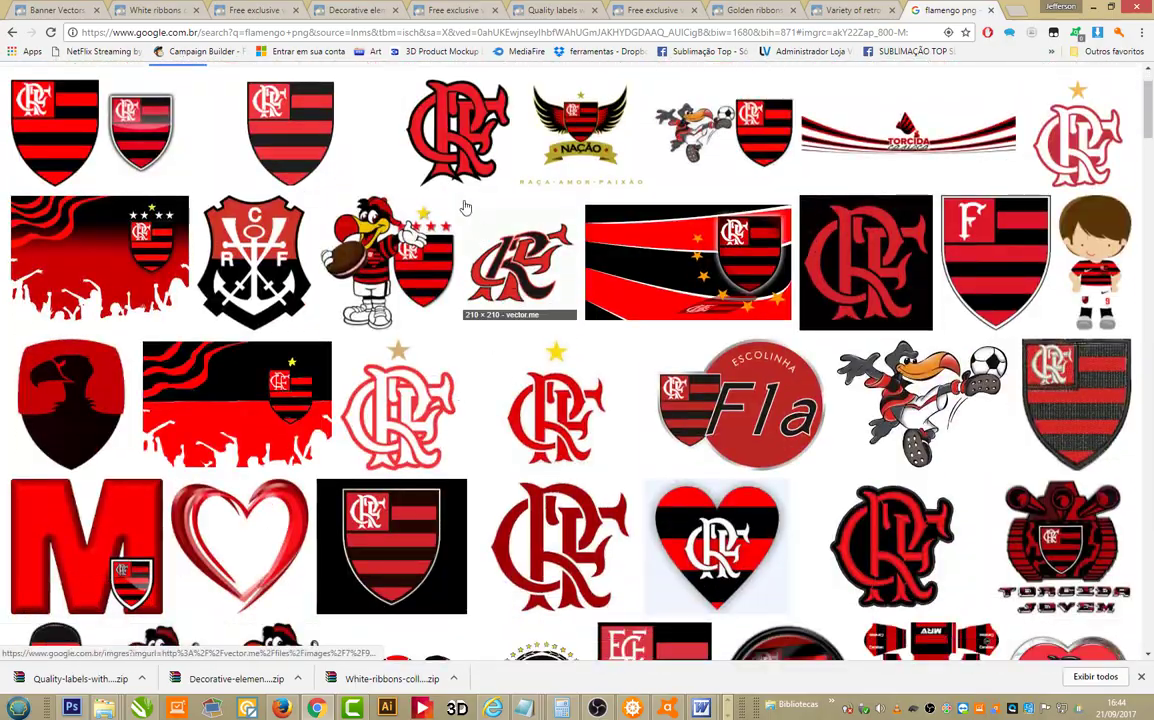
Step: Save the black-outlined red Flamengo monogram from SeekLogo as a PNG in the "aula arte" folder on drive E:
left_click(408, 136)
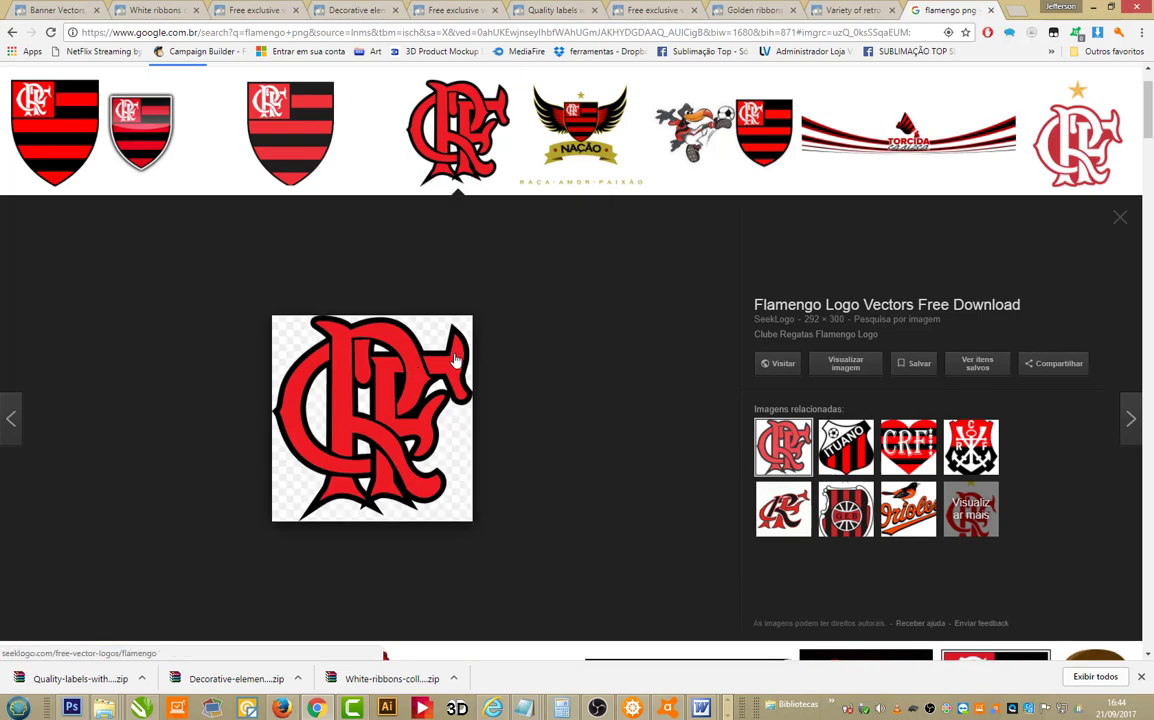
key("alt+Tab")
key("alt+Tab")
right_click(389, 363)
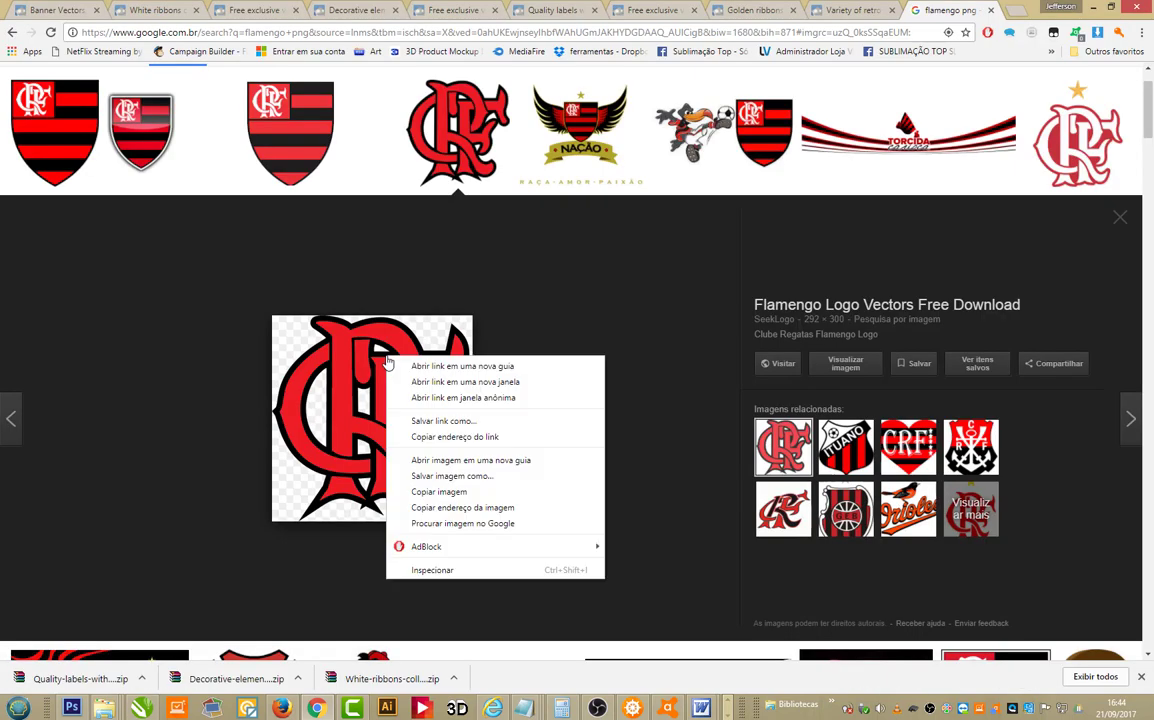
left_click(446, 477)
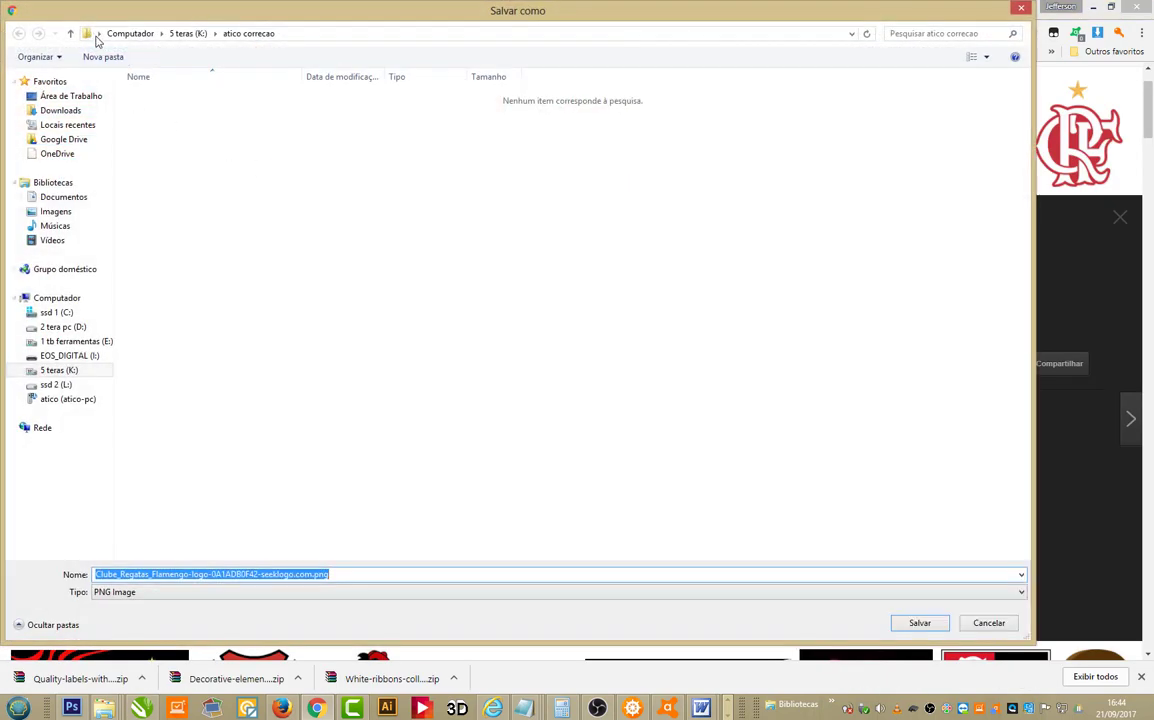
left_click(70, 342)
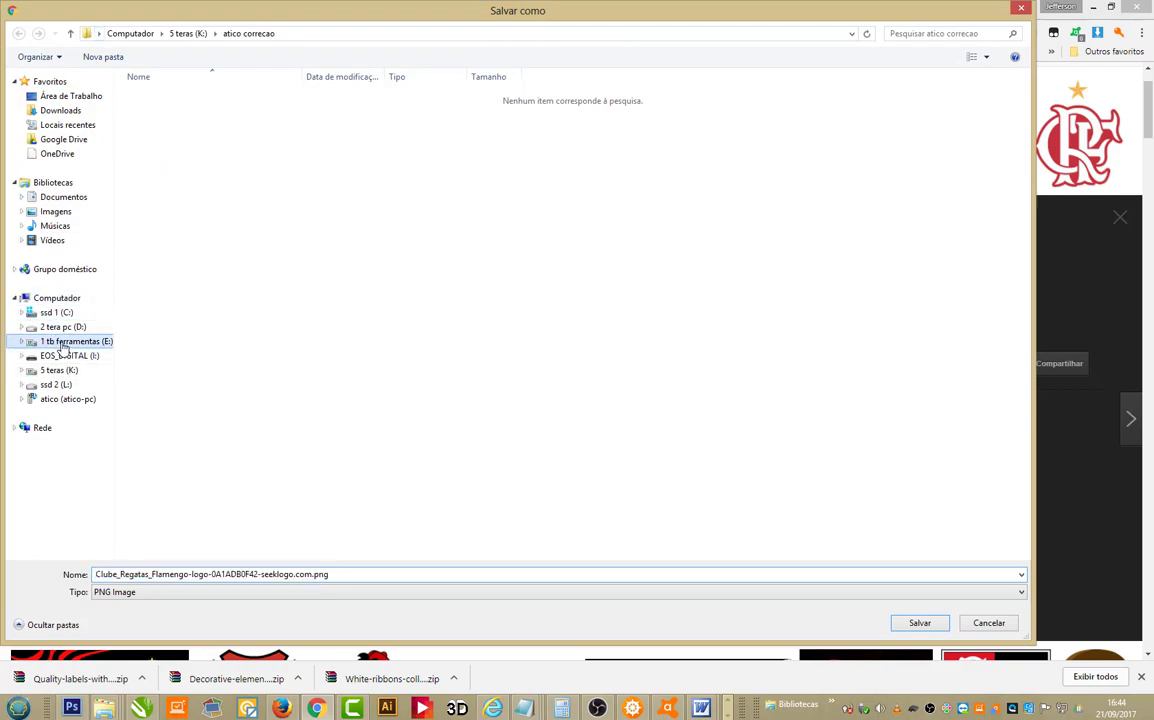
double_click(150, 96)
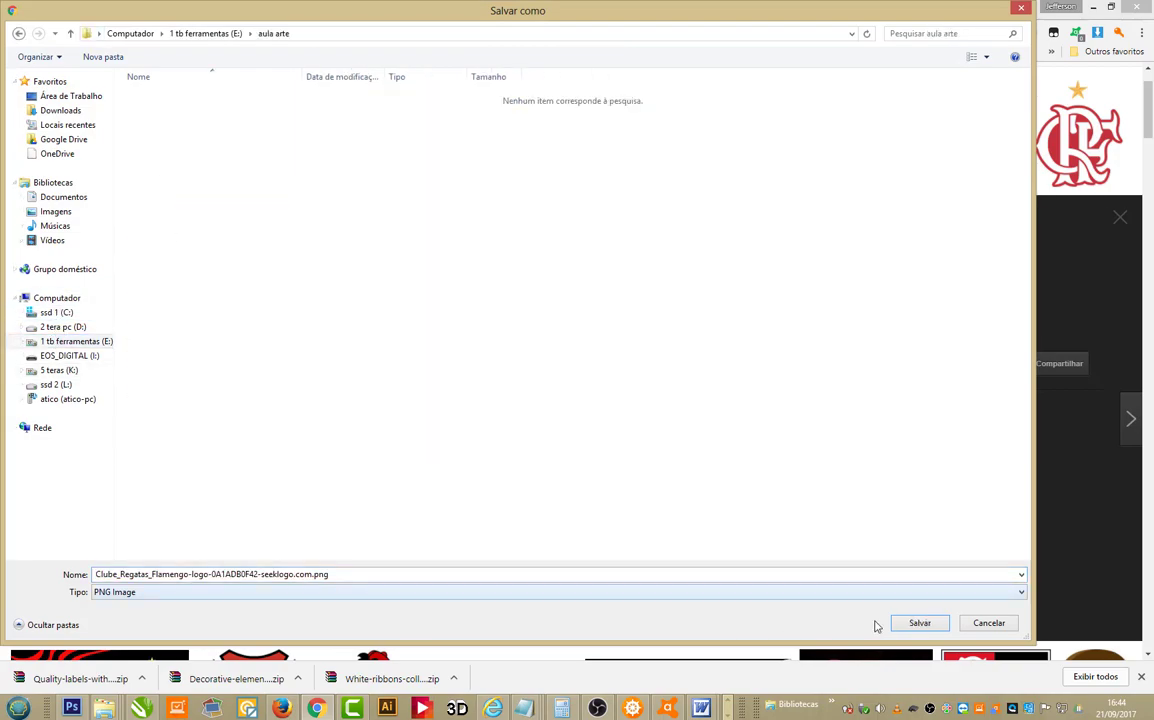
left_click(919, 623)
Step: Return to CorelDRAW, import the saved Flamengo logo PNG and place it about 96 by 99 mm over the shirt's crest
key("alt+Tab")
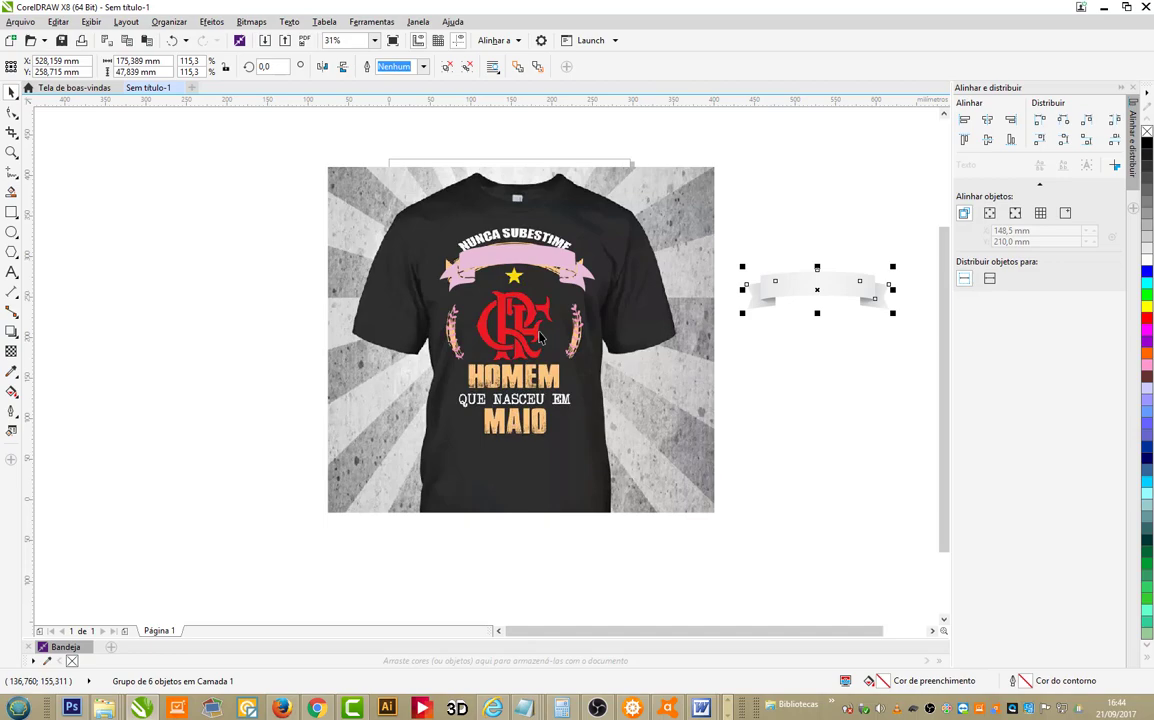
left_click(21, 22)
left_click(40, 234)
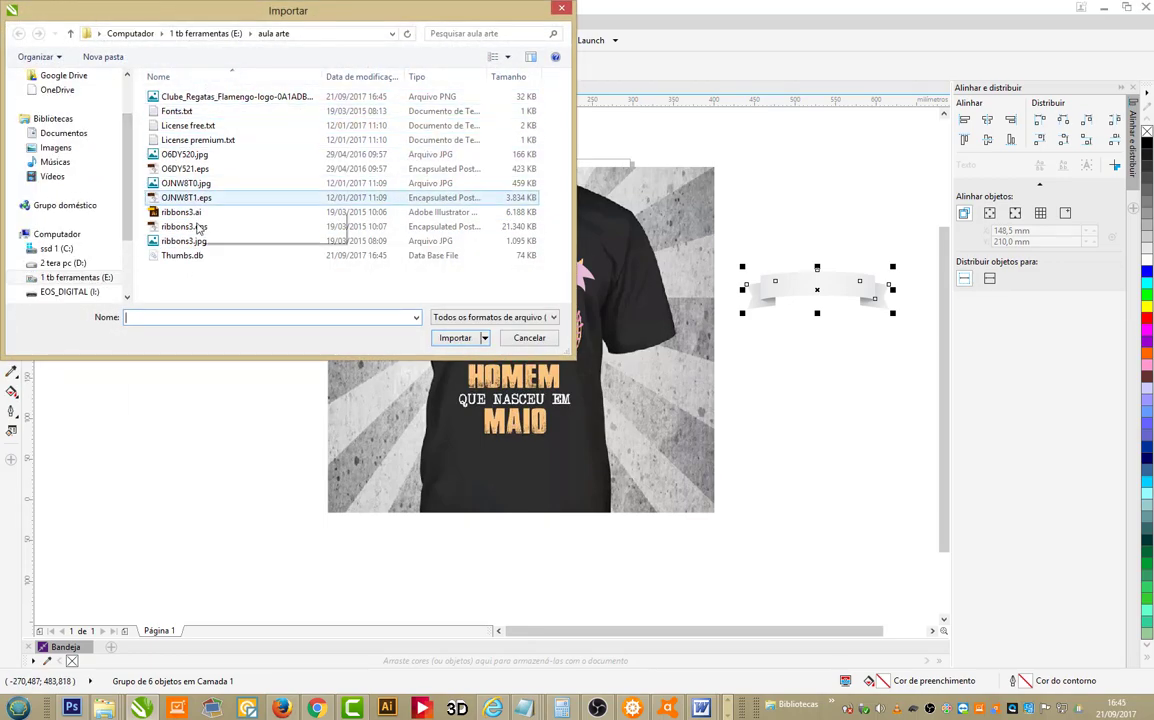
double_click(230, 96)
left_click(256, 216)
left_click_drag(307, 235, 528, 303)
left_click_drag(548, 367, 560, 378)
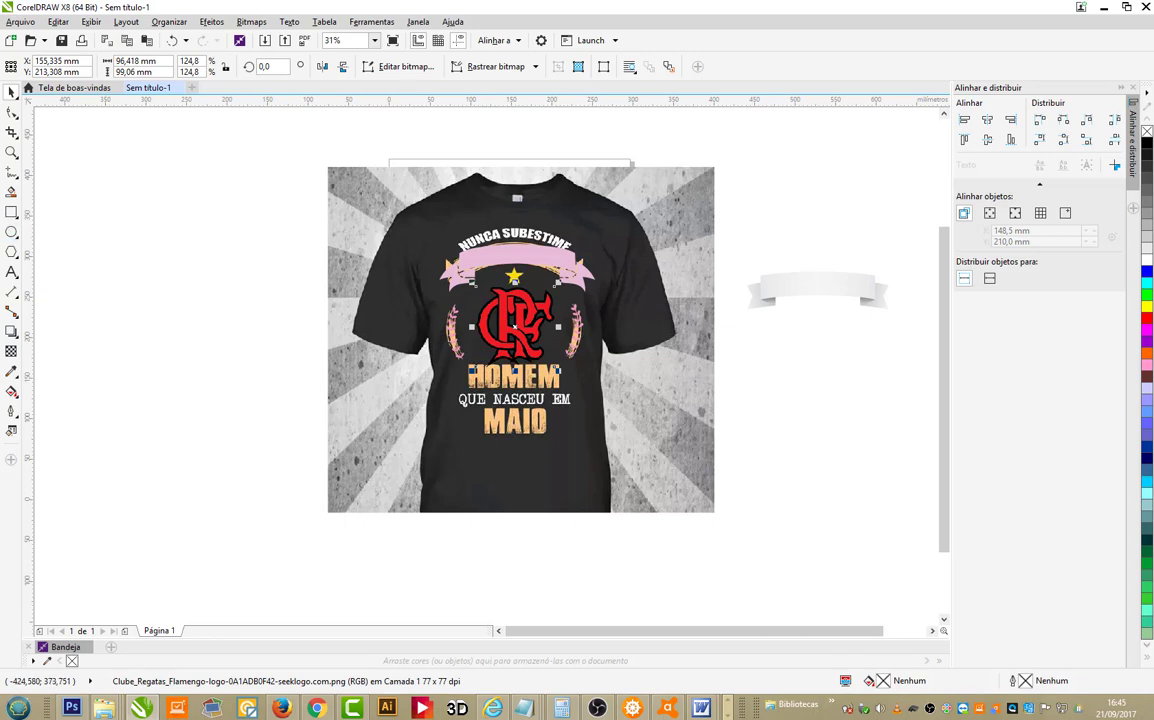
Step: Add the artistic text "NUNCA SUBESTIME" on the empty area beside the shirt photo
left_click(12, 272)
left_click(186, 294)
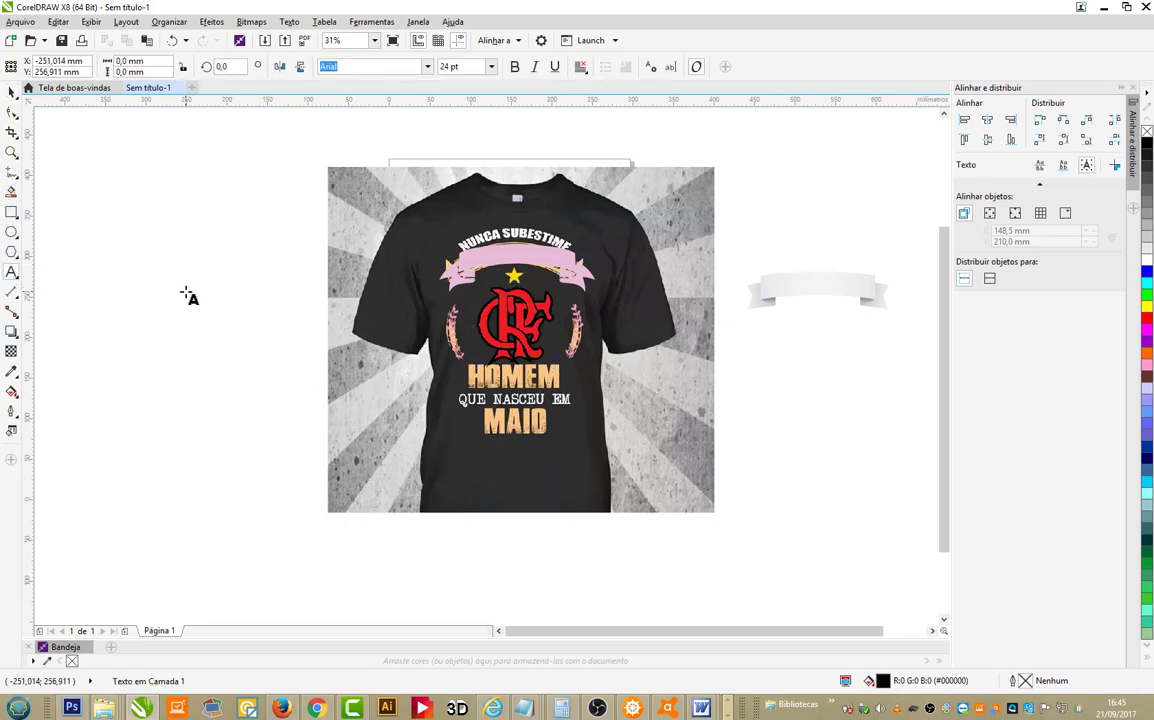
type("ABN")
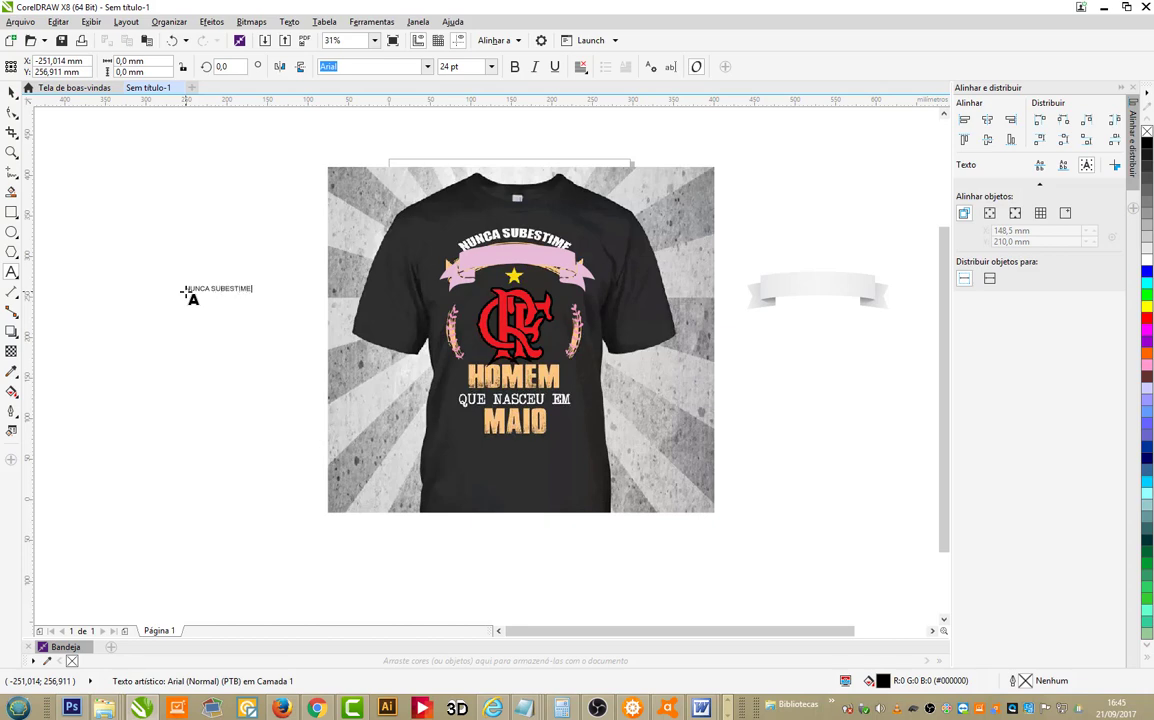
key("Escape")
key("Escape")
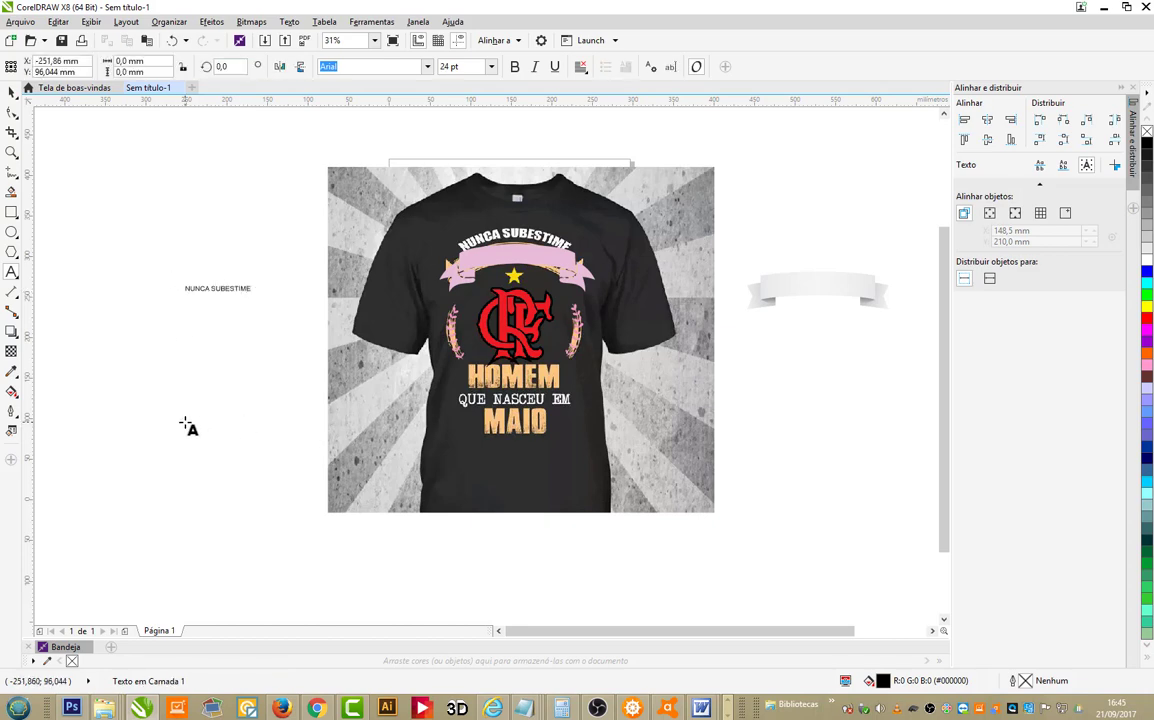
Step: Add "HOMEM", "MAIO" and "QUE NASCEU EM" as separate artistic text objects below the "NUNCA SUBESTIME" text
left_click(189, 425)
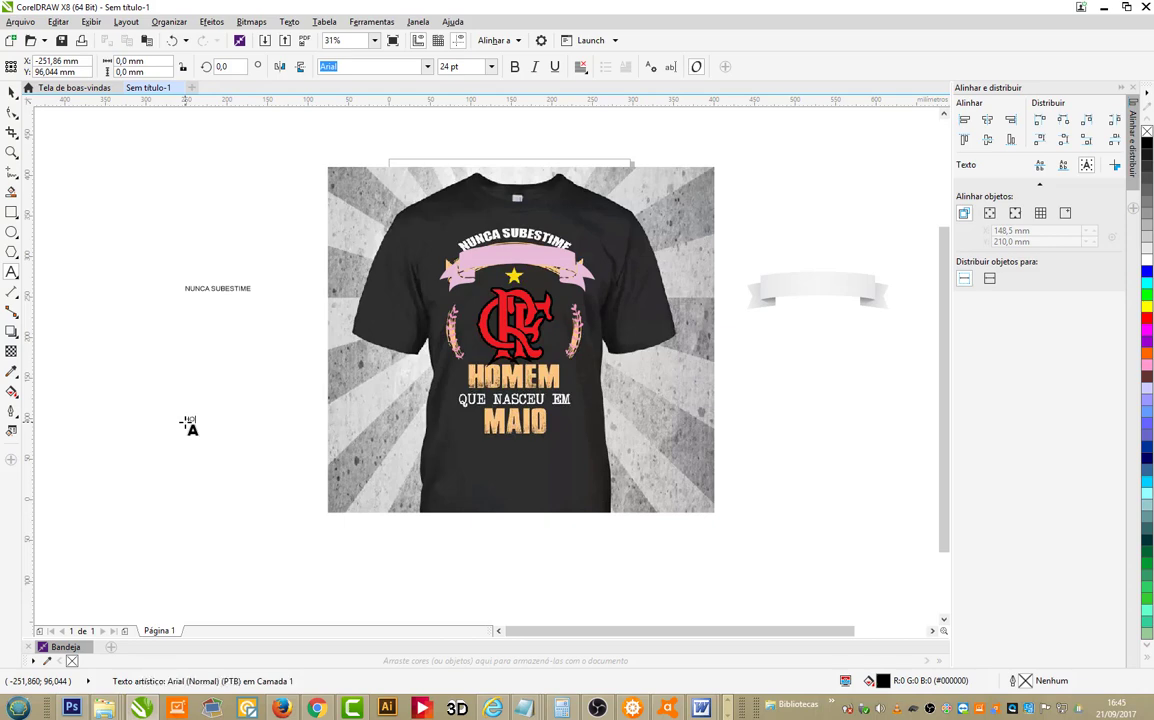
key("Escape")
key("Escape")
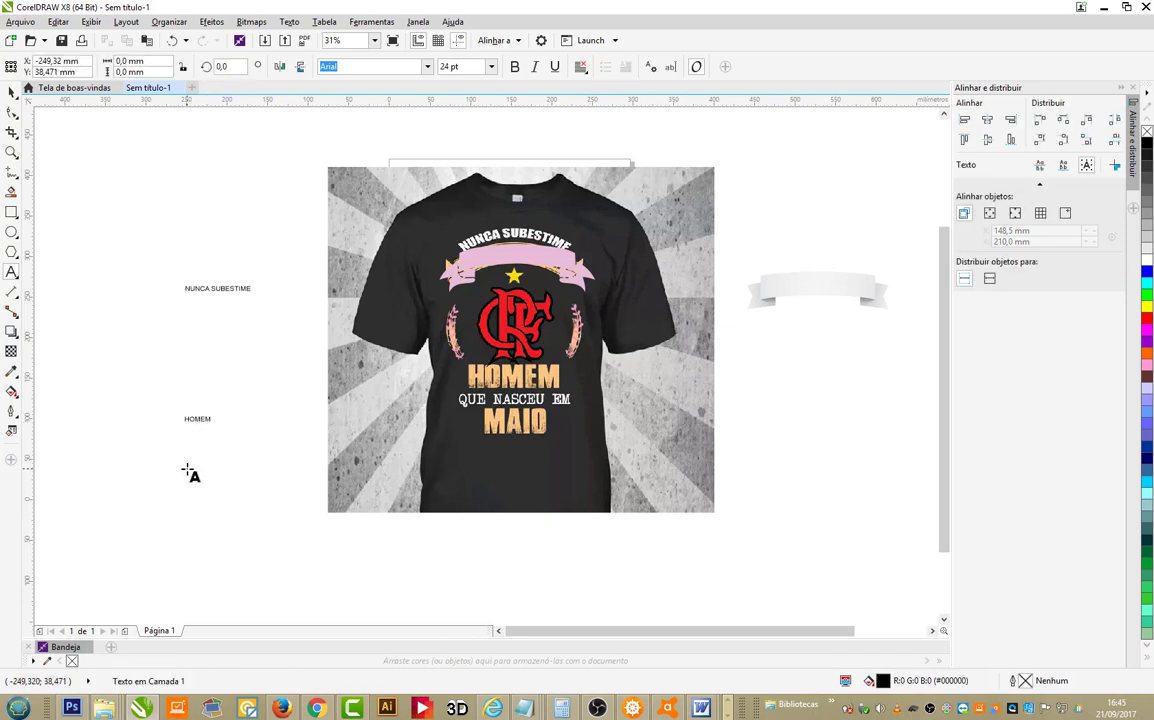
left_click(187, 468)
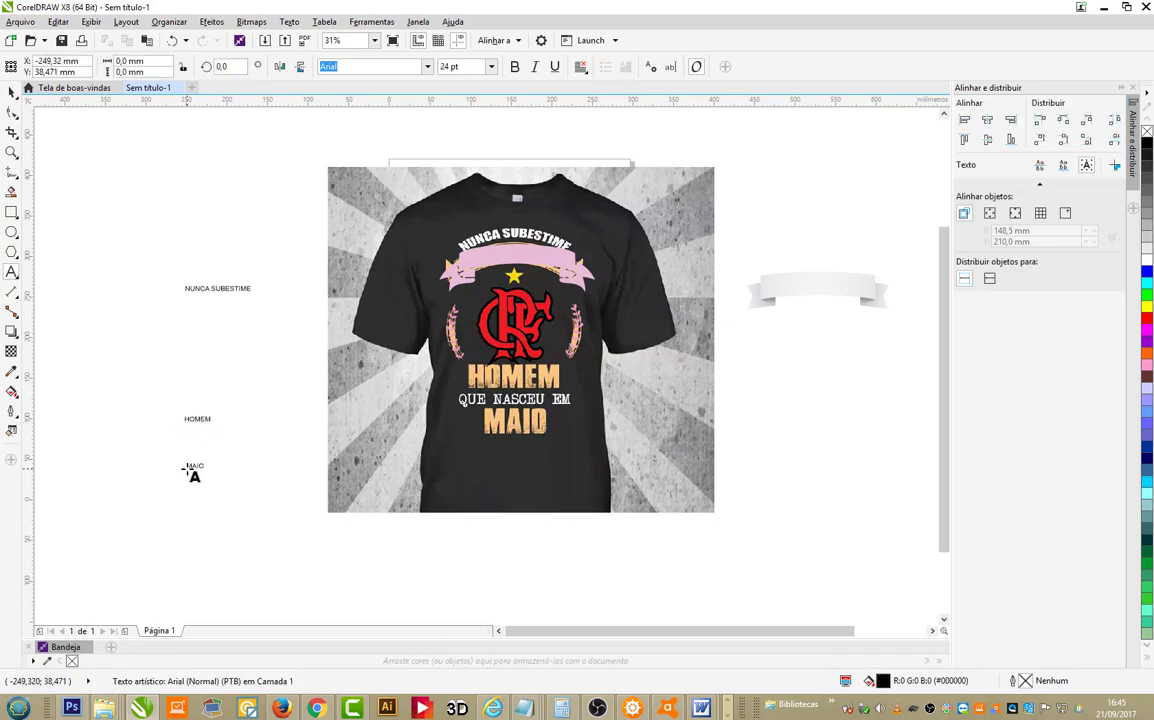
key("Escape")
key("Escape")
left_click(207, 510)
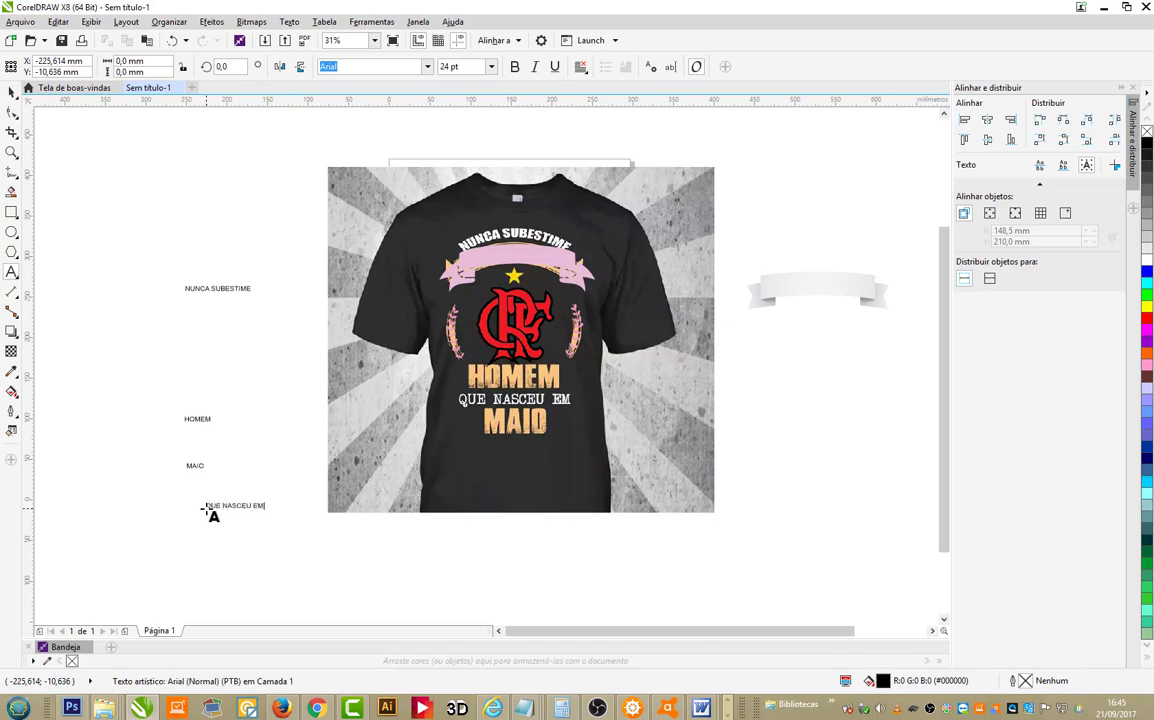
key("Escape")
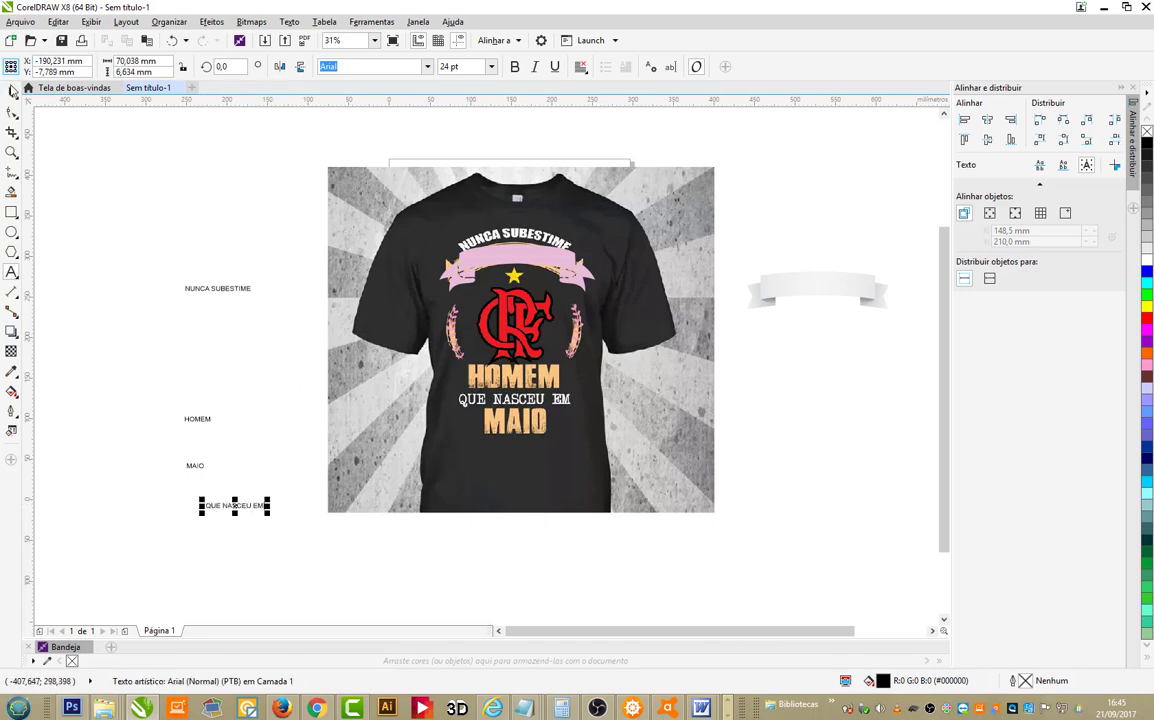
Step: Move the pink ribbon off the shirt's banner and add the text "O PODER DE UM" below "NUNCA SUBESTIME"
left_click(548, 272)
left_click_drag(548, 272, 695, 220)
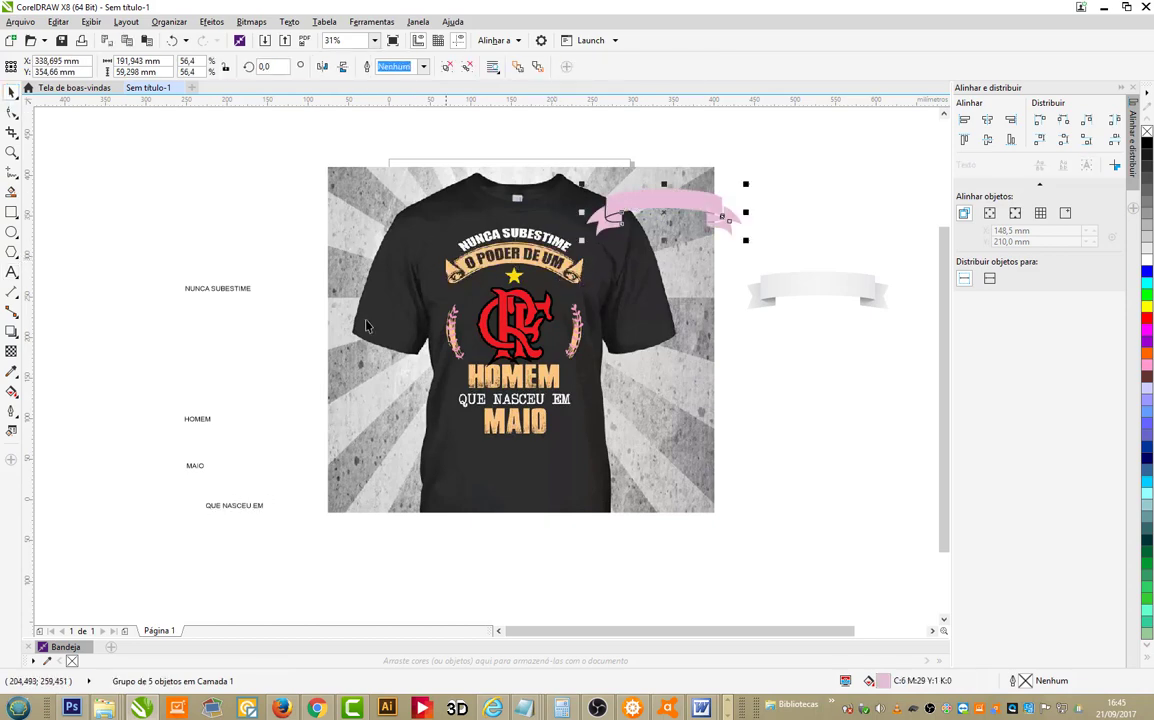
left_click(12, 272)
left_click(160, 320)
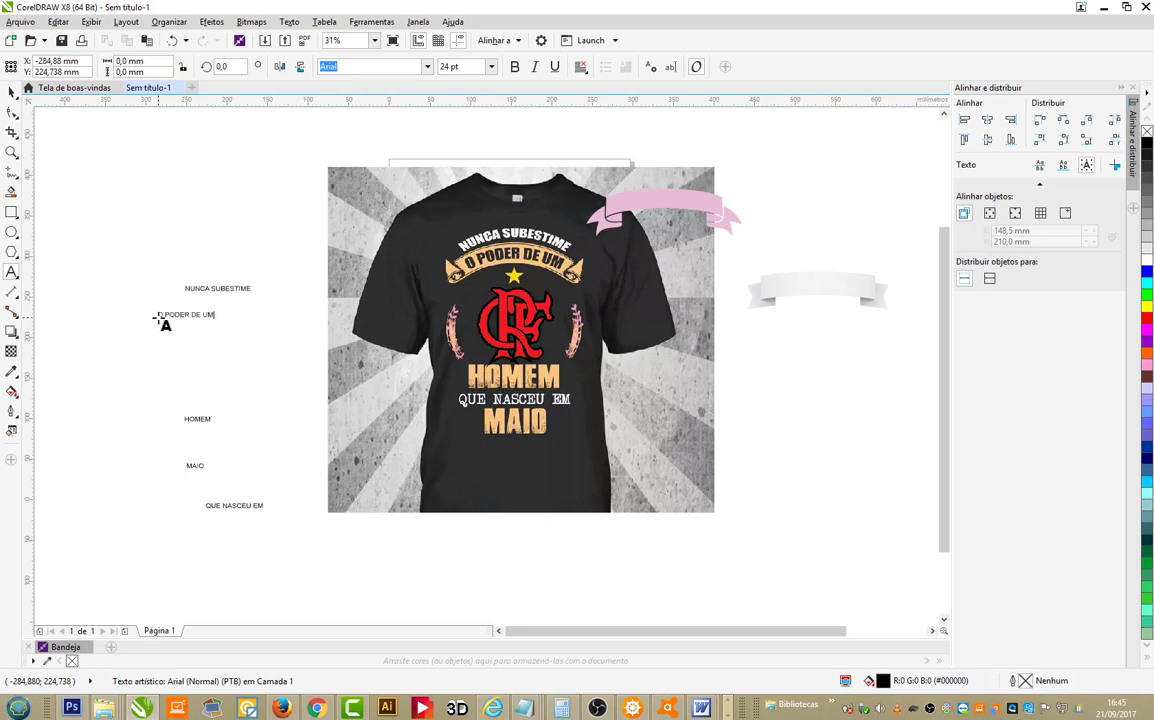
left_click(11, 91)
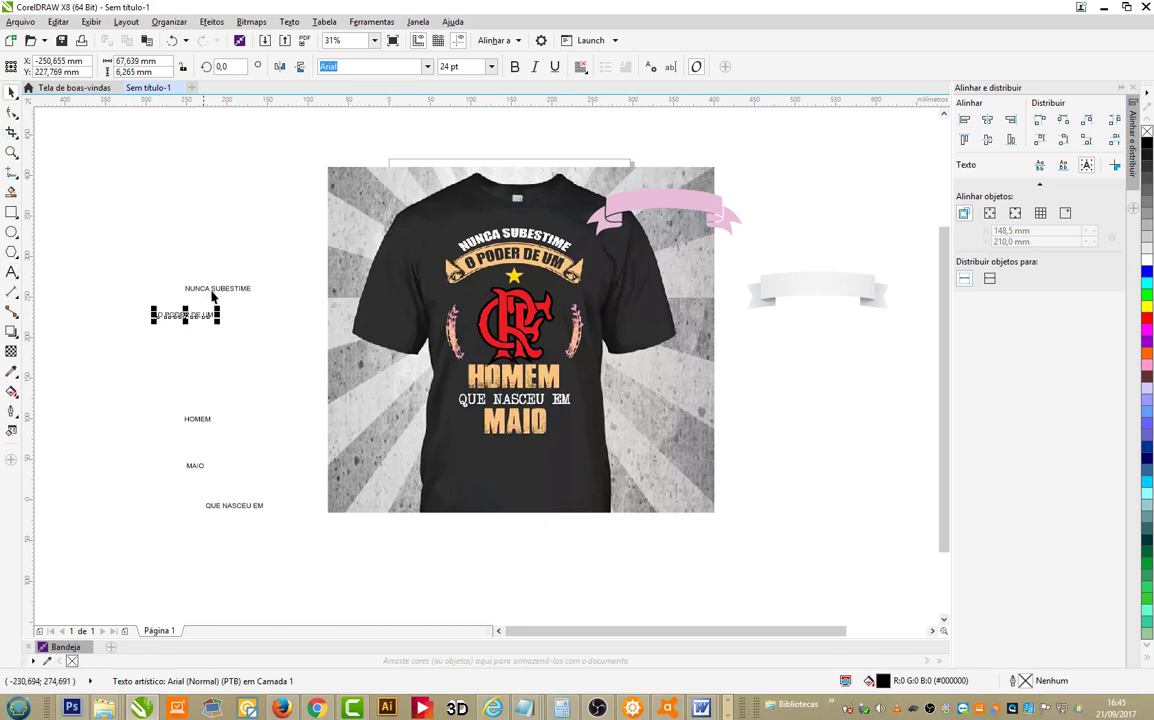
Step: Try the Indenture English Penman Demo font on the "NUNCA SUBESTIME" text after moving it slightly higher
left_click_drag(250, 288, 258, 266)
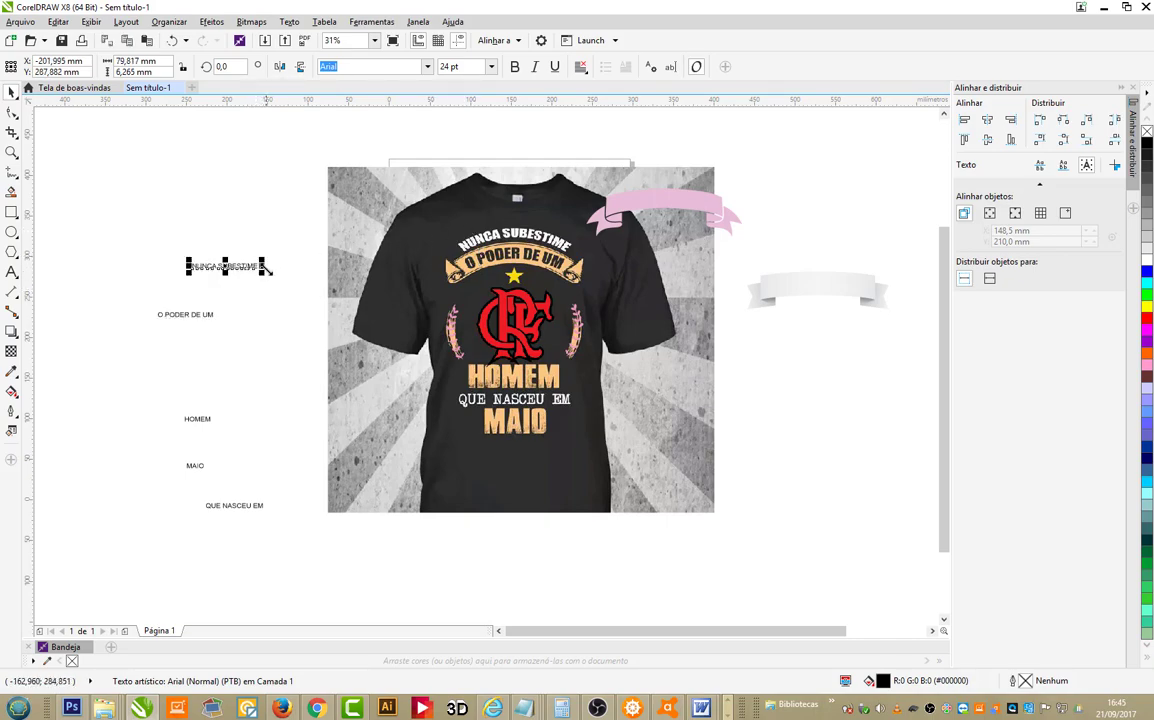
left_click(427, 67)
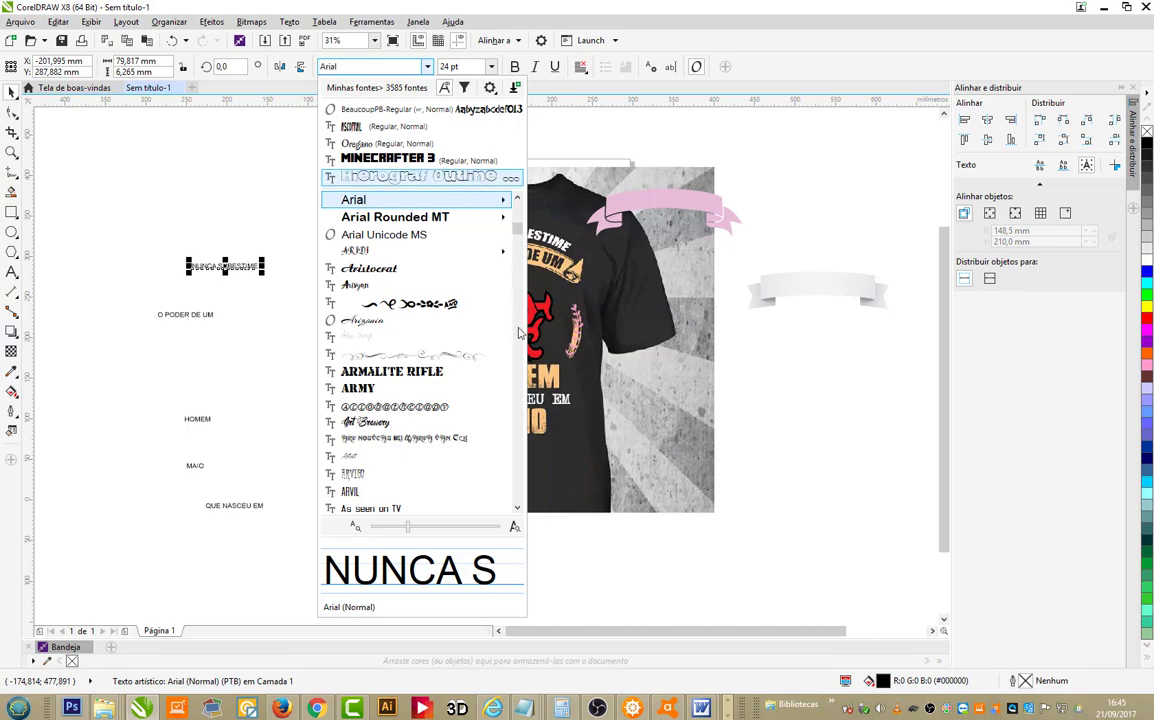
left_click_drag(519, 333, 519, 370)
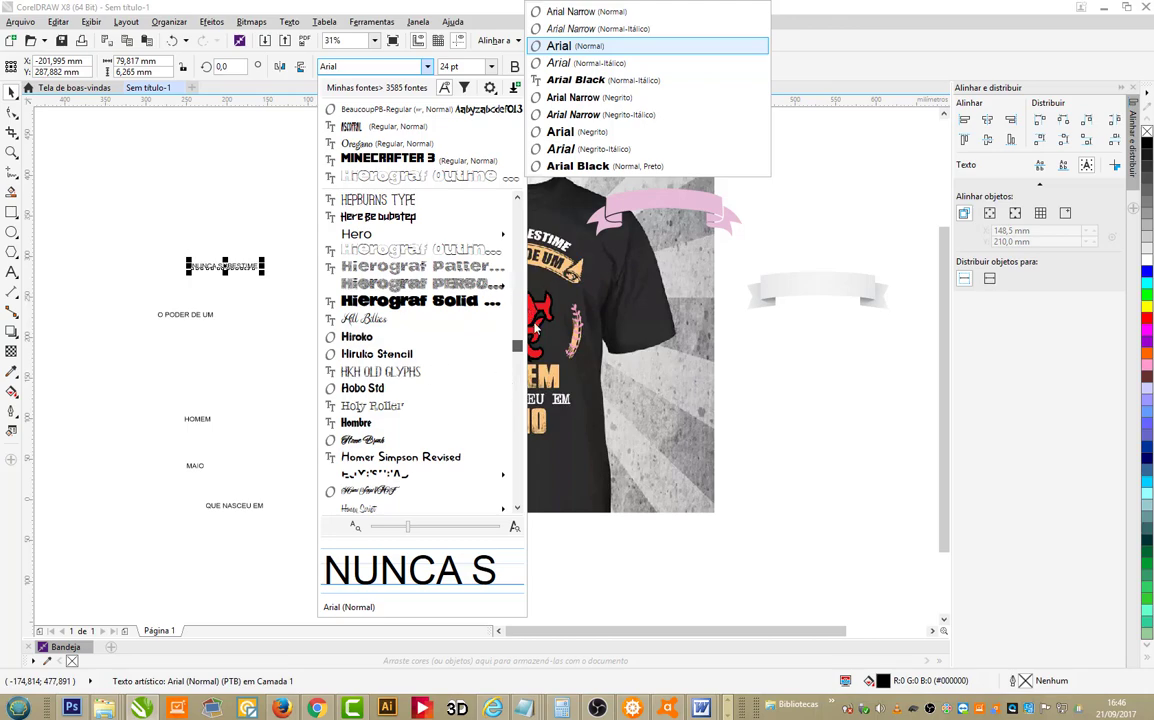
left_click_drag(536, 327, 517, 355)
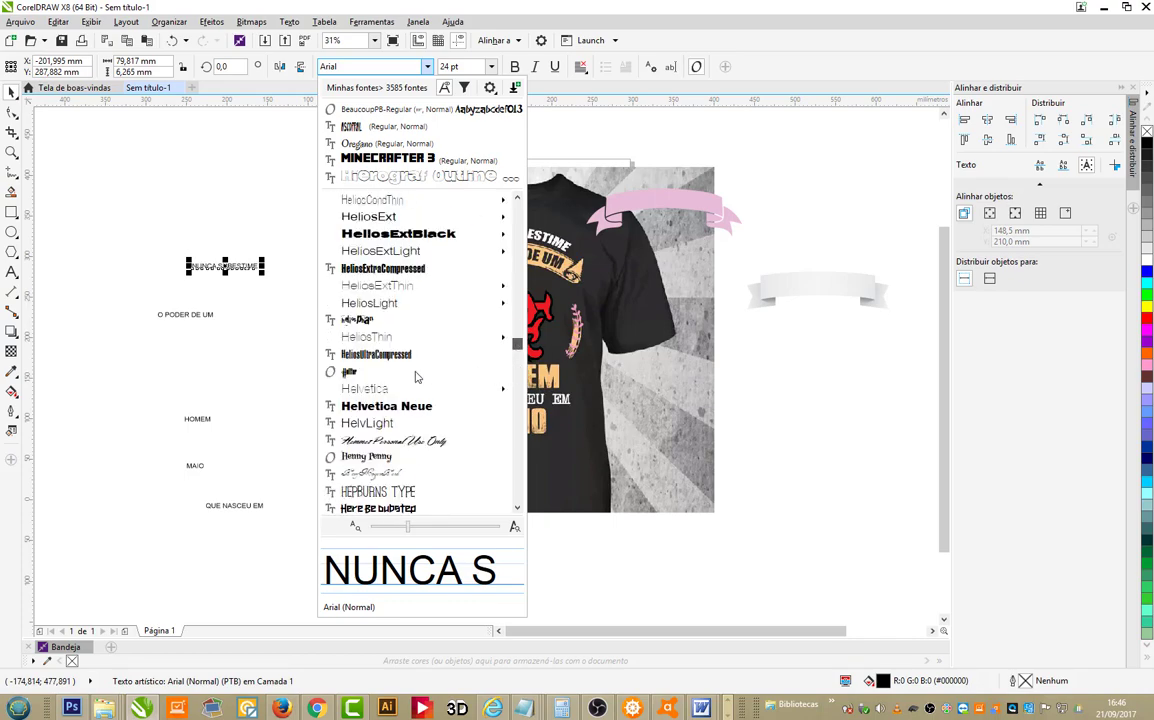
scroll(410, 375, "down", 10)
scroll(405, 374, "up", 3)
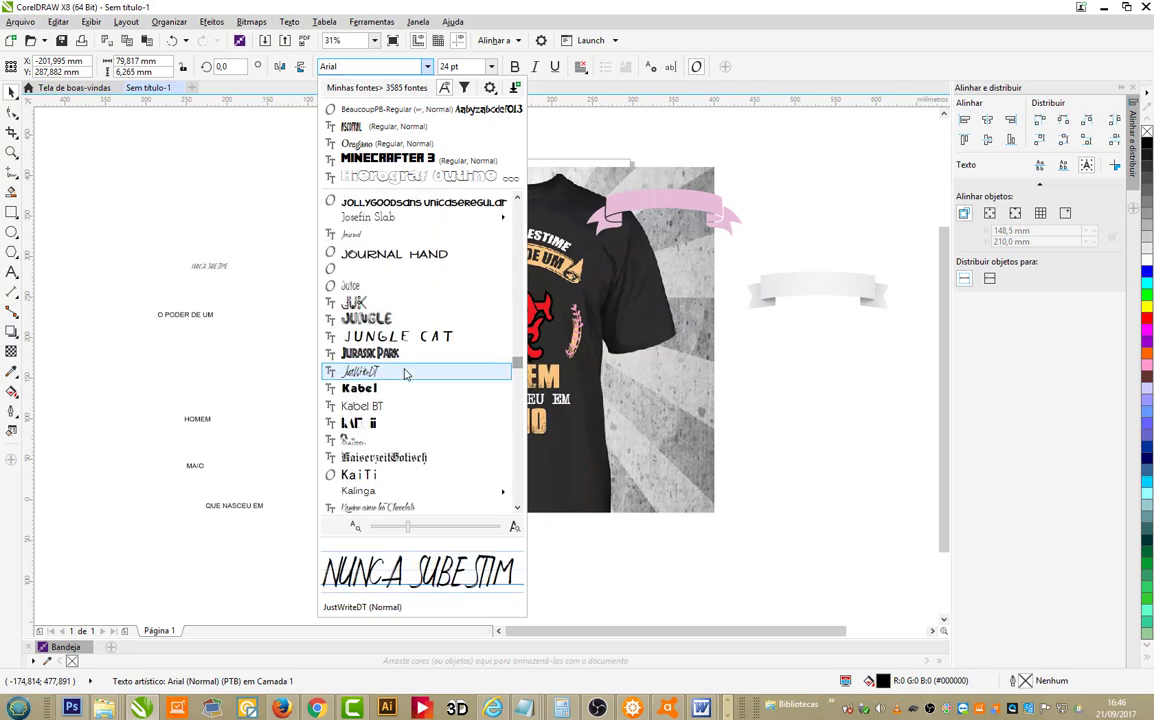
scroll(405, 374, "up", 10)
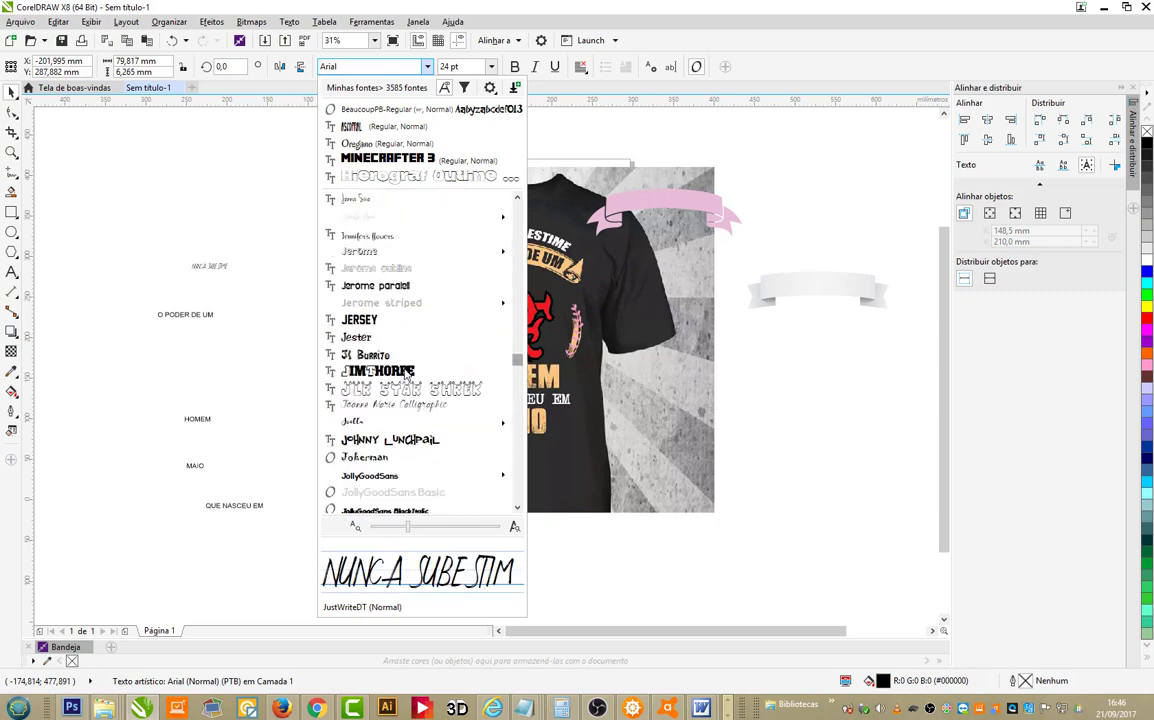
scroll(405, 374, "up", 10)
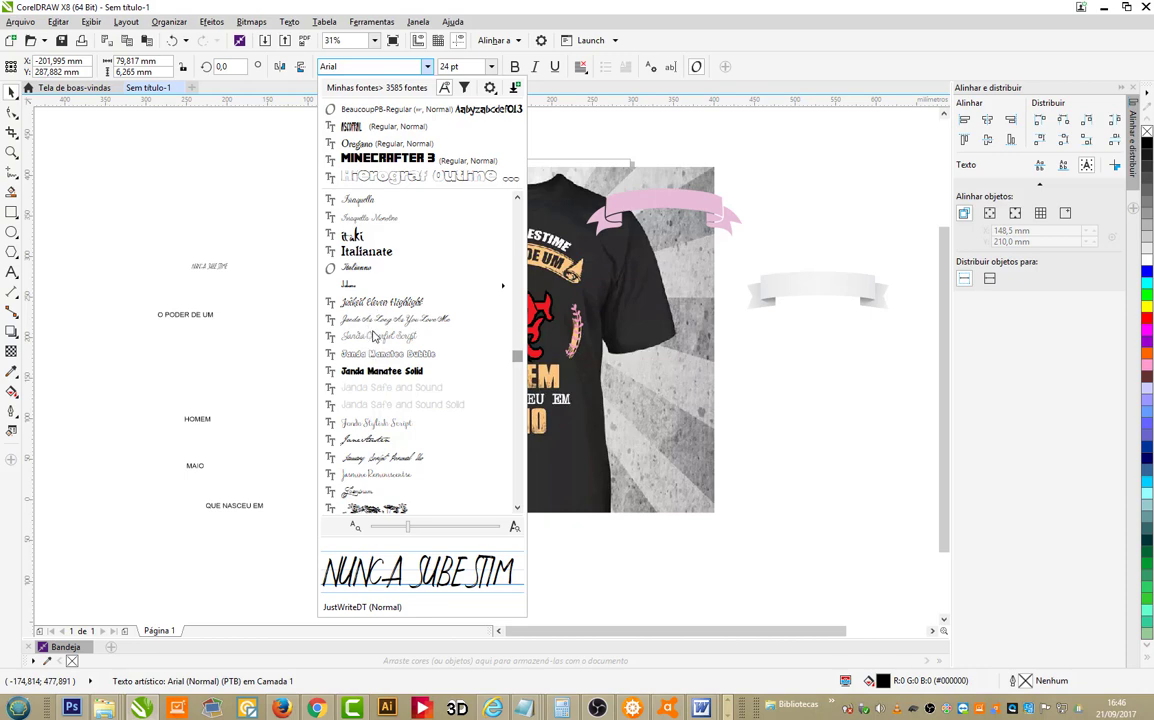
scroll(375, 337, "up", 4)
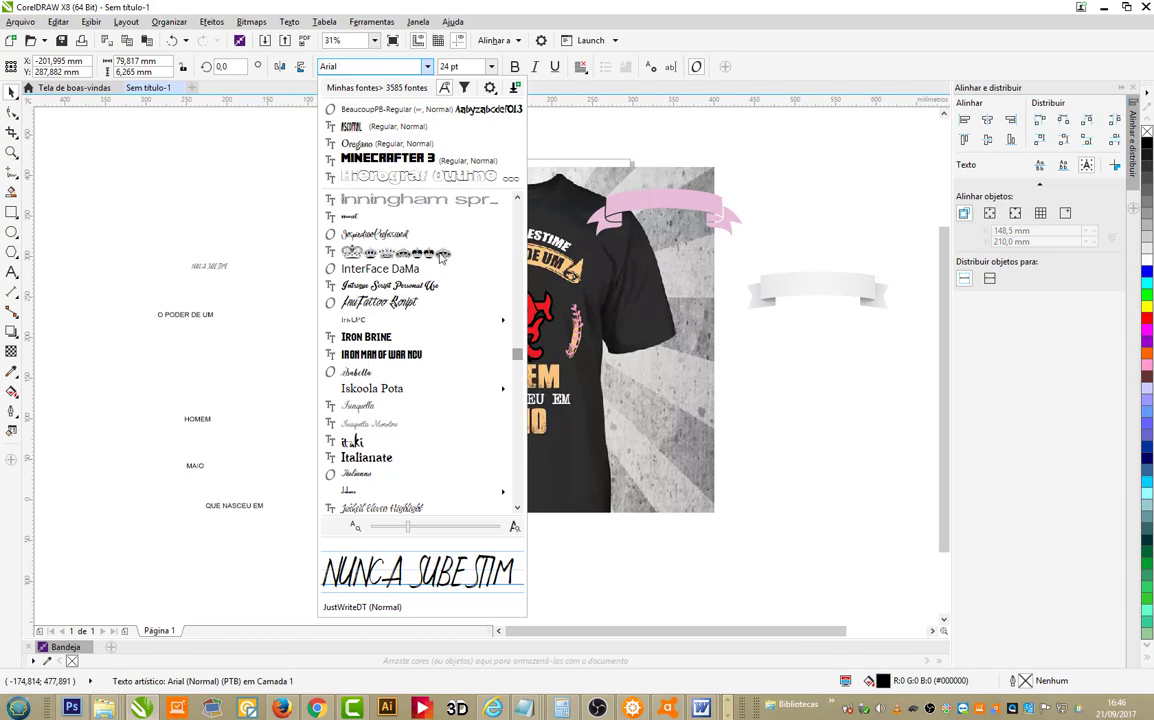
scroll(440, 257, "up", 2)
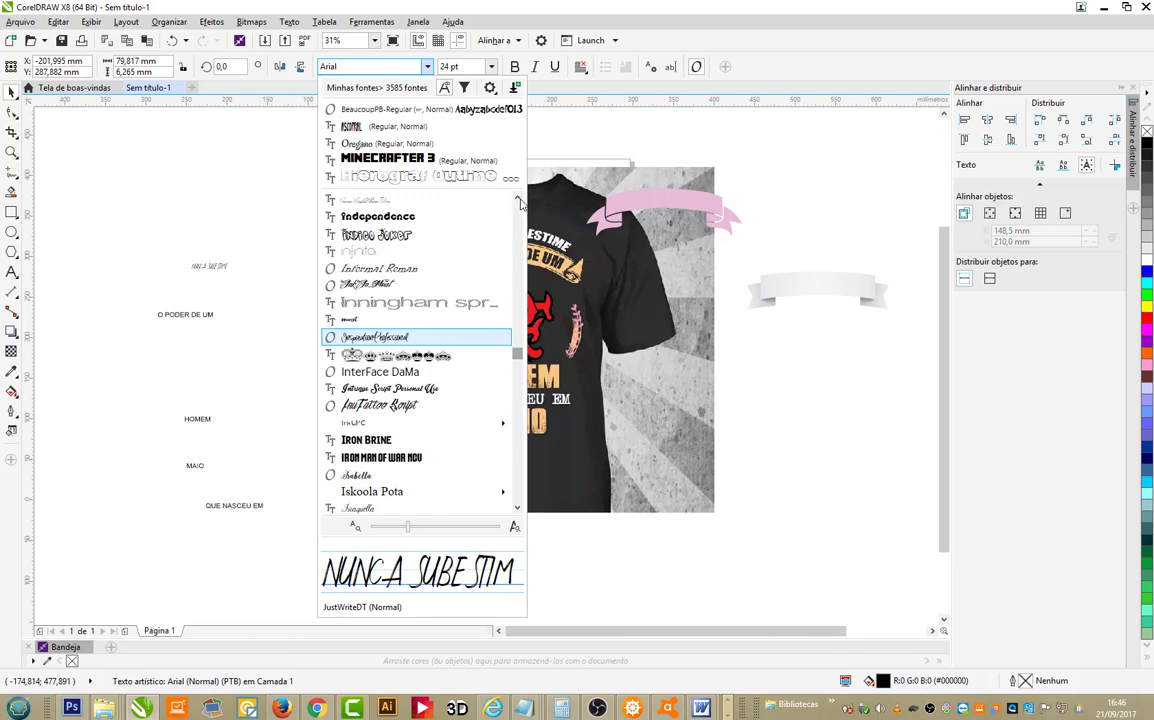
scroll(520, 204, "up", 3)
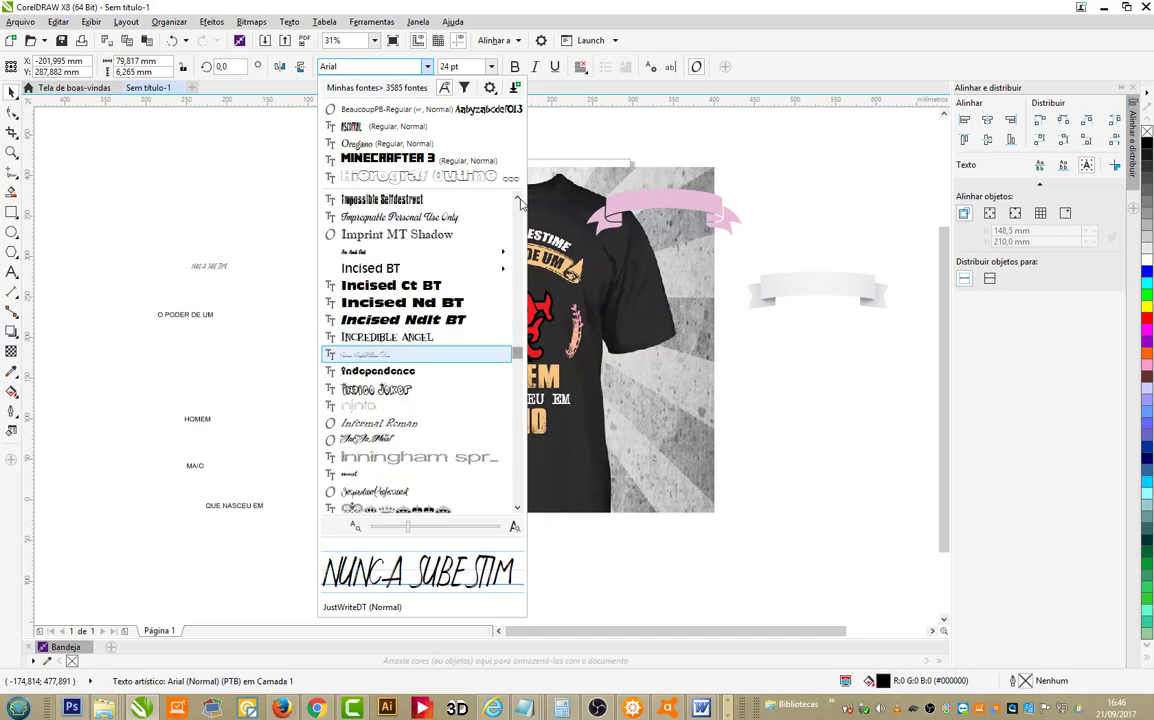
left_click(400, 355)
scroll(469, 179, "up", 2)
scroll(285, 140, "down", 4)
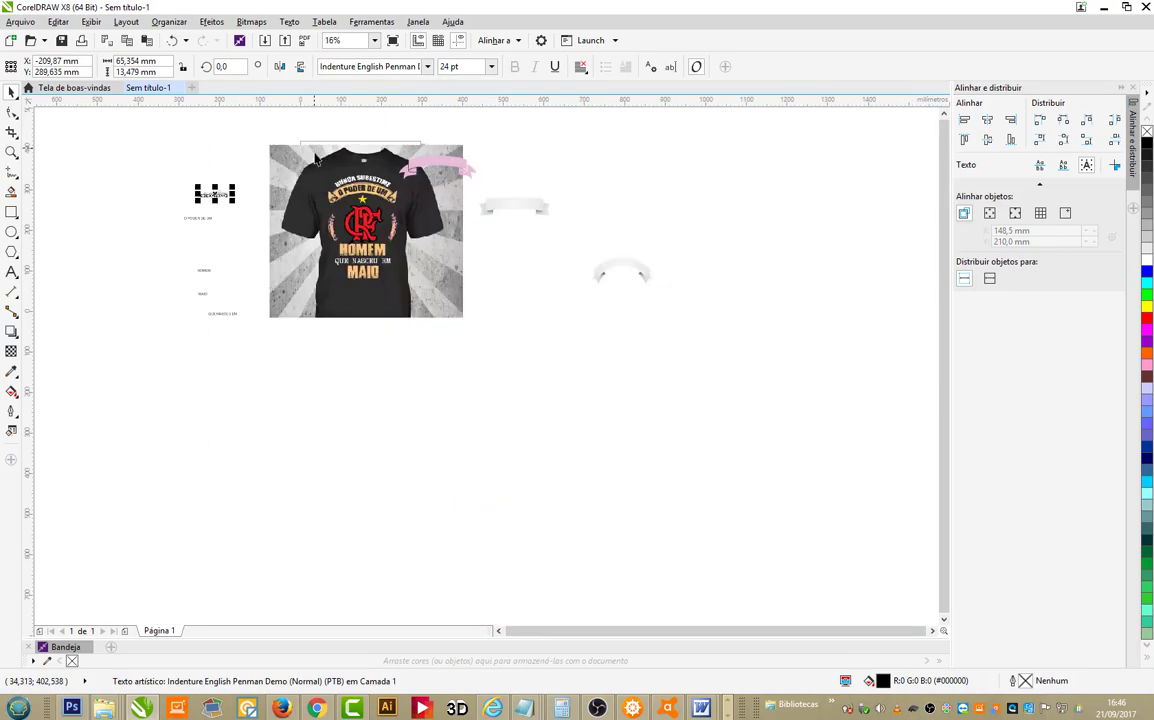
scroll(245, 188, "up", 6)
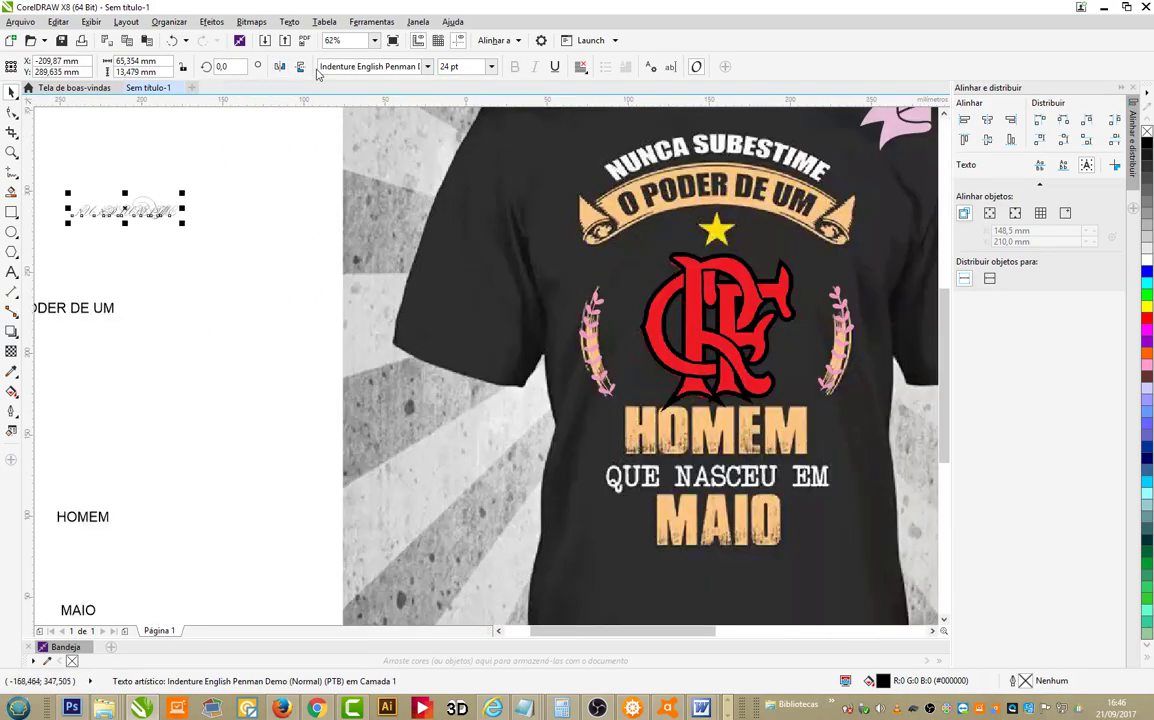
Step: Set the "NUNCA SUBESTIME" text's font to Impact and move the text closer to the shirt photo
left_click(427, 68)
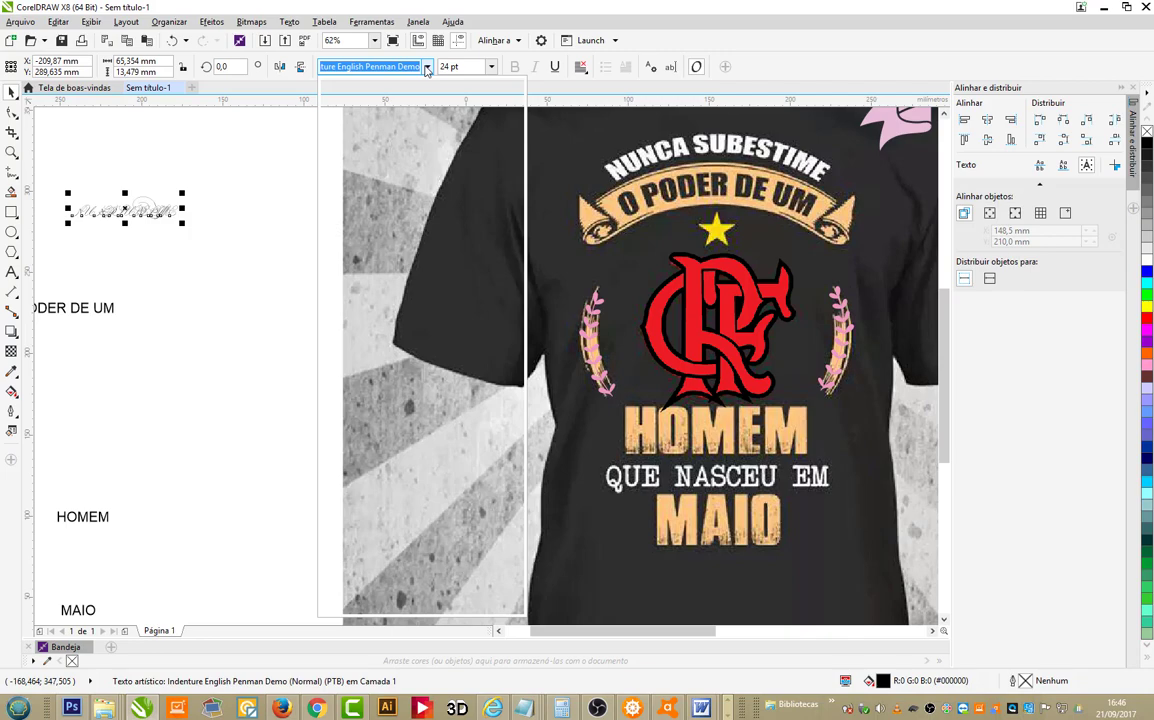
left_click(426, 68)
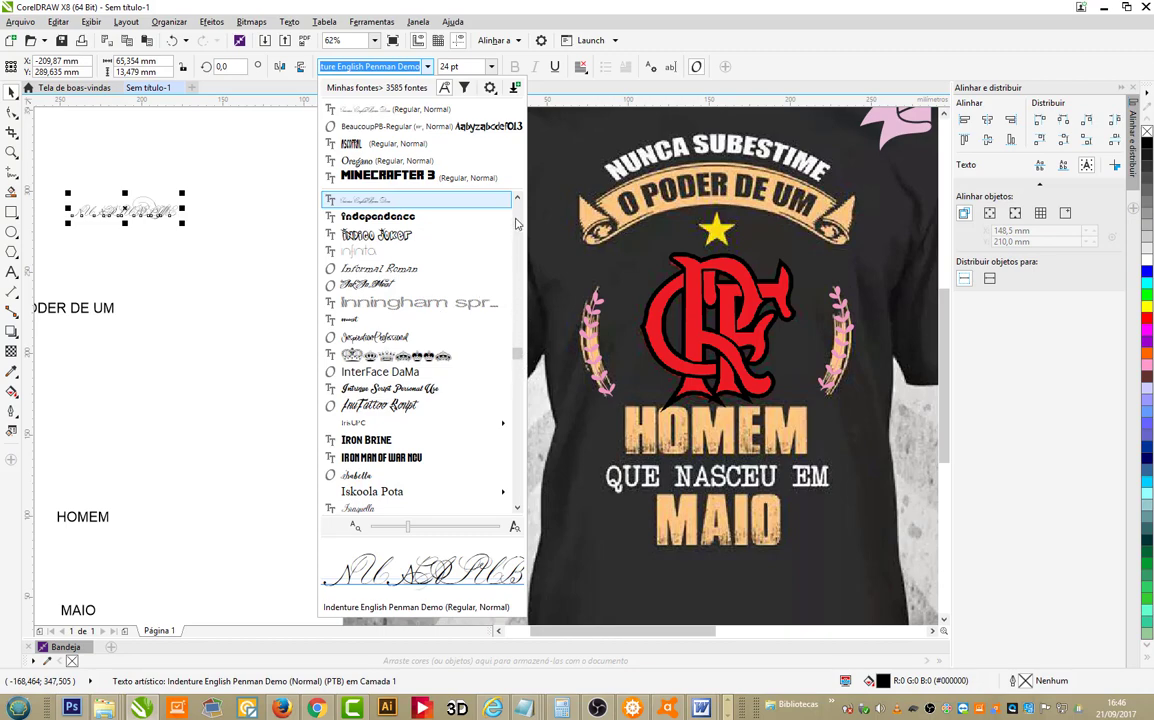
left_click(517, 203)
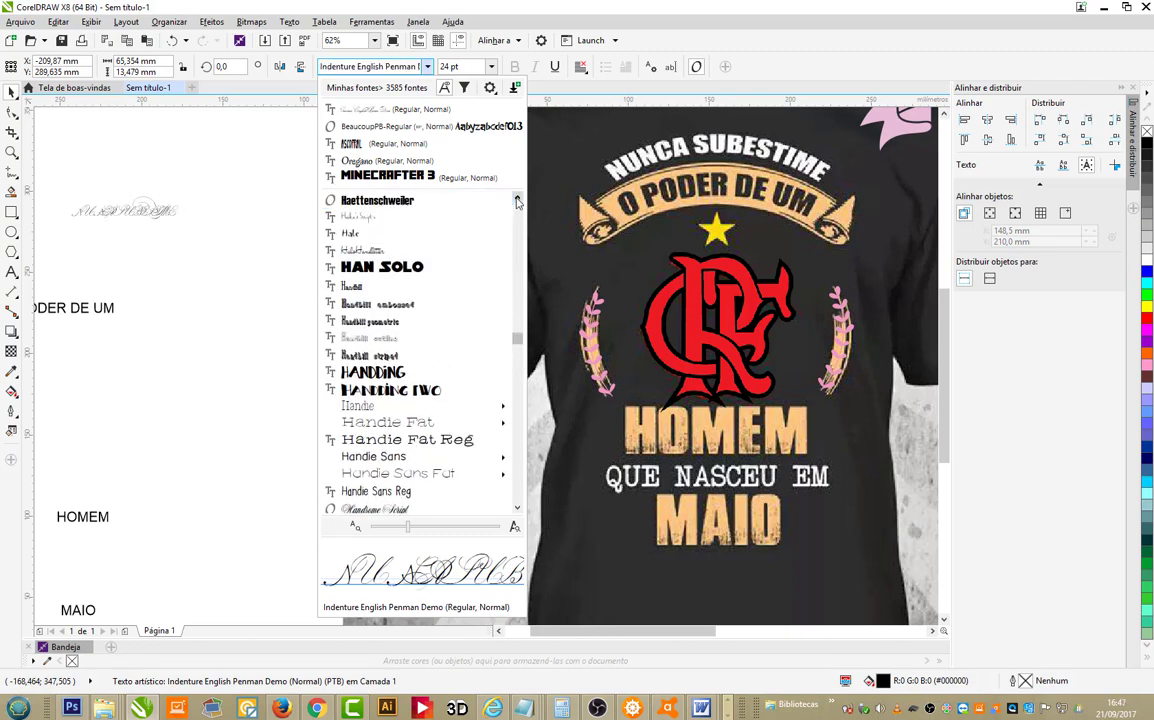
scroll(519, 215, "down", 15)
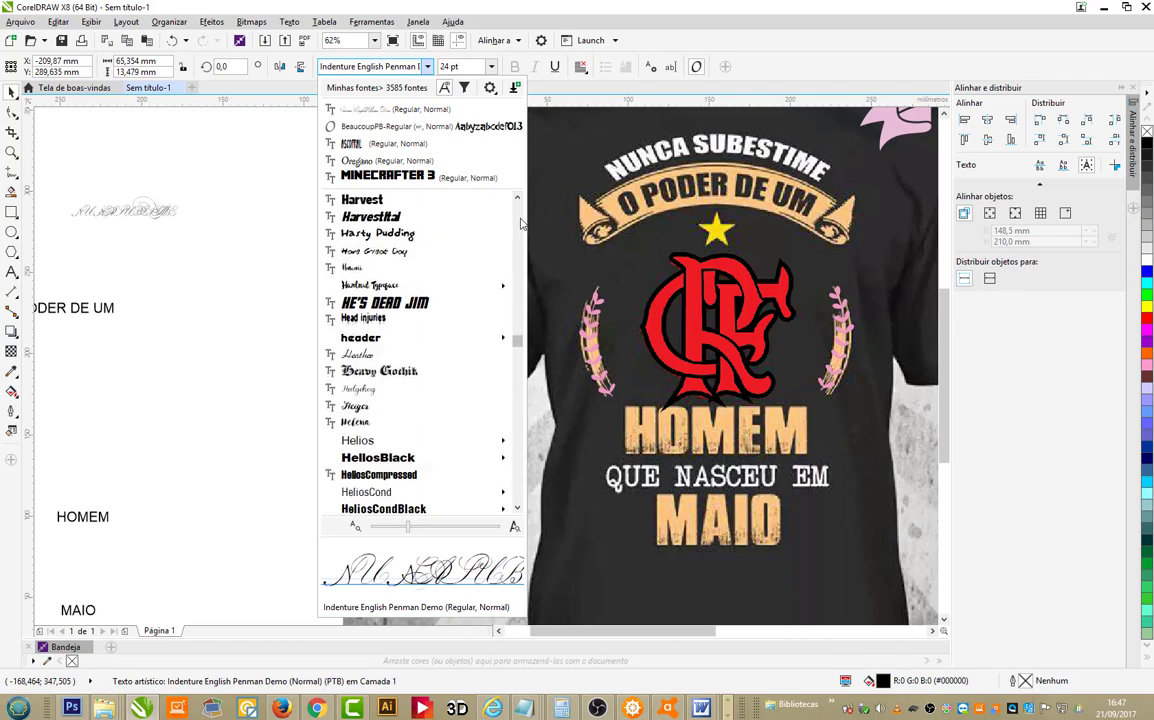
scroll(519, 222, "down", 6)
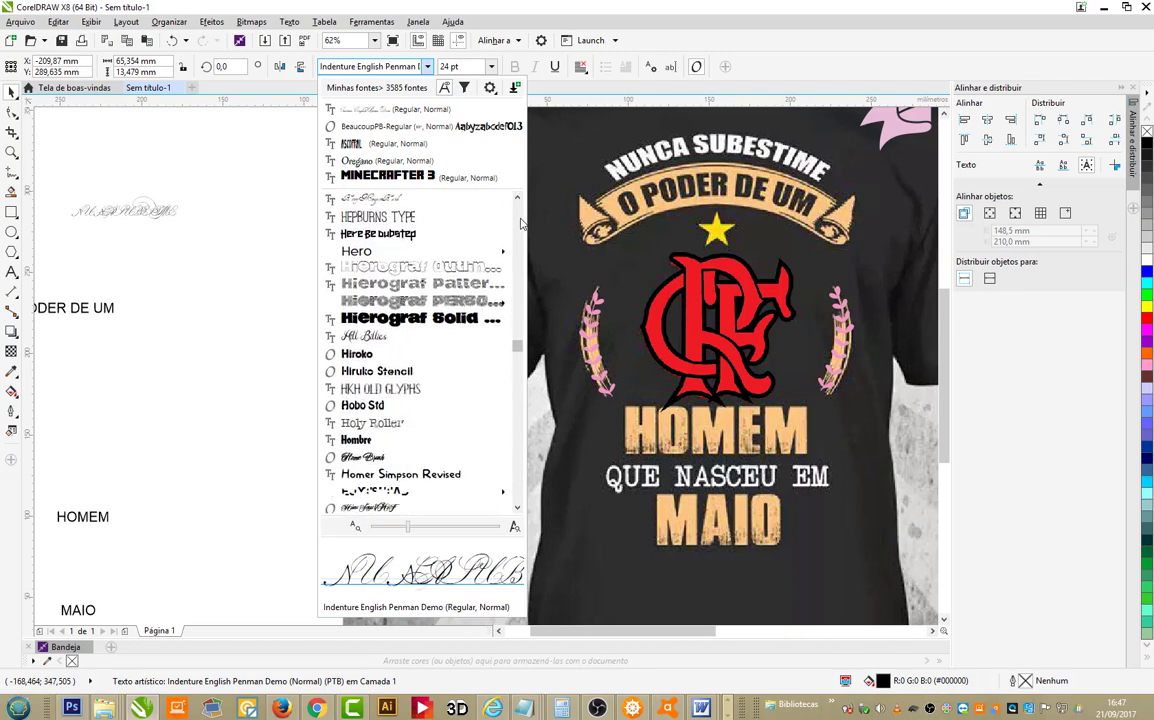
scroll(519, 222, "down", 15)
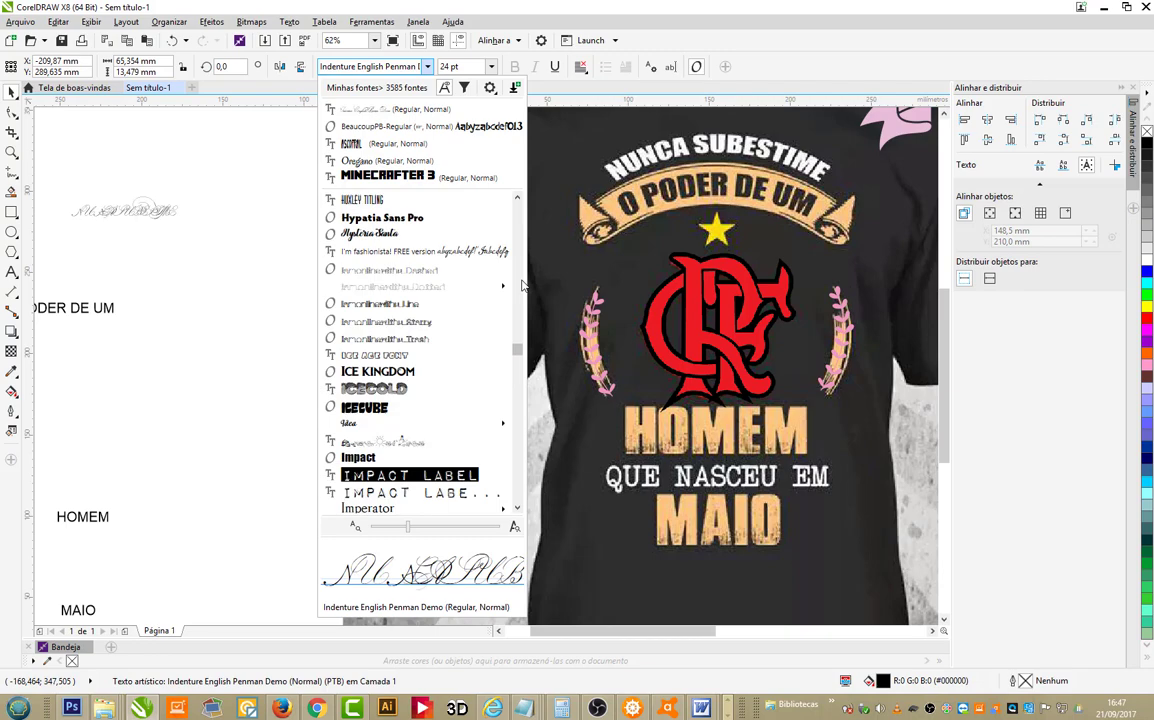
left_click(392, 302)
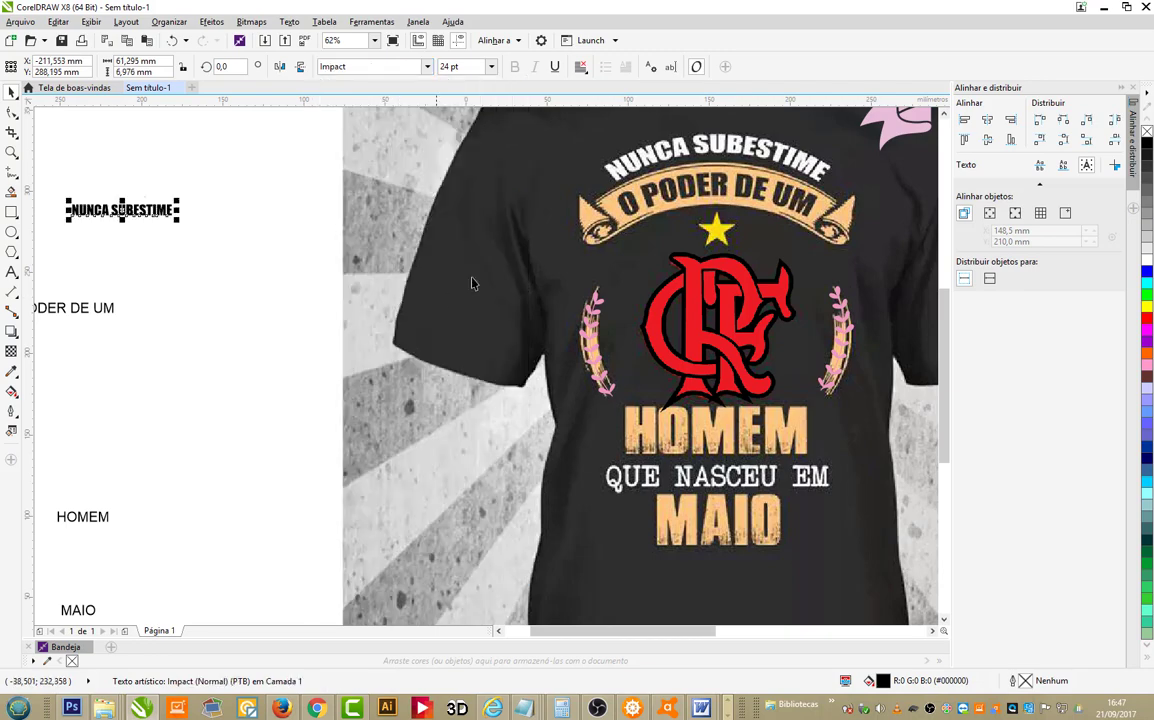
left_click_drag(173, 218, 291, 195)
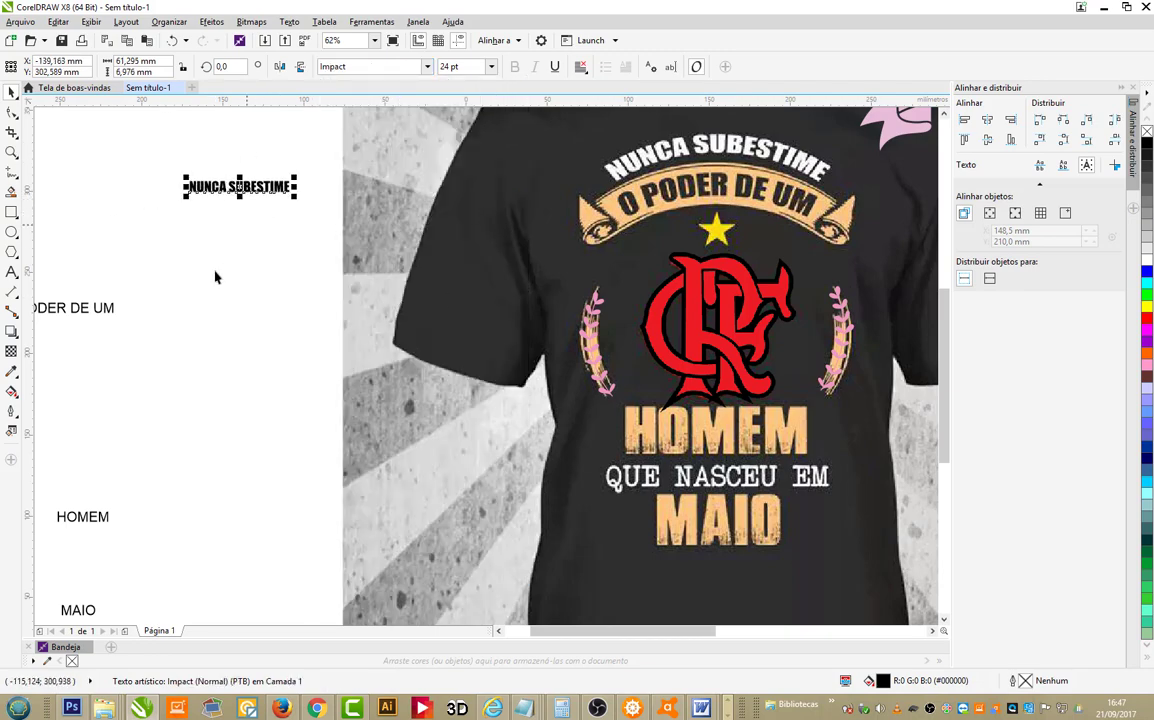
Step: Move the "O PODER DE UM" text closer to the shirt photo and set its font to Impact
left_click_drag(98, 314, 262, 318)
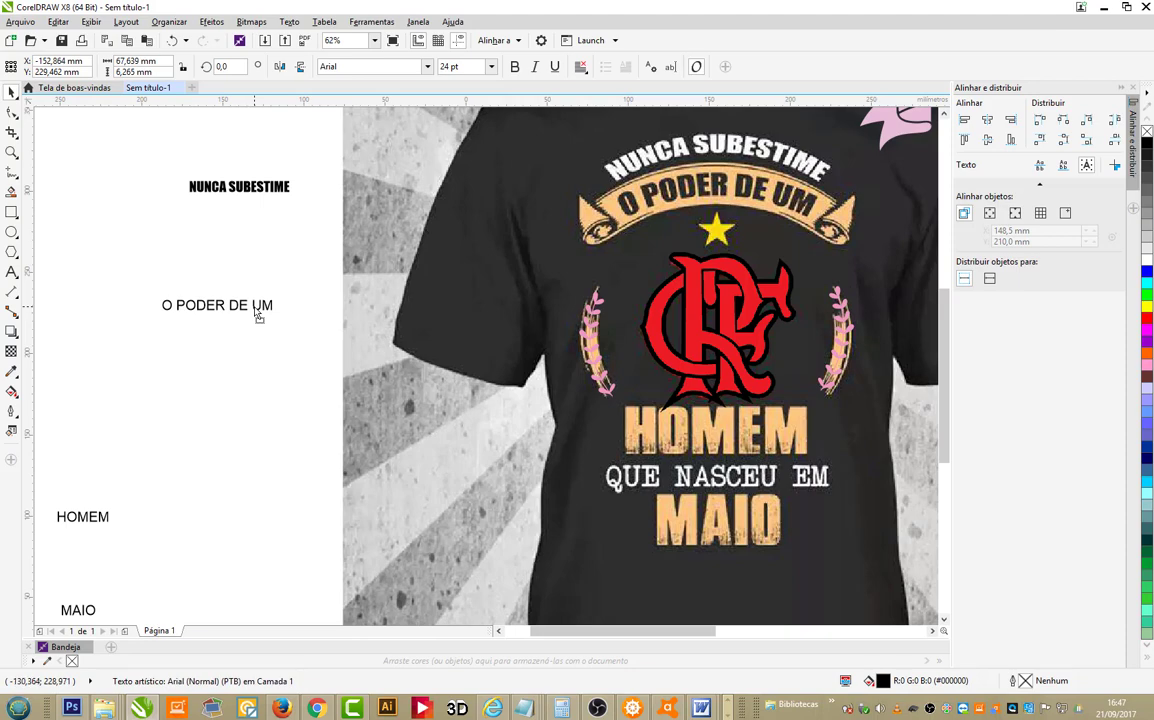
left_click(427, 67)
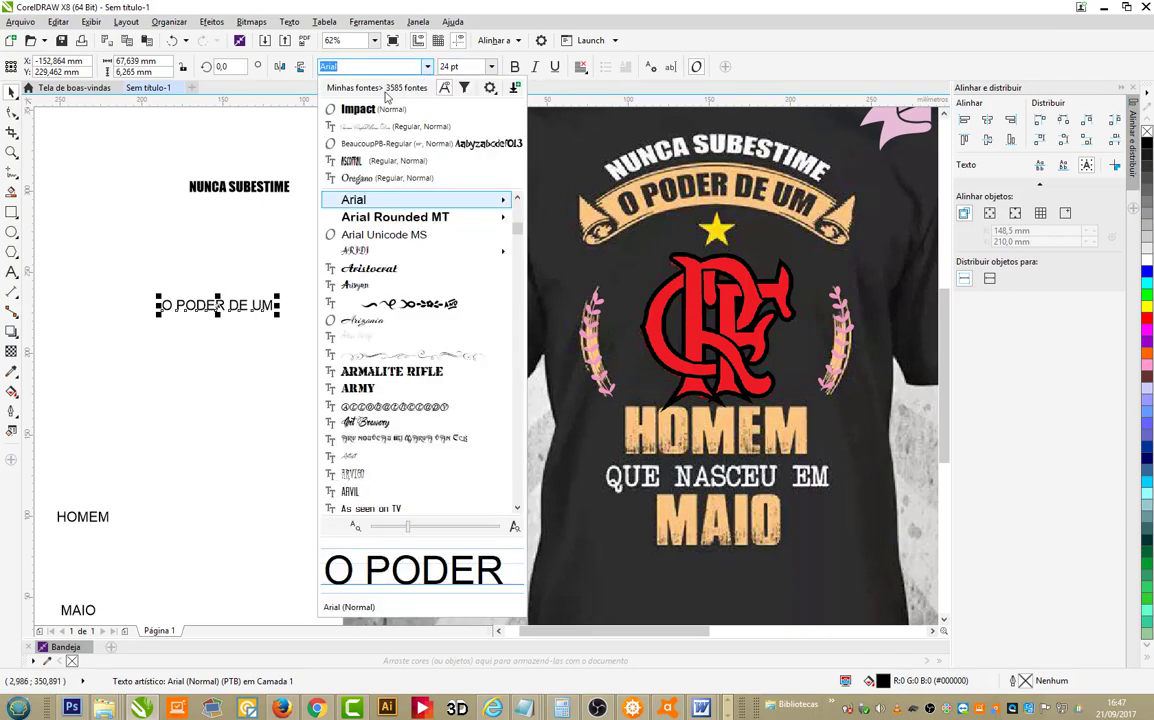
left_click(377, 112)
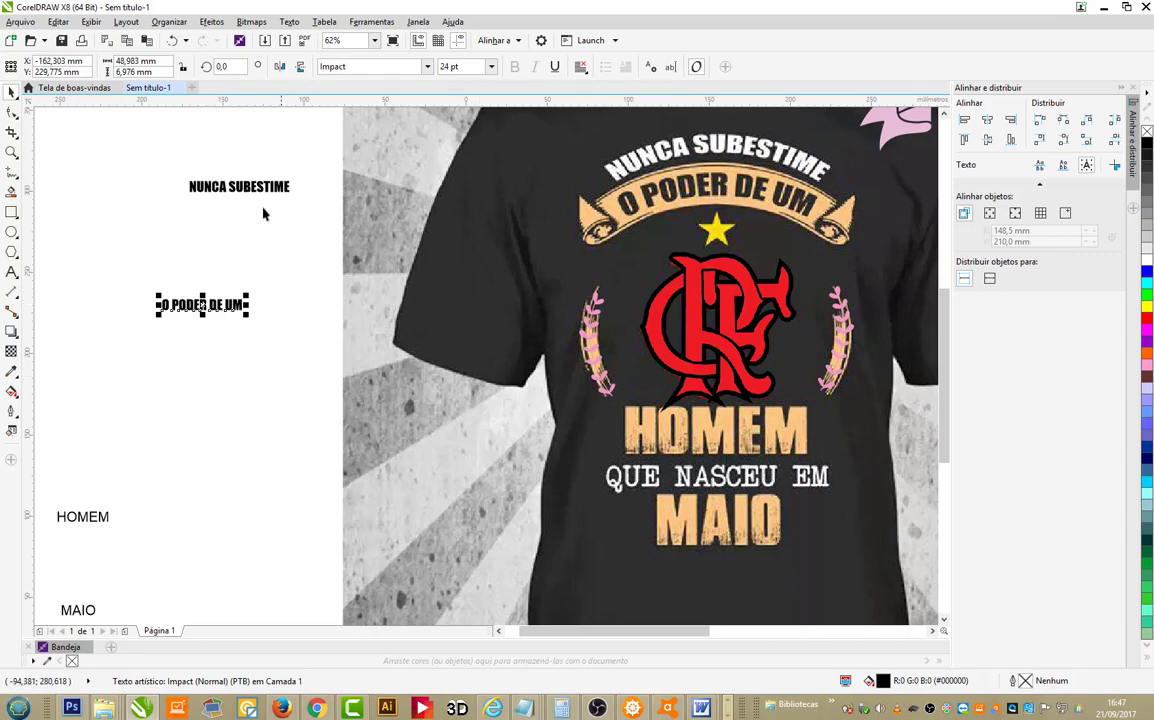
Step: Place the "NUNCA SUBESTIME" text, enlarged to about 120 by 14 mm and filled magenta, just above the matching slogan on the shirt
left_click(286, 187)
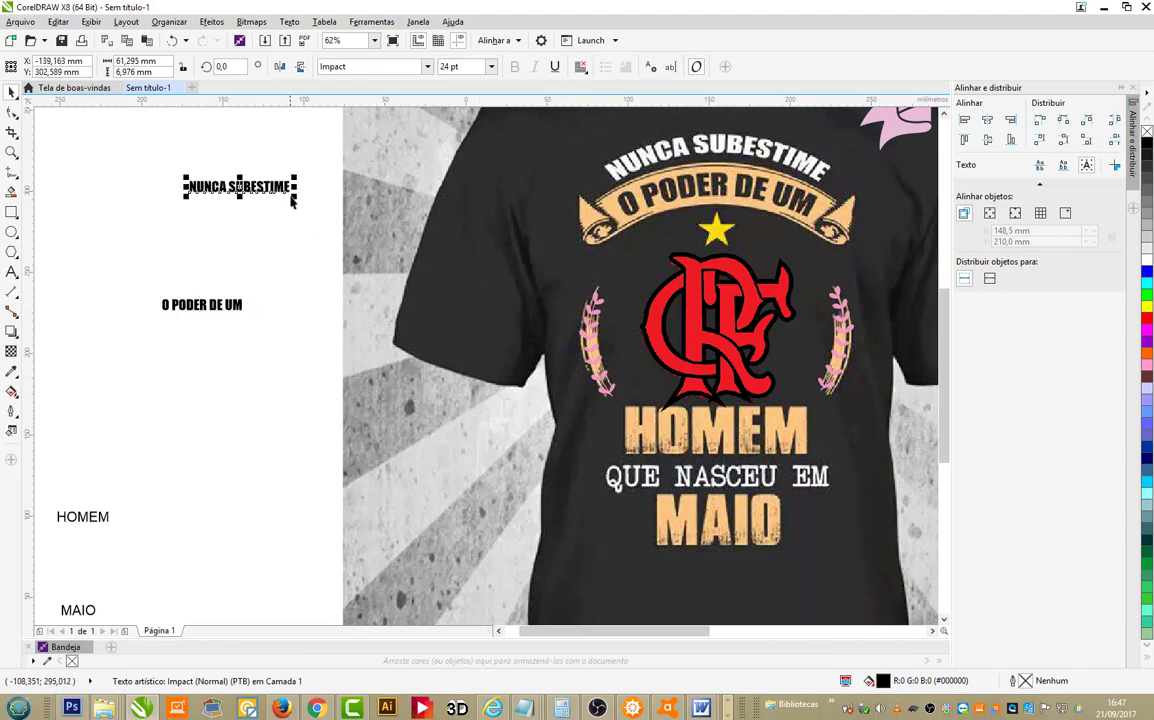
left_click_drag(292, 201, 391, 207)
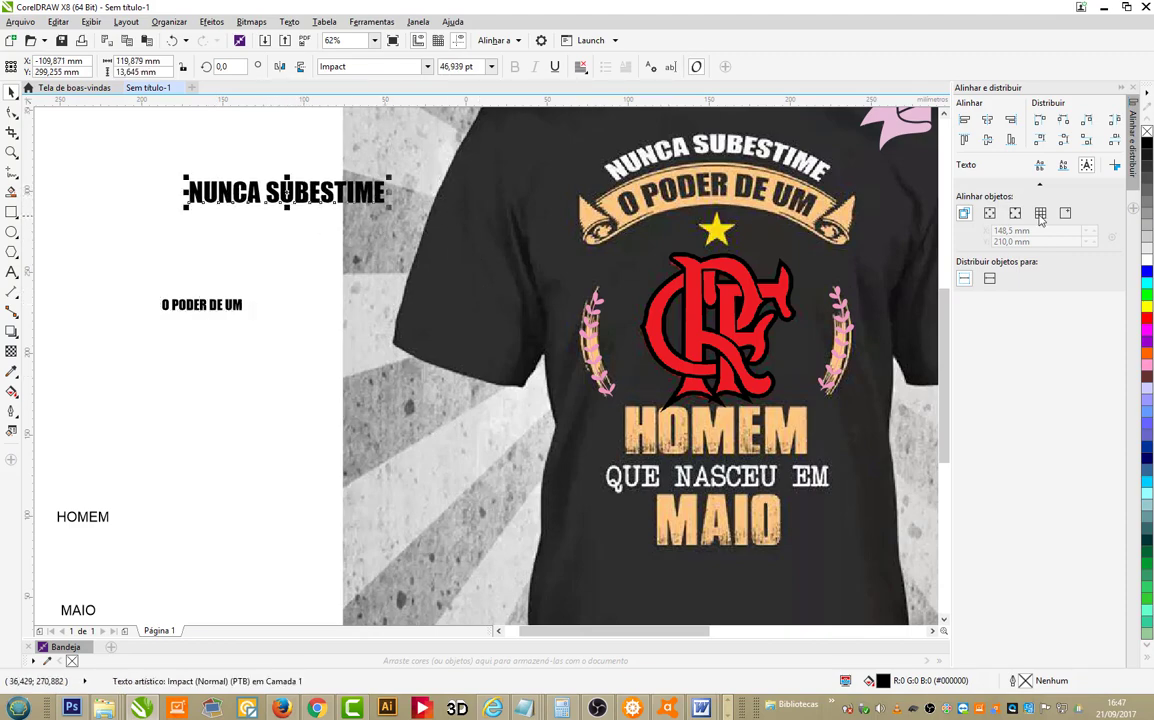
left_click(1147, 329)
left_click_drag(275, 178, 709, 131)
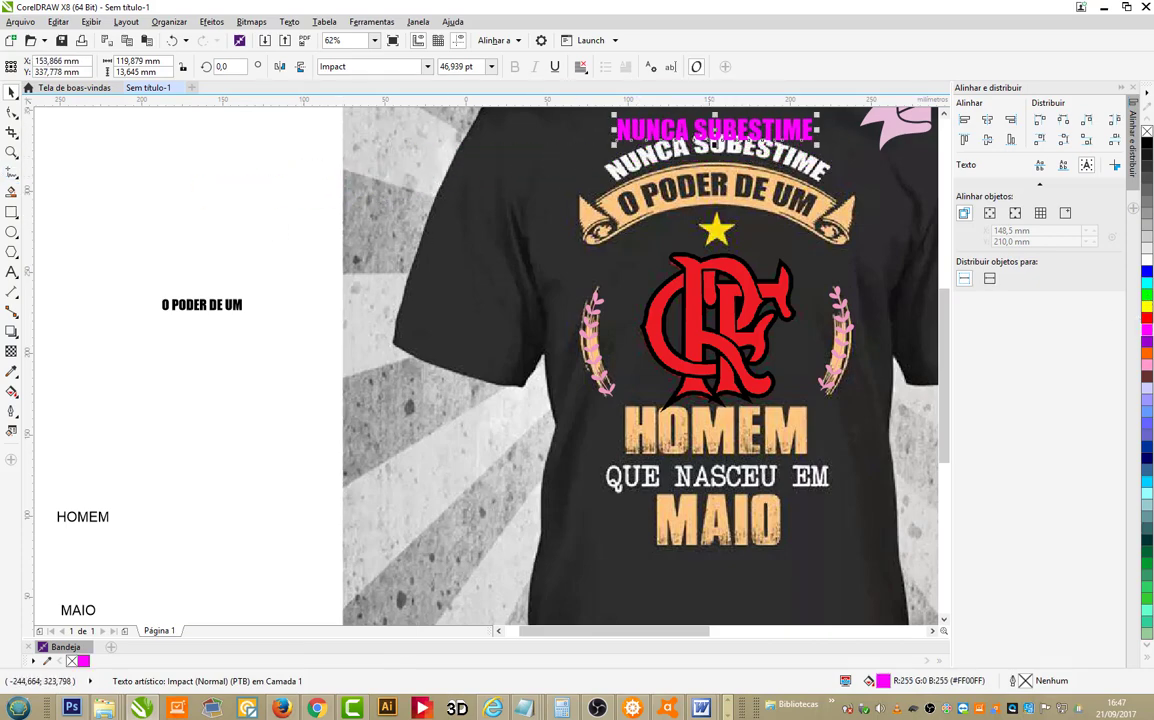
Step: Draw a yellow-outlined ellipse about 162 by 96 mm whose upper arc follows the curve beneath the shirt's "NUNCA SUBESTIME" slogan
left_click(11, 231)
left_click_drag(611, 167, 871, 374)
left_click_drag(738, 270, 719, 259)
right_click(1147, 310)
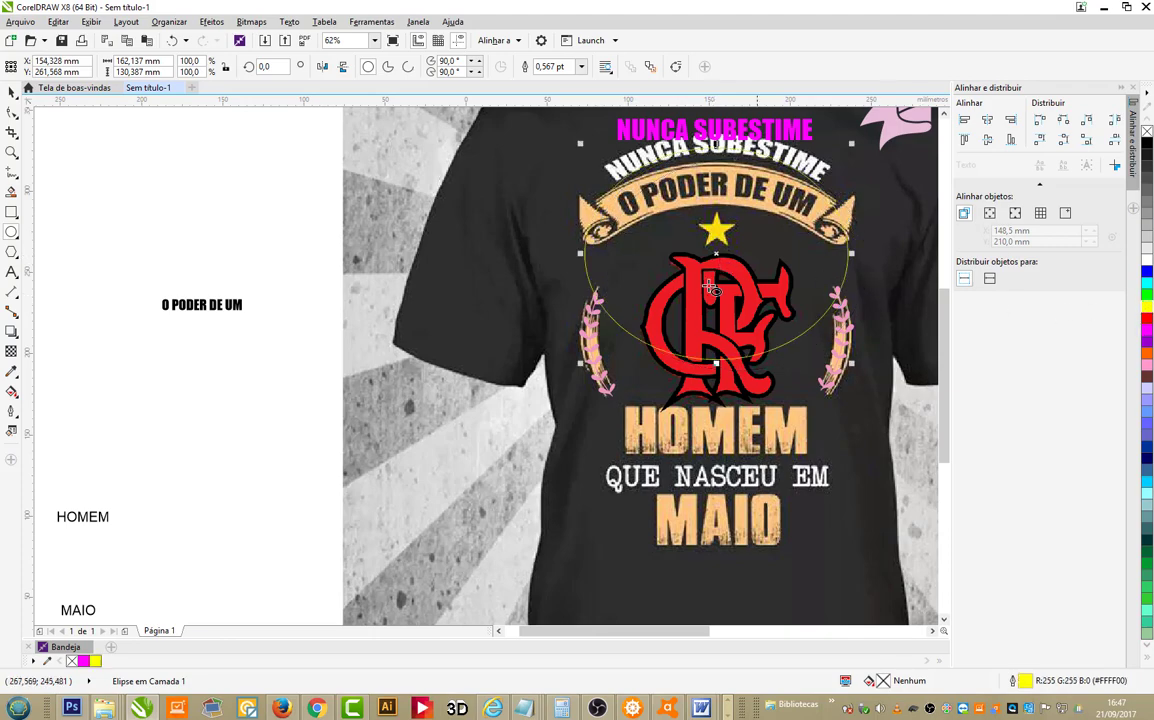
left_click_drag(716, 361, 717, 232)
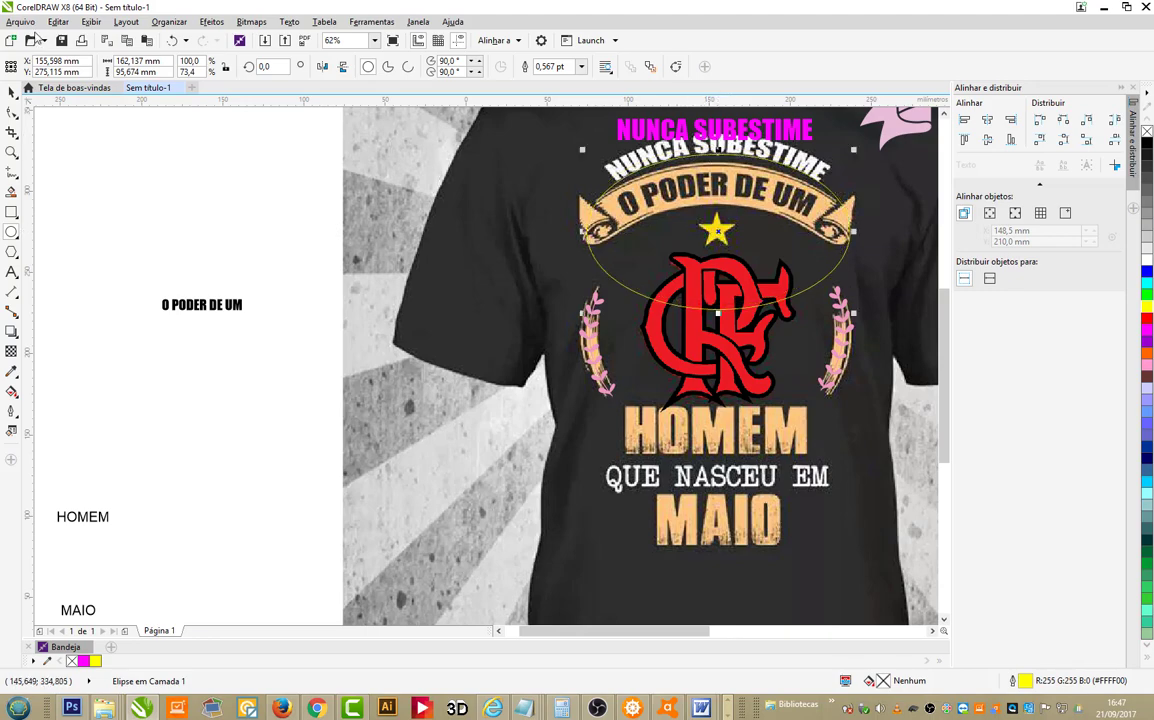
Step: Fit the magenta "NUNCA SUBESTIME" text to the yellow ellipse as its path
key("Tab")
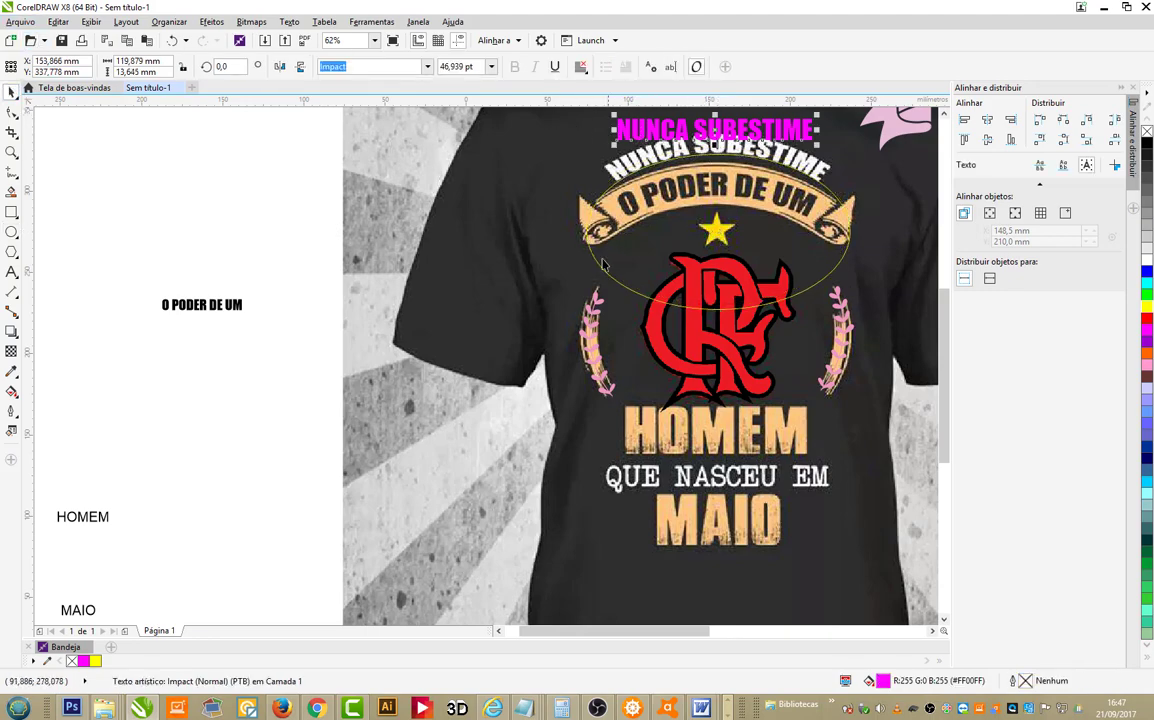
left_click(603, 272, "shift")
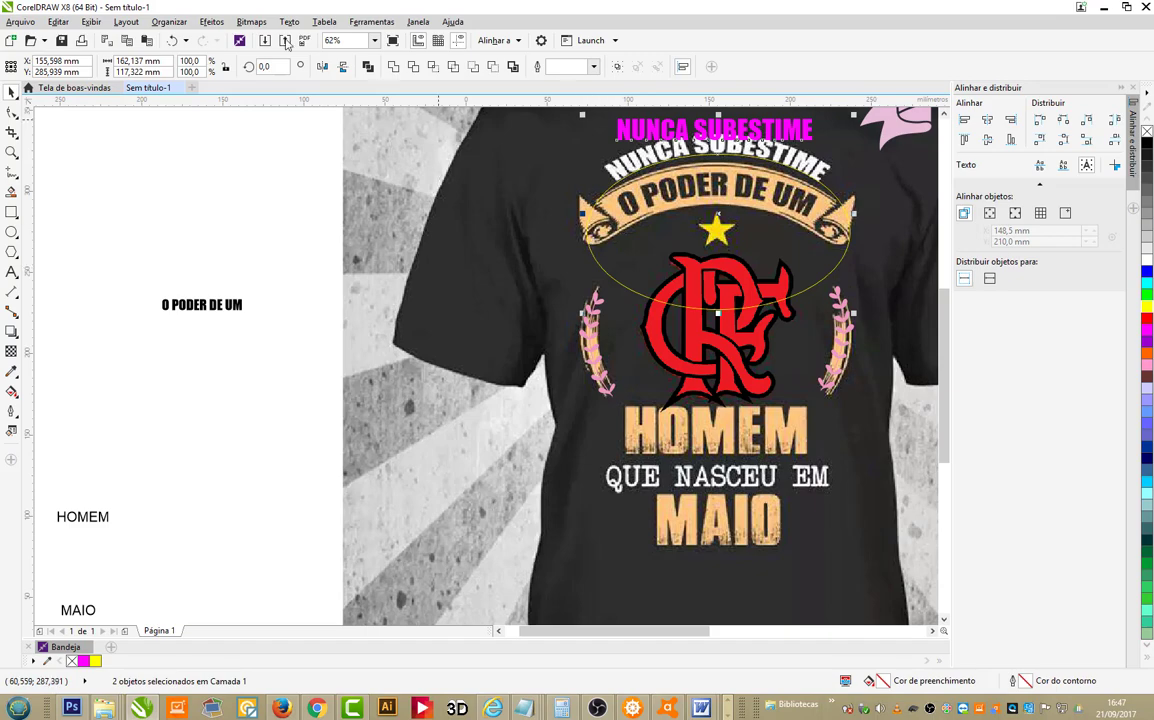
left_click(212, 21)
mouse_move(289, 21)
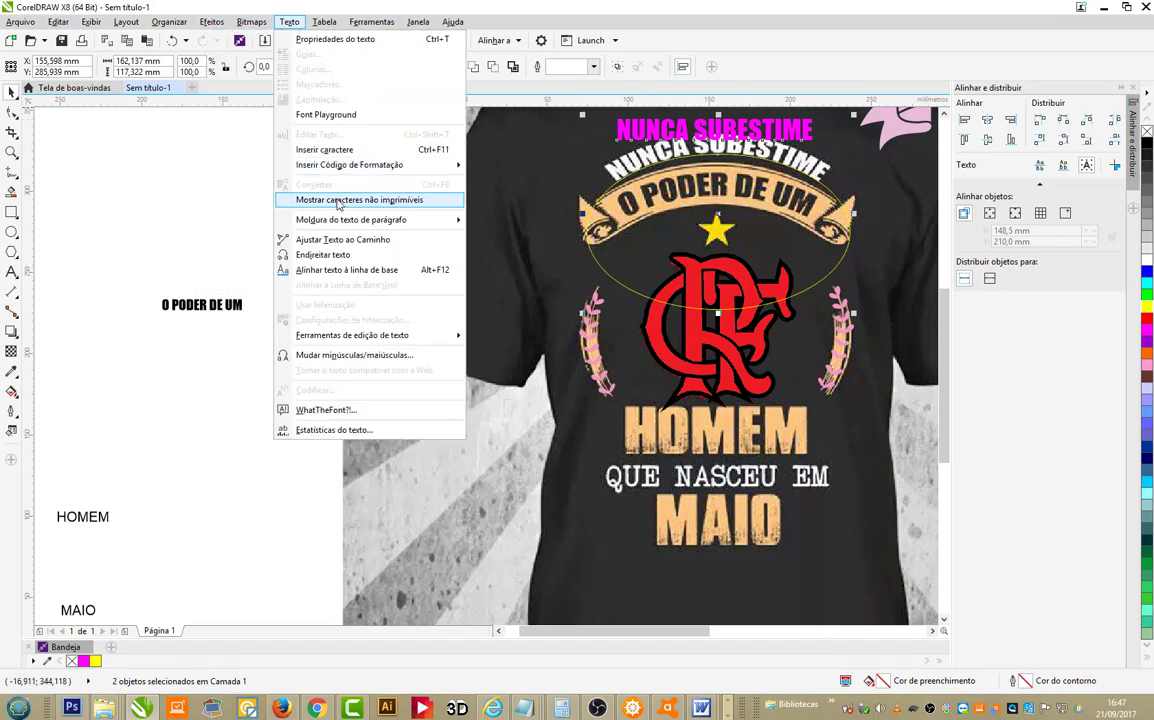
left_click(343, 239)
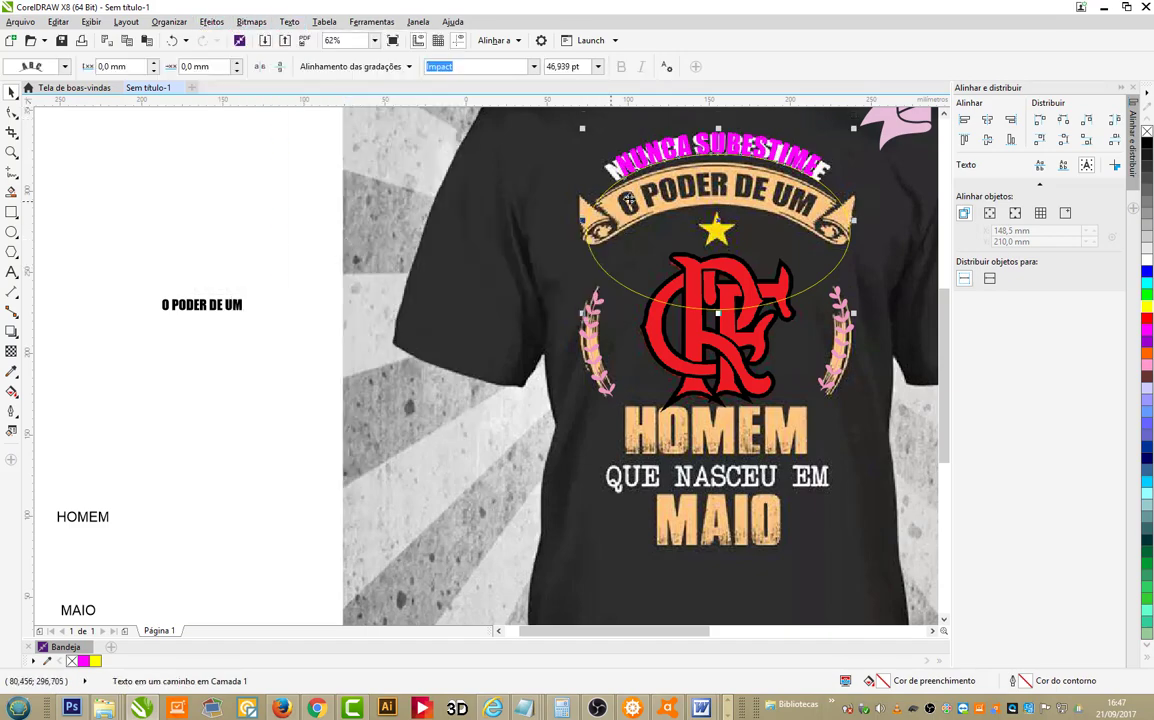
Step: Widen the letter spacing of the curved "NUNCA SUBESTIME" text with the Shape tool to match the width of the shirt's slogan
left_click(578, 148)
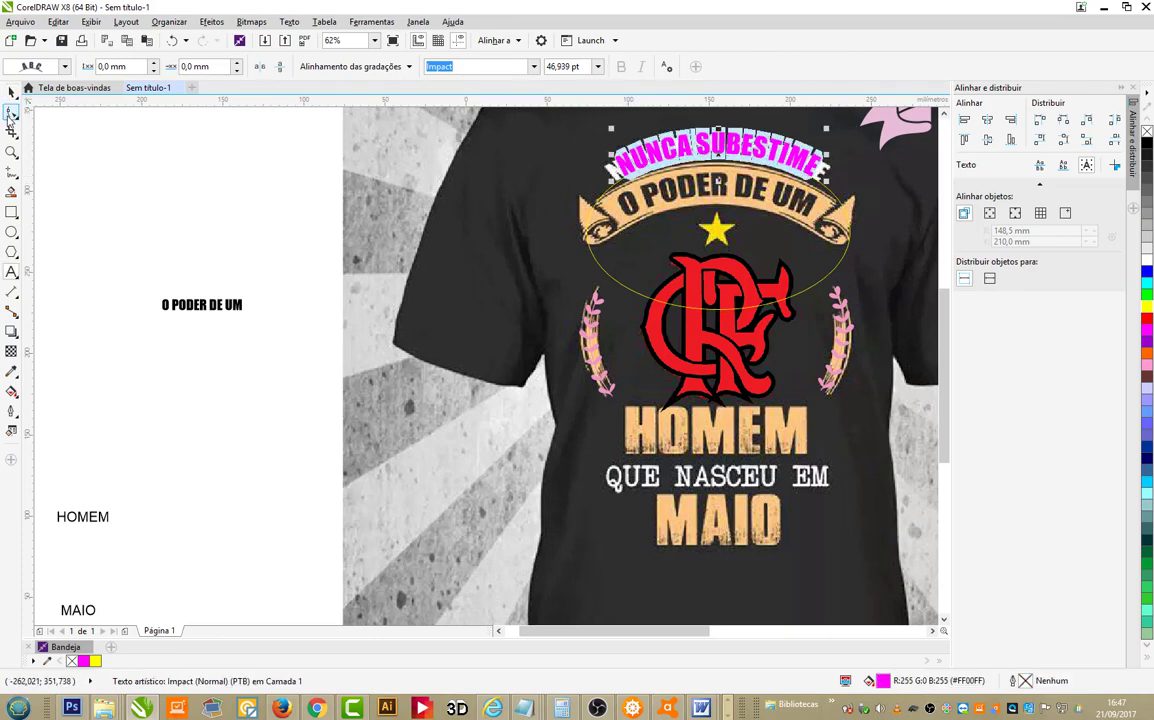
key("F10")
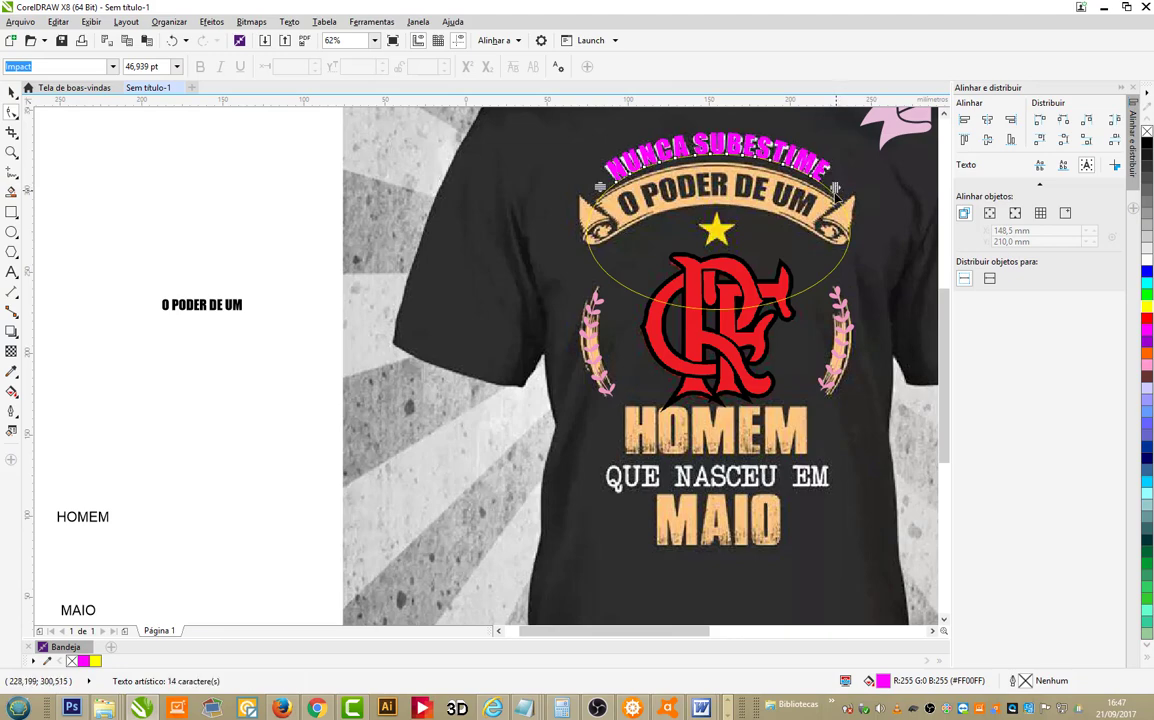
left_click(12, 90)
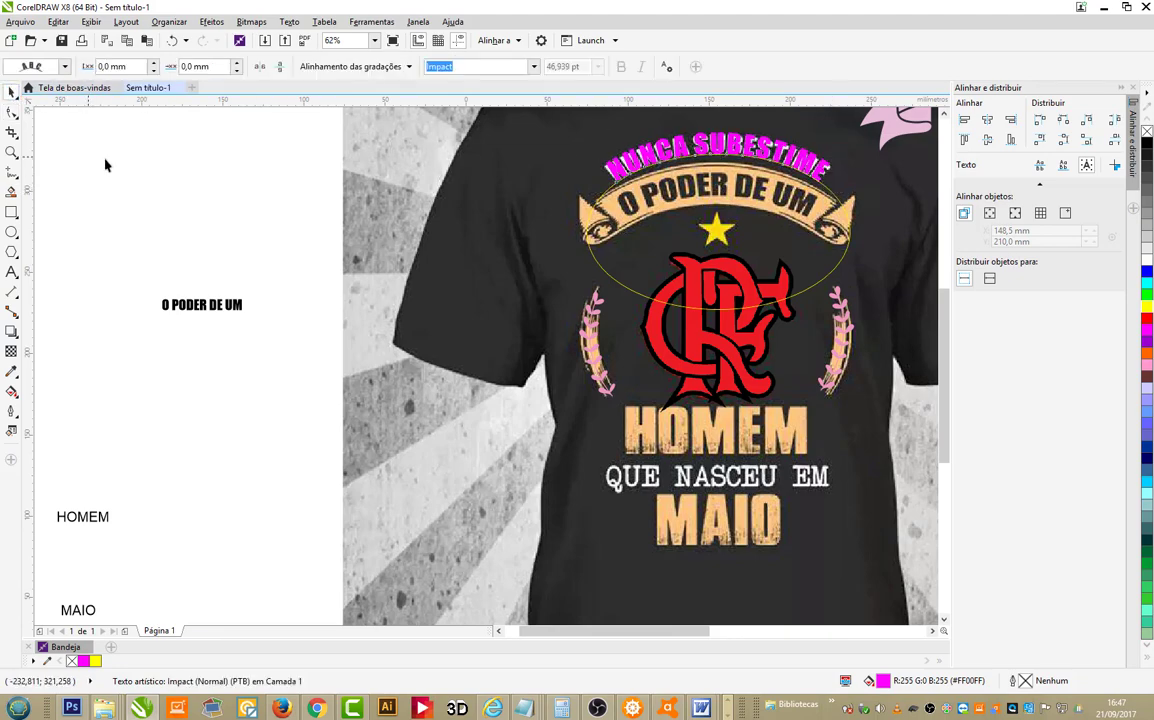
Step: Break the curved "NUNCA SUBESTIME" text apart from its yellow ellipse path
left_click(103, 165)
left_click(806, 168)
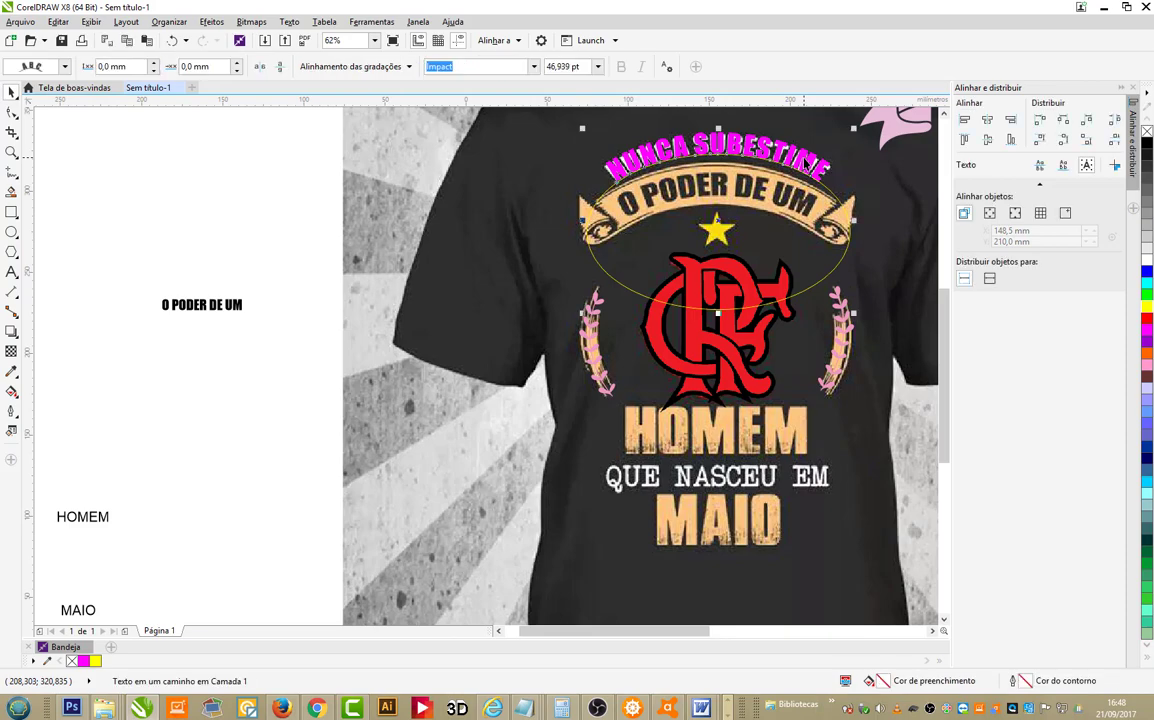
left_click(853, 178, "shift")
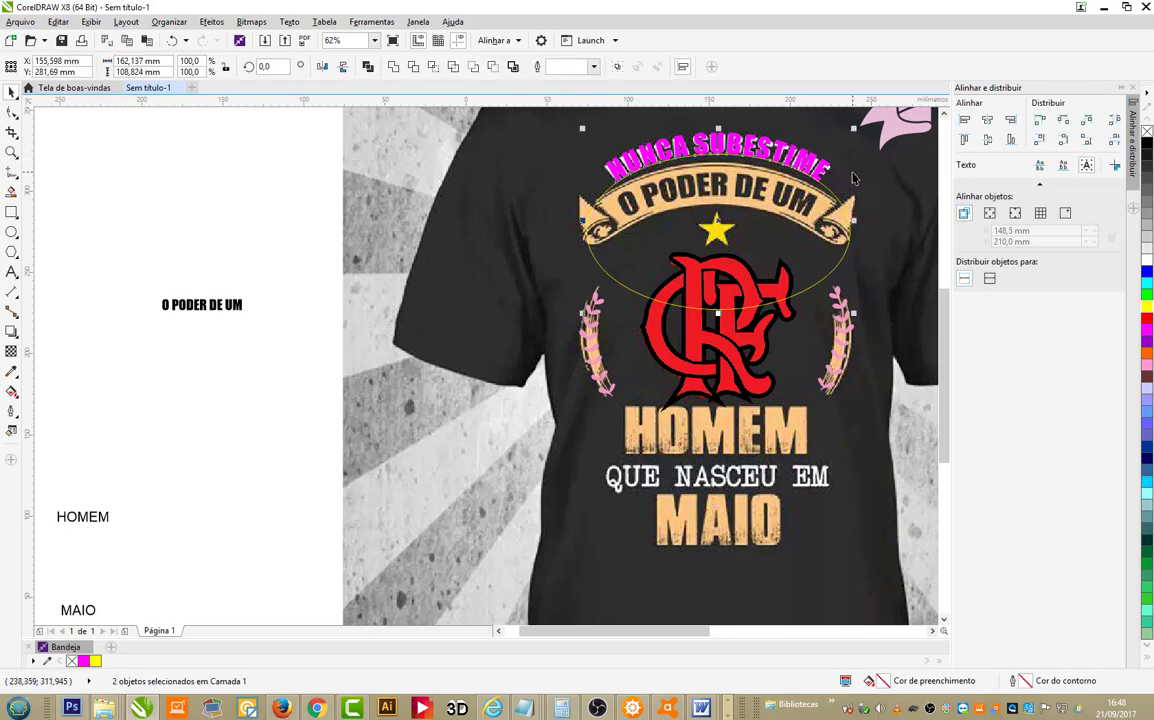
left_click(245, 200)
Step: Fill the curved "NUNCA SUBESTIME" text bright green and move it off the shirt to the blank area left of the photo
left_click(680, 148)
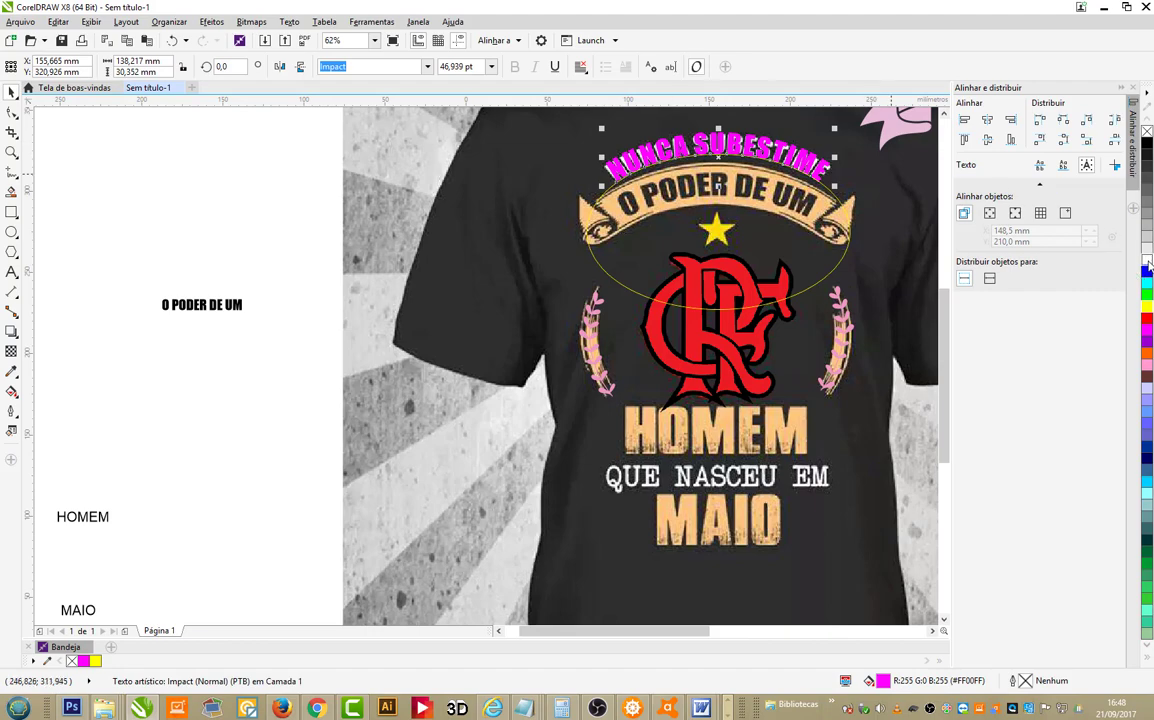
left_click(1147, 257)
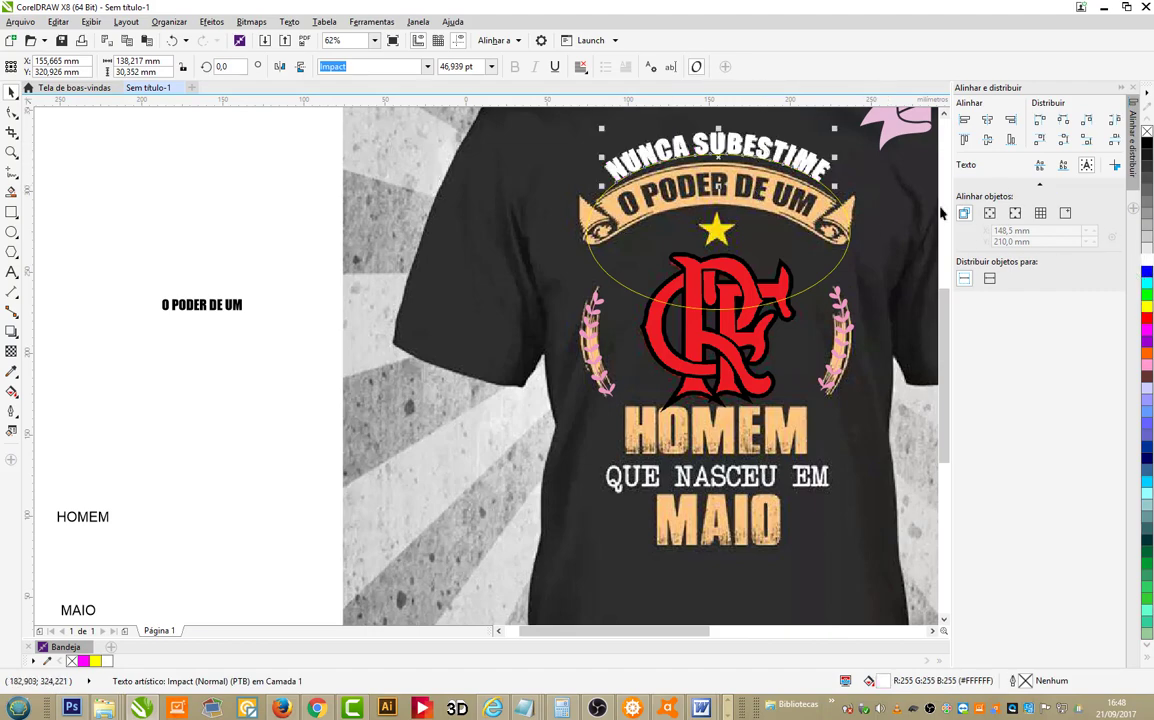
left_click(1147, 289)
left_click_drag(795, 170, 161, 187)
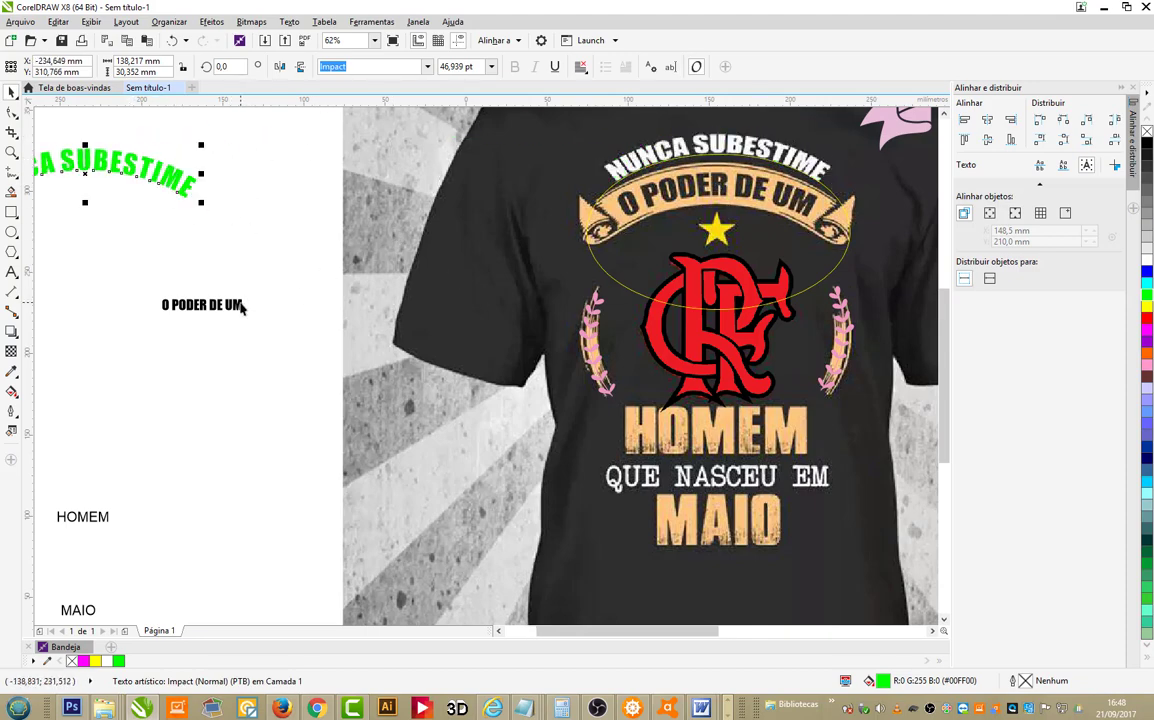
Step: Place the "O PODER DE UM" text on the pink ribbon, enlarged to about 54.5 pt
scroll(510, 275, "down", 2)
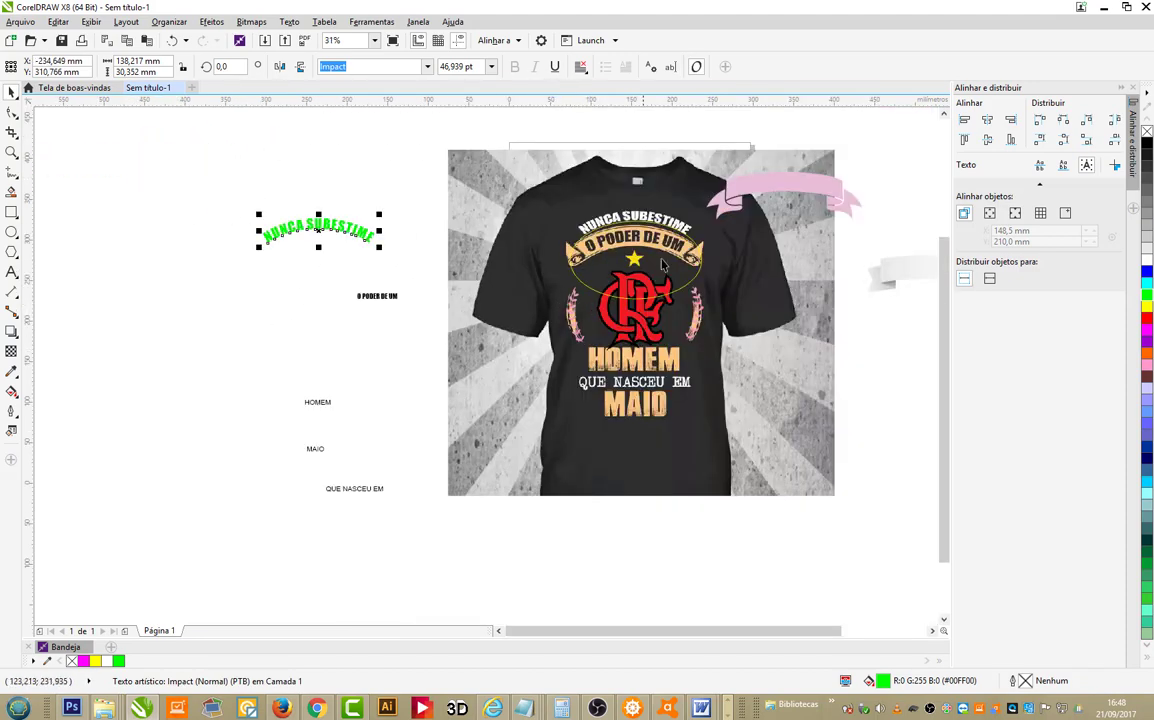
left_click(377, 296)
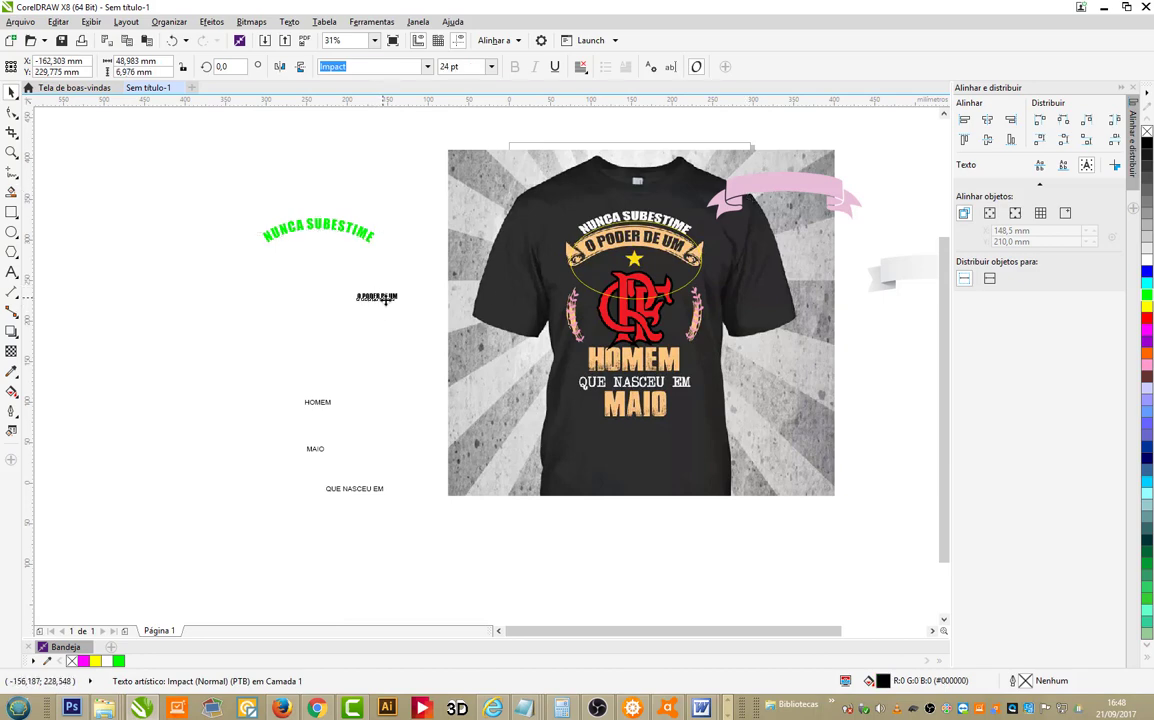
left_click_drag(399, 302, 830, 192)
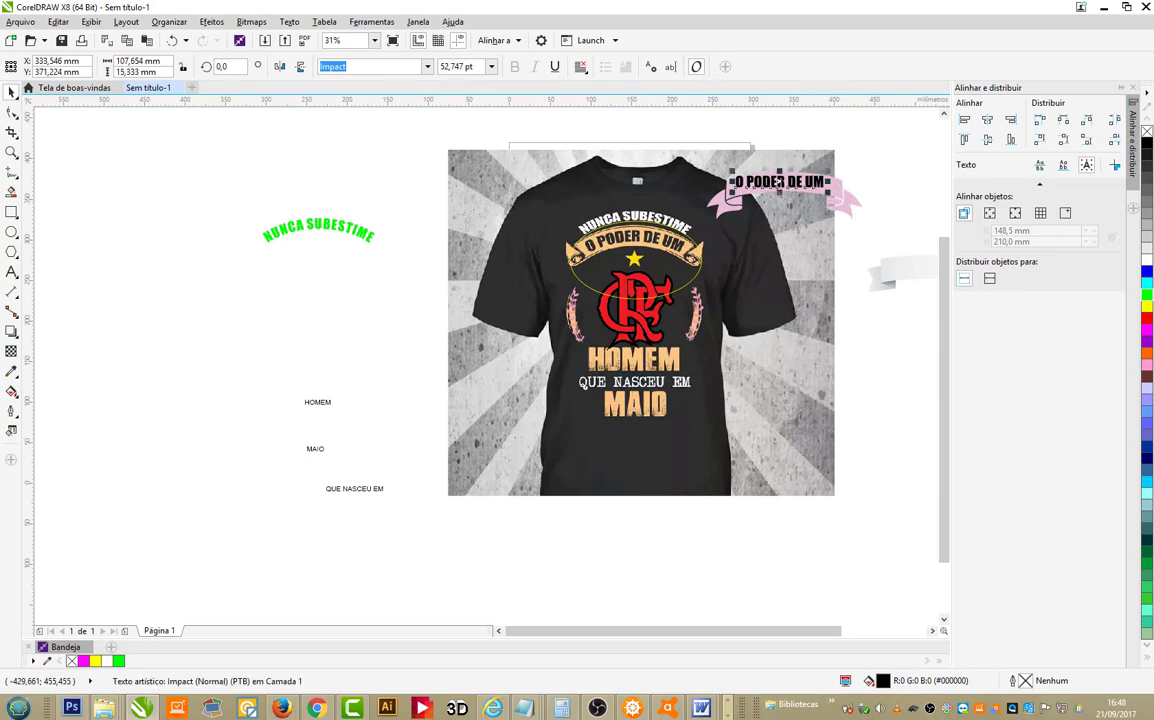
left_click(11, 152)
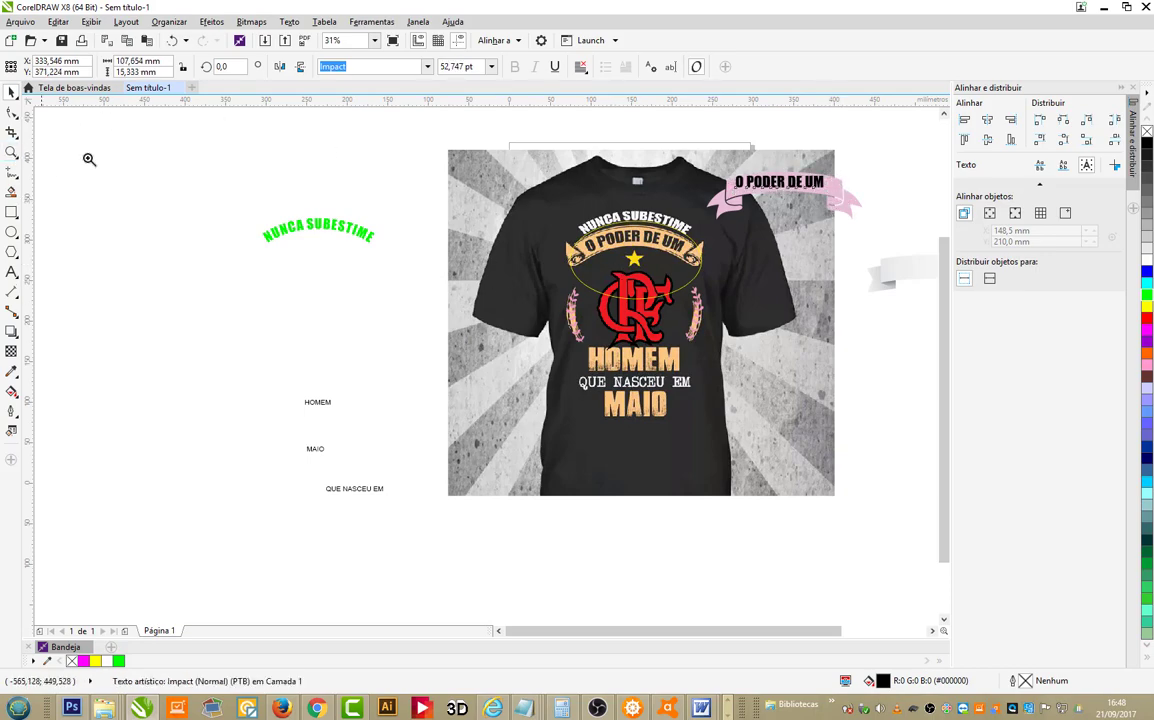
left_click_drag(676, 152, 863, 240)
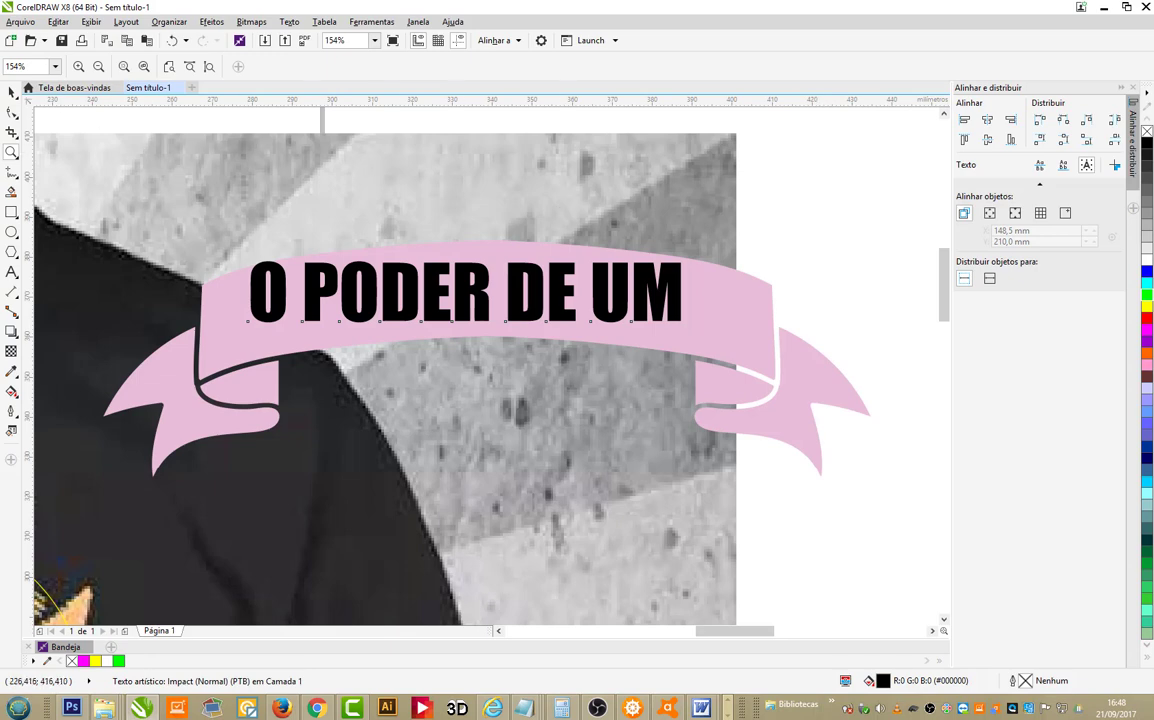
left_click(11, 91)
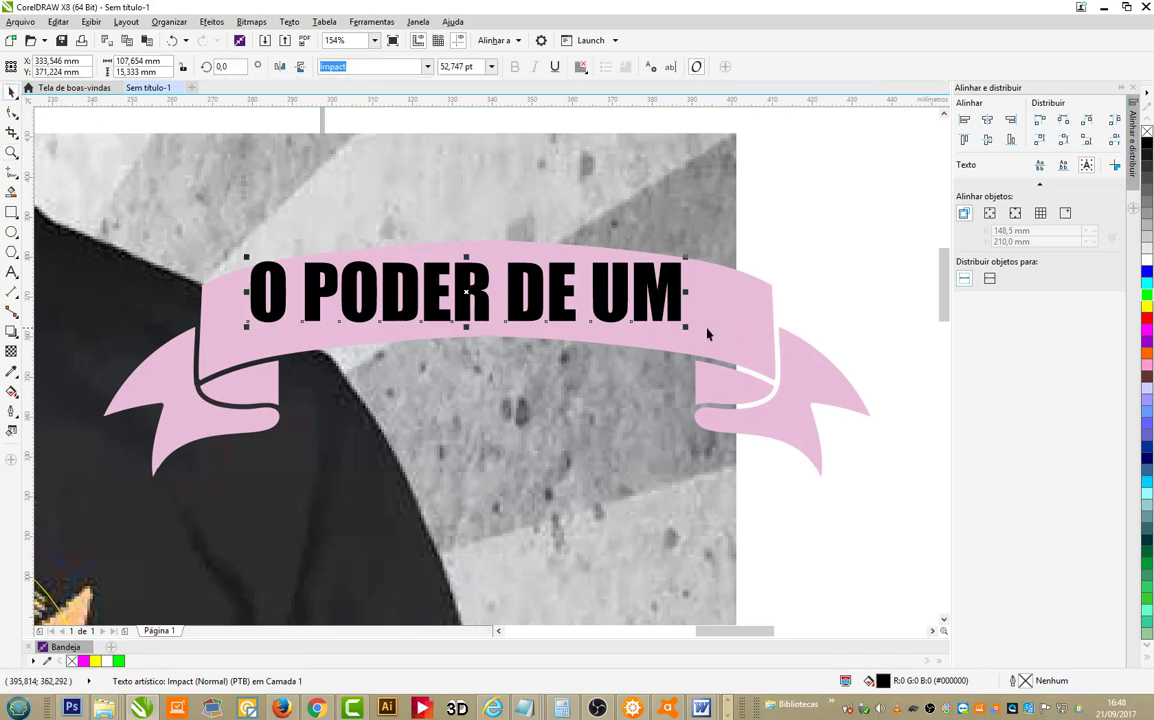
left_click_drag(684, 323, 742, 343)
left_click(762, 330, "shift")
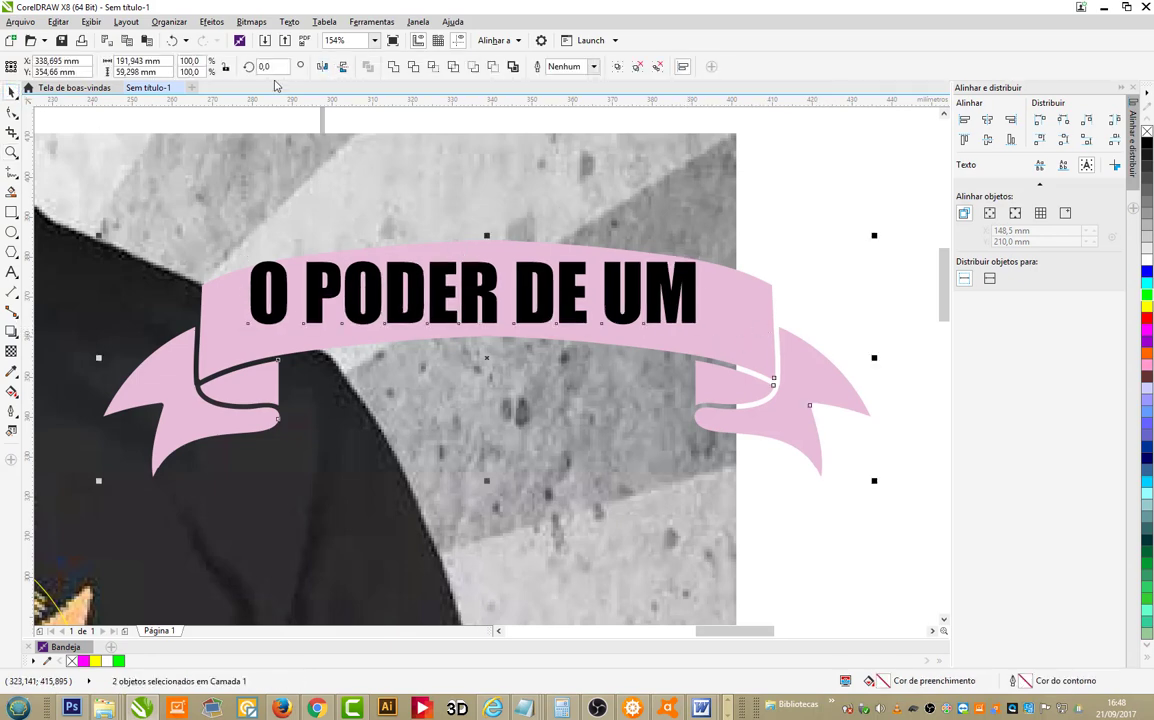
left_click(205, 22)
mouse_move(289, 22)
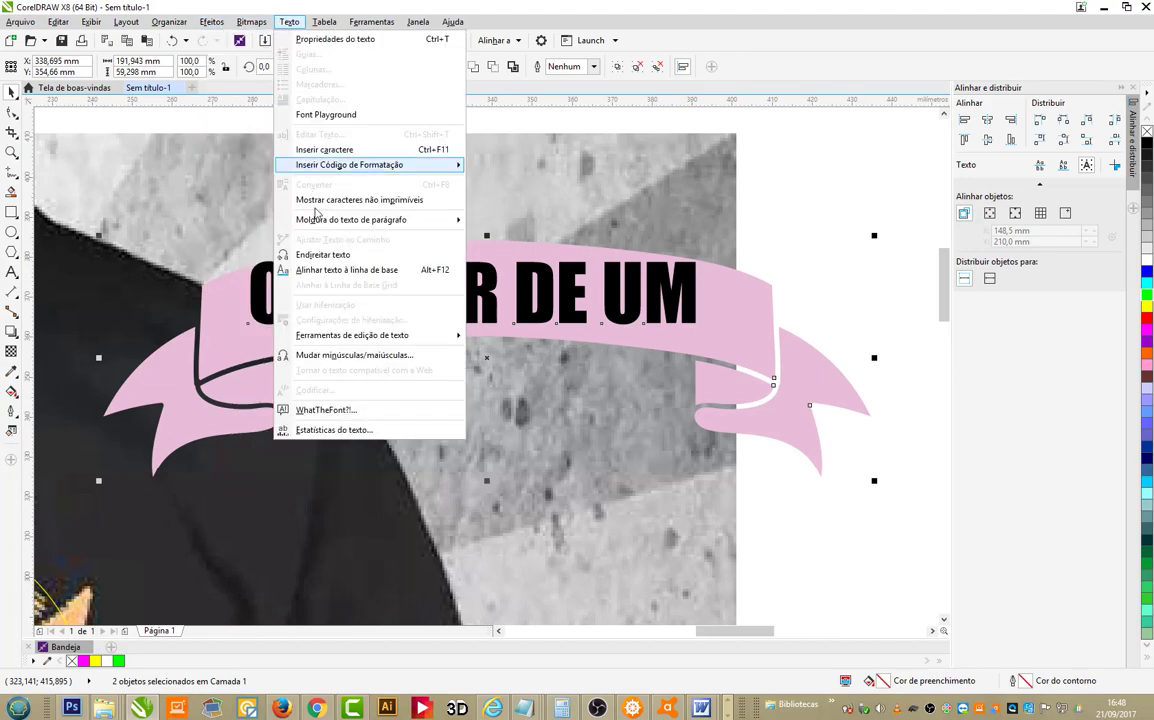
left_click(480, 280)
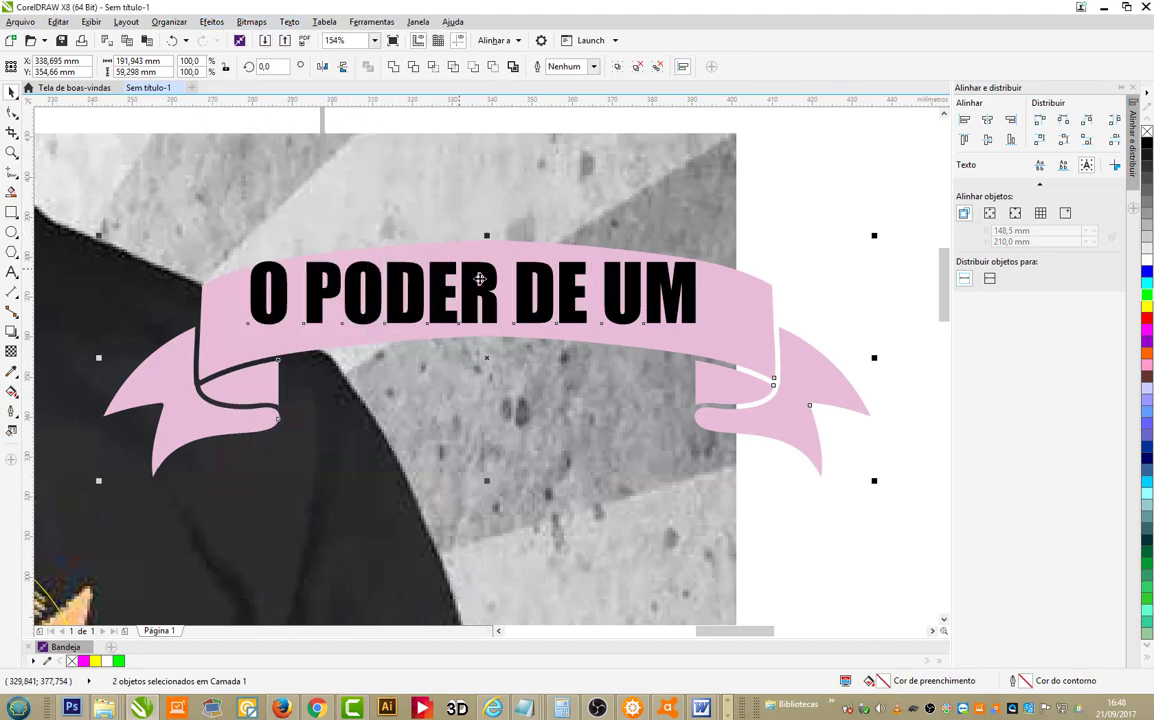
Step: Move the "O PODER DE UM" text straight up, clear of the pink ribbon
left_click(572, 268)
left_click_drag(572, 268, 572, 156)
left_click(459, 290)
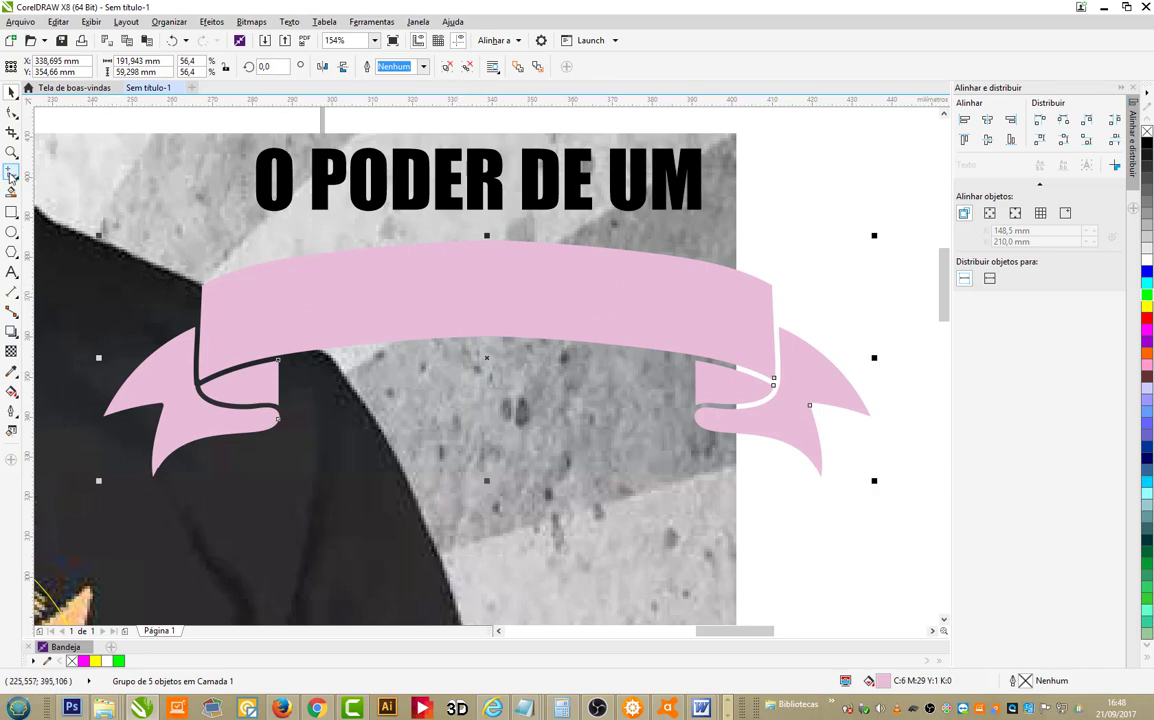
Step: Draw a black-outlined curve about 143 mm wide along the lower edge of the pink ribbon's centre band
left_click(12, 172)
left_click(40, 185)
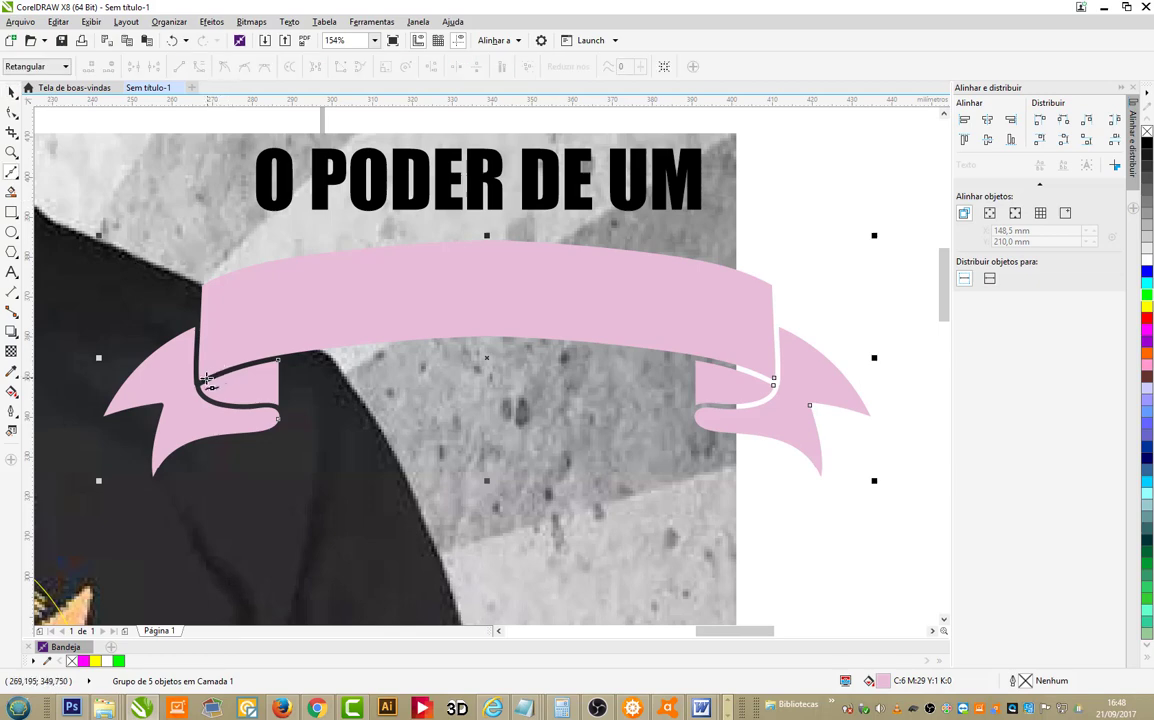
left_click_drag(207, 380, 200, 376)
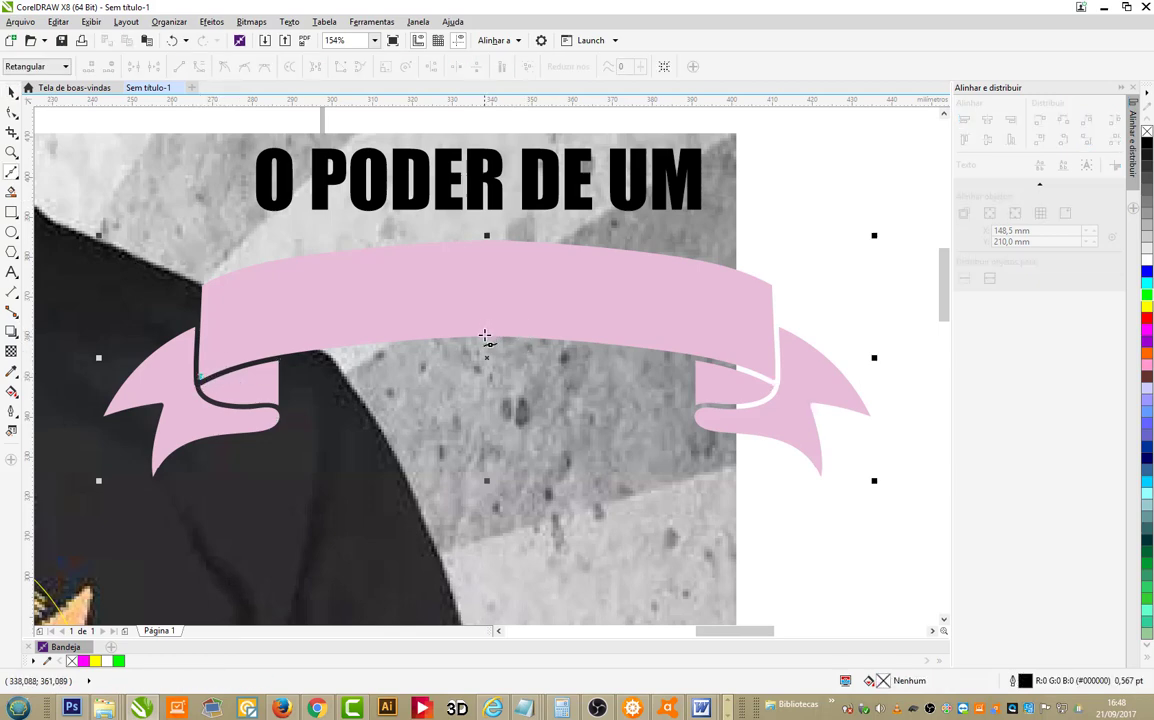
left_click_drag(484, 335, 694, 342)
left_click(704, 362)
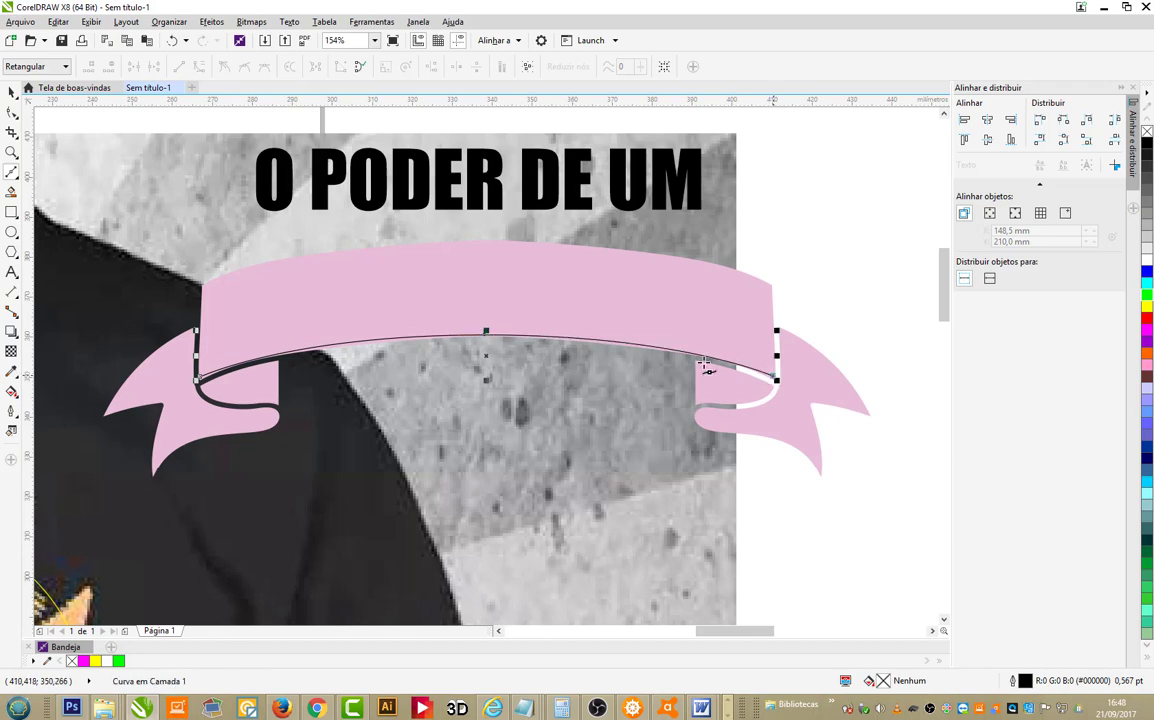
Step: Fit the "O PODER DE UM" text to the curve along the ribbon's lower edge
left_click(11, 91)
left_click(316, 160, "shift")
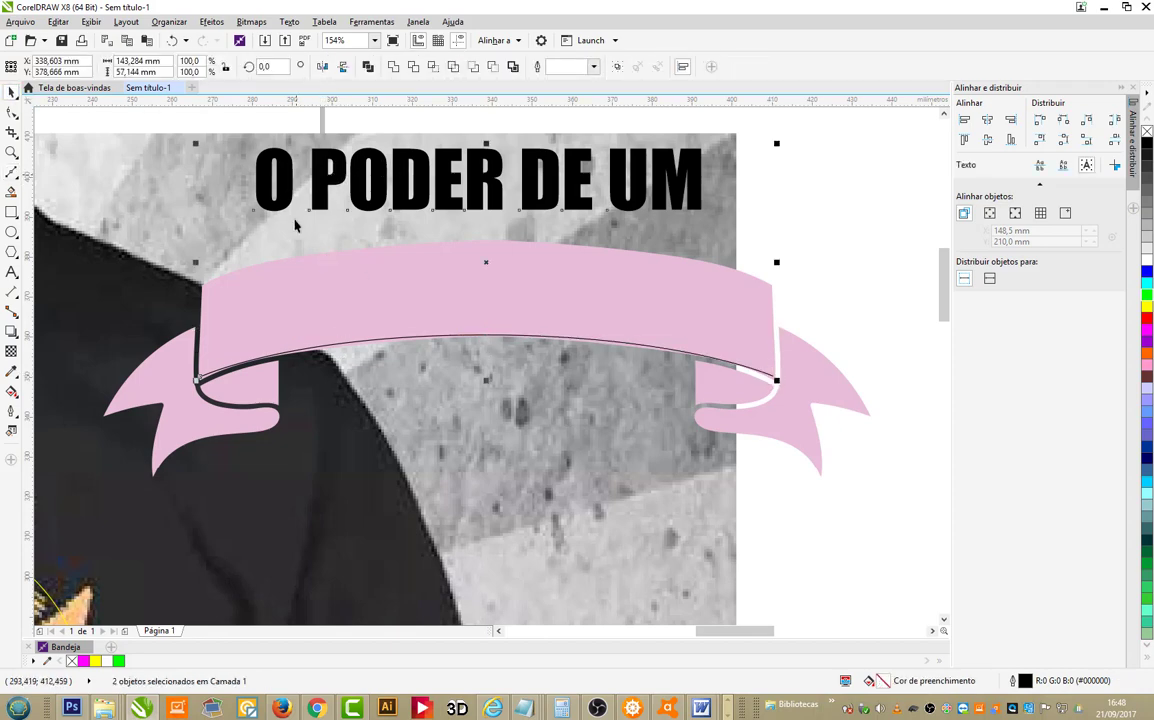
left_click(289, 21)
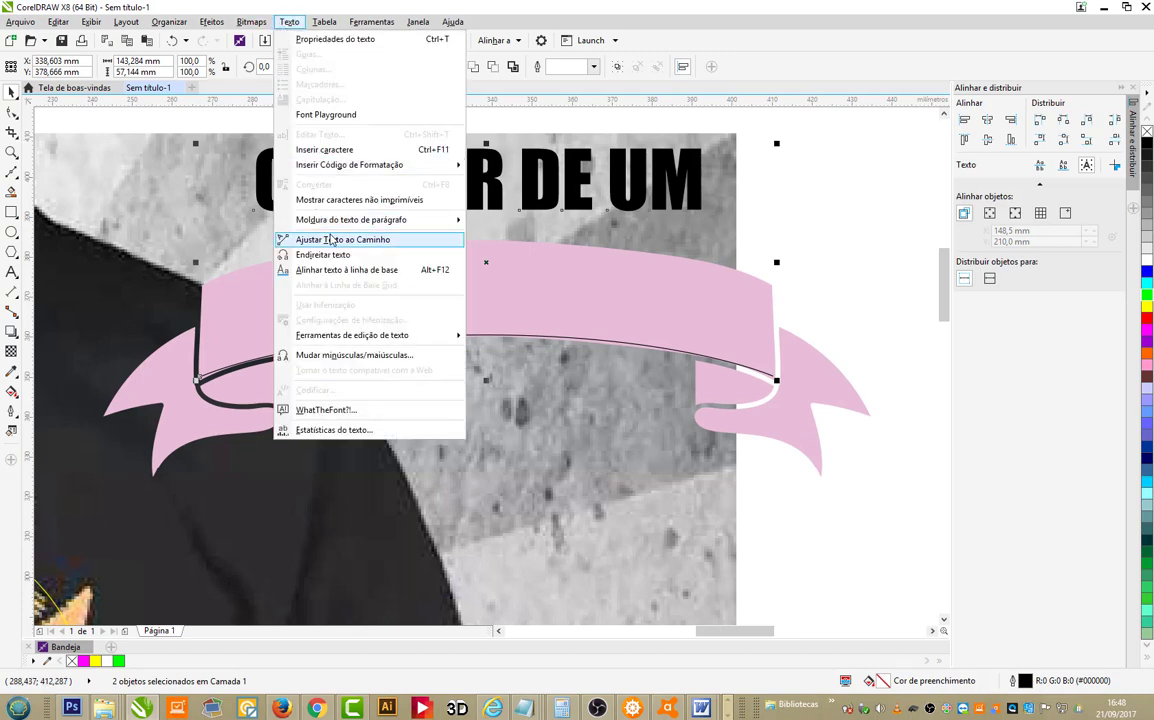
left_click(331, 240)
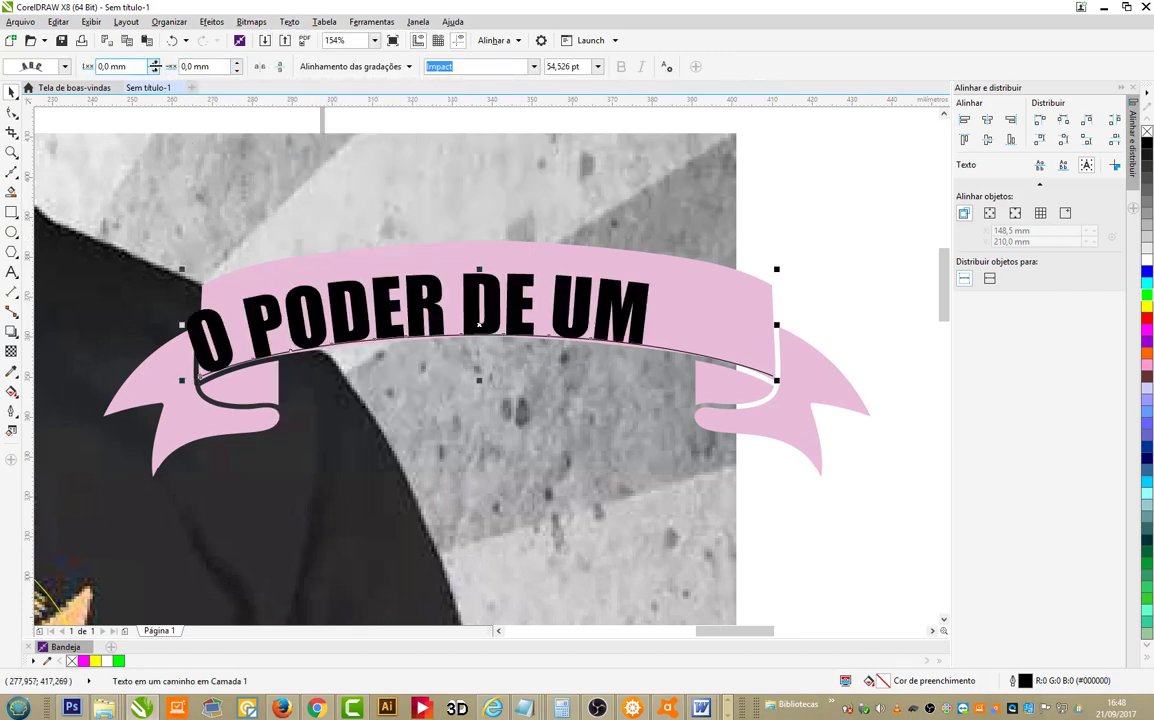
Step: Set the fitted text's distance from the path to 3.5 mm and increase its horizontal offset until it is centred on the ribbon
left_click(154, 62)
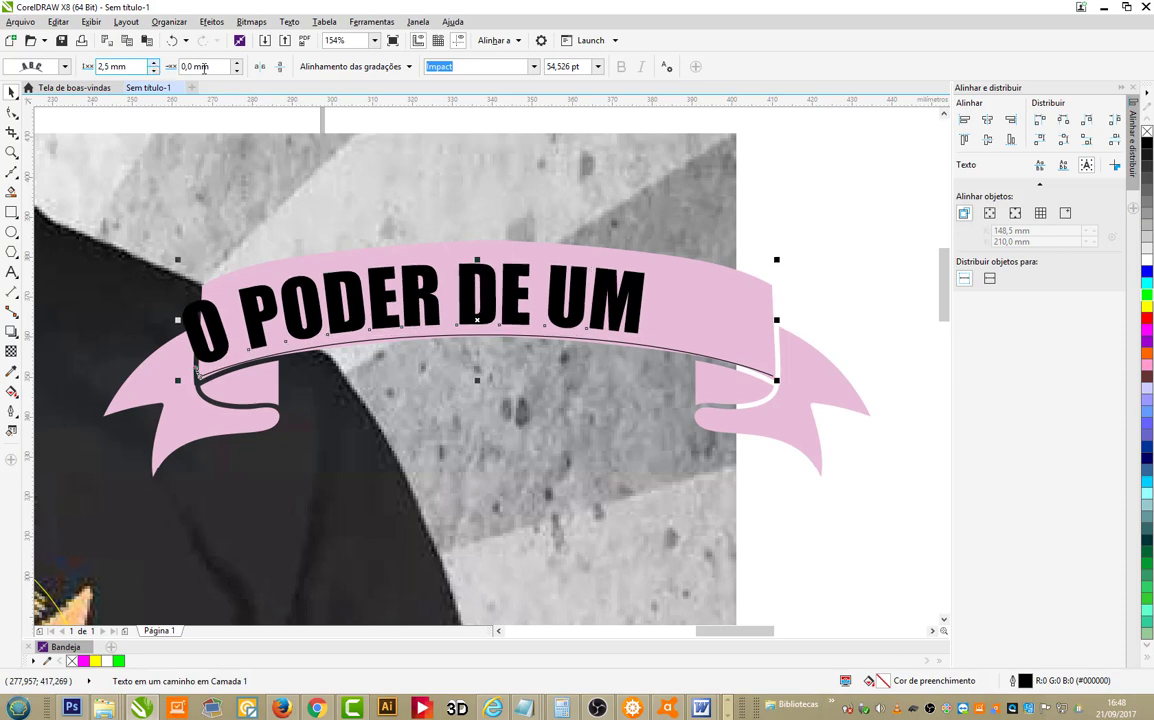
left_click(237, 62)
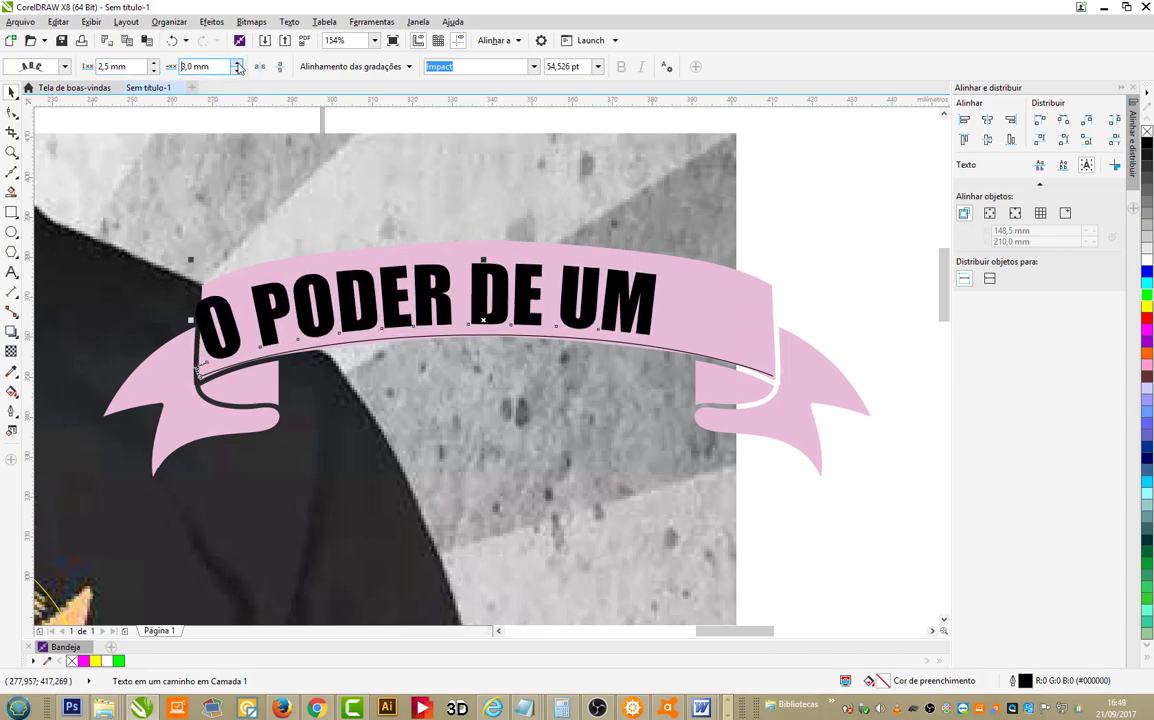
left_click(237, 62)
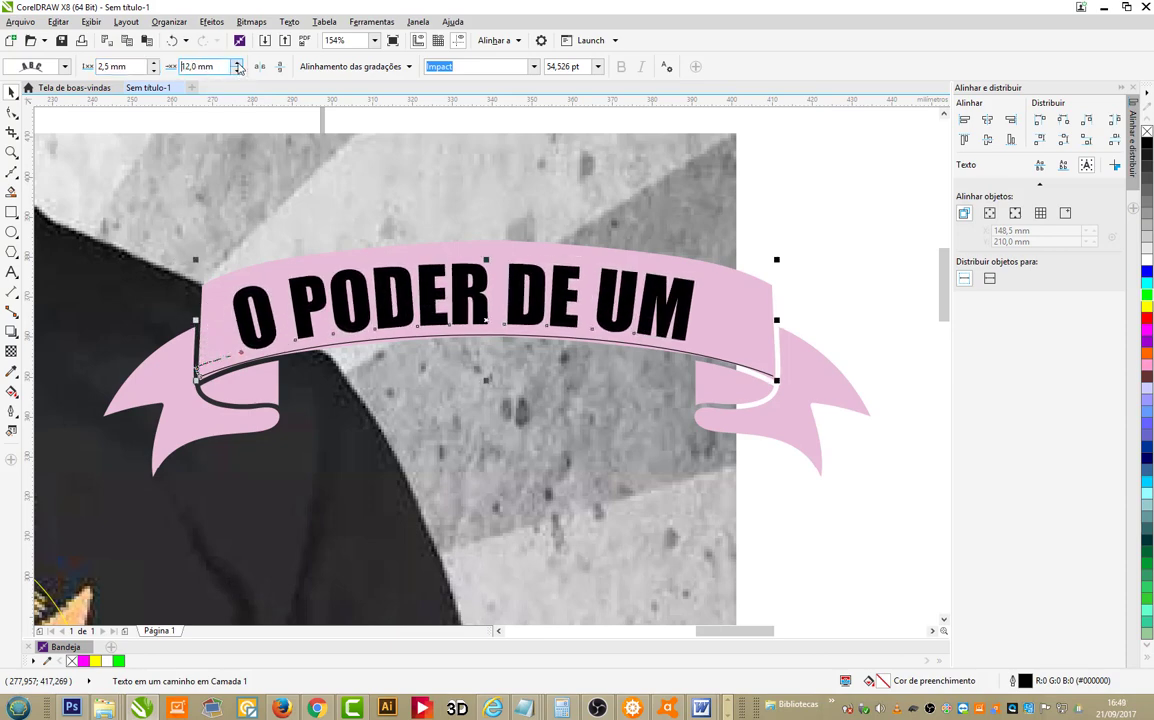
left_click(237, 62)
left_click(154, 62)
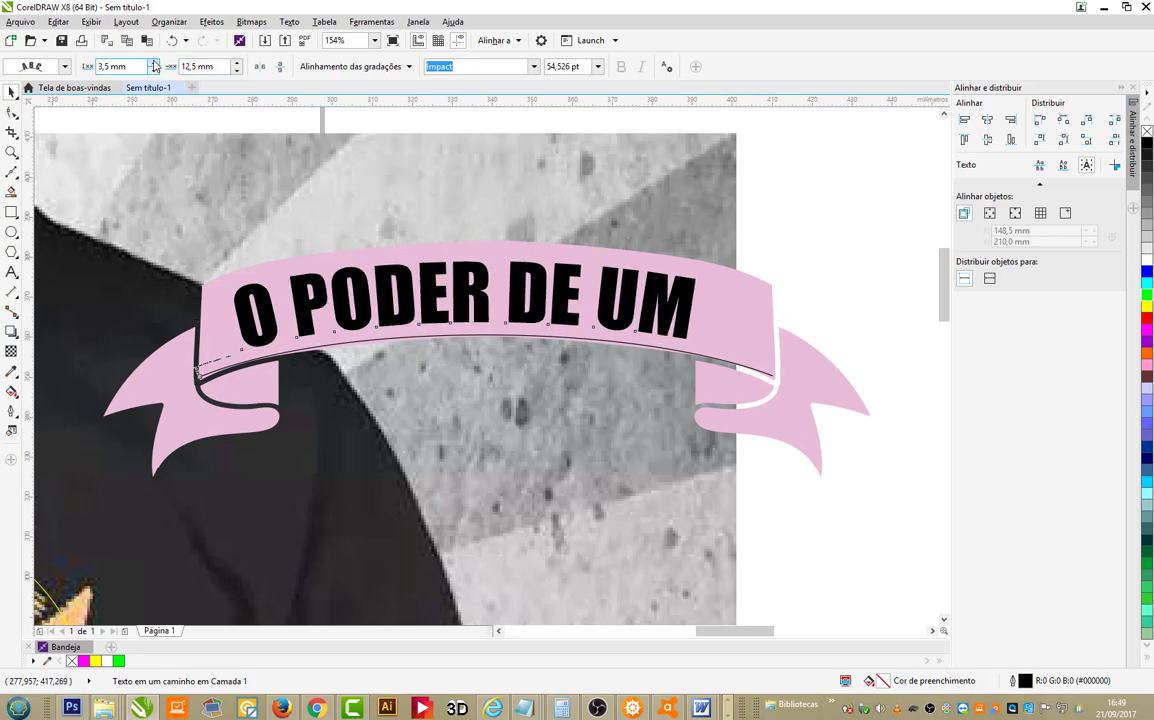
left_click(154, 62)
left_click(237, 63)
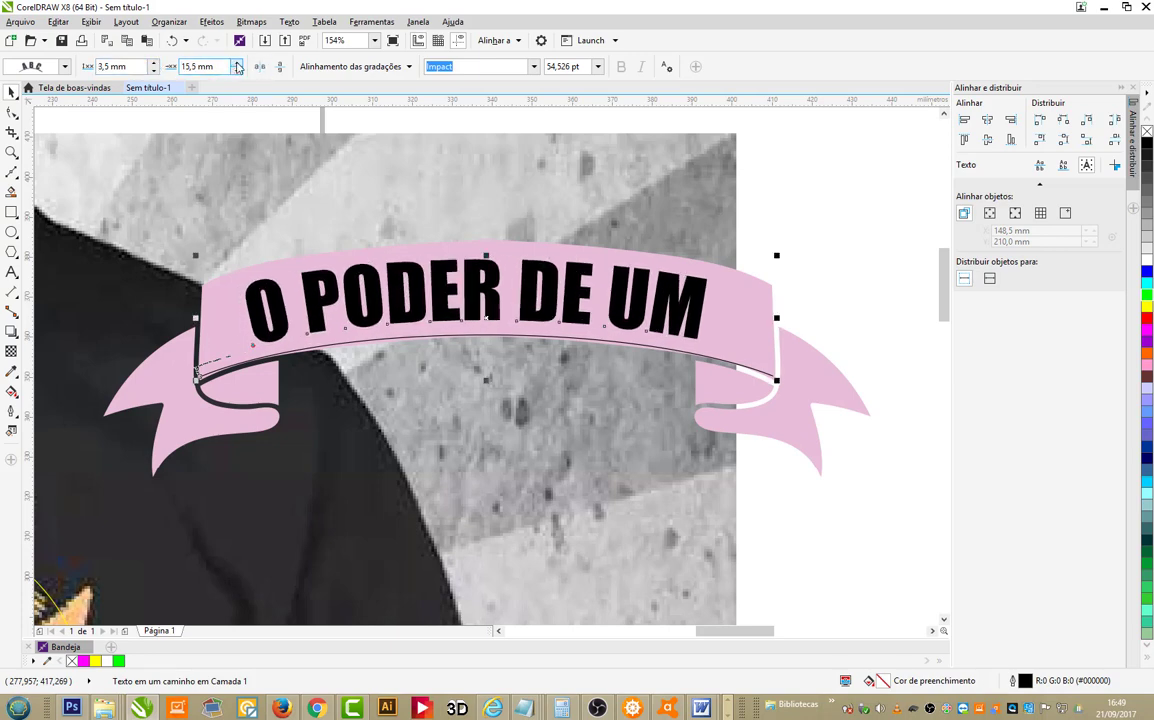
Step: Break the "O PODER DE UM" text apart from its guide curve and delete the curve, keeping the pink ribbon
left_click(521, 300)
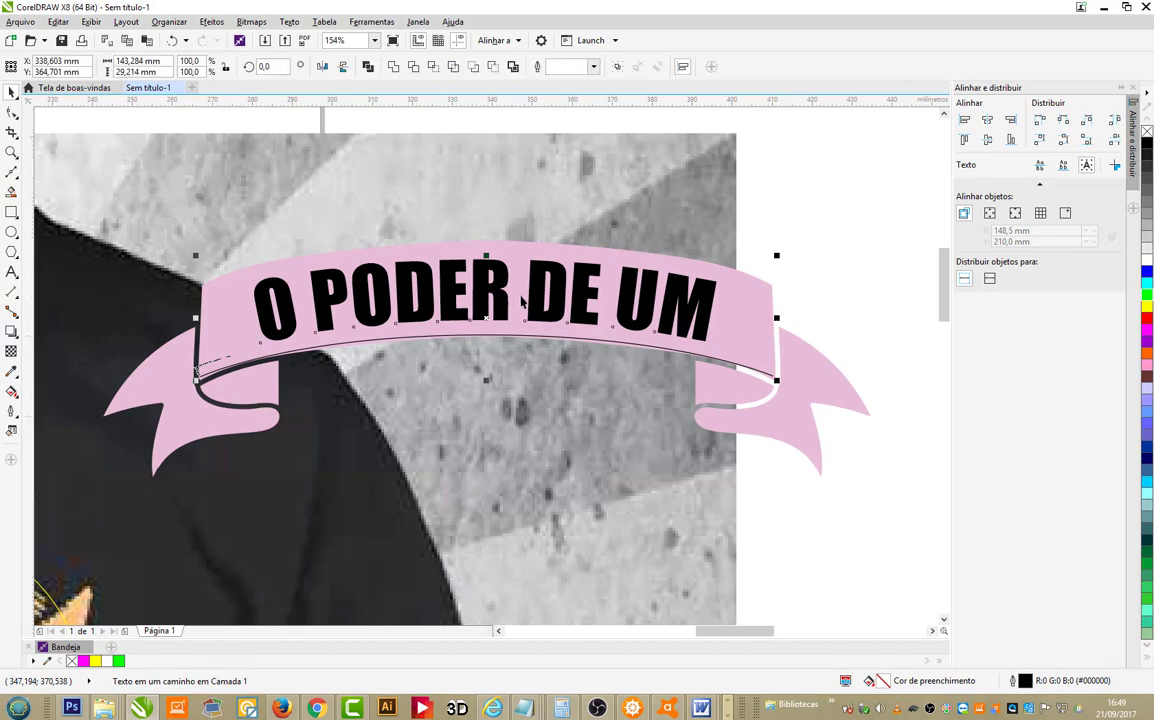
left_click(758, 258)
left_click(722, 363)
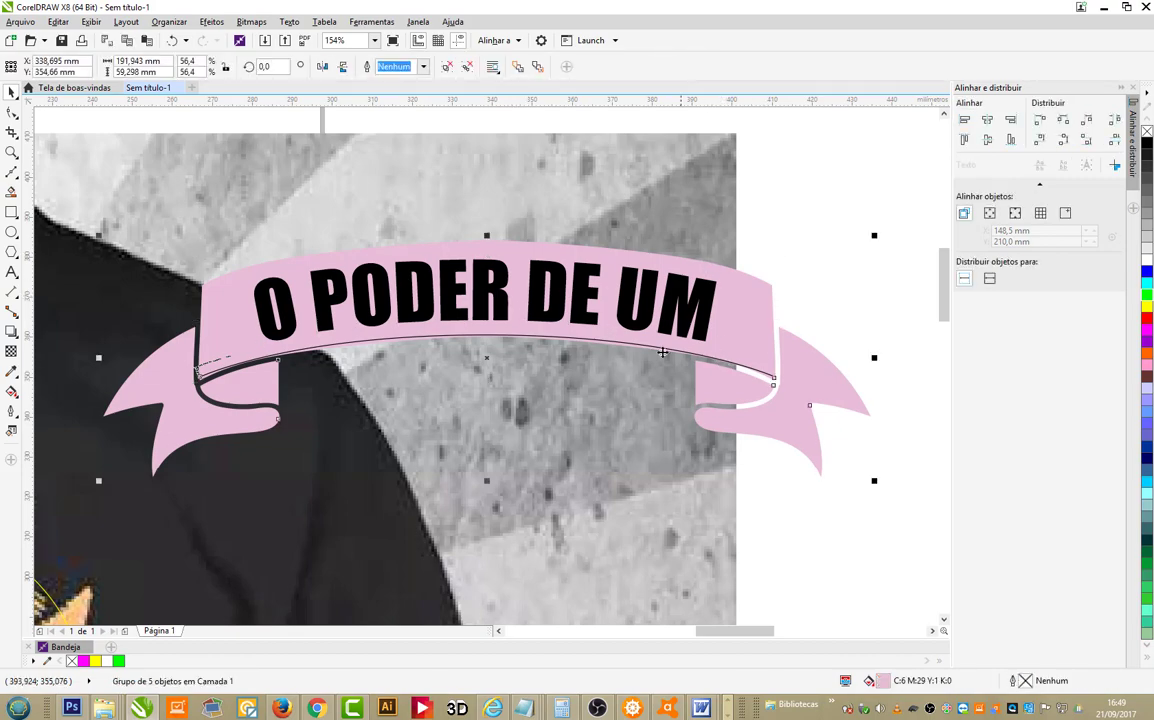
key("Delete")
key("ctrl+z")
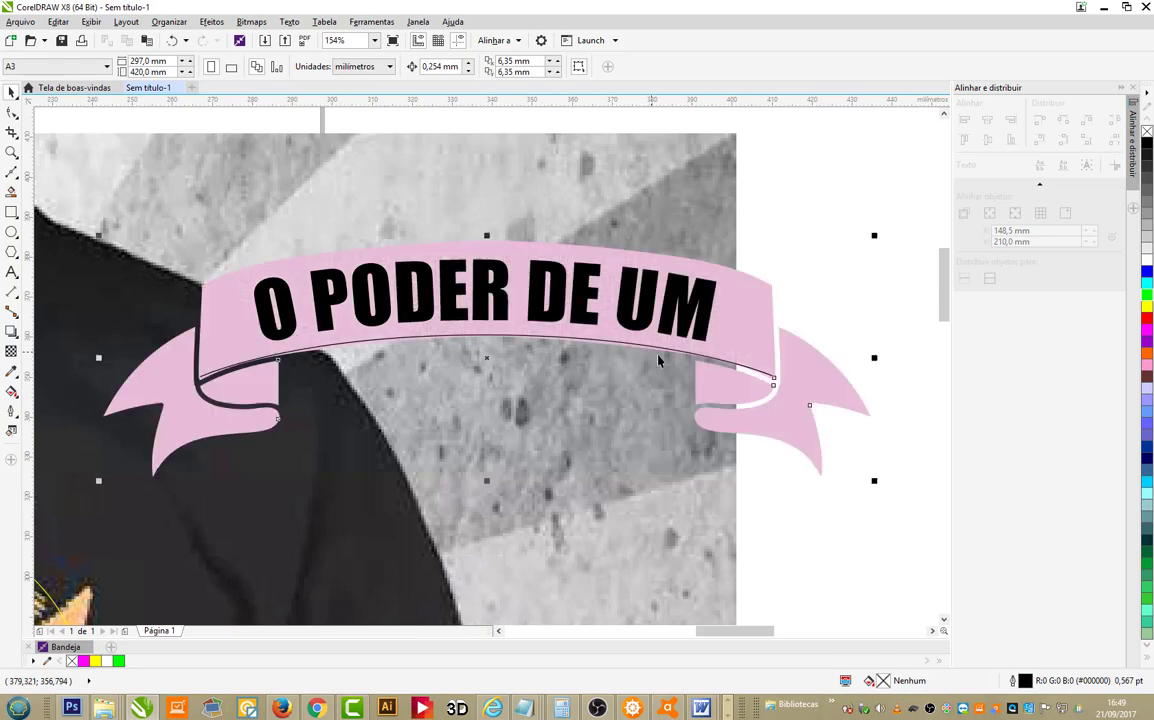
left_click(597, 312)
left_click(612, 349)
scroll(650, 352, "down", 5)
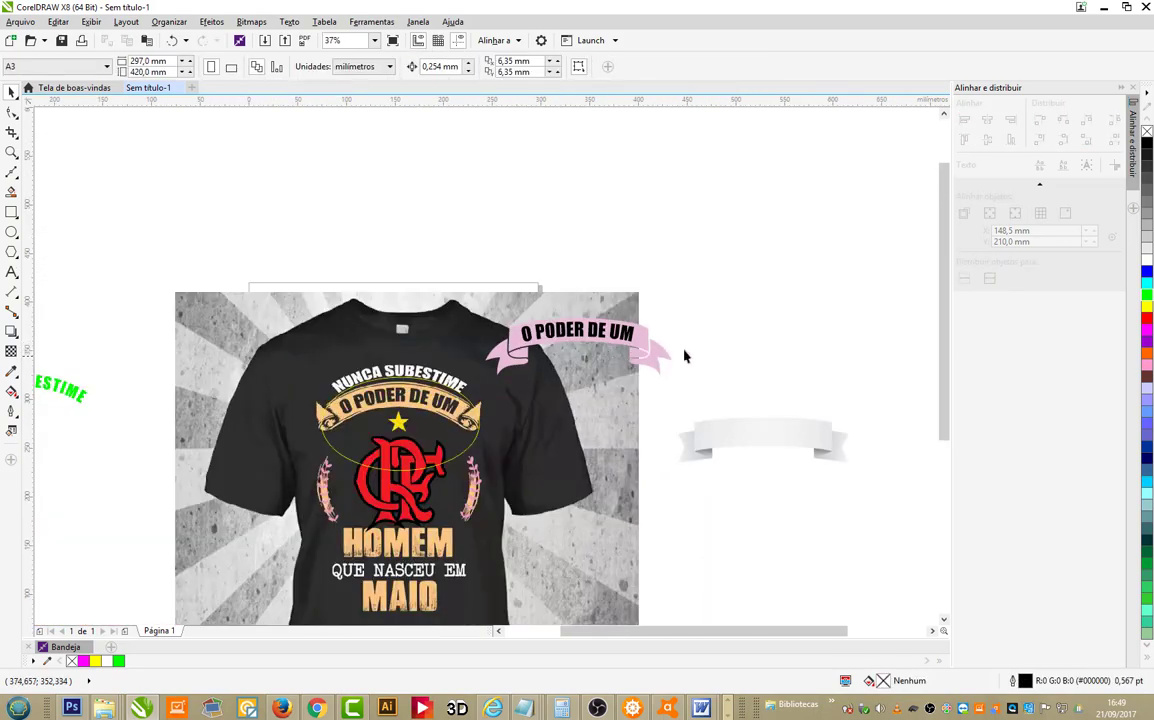
Step: Place the pink ribbon and its text as one group beyond the photo's upper-left corner, and delete the yellow ellipse
left_click_drag(676, 316, 463, 410)
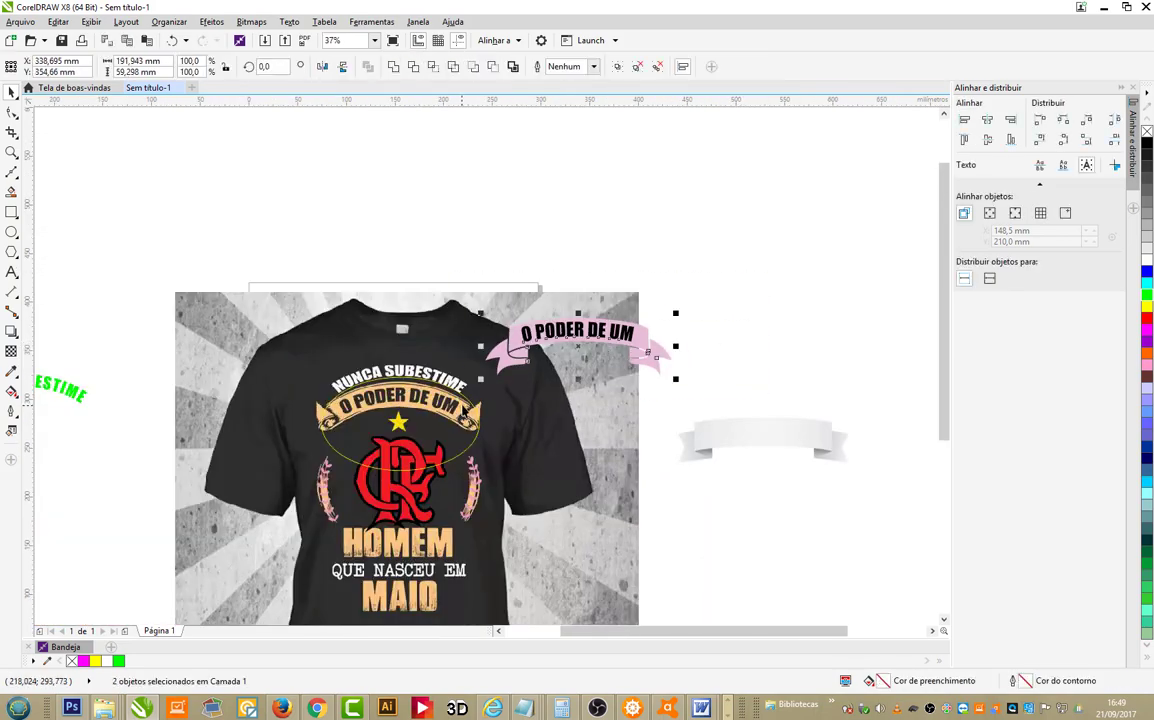
key("ctrl+g")
left_click_drag(583, 335, 152, 240)
key("Escape")
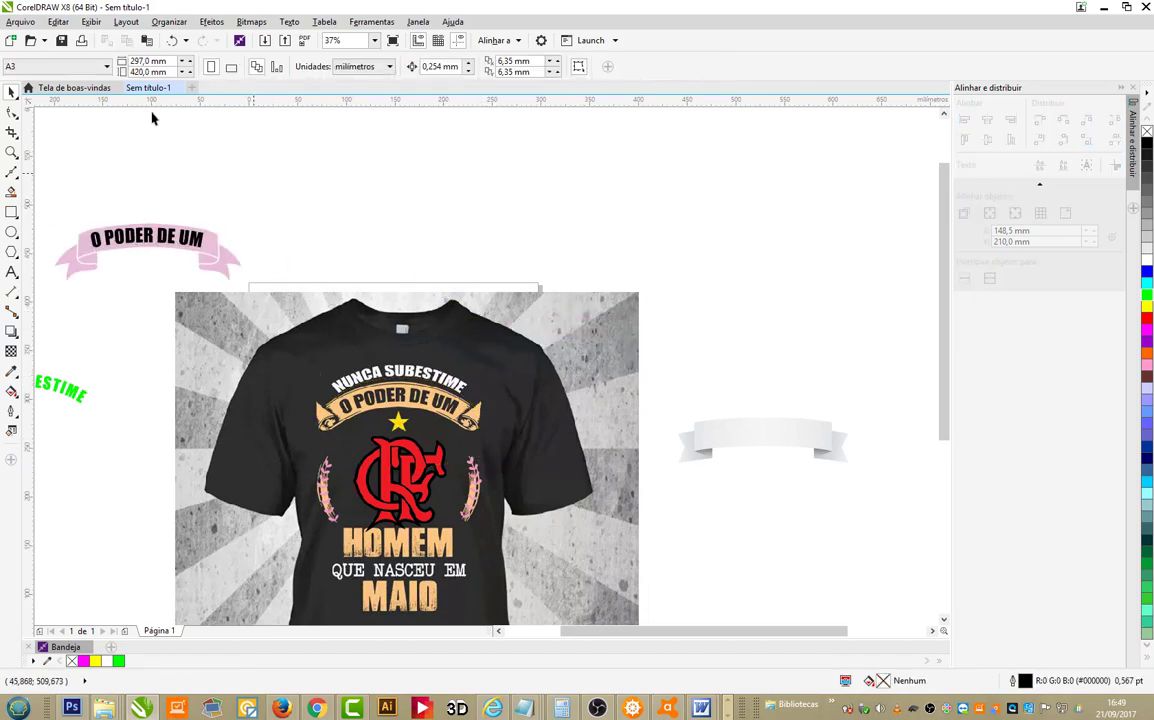
Step: Draw a five-pointed star about 24 by 23 mm over the yellow star above the shirt's crest
left_click(11, 253)
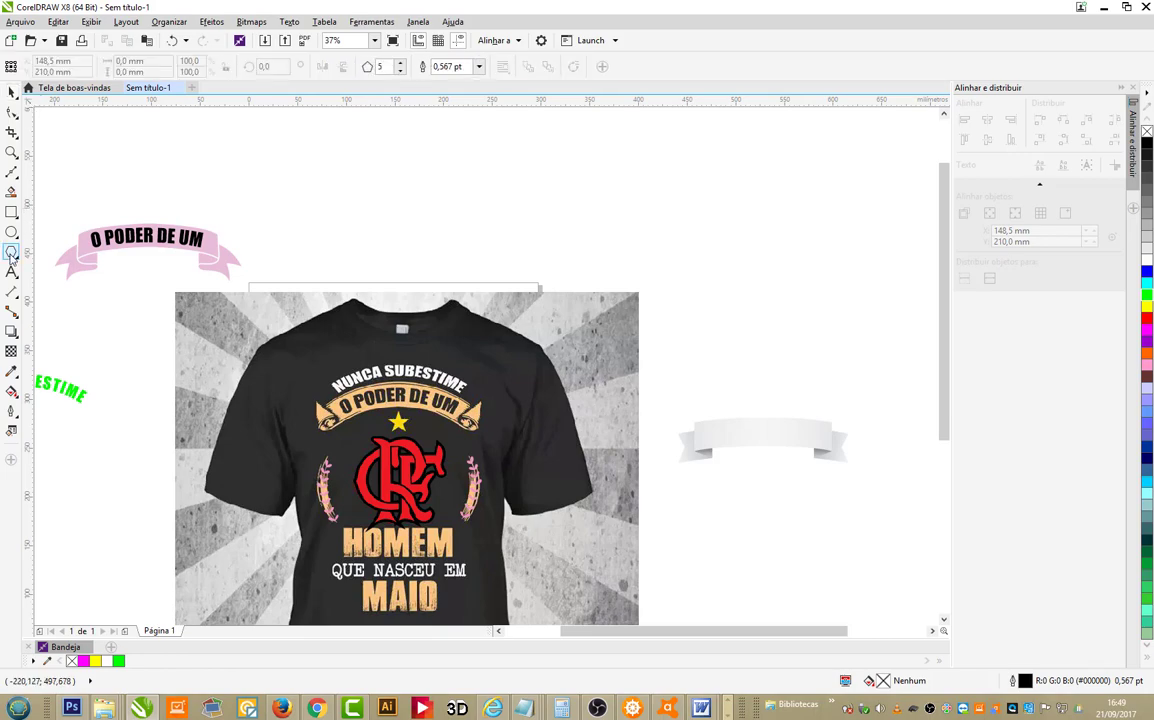
left_click(11, 253)
left_click(50, 265)
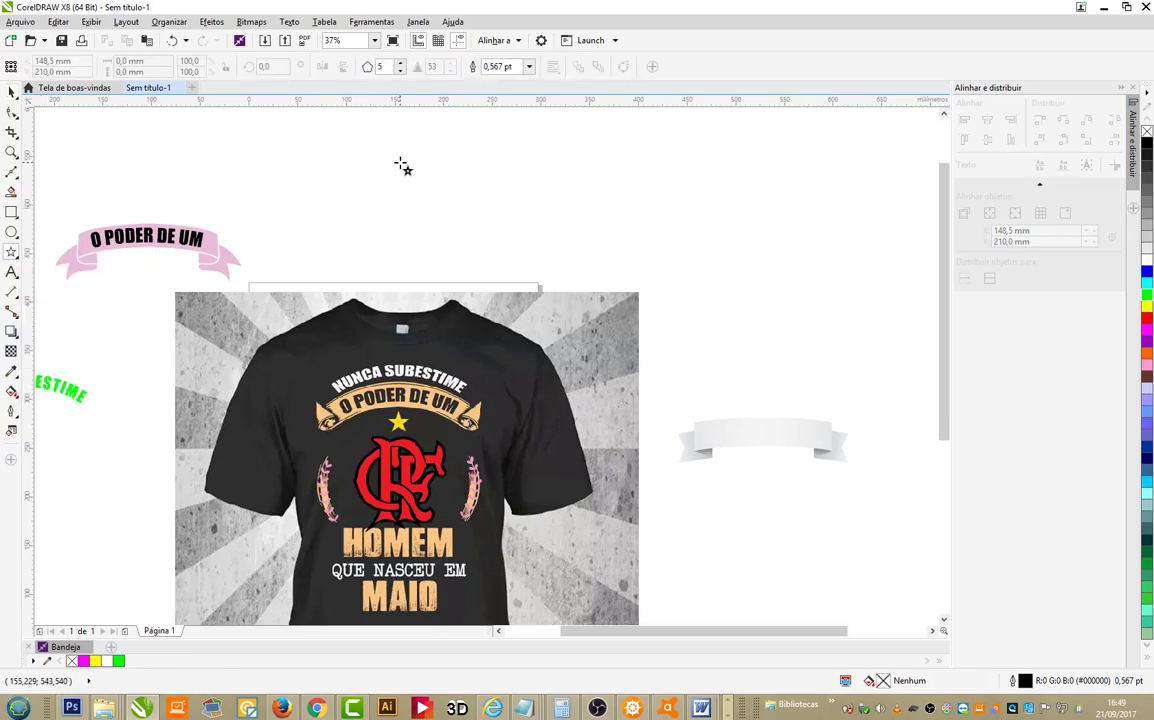
mouse_move(399, 163)
left_mouse_down()
mouse_move(439, 198)
mouse_move(415, 244)
mouse_move(414, 437)
left_mouse_up()
left_click(11, 91)
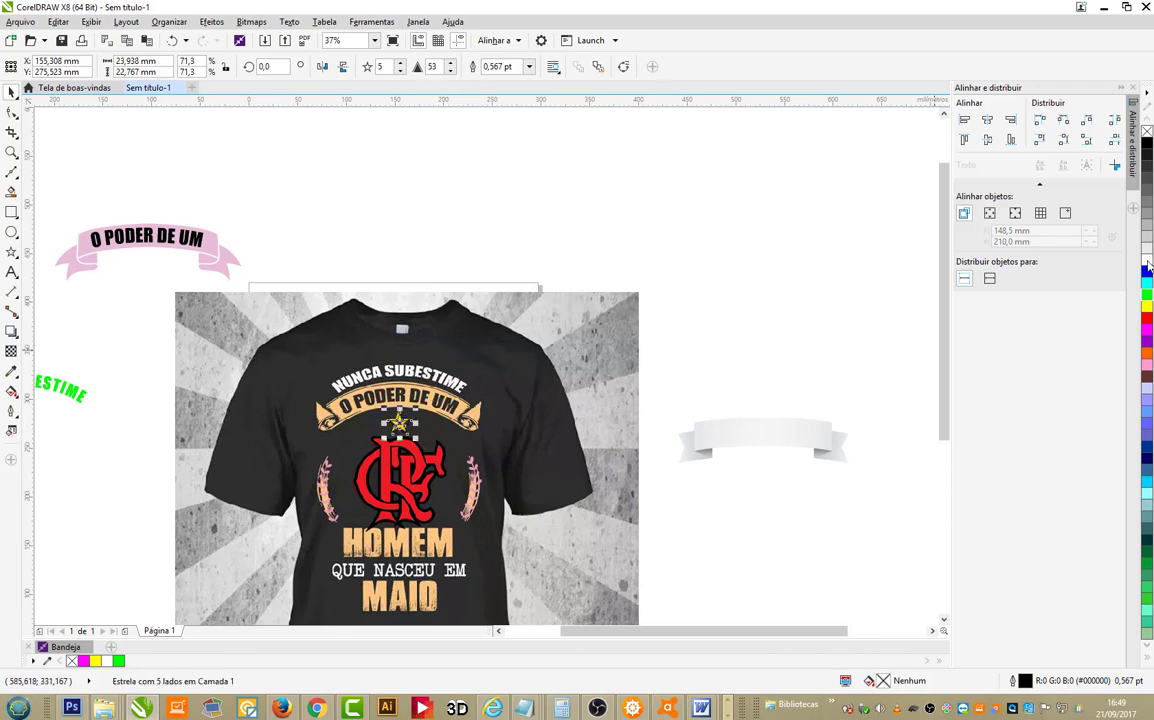
Step: Fill the star above the crest with red (#FF0000) and nudge it into place over the photo's star
left_click(1147, 320)
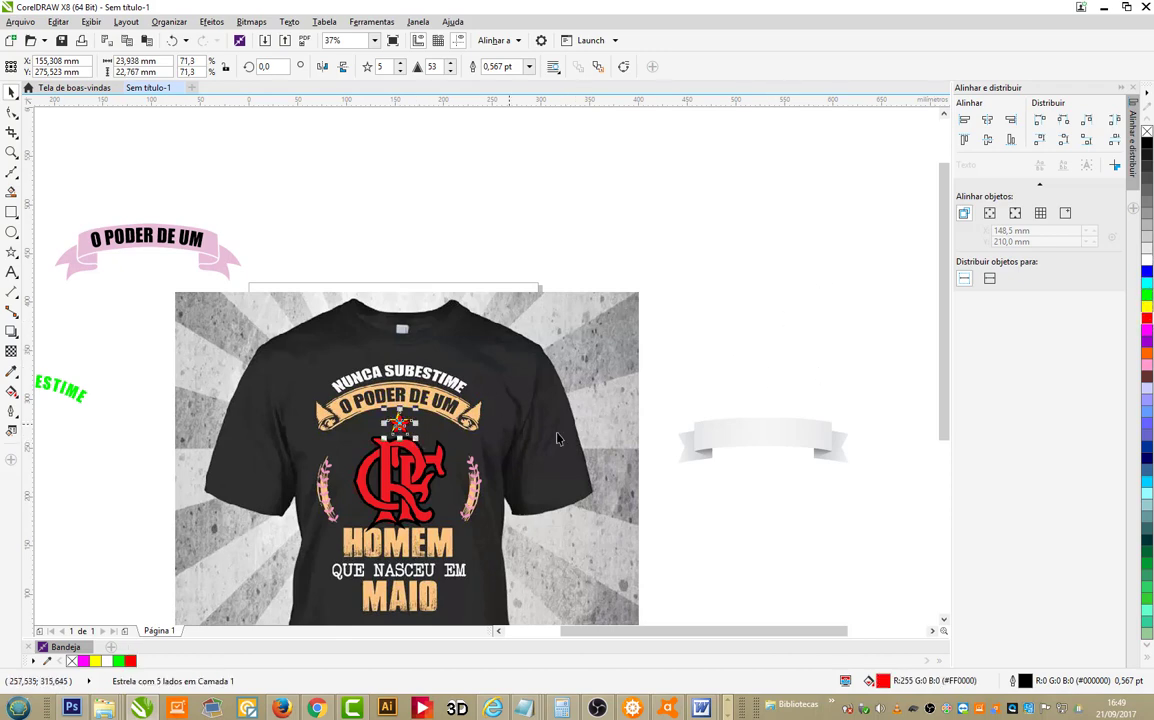
left_click_drag(399, 424, 399, 427)
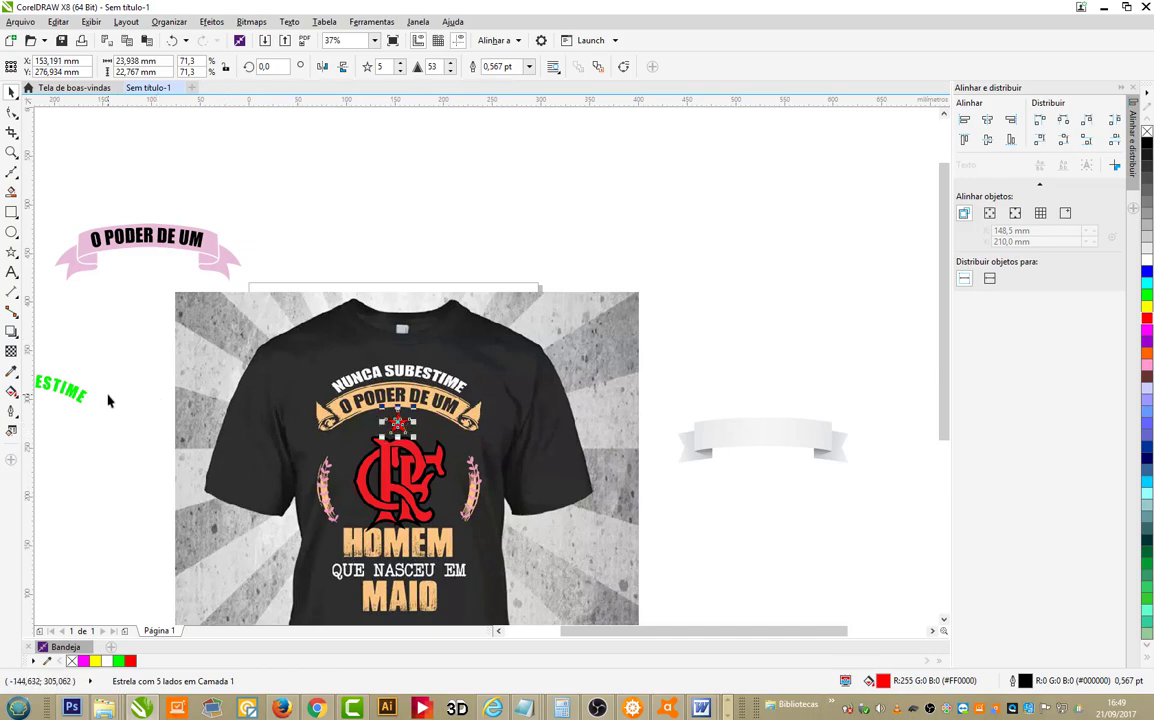
Step: Move the HOMEM and MAIO texts beside the shirt's lower lettering and enlarge them, bringing HOMEM to about 106 pt
scroll(108, 400, "down", 2)
left_click_drag(72, 499, 90, 471)
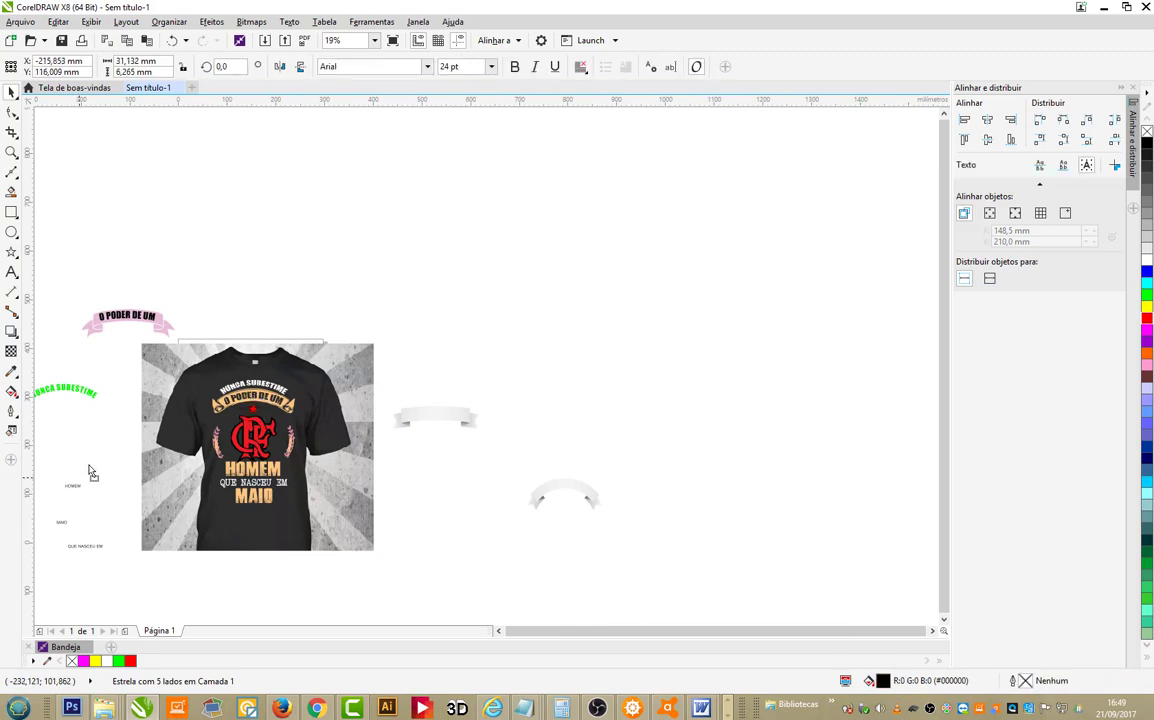
left_click_drag(59, 528, 120, 491)
left_click(178, 528)
left_click_drag(63, 452, 377, 488)
left_click(104, 229)
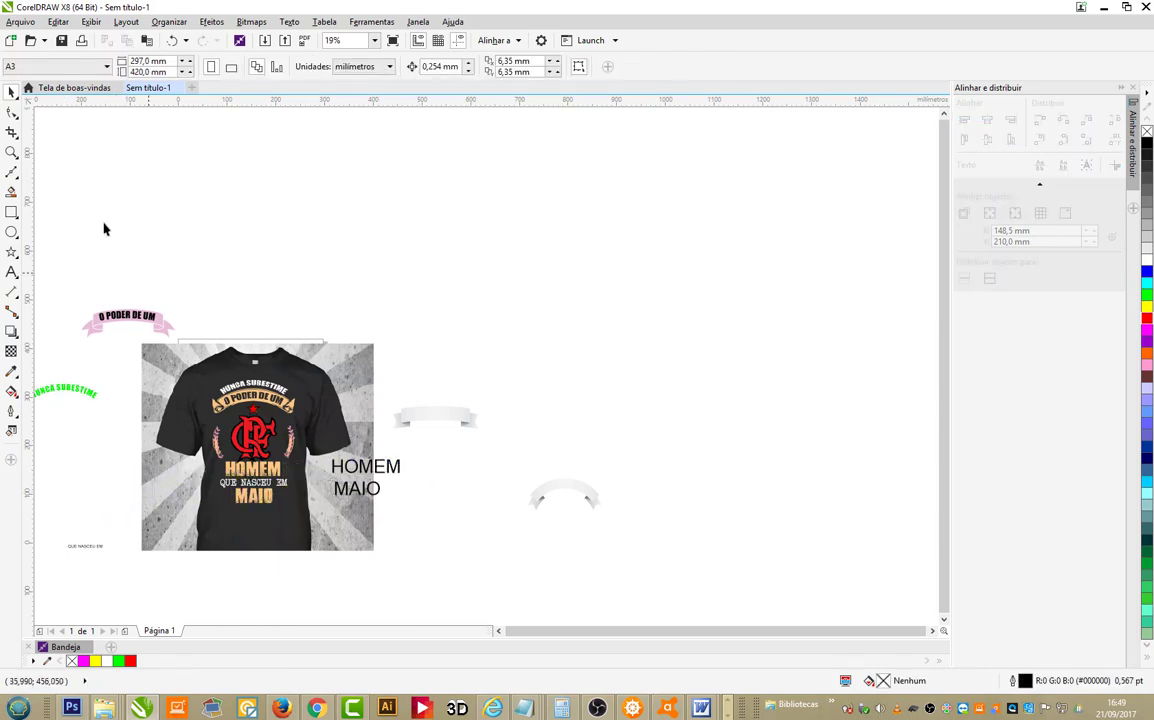
Step: Set the enlarged HOMEM text's font to Armalite Rifle and place a copy of it above and to the right
left_click(11, 151)
left_click_drag(412, 540, 215, 410)
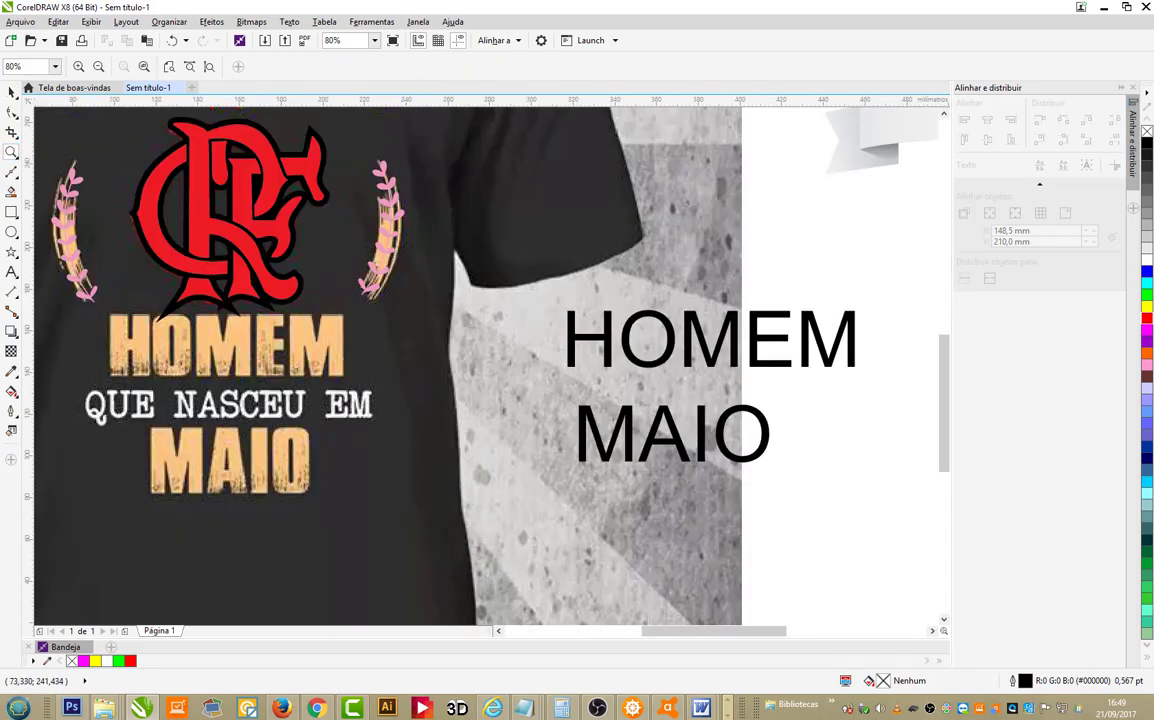
left_click(12, 92)
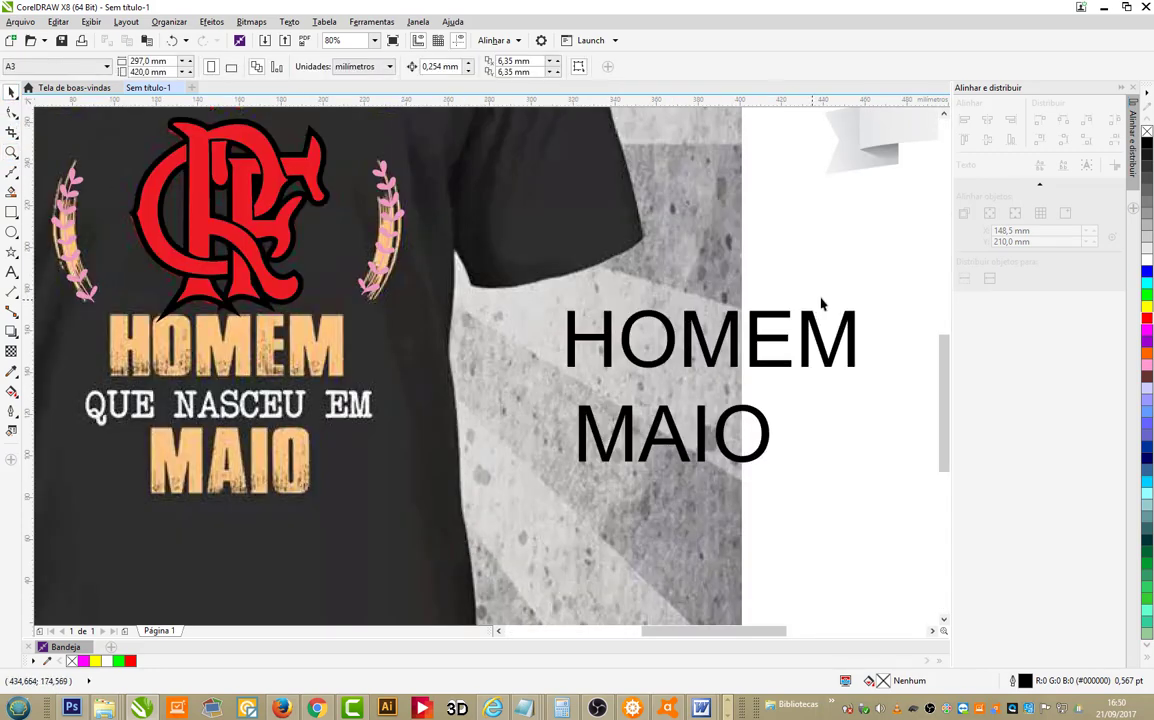
left_click(822, 318)
left_click(429, 67)
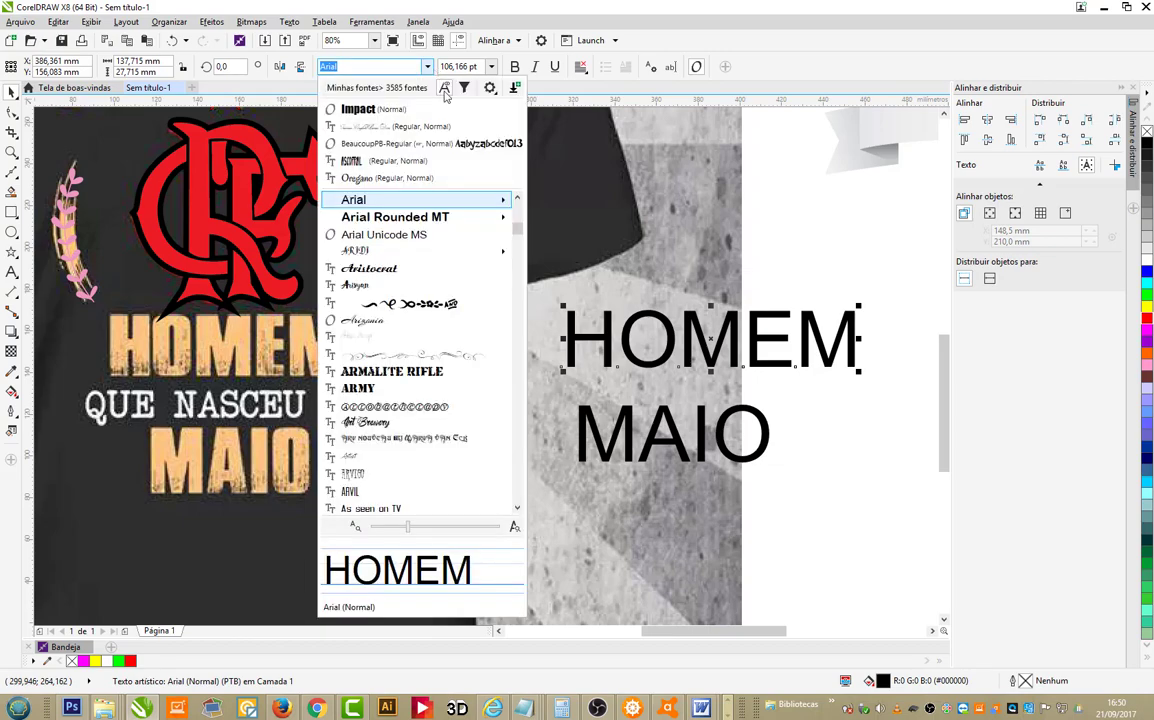
scroll(518, 512, "down", 3)
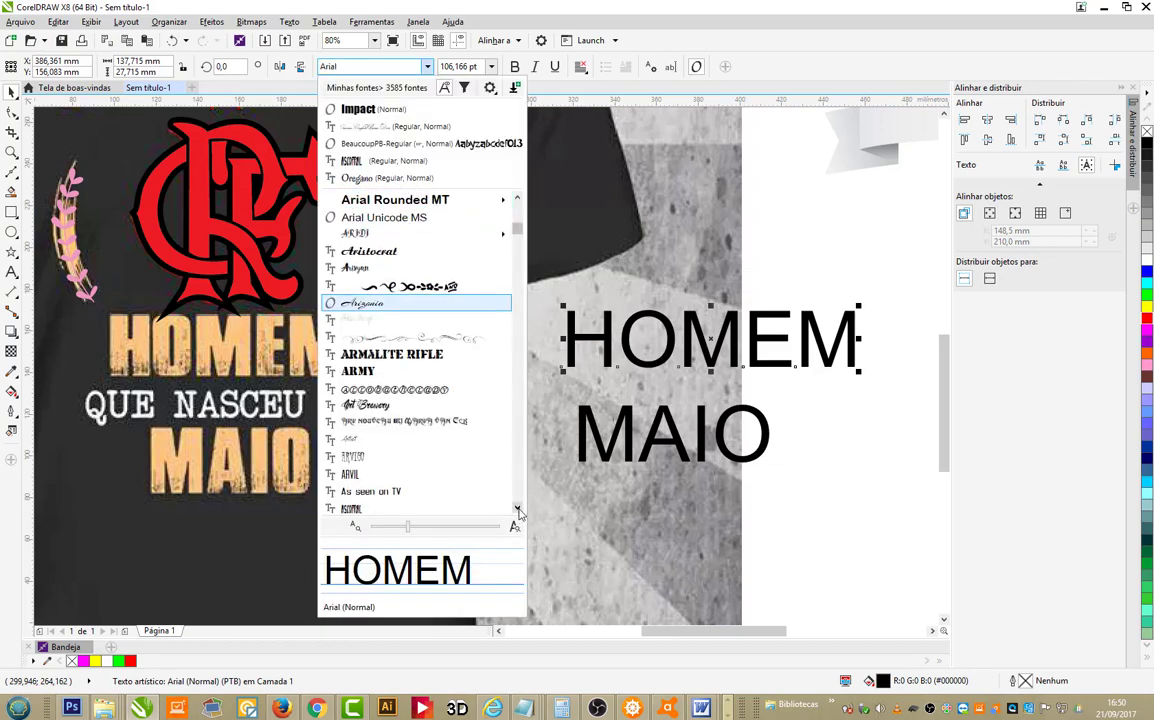
left_click(518, 510)
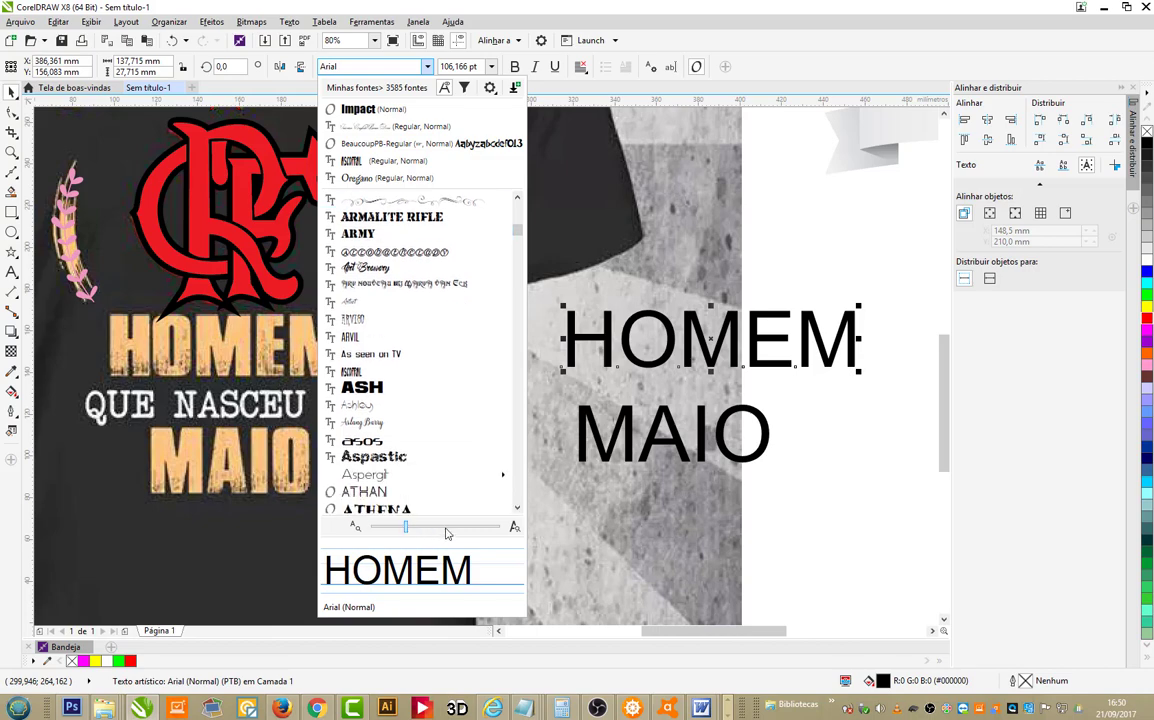
left_click(408, 532)
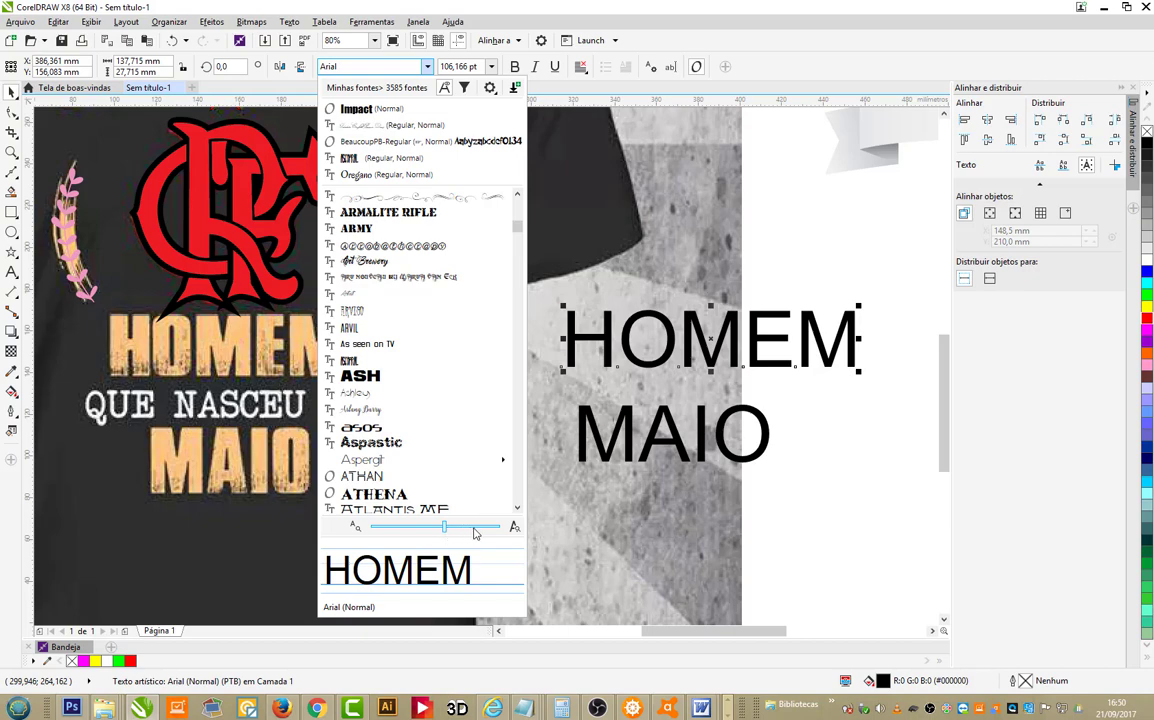
left_click(475, 533)
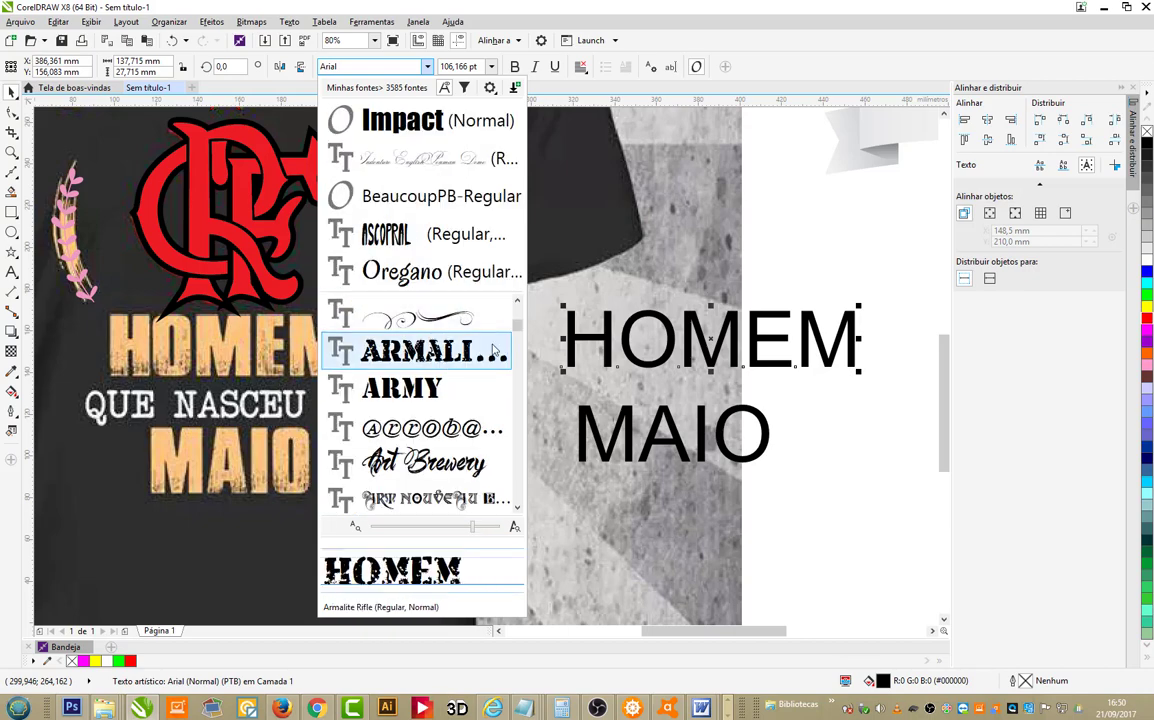
left_click(478, 350)
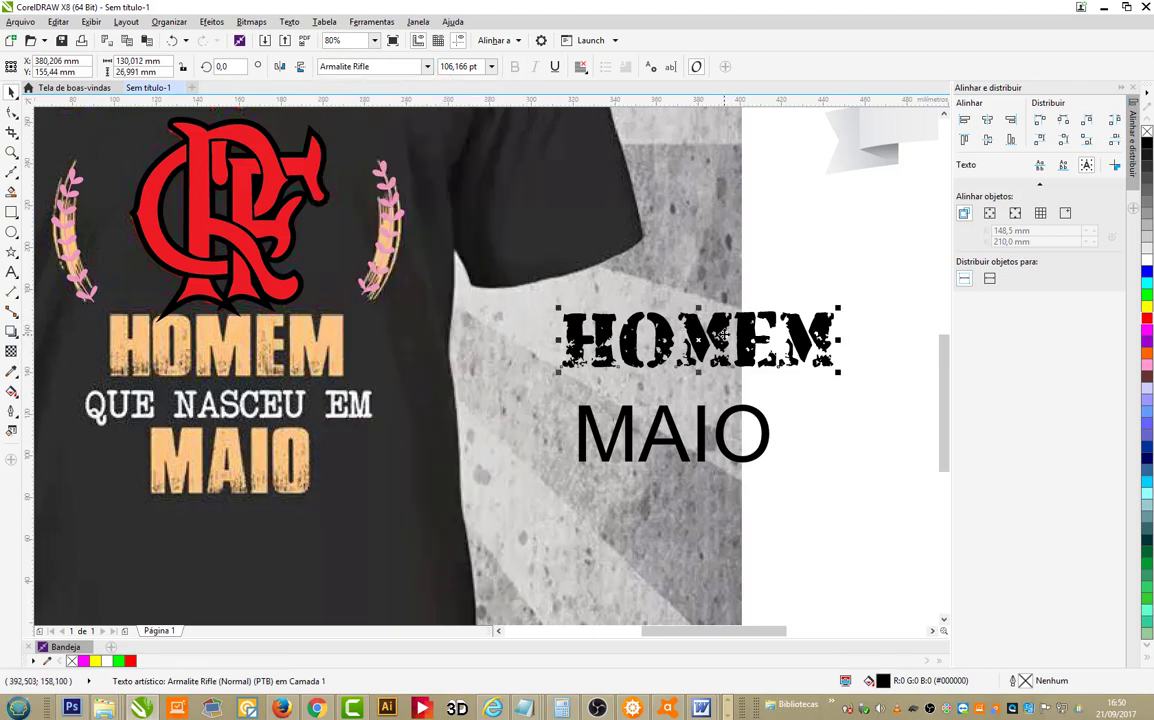
left_click_drag(650, 302, 752, 182)
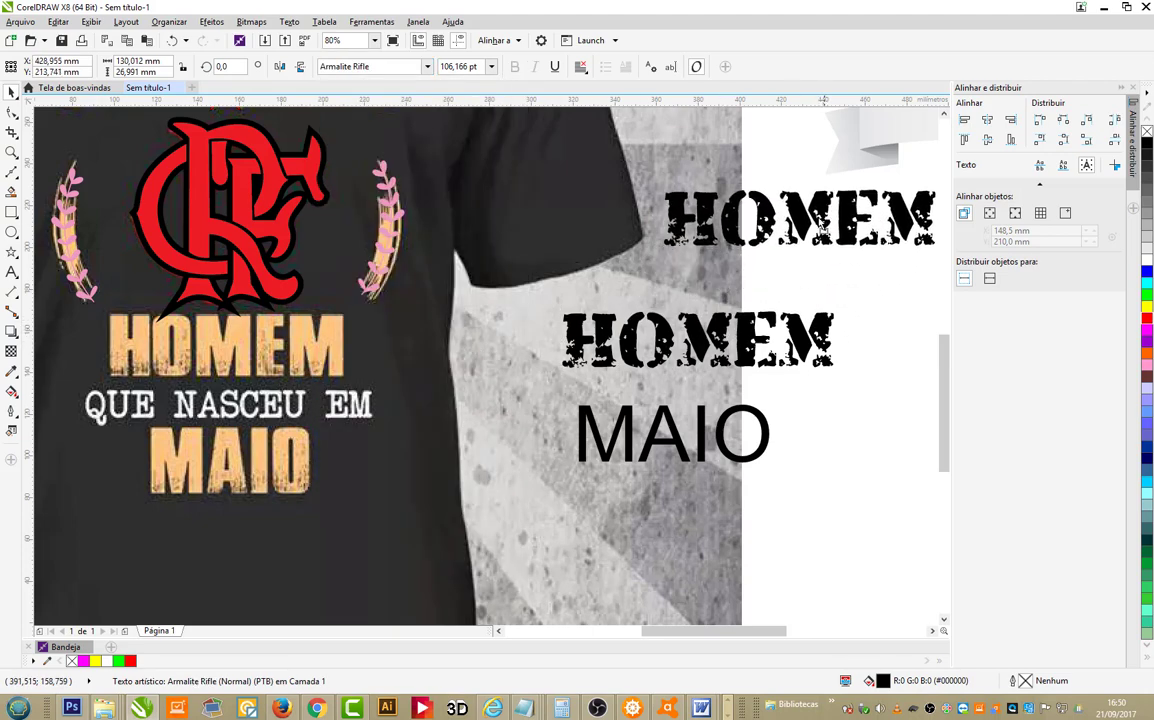
Step: Browse the font list for a distressed typeface for the lower HOMEM text, previewing fonts such as Ascopral and Base 02
left_click(427, 67)
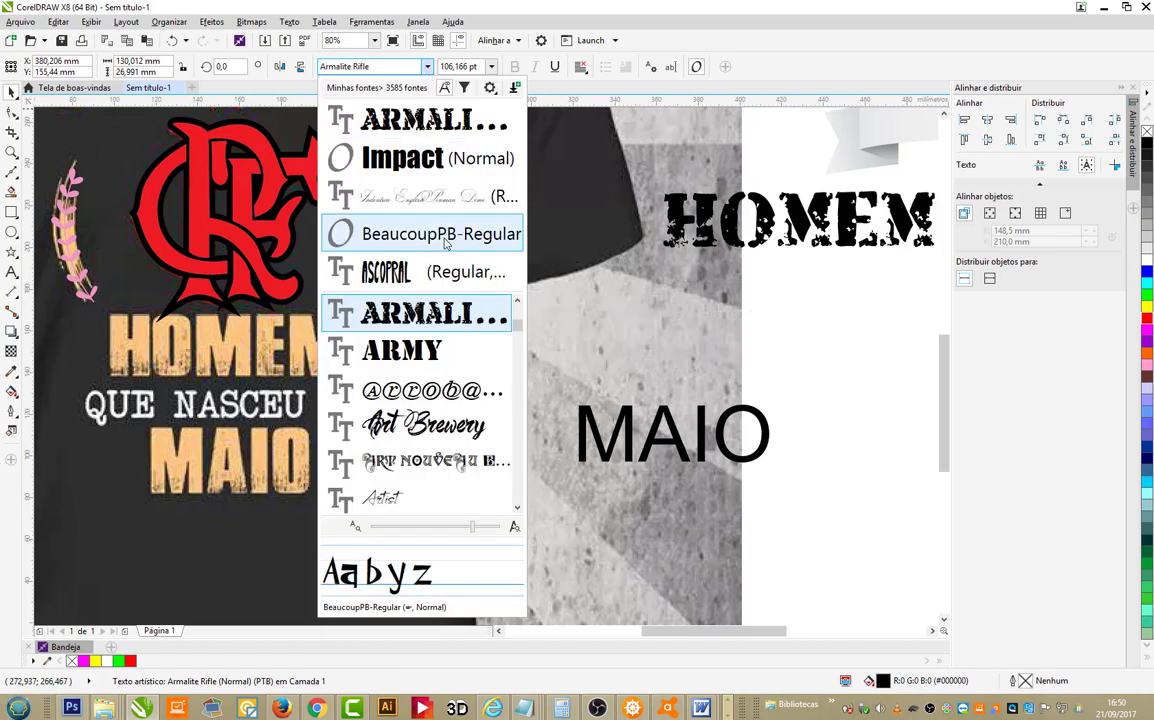
scroll(519, 516, "down", 5)
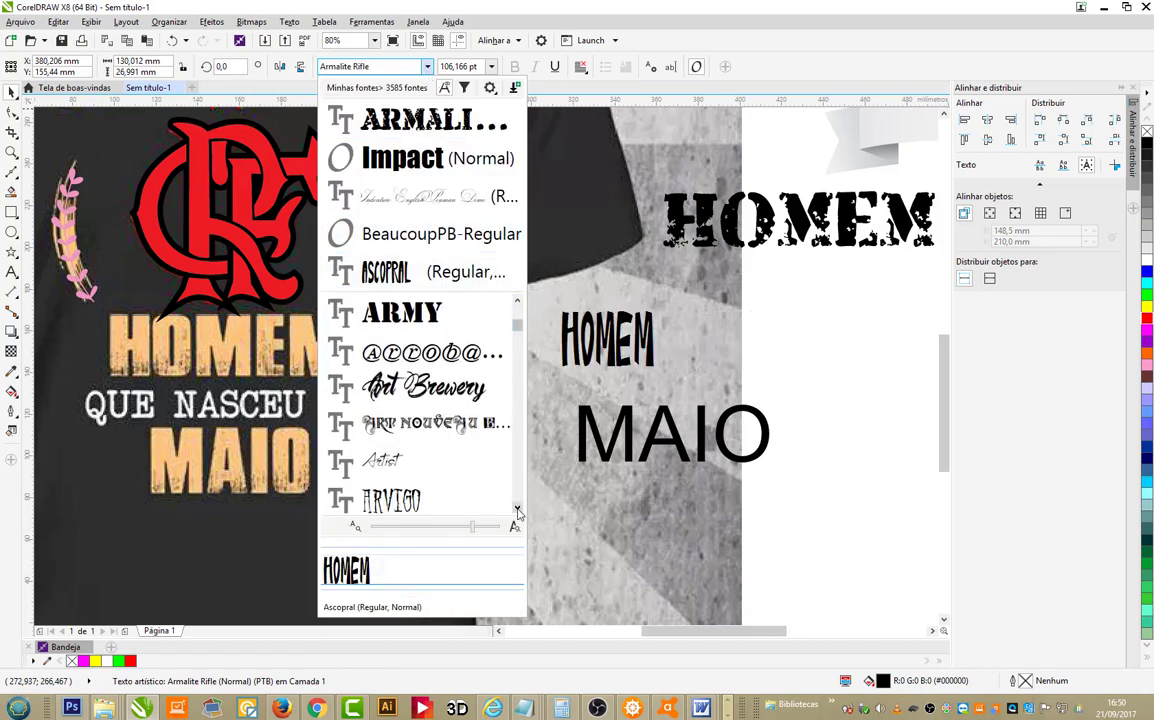
scroll(517, 512, "down", 8)
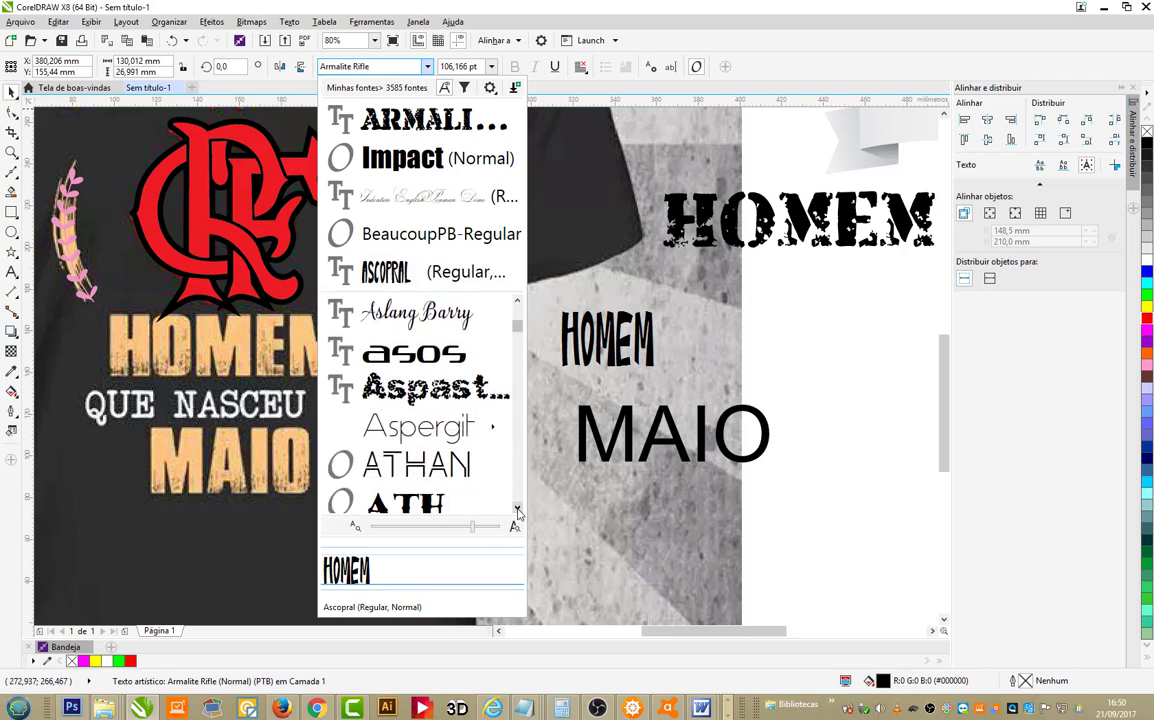
scroll(517, 512, "down", 8)
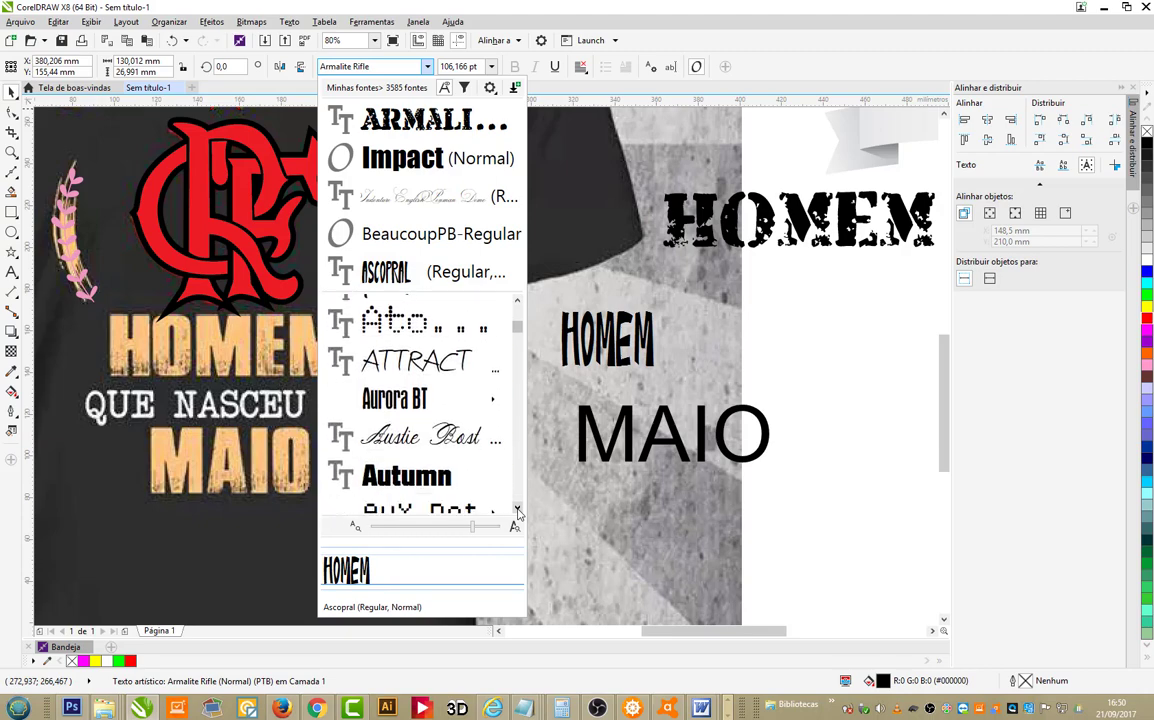
scroll(517, 512, "down", 6)
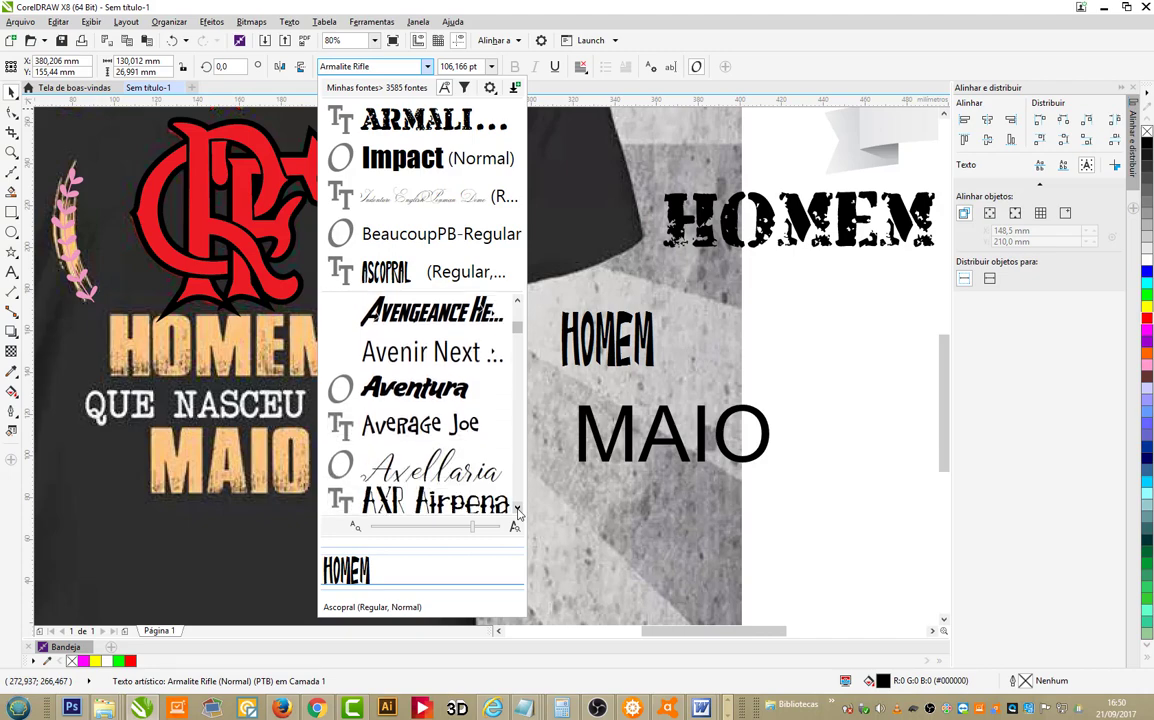
scroll(517, 512, "down", 4)
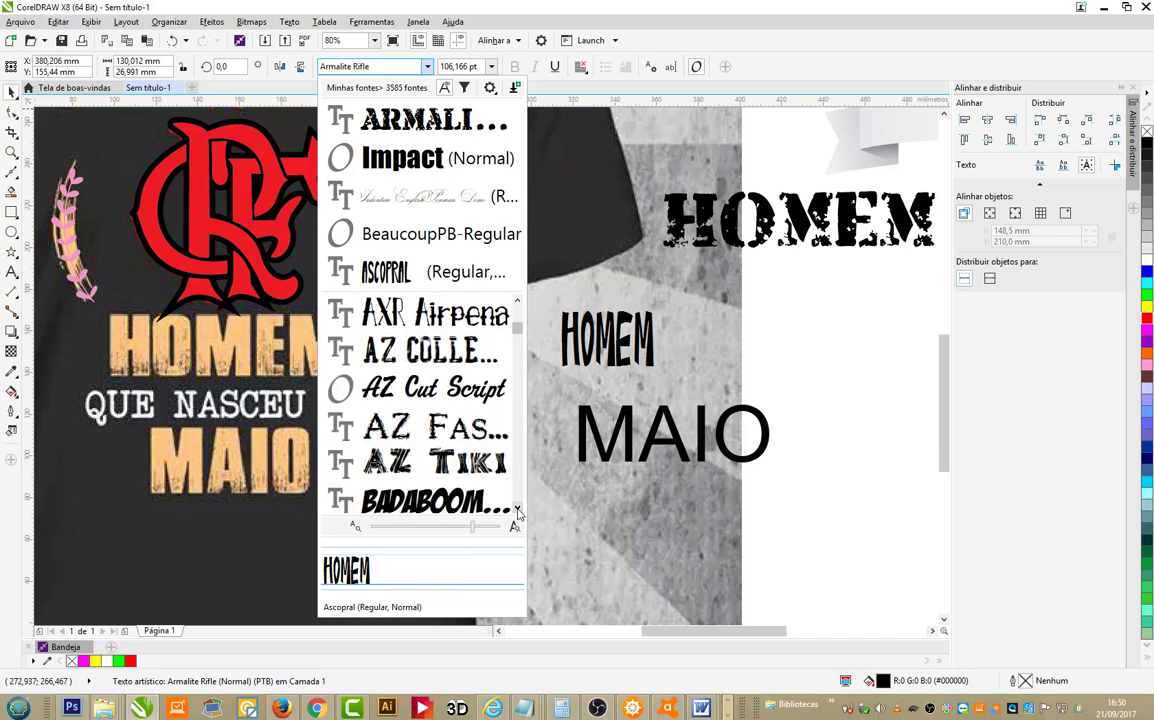
scroll(517, 512, "down", 6)
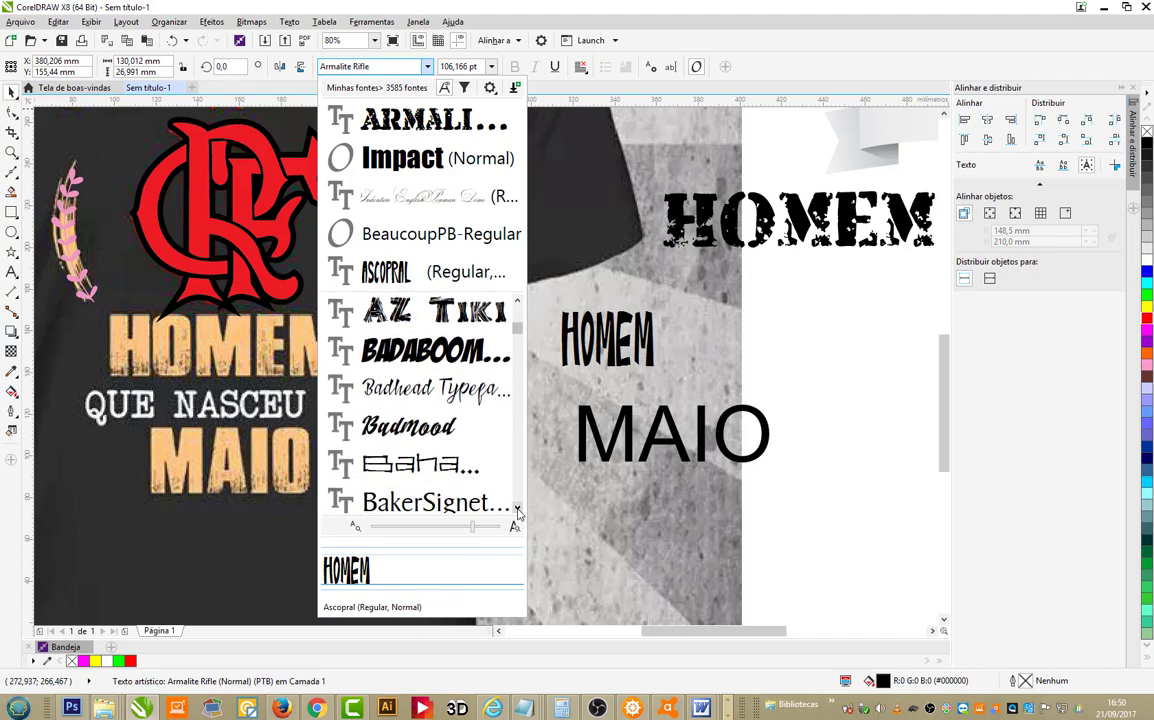
scroll(517, 512, "down", 5)
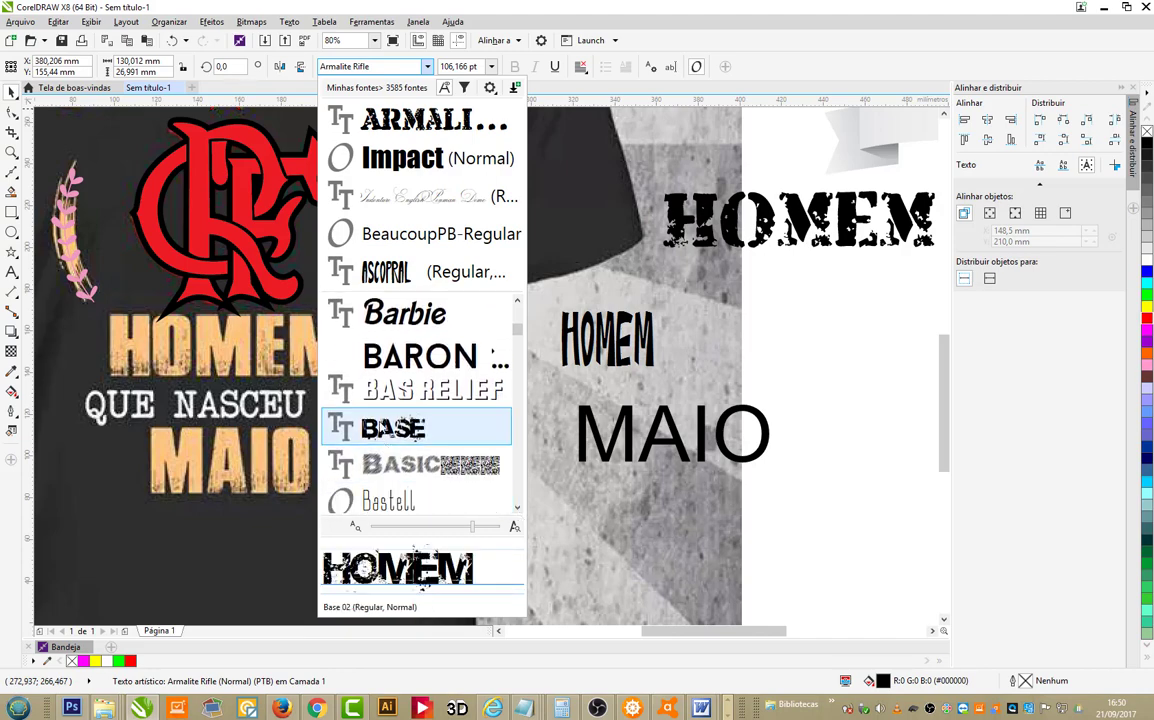
Step: Apply the Base 02 font to the HOMEM text above MAIO, place it under the stencil-style HOMEM, and put a copy below MAIO
left_click(395, 428)
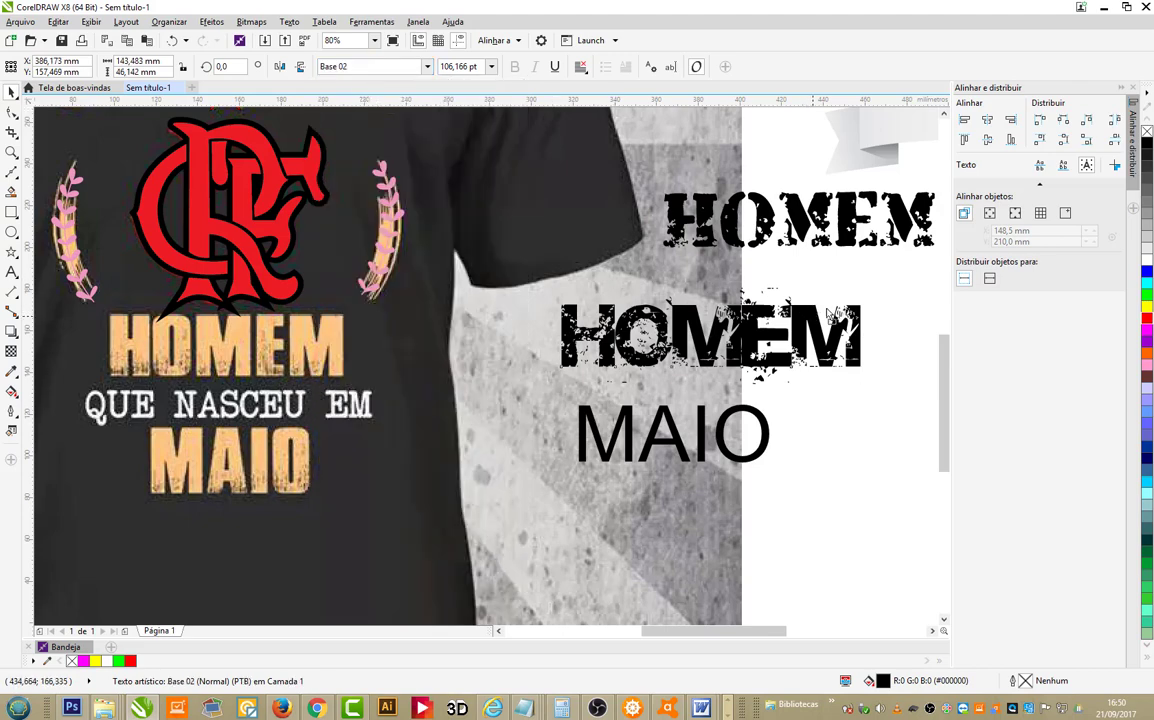
left_click_drag(708, 381, 733, 555)
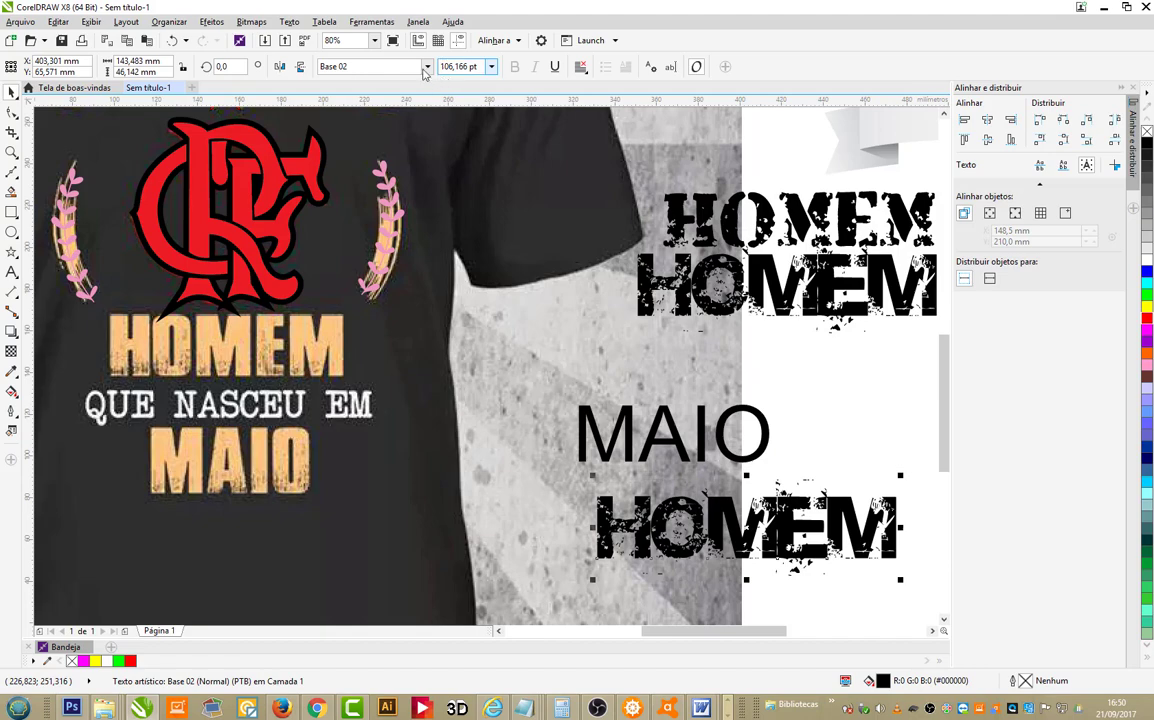
Step: Try the BlkLite font on the HOMEM copy below MAIO
left_click(426, 67)
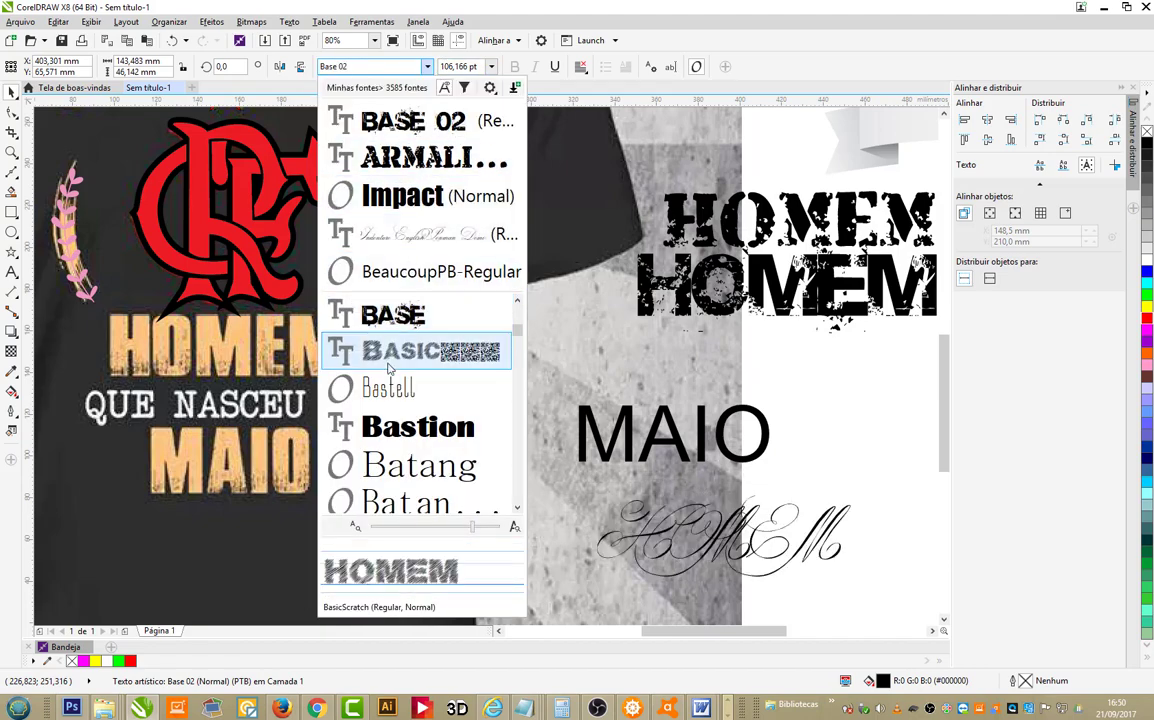
scroll(505, 380, "down", 5)
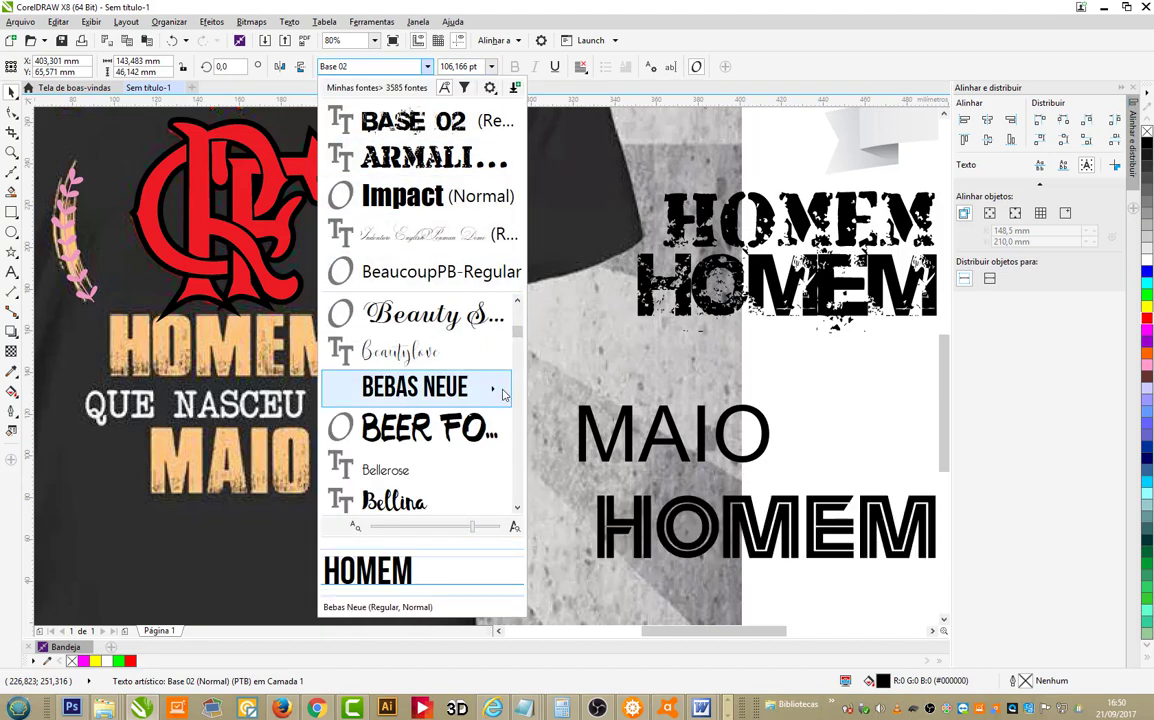
scroll(508, 405, "down", 3)
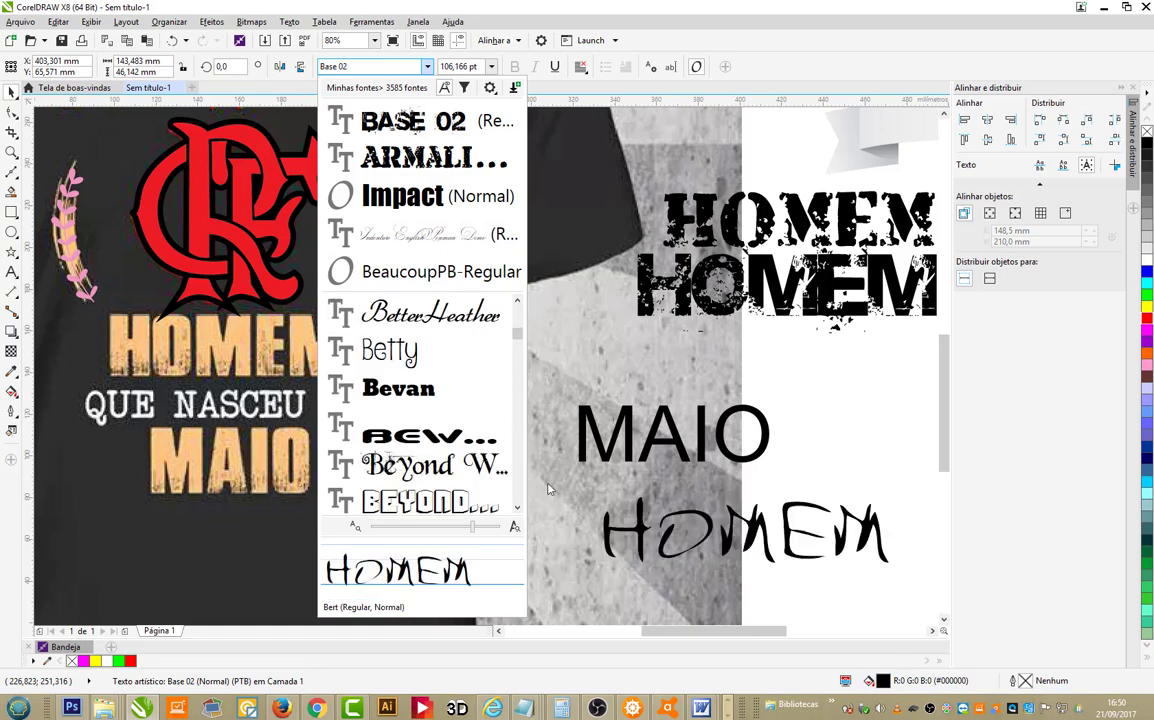
scroll(518, 509, "down", 10)
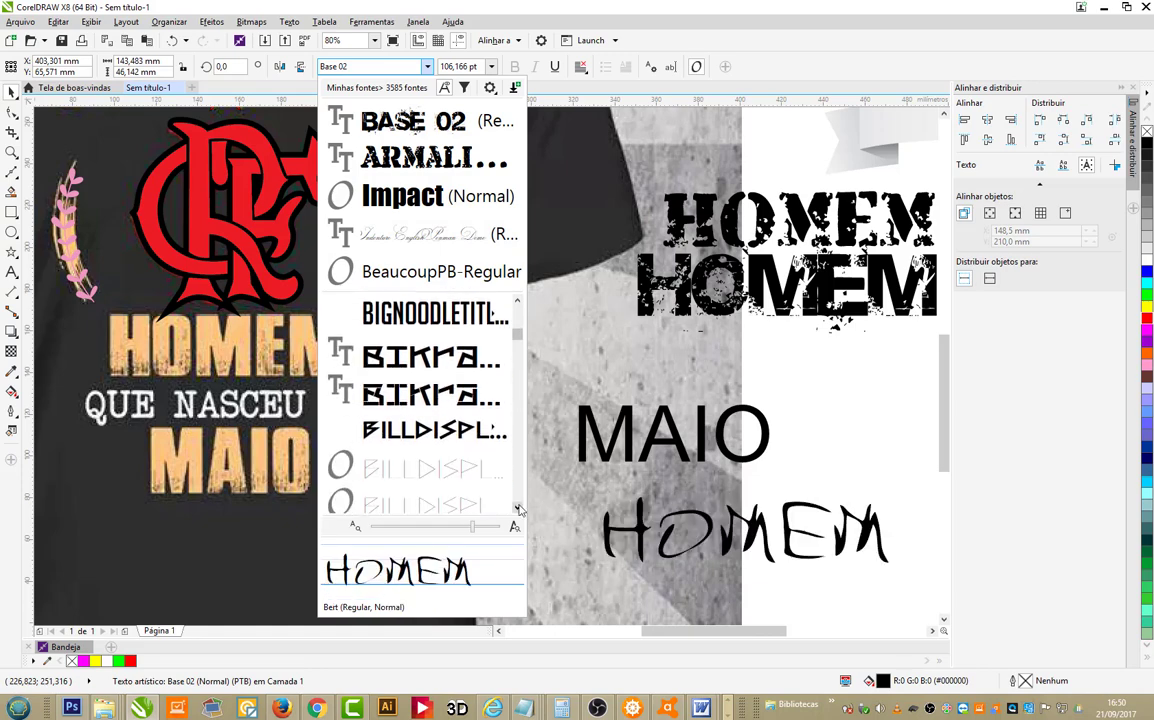
scroll(518, 509, "down", 10)
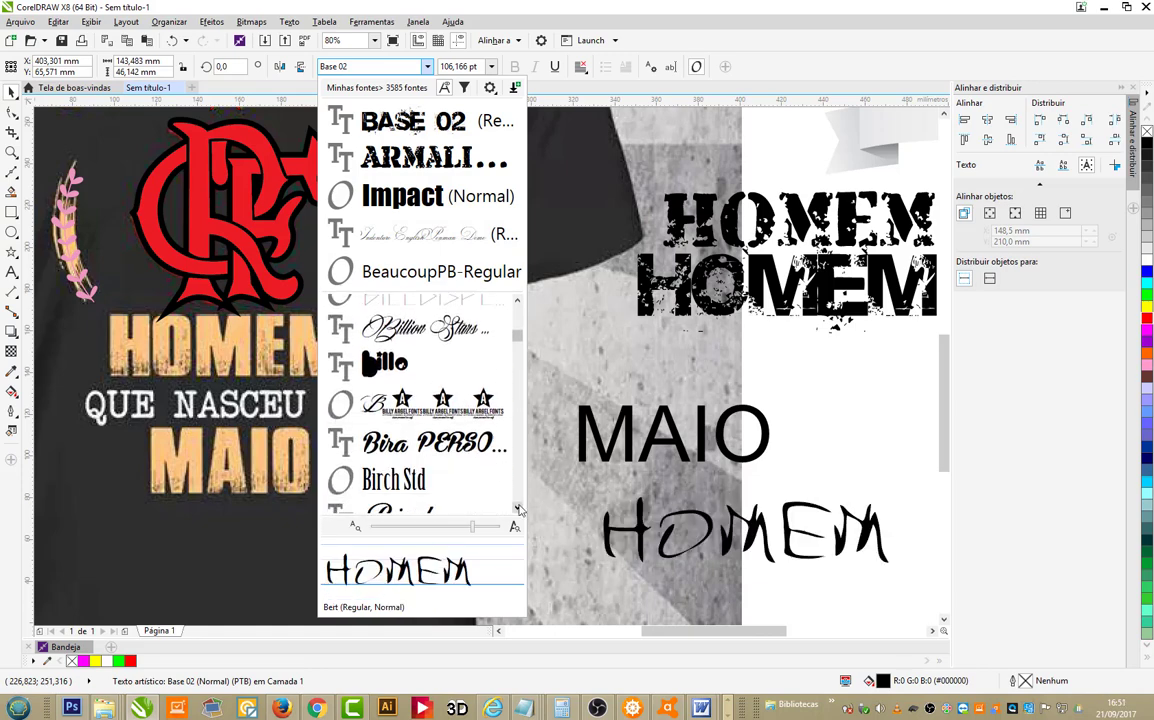
scroll(518, 509, "down", 8)
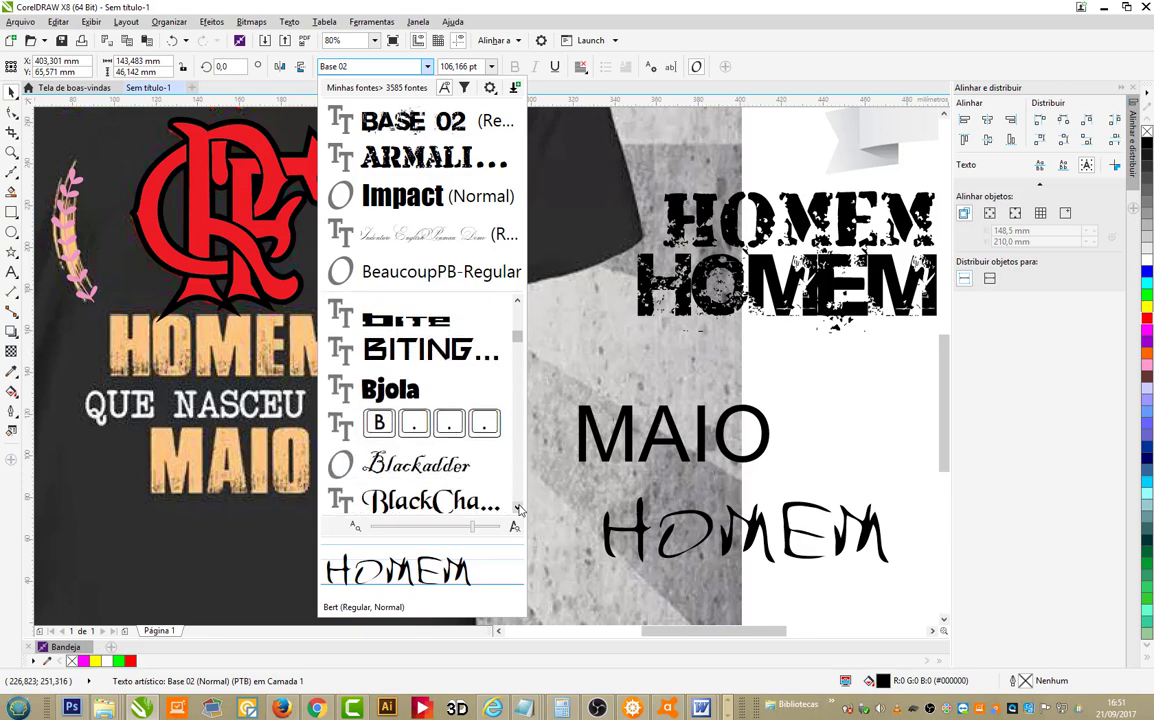
scroll(518, 509, "down", 8)
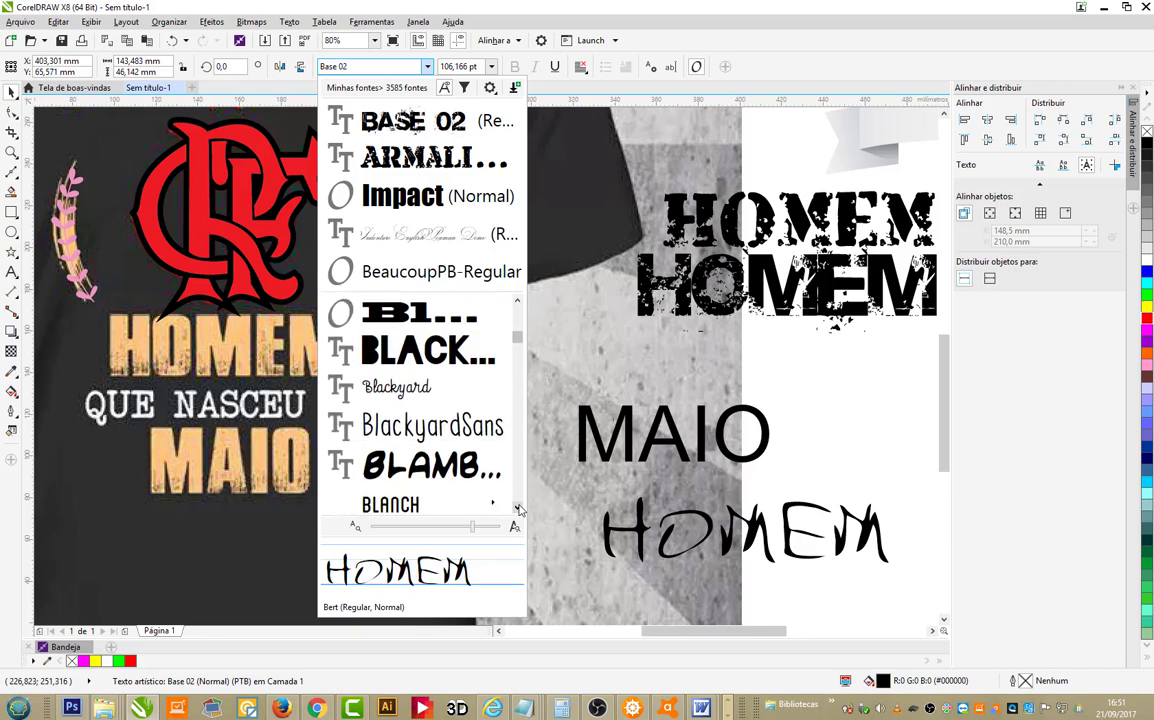
scroll(518, 509, "down", 4)
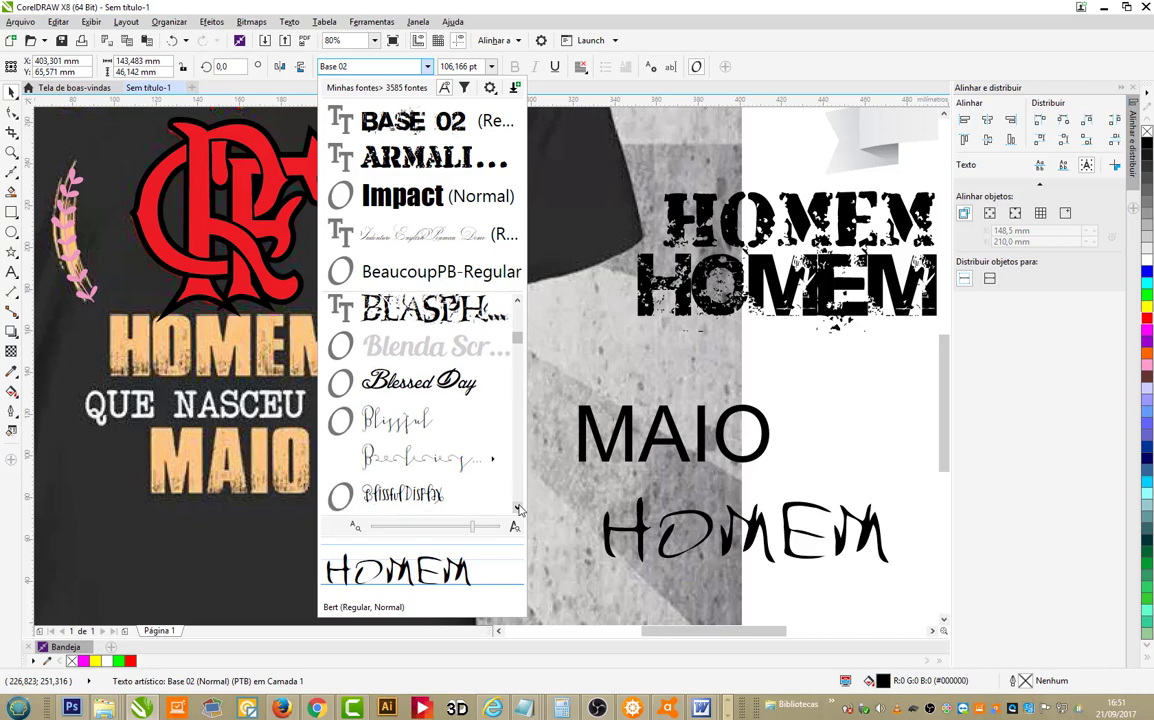
scroll(518, 509, "down", 6)
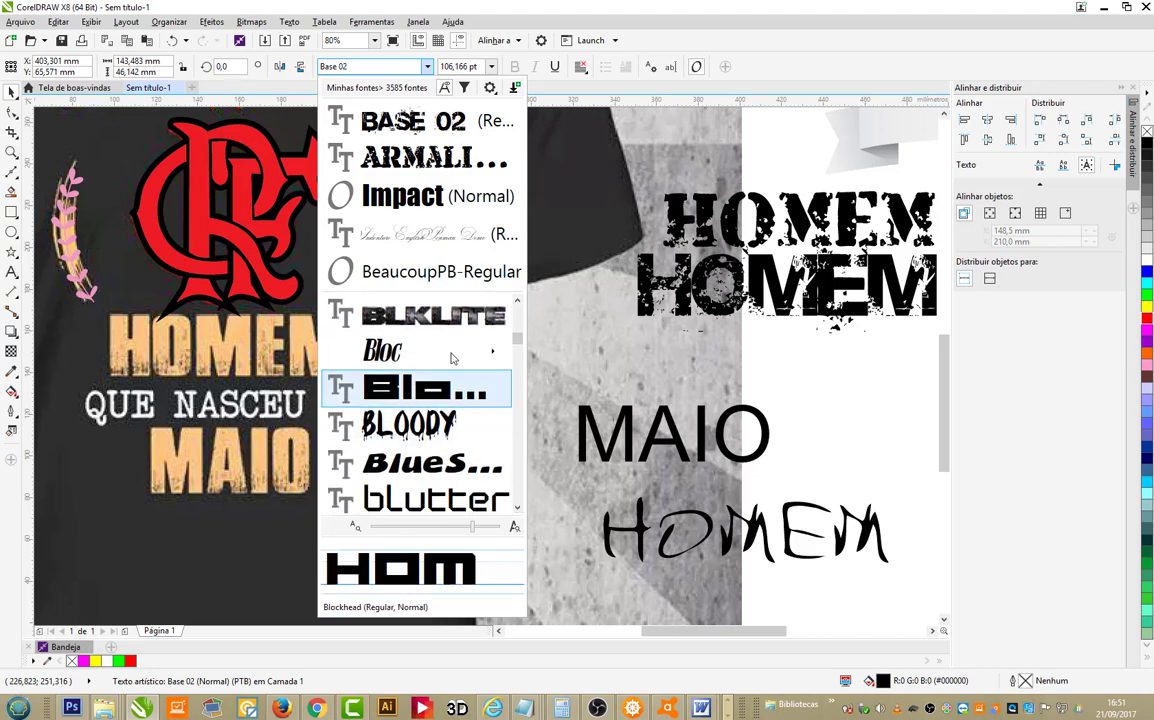
left_click(433, 318)
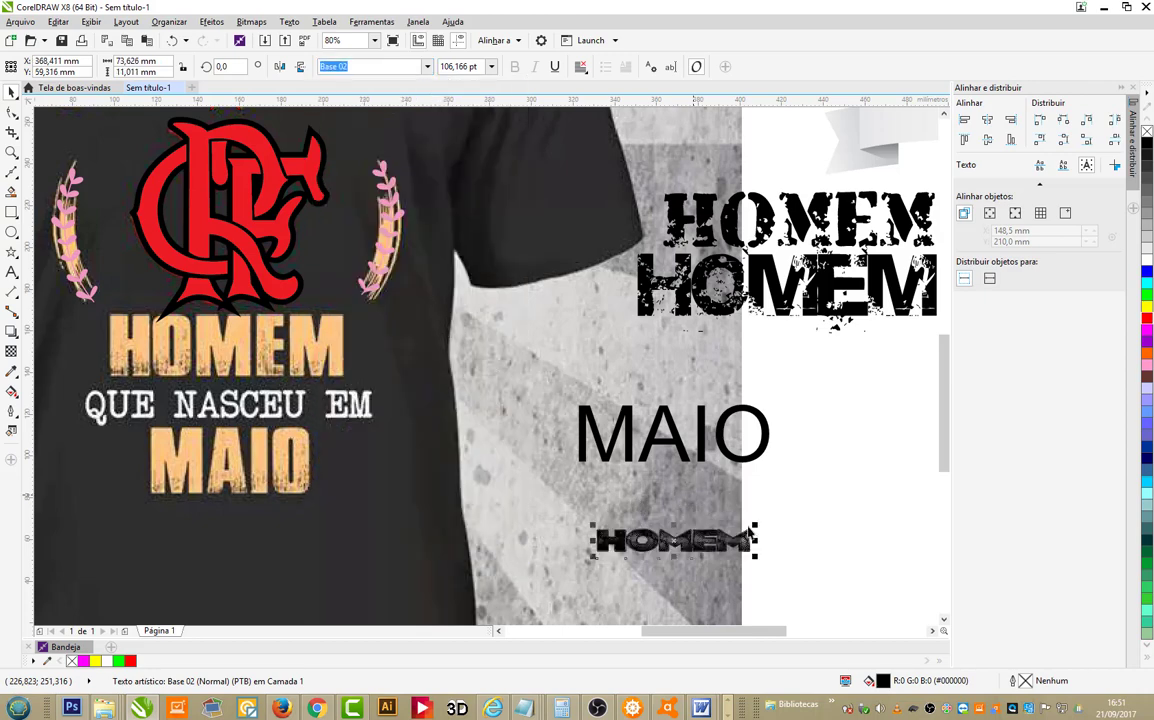
Step: Move the BlkLite HOMEM text above MAIO and enlarge it to about 137 mm wide
left_click_drag(748, 545, 802, 404)
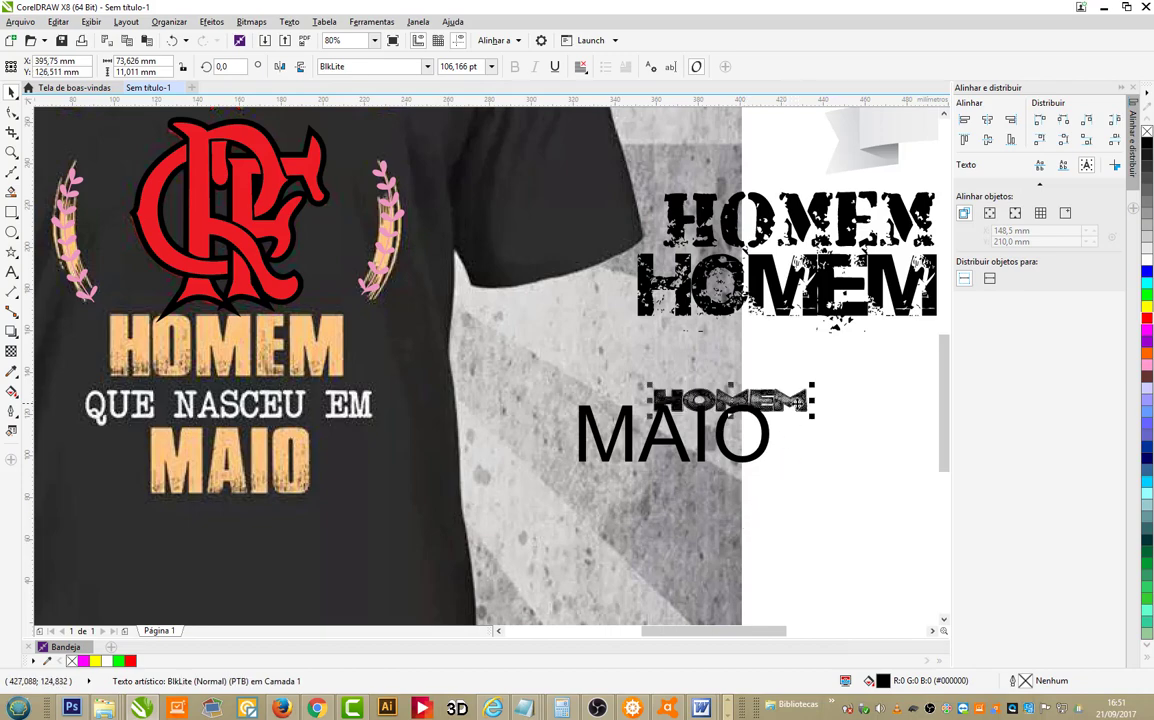
left_click_drag(799, 401, 800, 362)
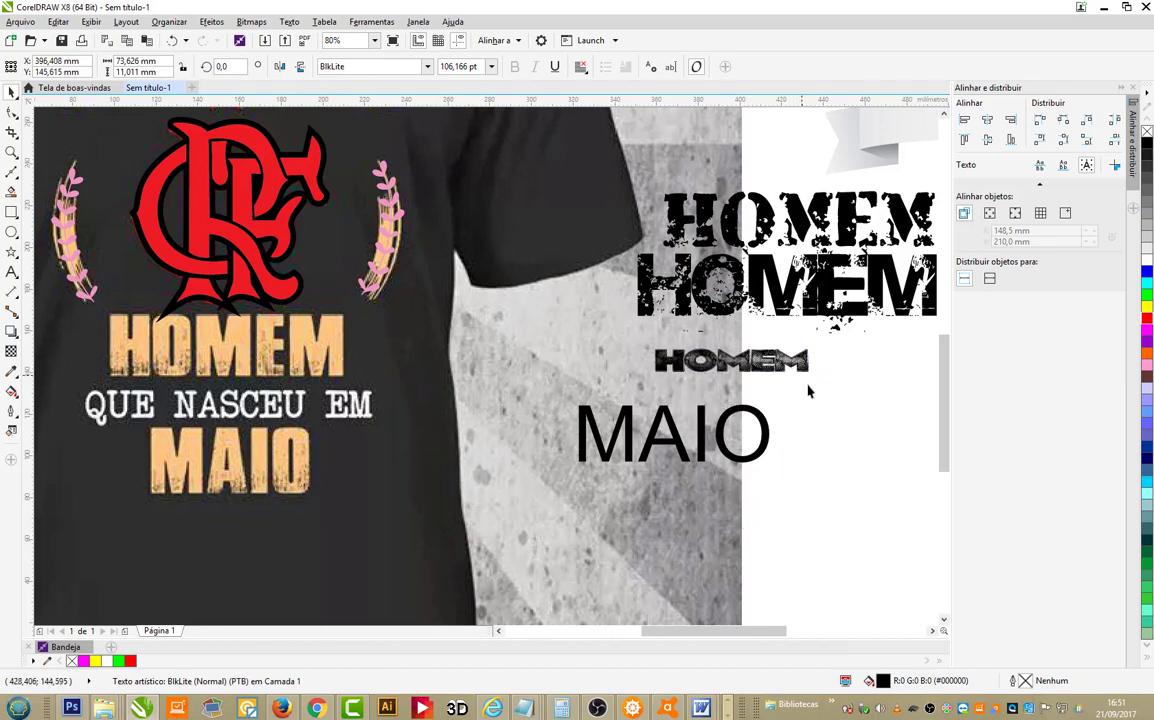
left_click(805, 371)
left_click_drag(813, 379, 943, 438)
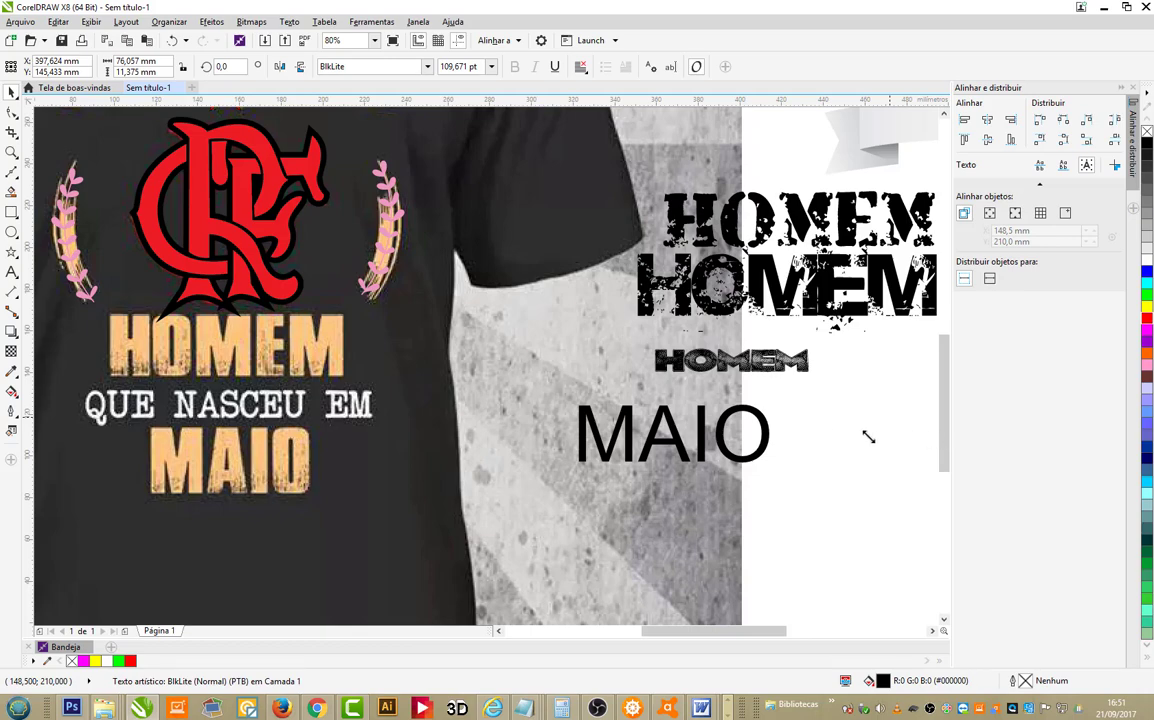
left_click_drag(835, 436, 831, 438)
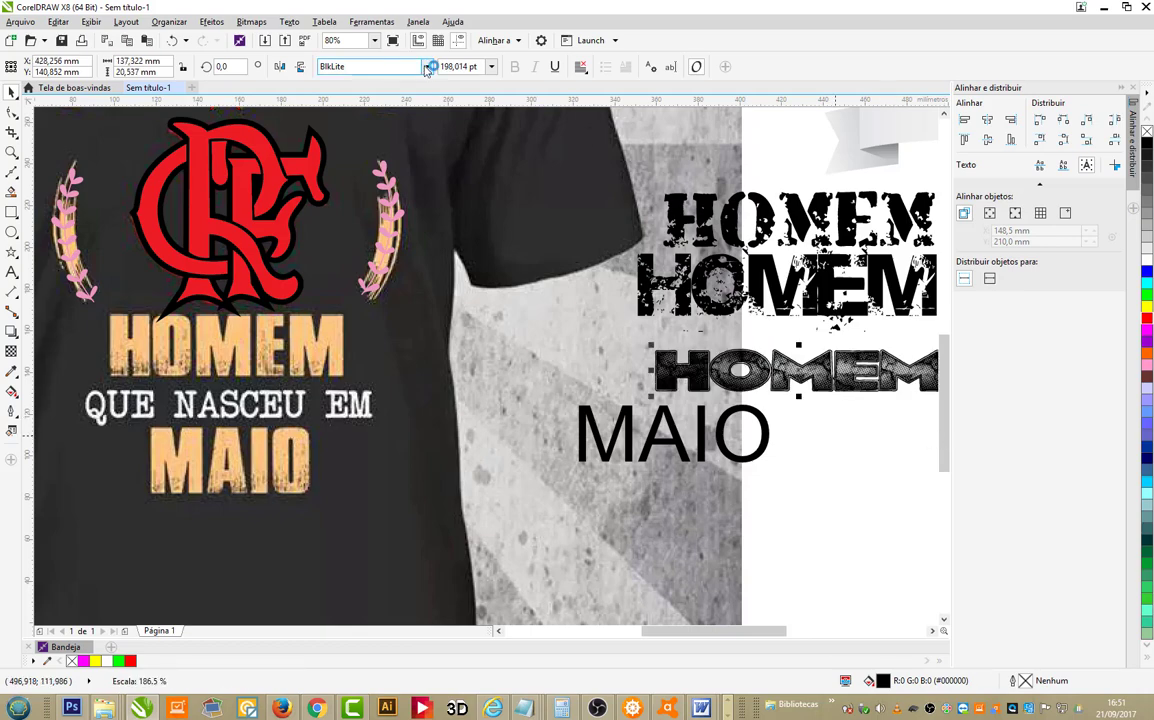
Step: Change the font of the HOMEM text just above MAIO to BOJO PRINT in its regular style
left_click(427, 66)
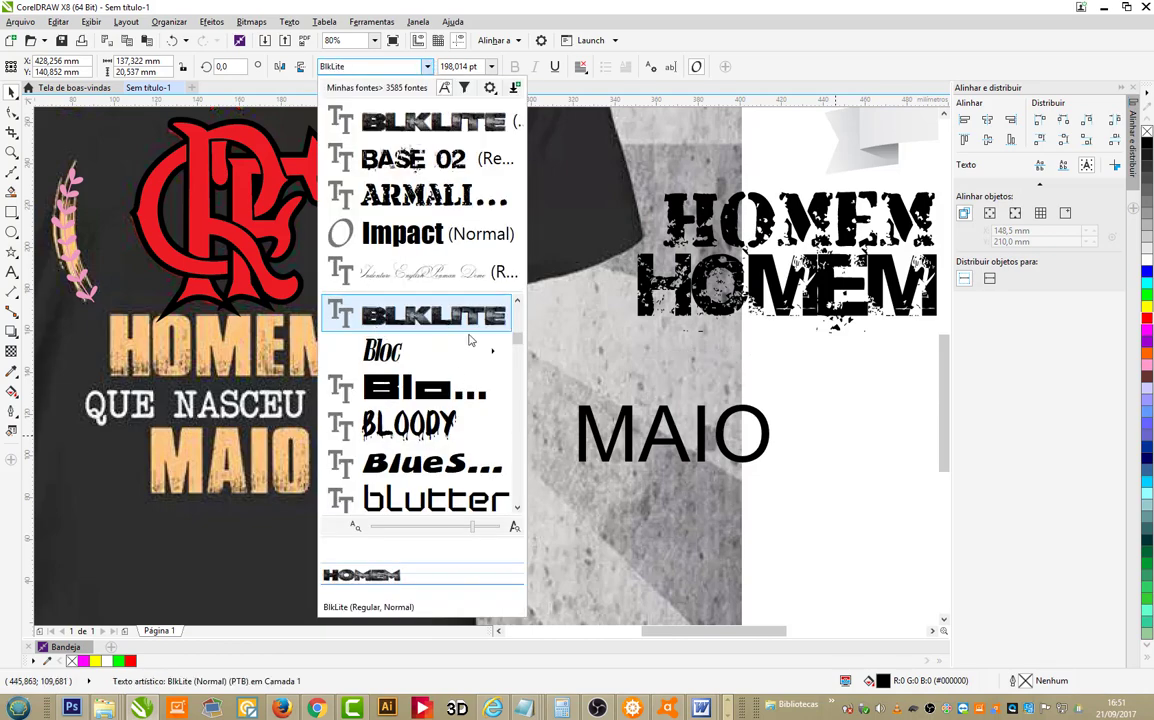
scroll(470, 340, "down", 3)
left_click(516, 509)
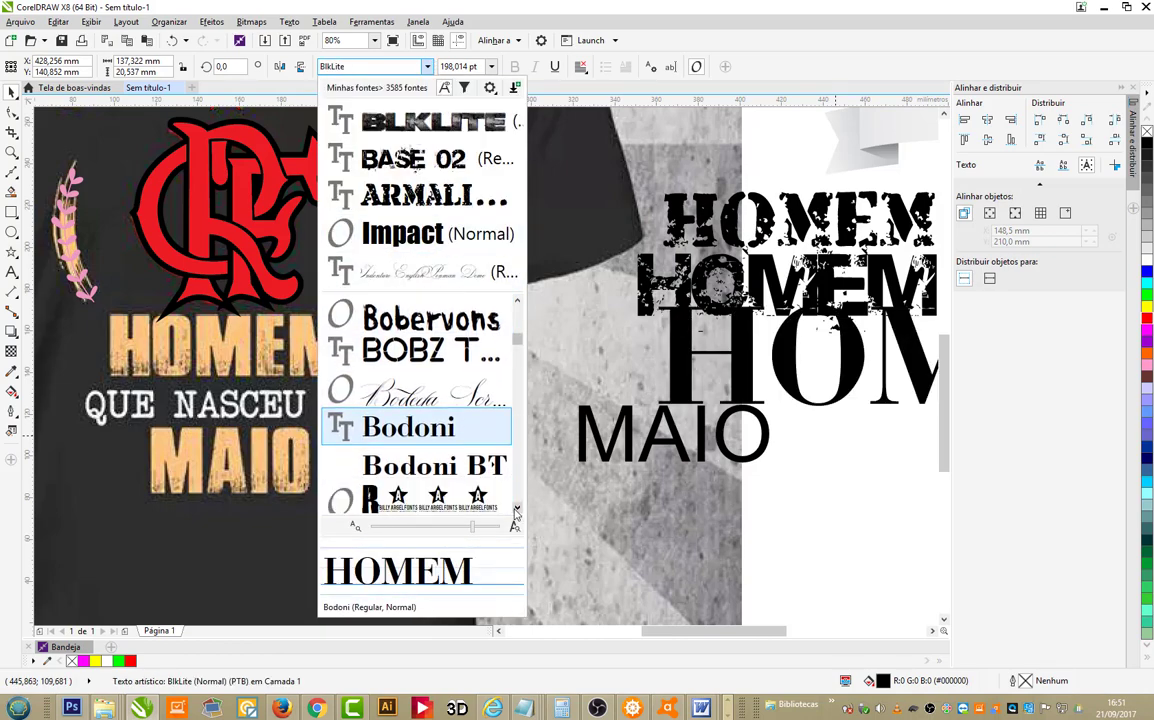
left_click_drag(516, 511, 516, 511)
left_click_drag(517, 301, 517, 301)
mouse_move(440, 398)
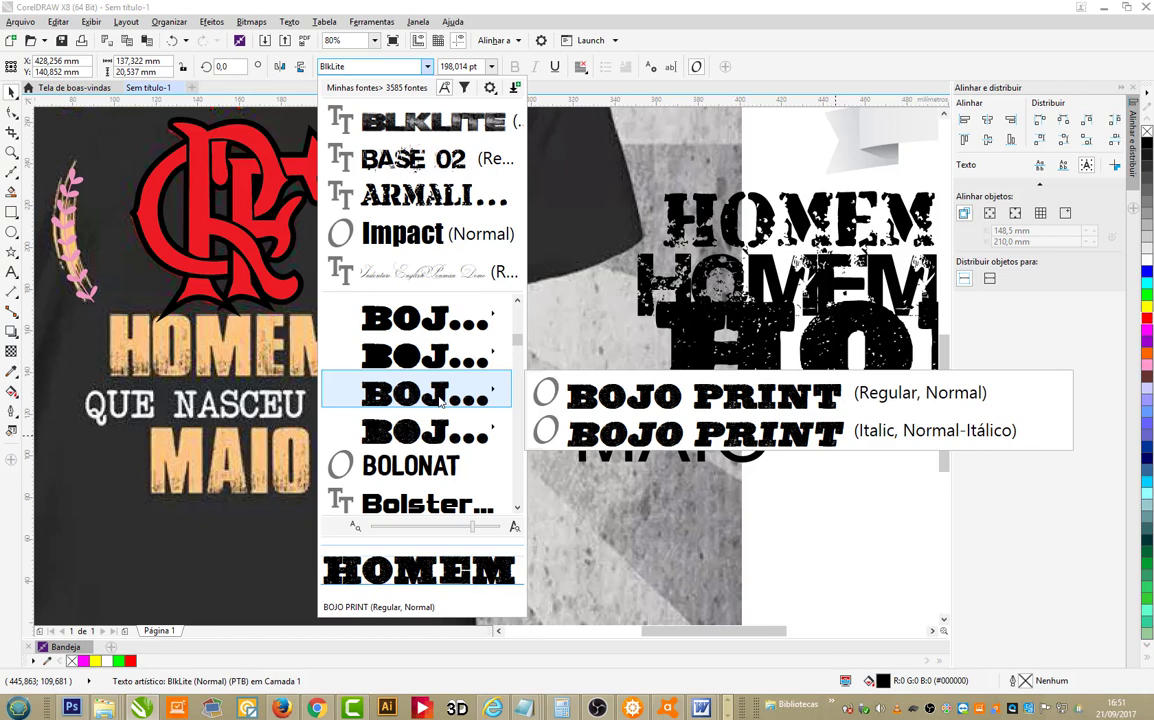
left_click(440, 398)
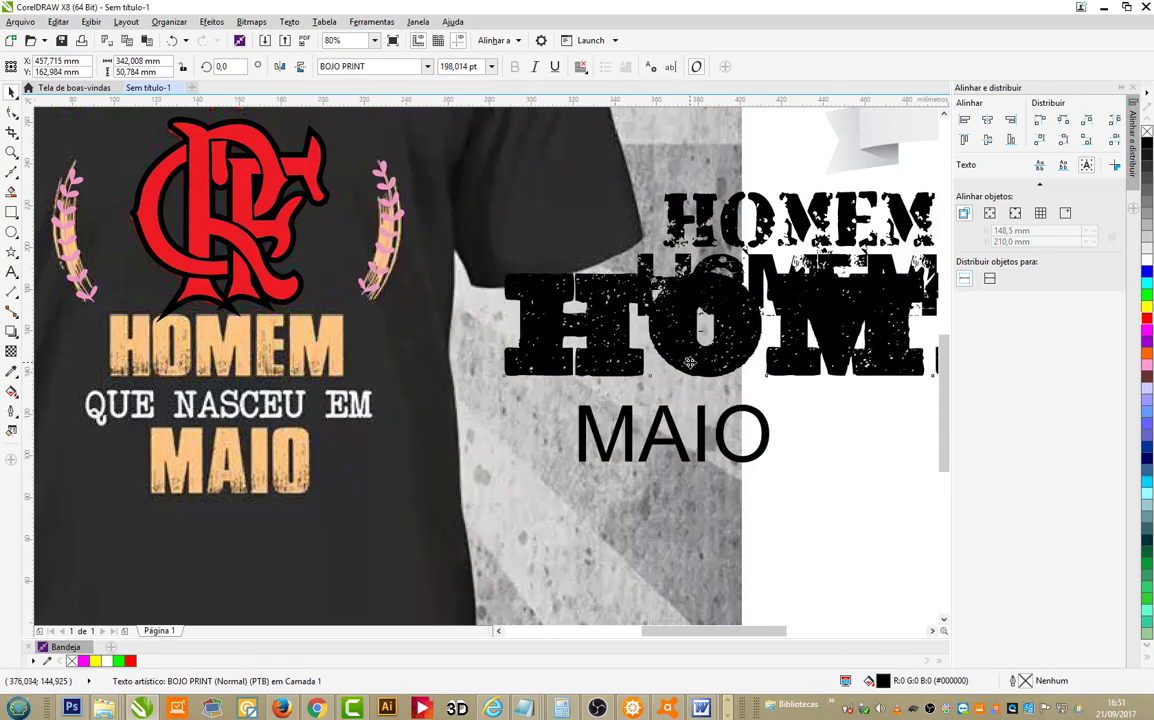
Step: Shrink the BOJO PRINT HOMEM to about 184 mm wide, place it above the other samples, and put a copy below MAIO
scroll(806, 382, "down", 3)
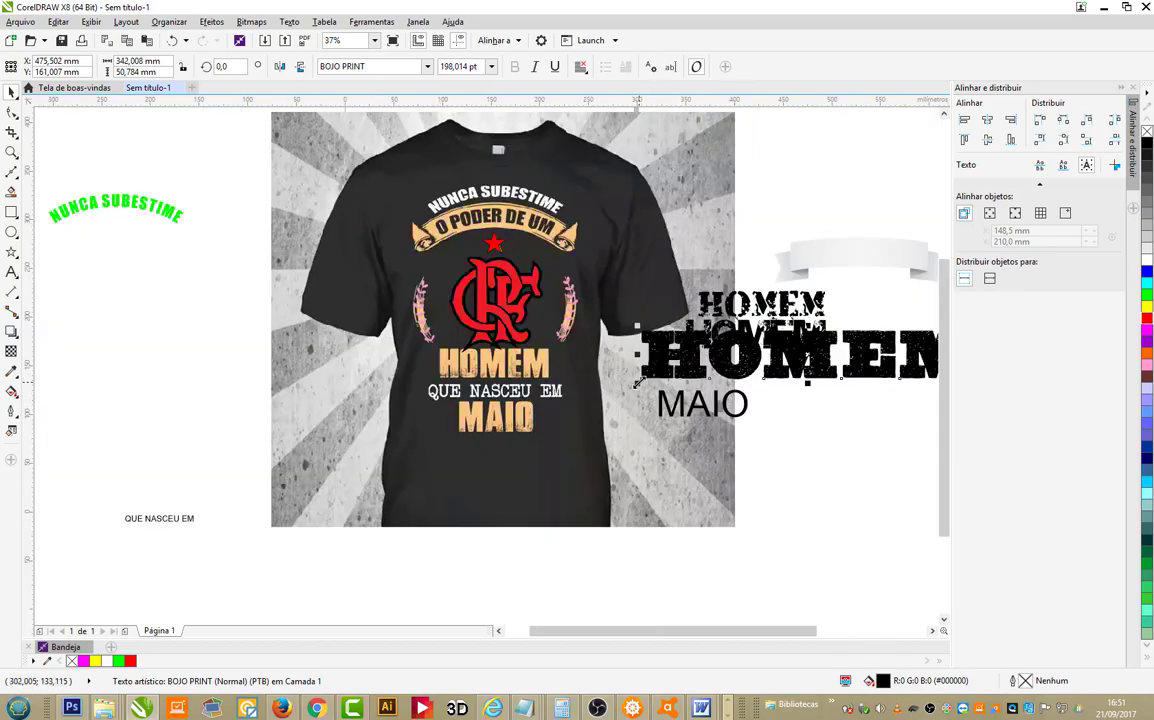
left_click_drag(637, 383, 770, 401)
left_click_drag(818, 240, 823, 472)
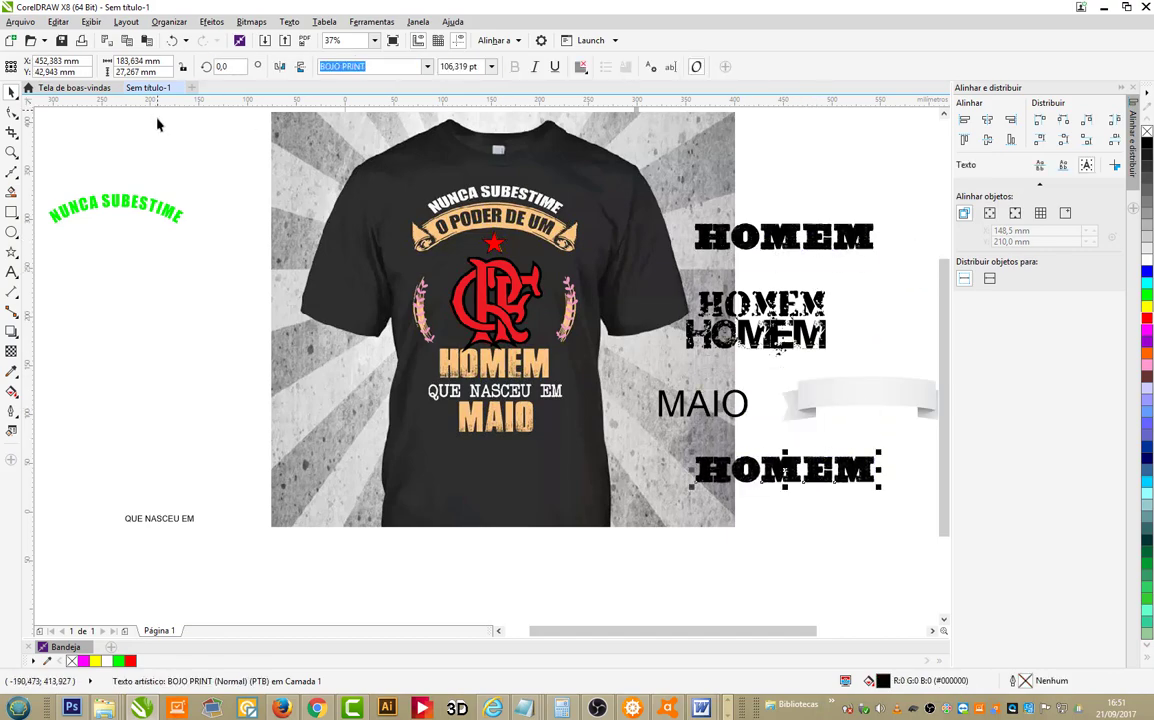
Step: Change the font of the HOMEM copy below MAIO to Candy texture and enlarge it to about 235 mm wide
left_click(427, 66)
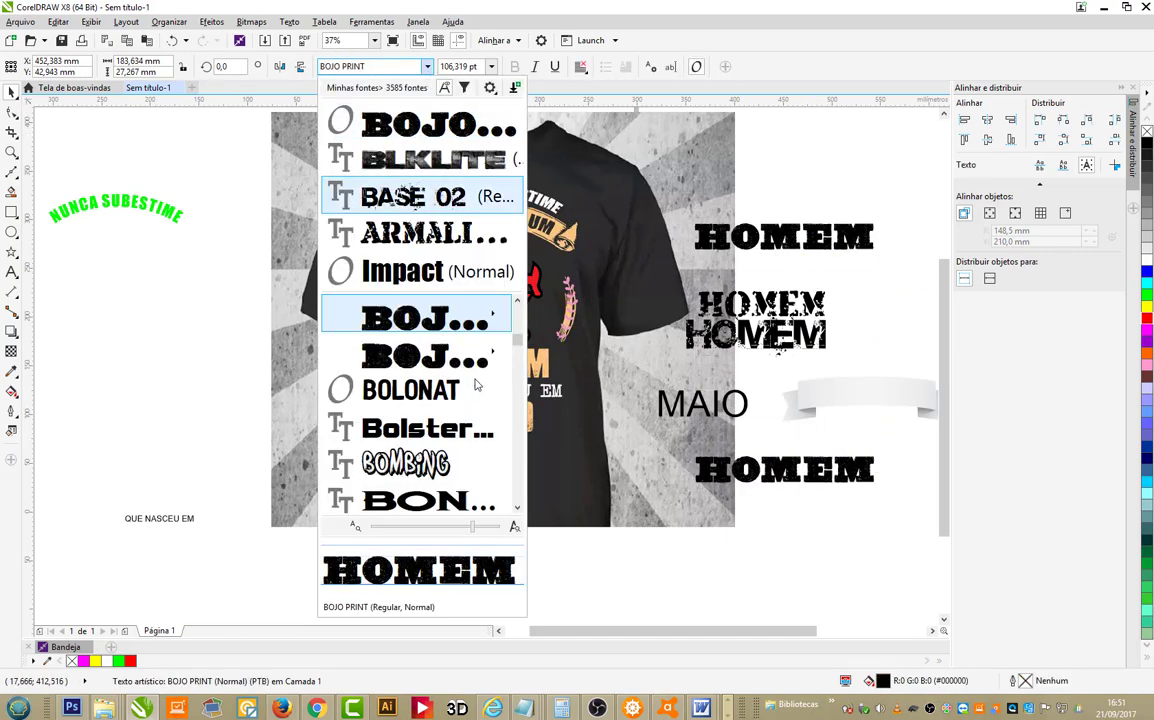
scroll(488, 400, "down", 3)
scroll(490, 400, "down", 3)
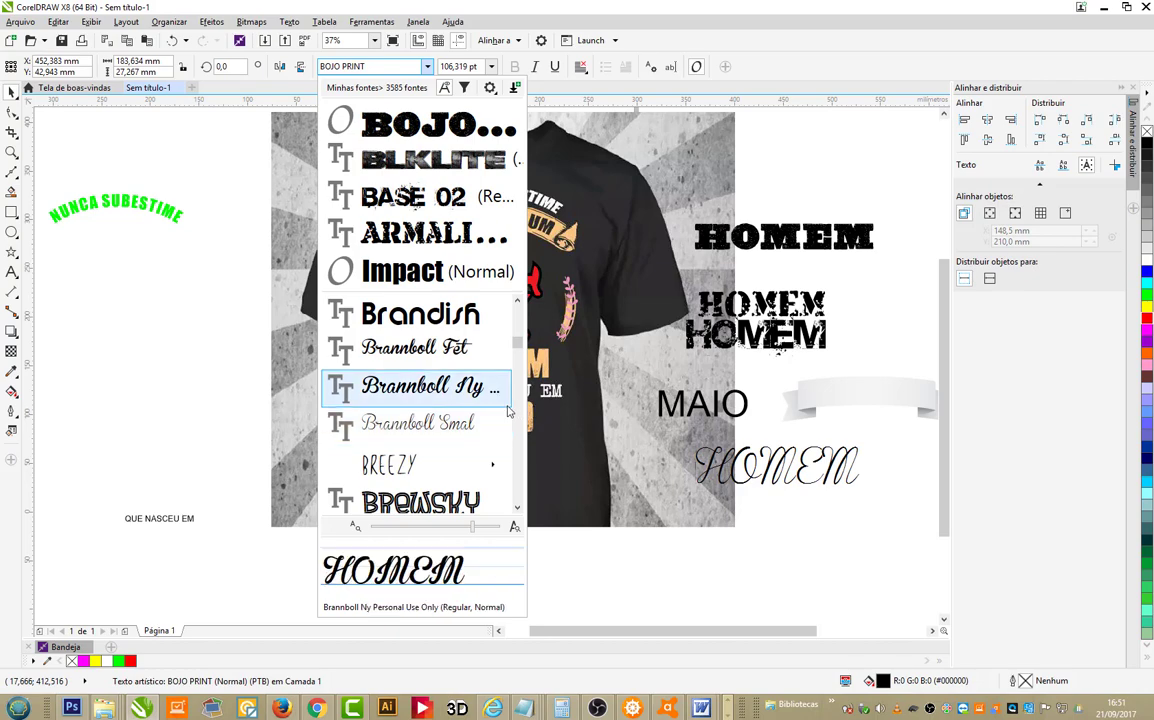
scroll(505, 408, "up", 2)
scroll(507, 410, "down", 8)
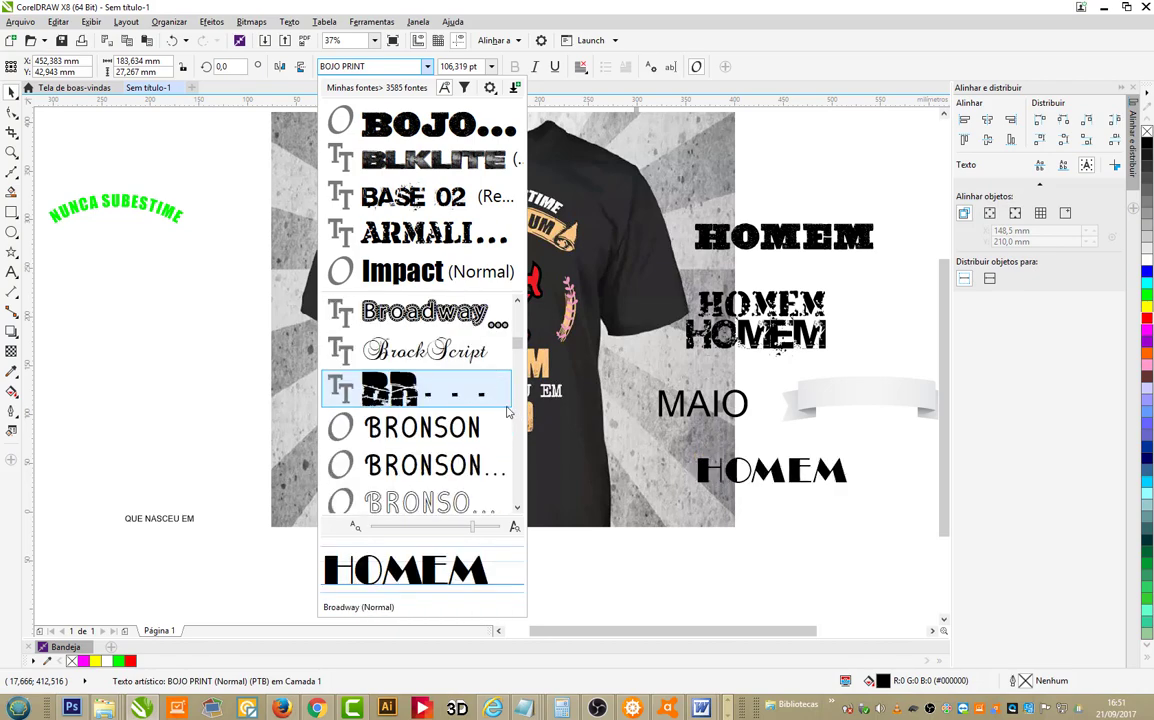
scroll(507, 410, "up", 3)
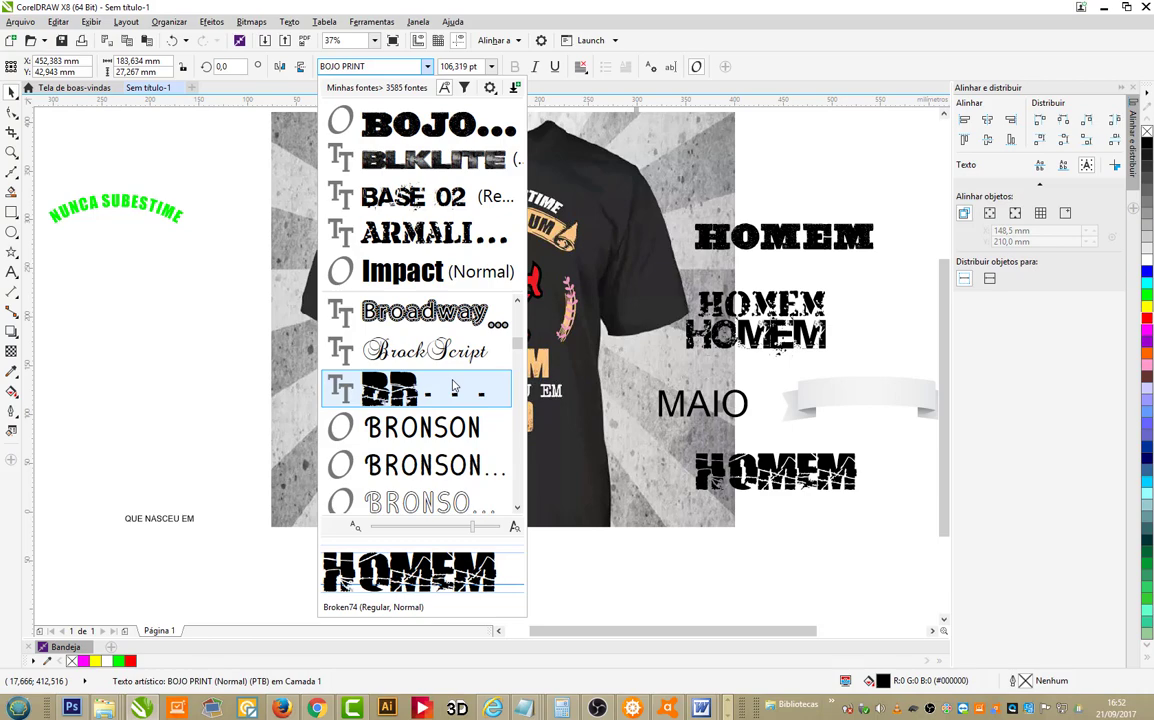
scroll(455, 390, "down", 5)
scroll(462, 397, "up", 3)
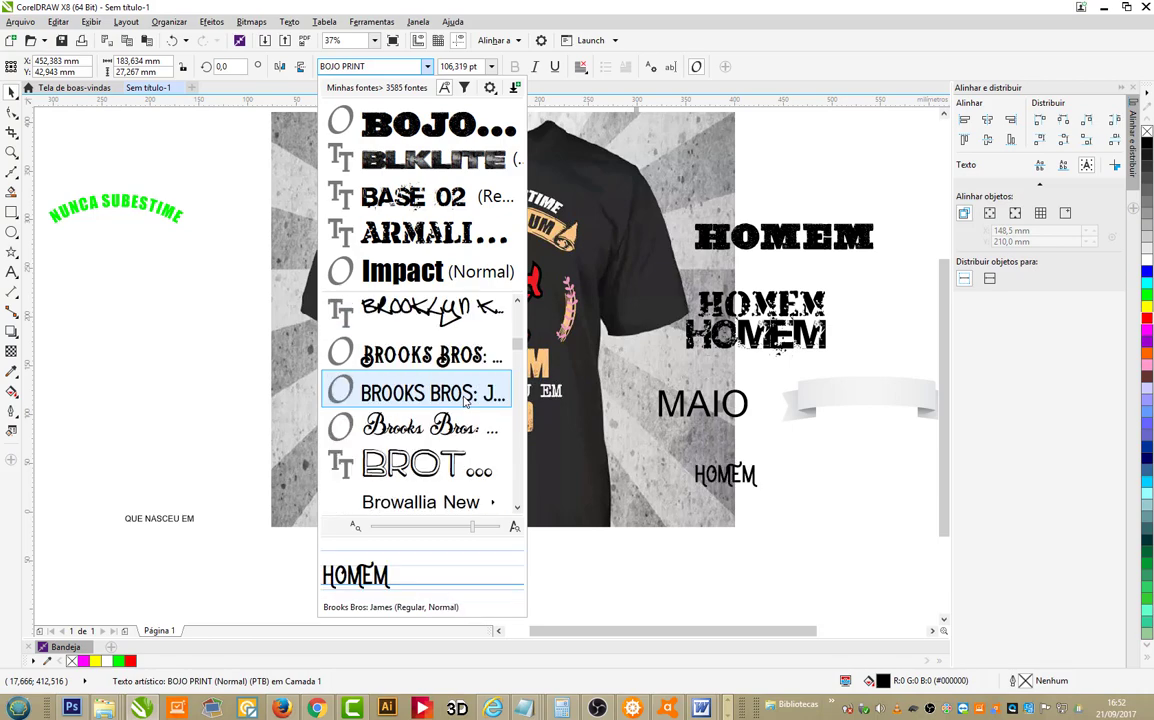
scroll(465, 400, "down", 5)
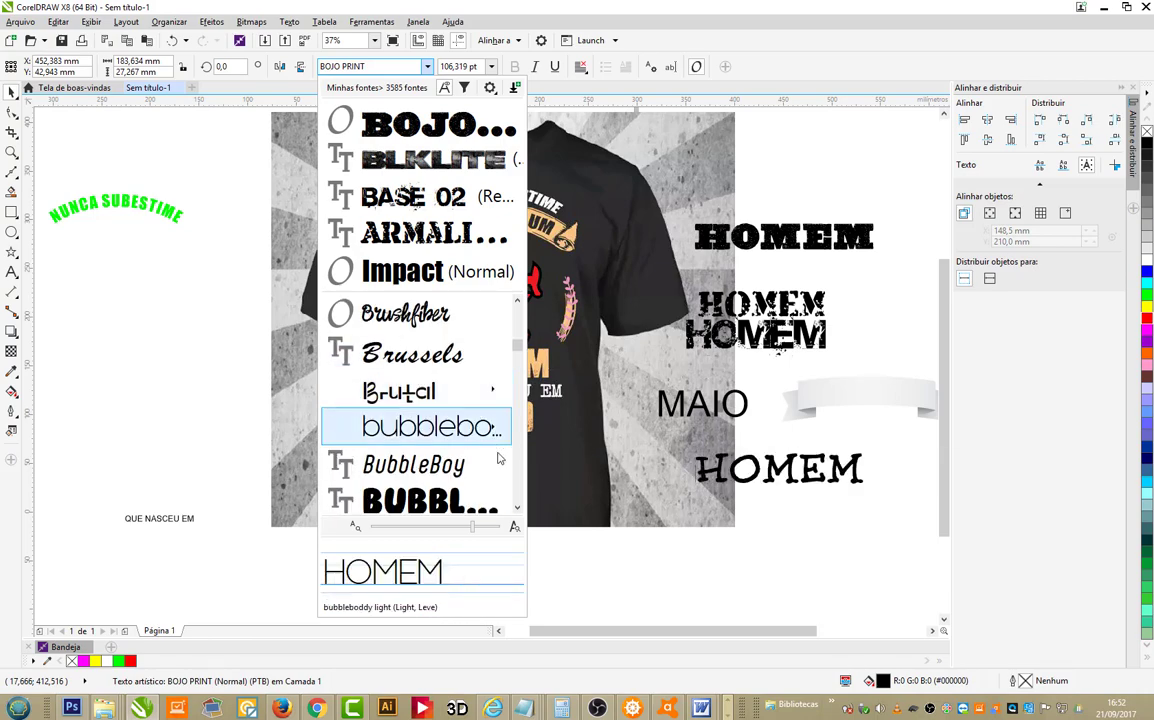
scroll(519, 510, "down", 5)
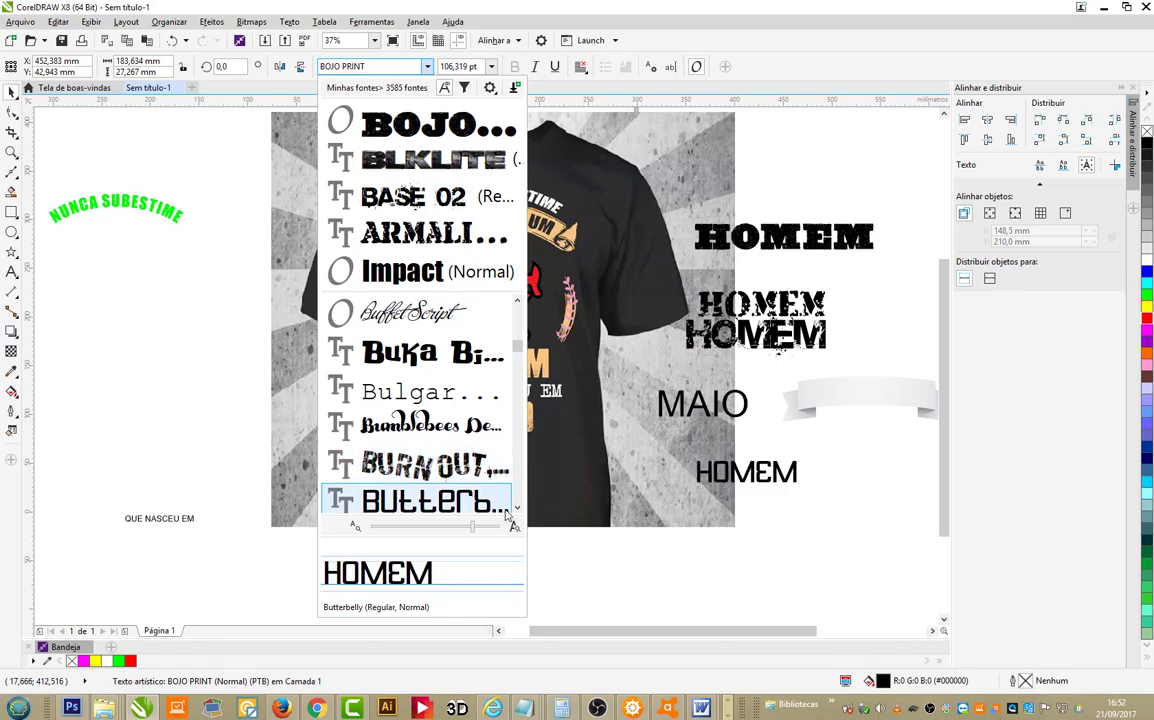
scroll(516, 510, "down", 5)
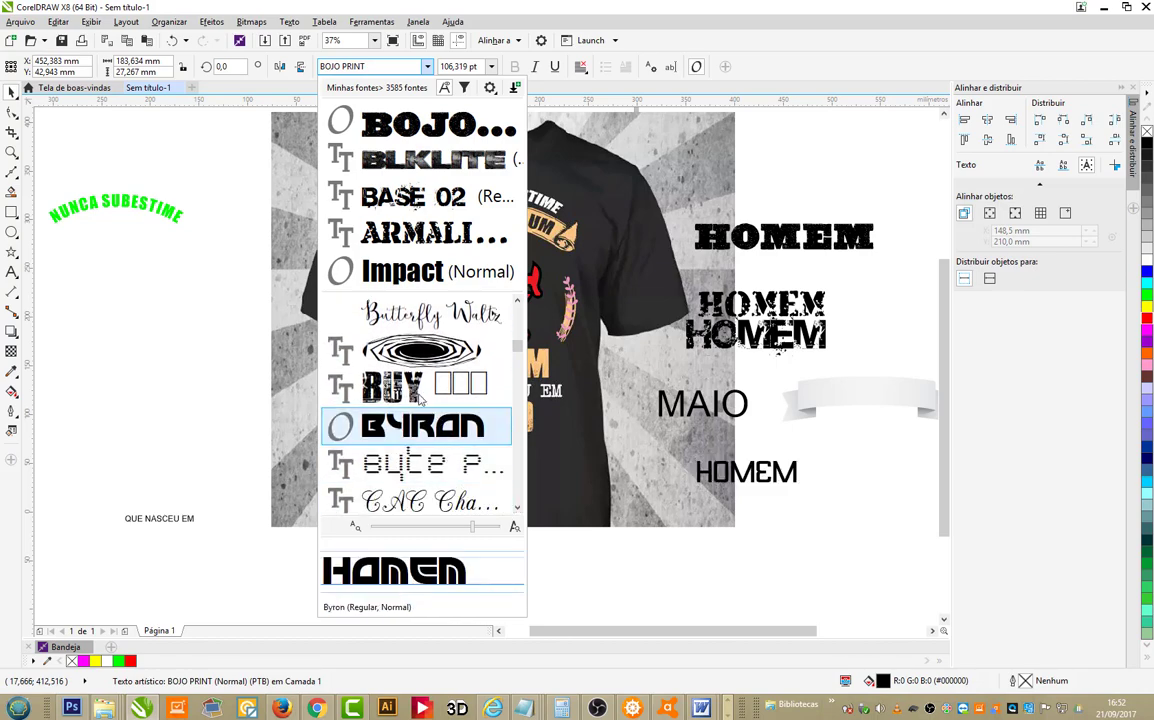
scroll(516, 510, "down", 5)
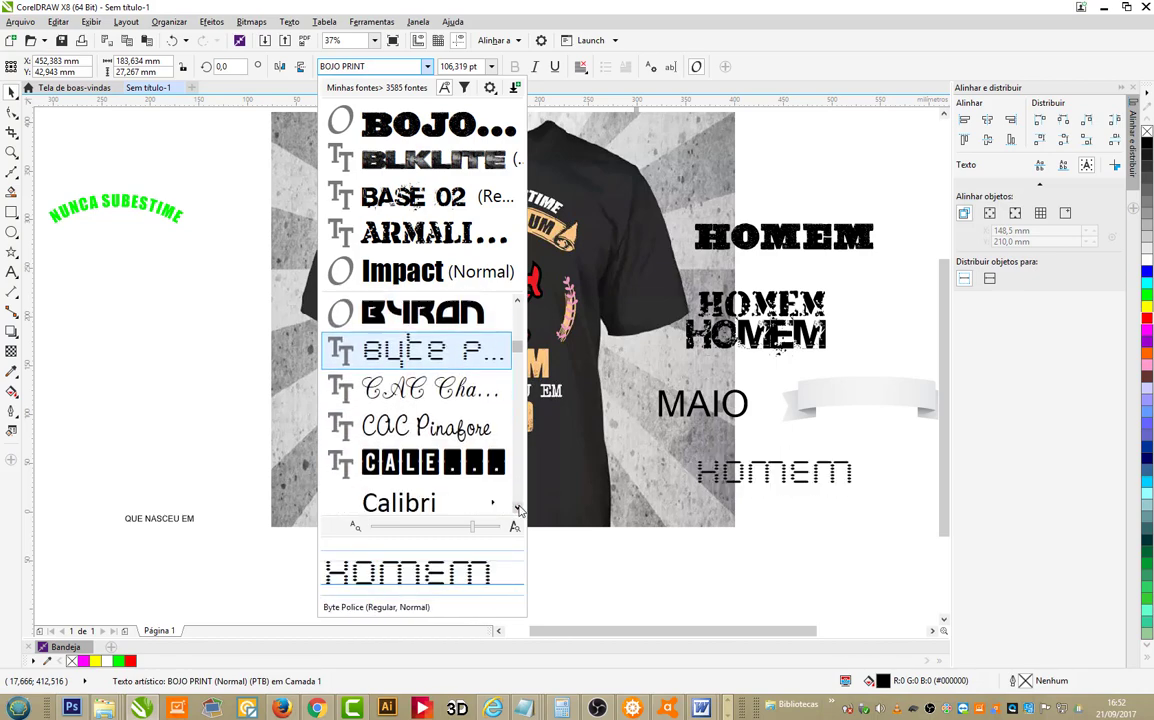
scroll(518, 510, "down", 5)
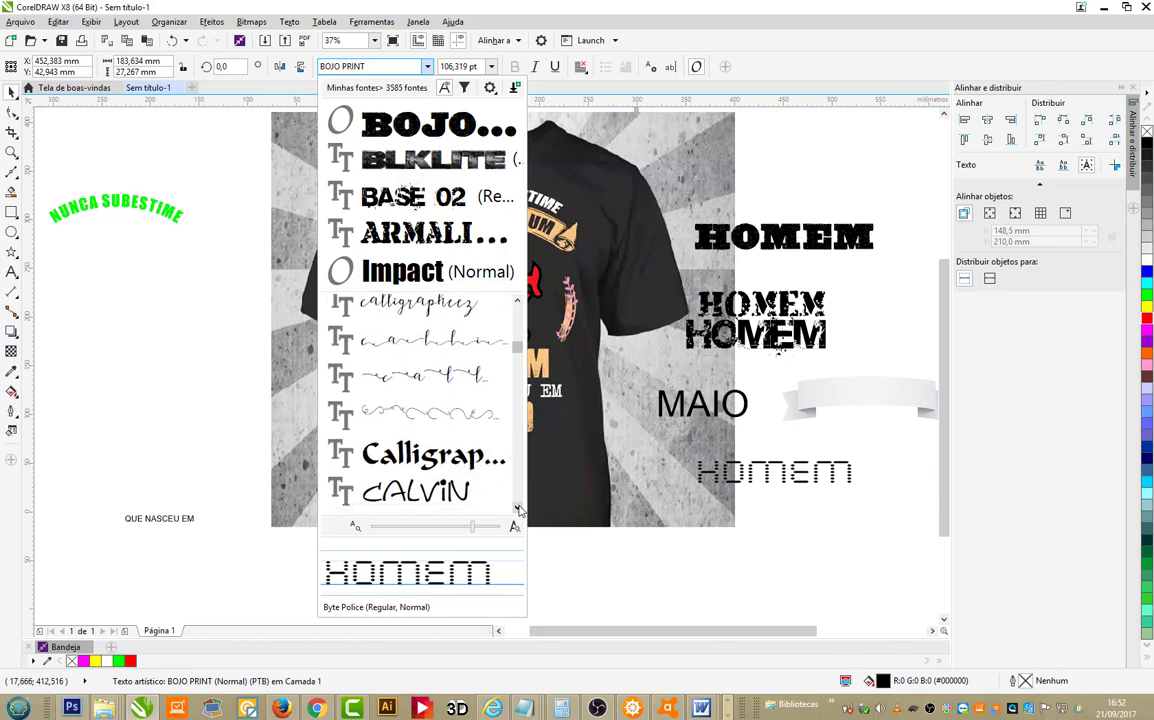
scroll(518, 510, "down", 5)
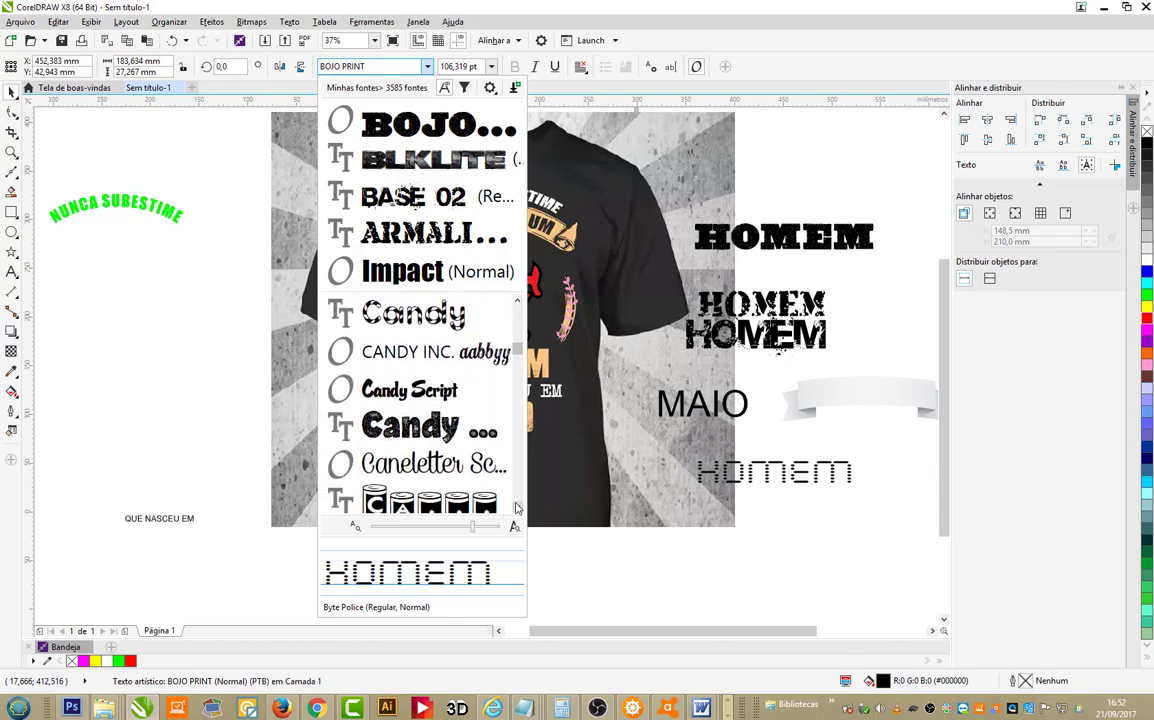
left_click(420, 428)
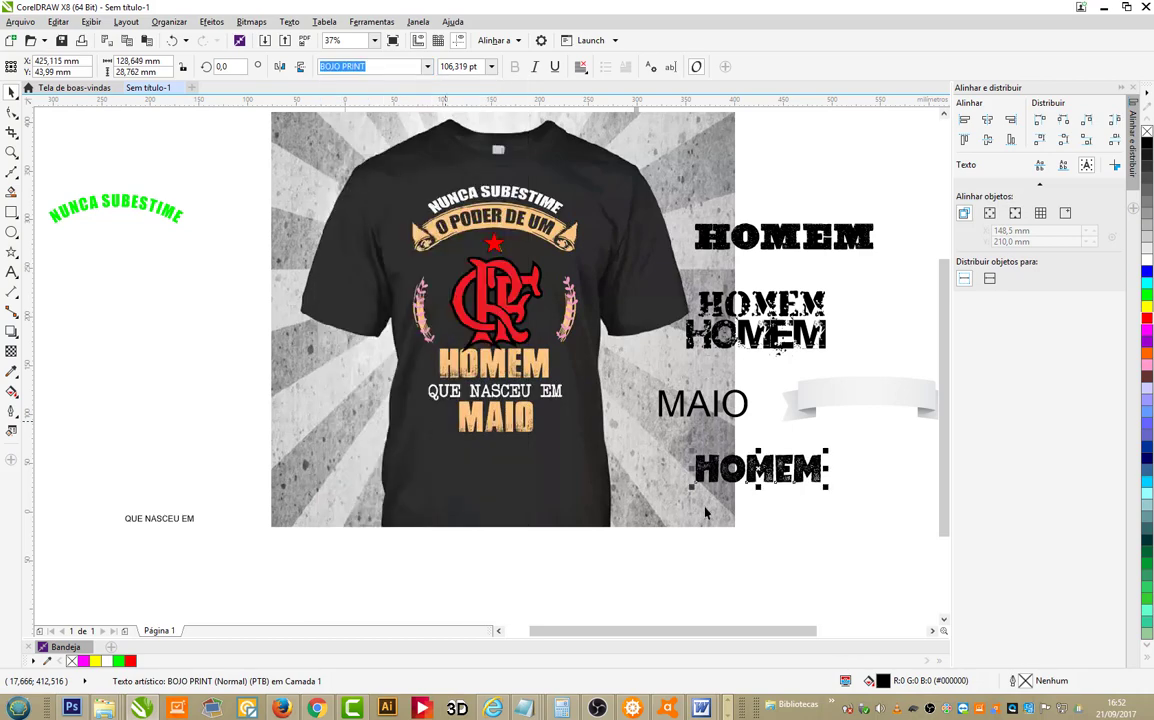
left_click_drag(692, 487, 615, 518)
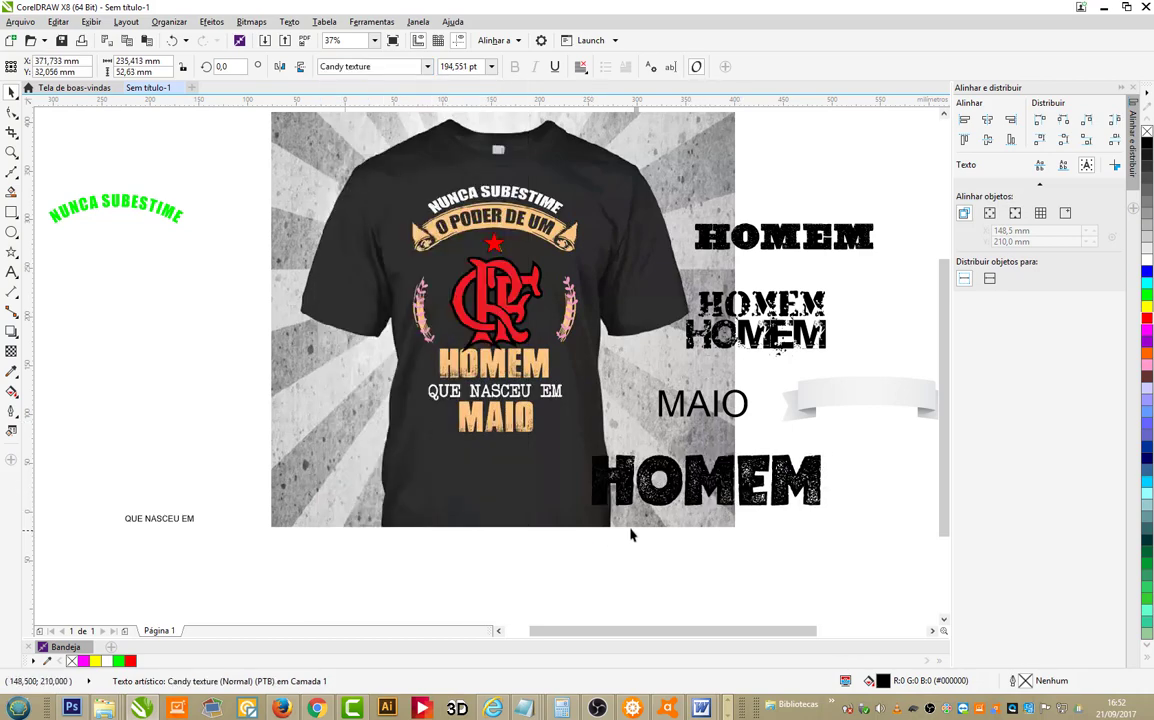
Step: Move the Candy texture HOMEM directly under MAIO and the Base 02 HOMEM sample below the T-shirt image
left_click_drag(781, 479, 817, 452)
left_click(797, 418)
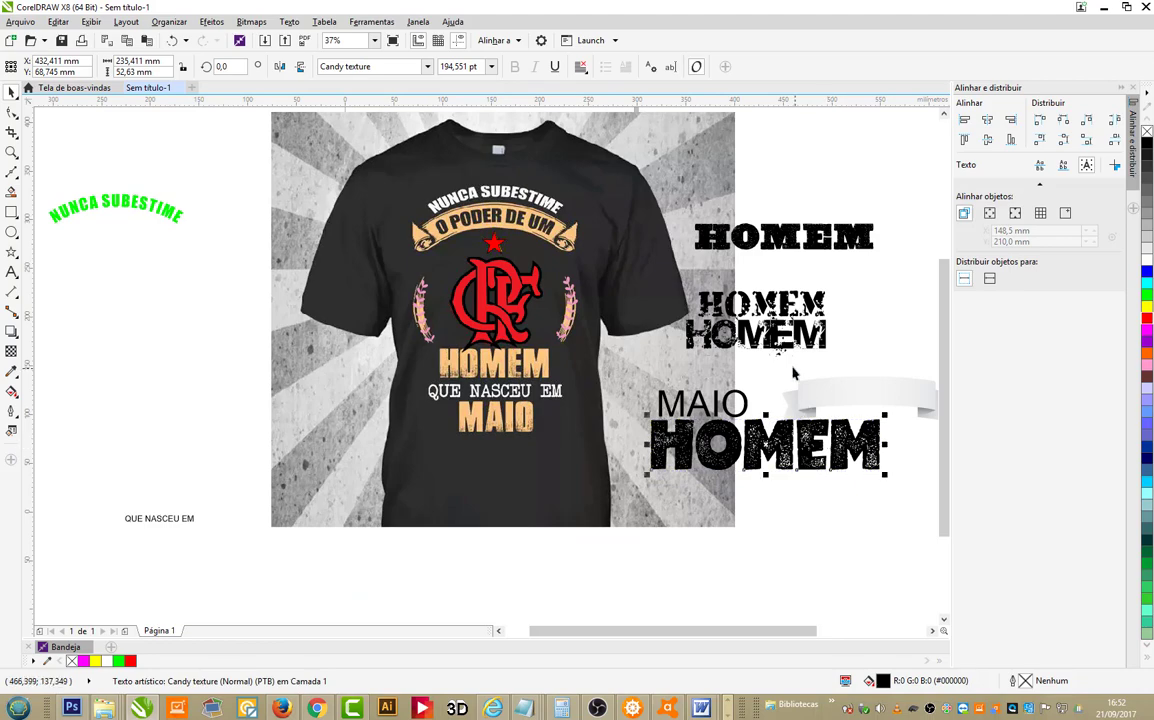
left_click_drag(778, 345, 619, 575)
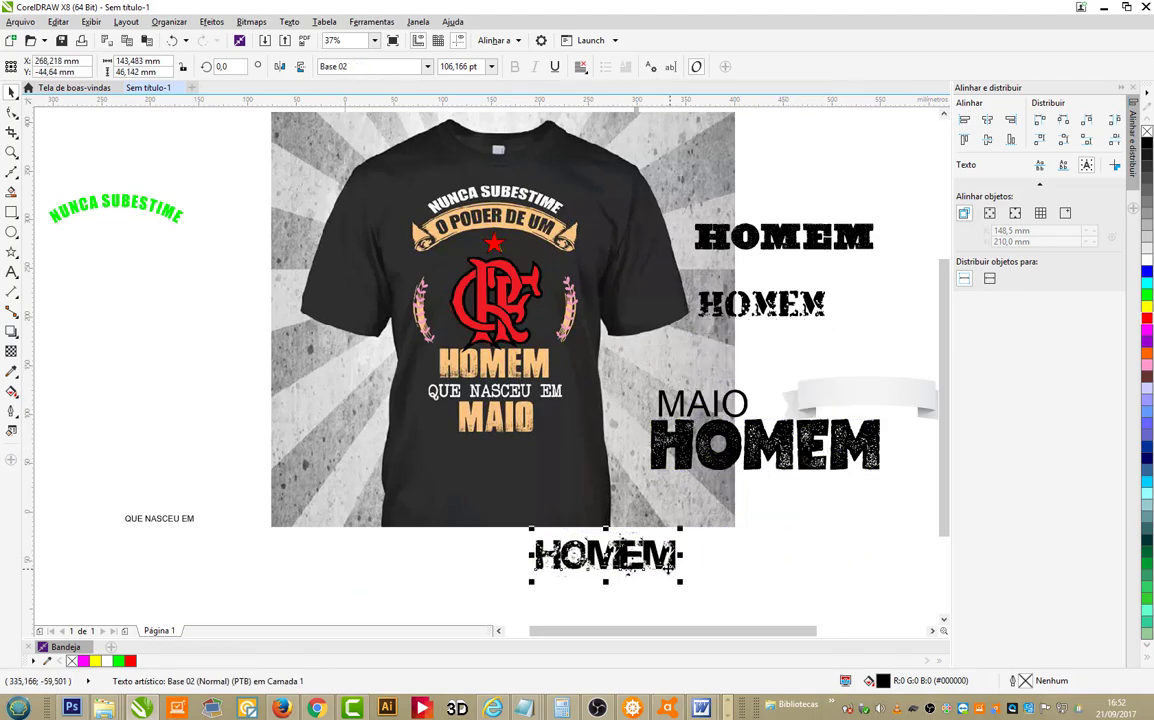
Step: Delete the Candy texture HOMEM, the Arial MAIO and the two remaining HOMEM samples, keeping only the Base 02 one
left_click(748, 432)
key("Delete")
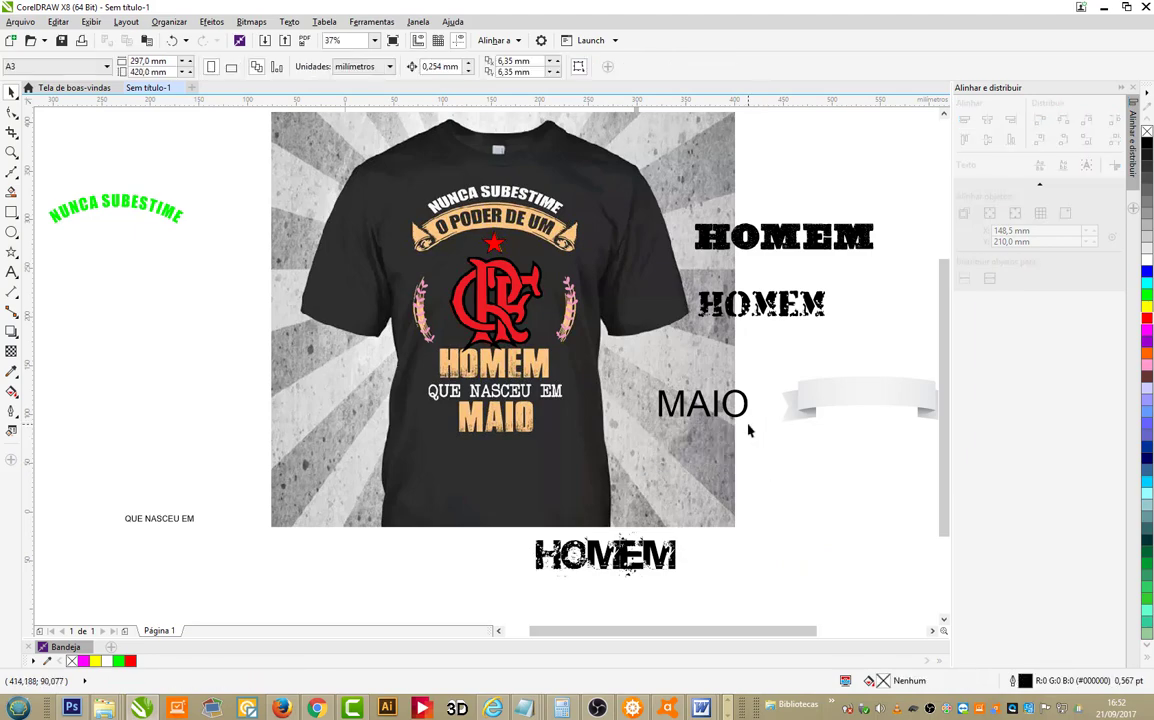
left_click(746, 408)
key("Delete")
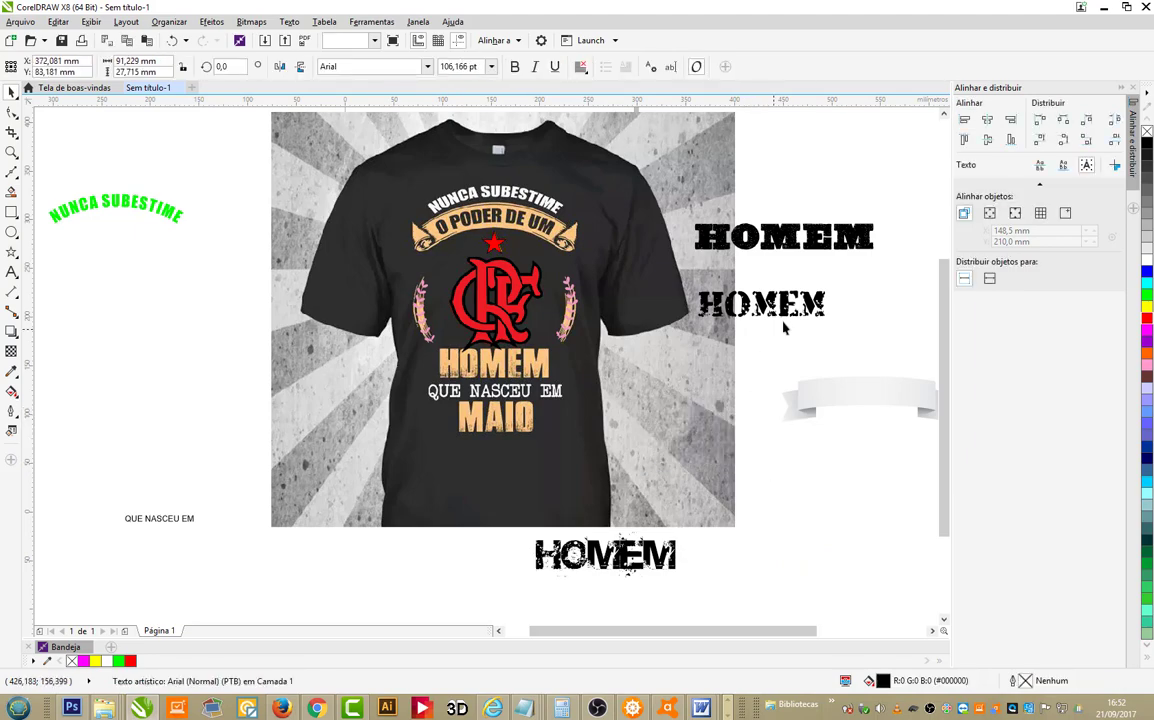
left_click(785, 308)
key("Delete")
left_click(790, 242)
key("Delete")
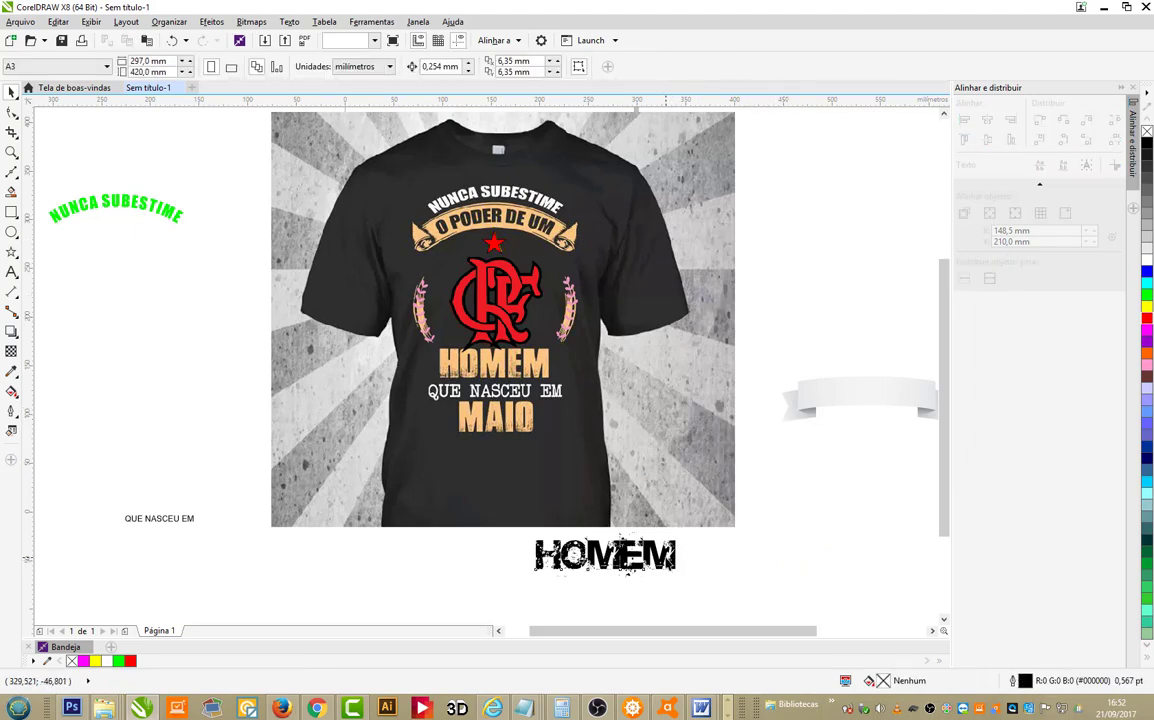
Step: Place a copy of the Base 02 HOMEM beside the original and change the copy's text to MAIO
left_click(663, 561)
key("F8")
left_click(724, 558)
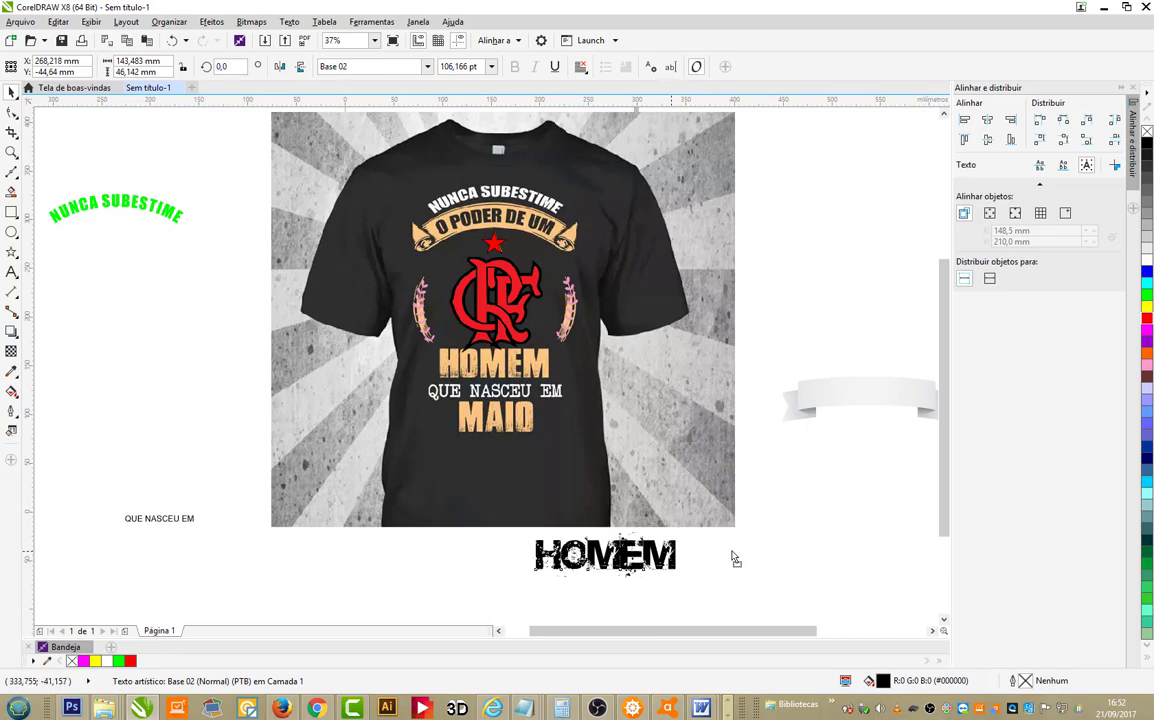
type("HOMEM")
key("ctrl+a")
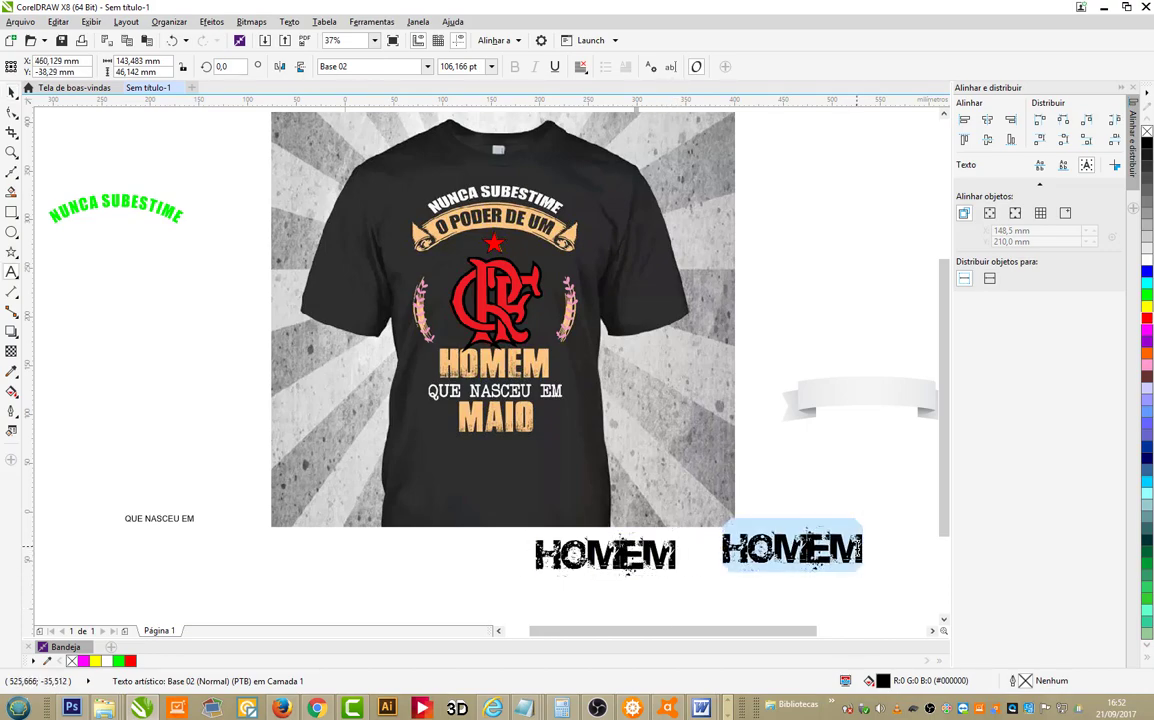
type("MAIO")
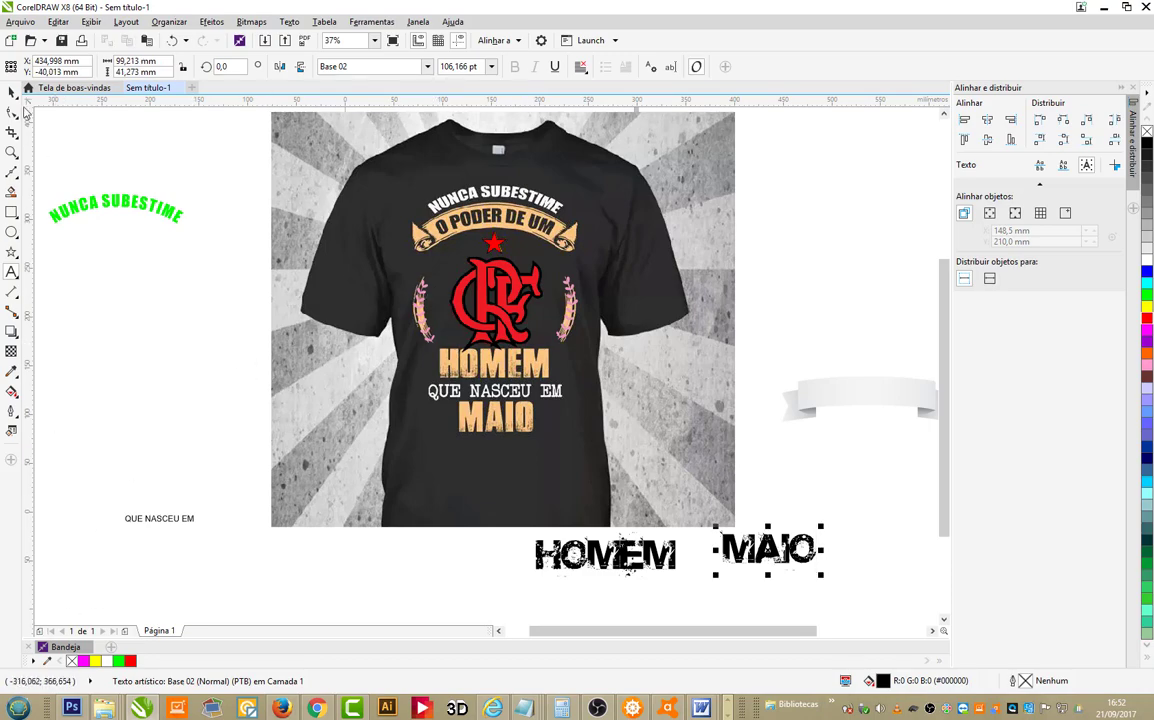
Step: Move the QUE NASCEU EM text up beside the T-shirt and enlarge it to about 161 mm wide
left_click_drag(190, 518, 178, 442)
left_click(216, 362)
left_click(427, 66)
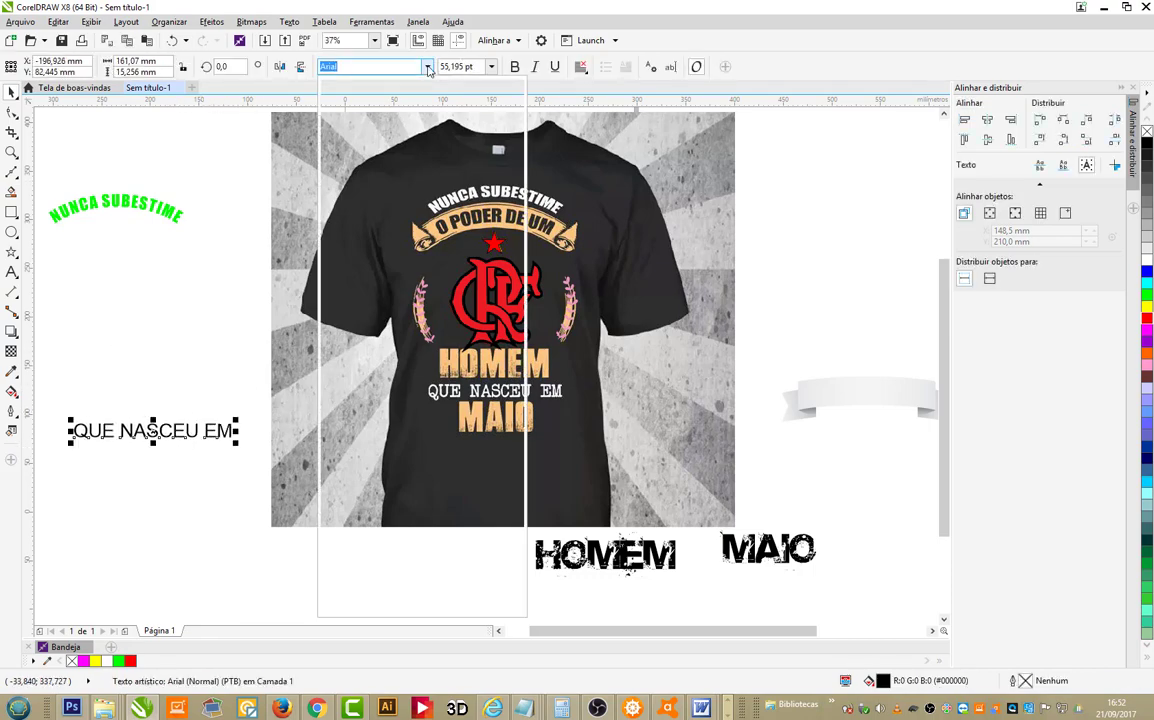
left_click(427, 66)
Step: Unlock the reference T-shirt image and move it right, away from the QUE NASCEU EM text
left_click(498, 425)
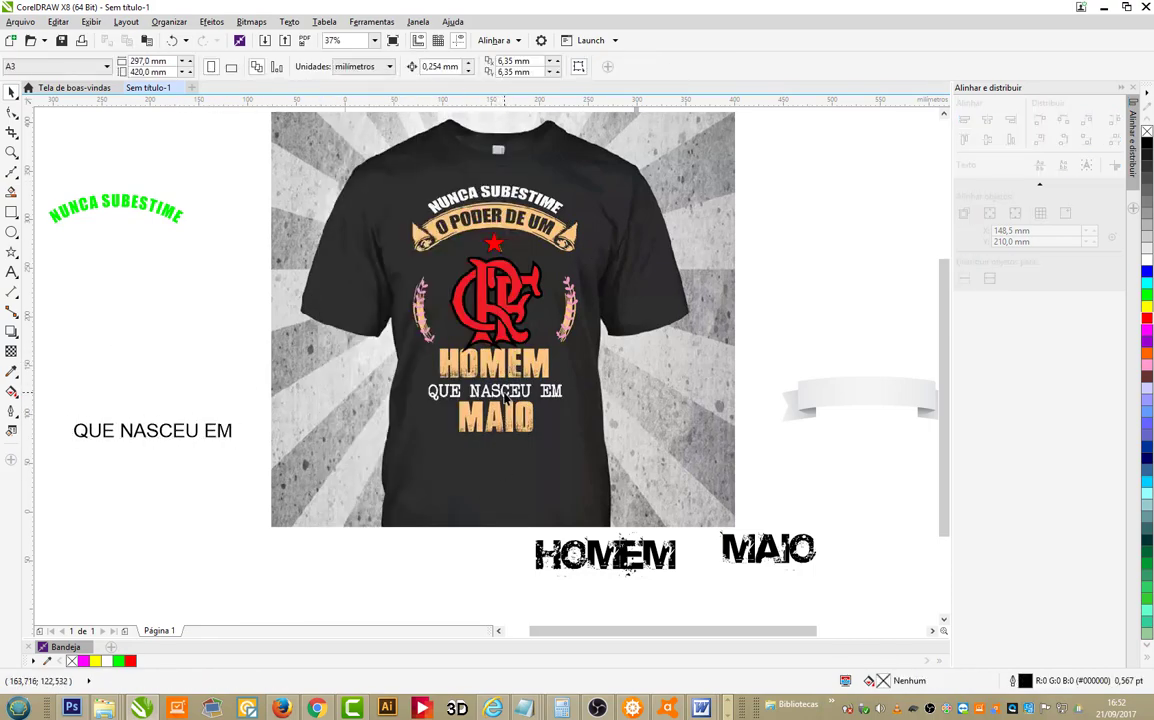
right_click(507, 395)
left_click(540, 422)
left_click_drag(515, 382, 691, 369)
Step: Change the font of QUE NASCEU EM to Kabel Bk BT in its Book style and place a copy above it
left_click(214, 432)
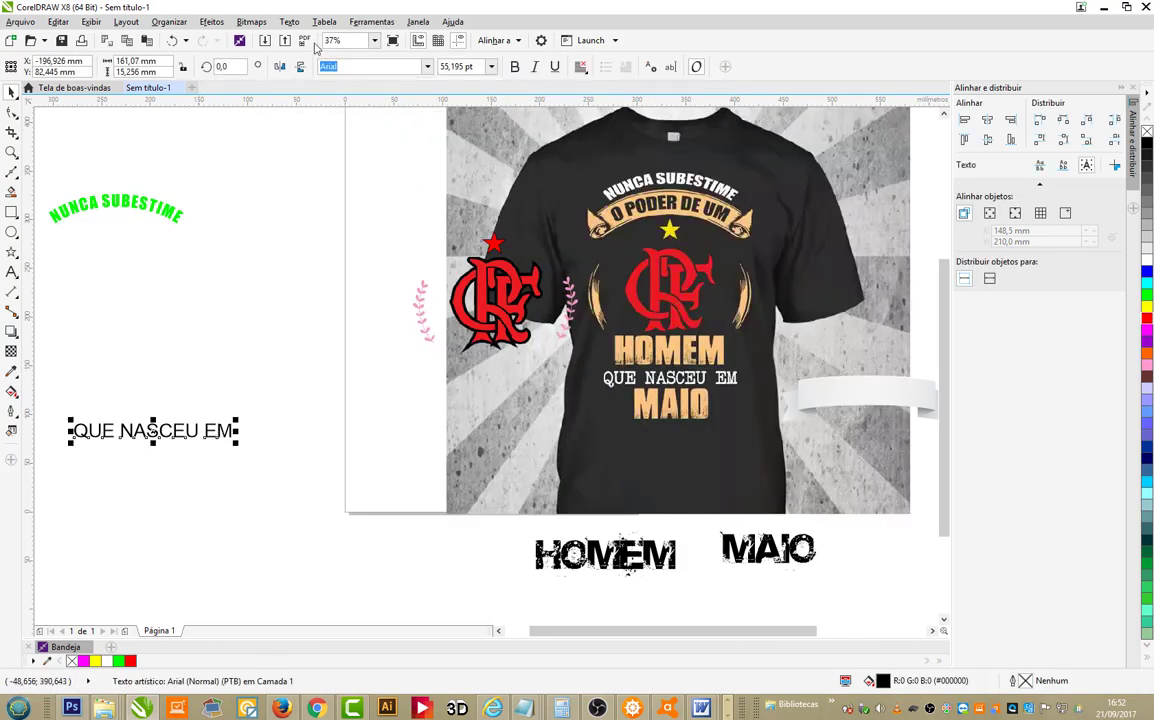
left_click(427, 67)
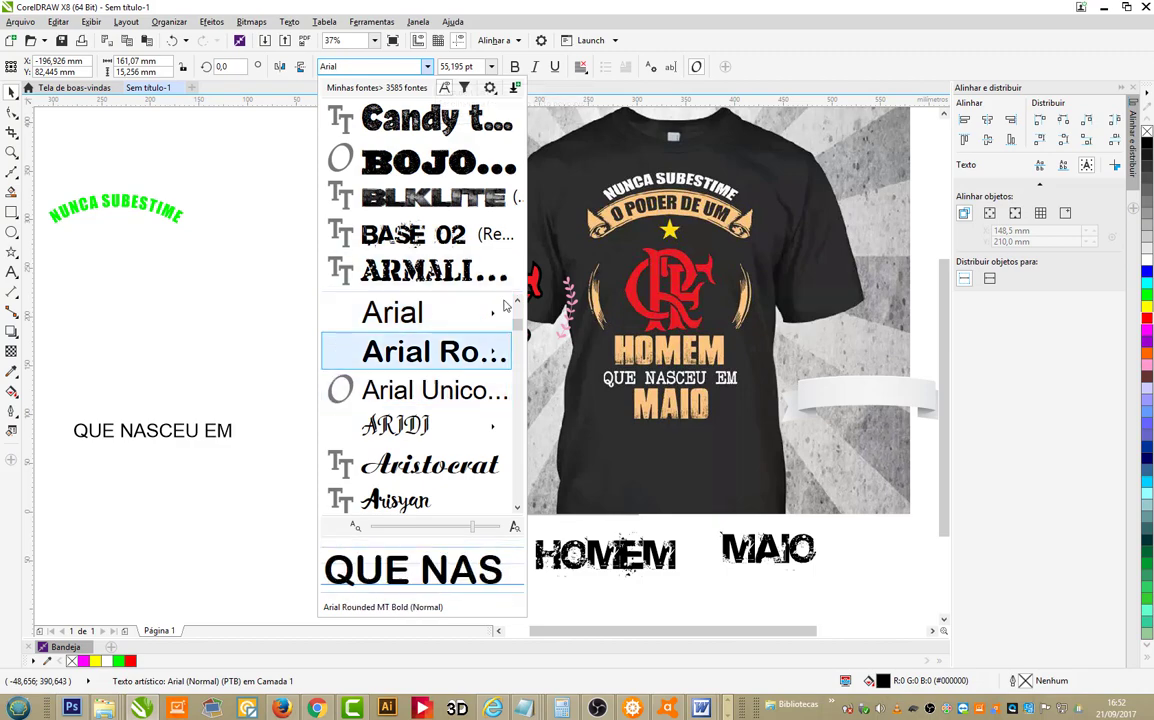
left_click_drag(519, 338, 517, 400)
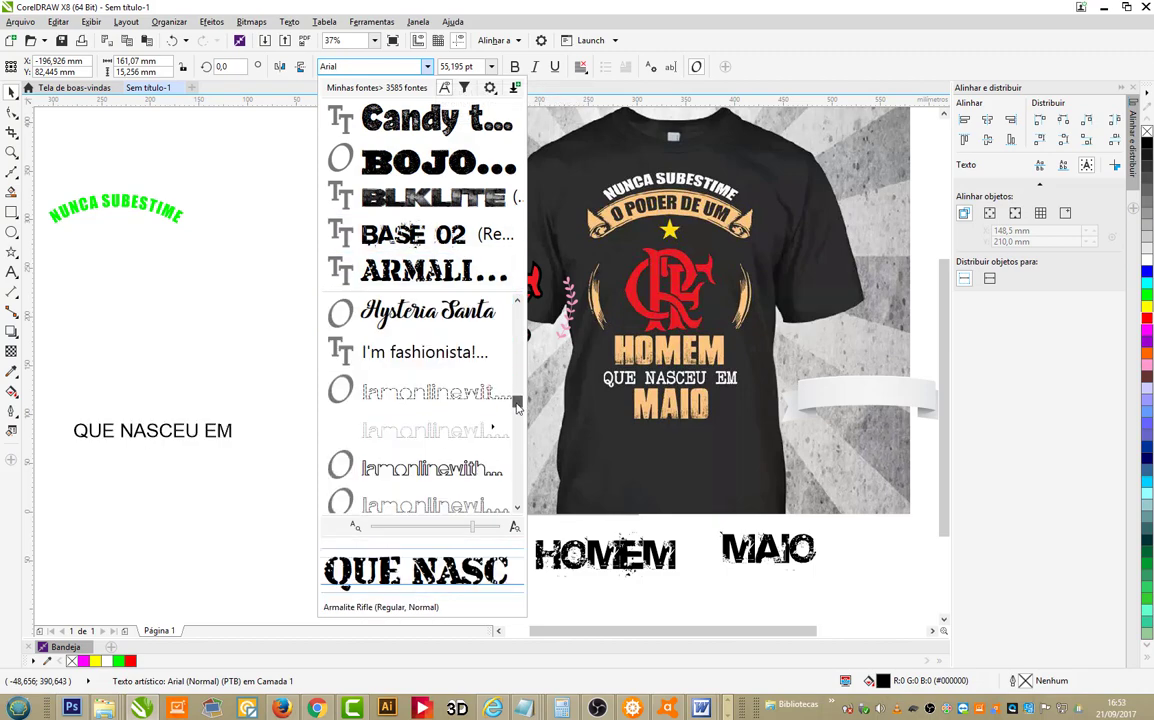
scroll(462, 435, "down", 5)
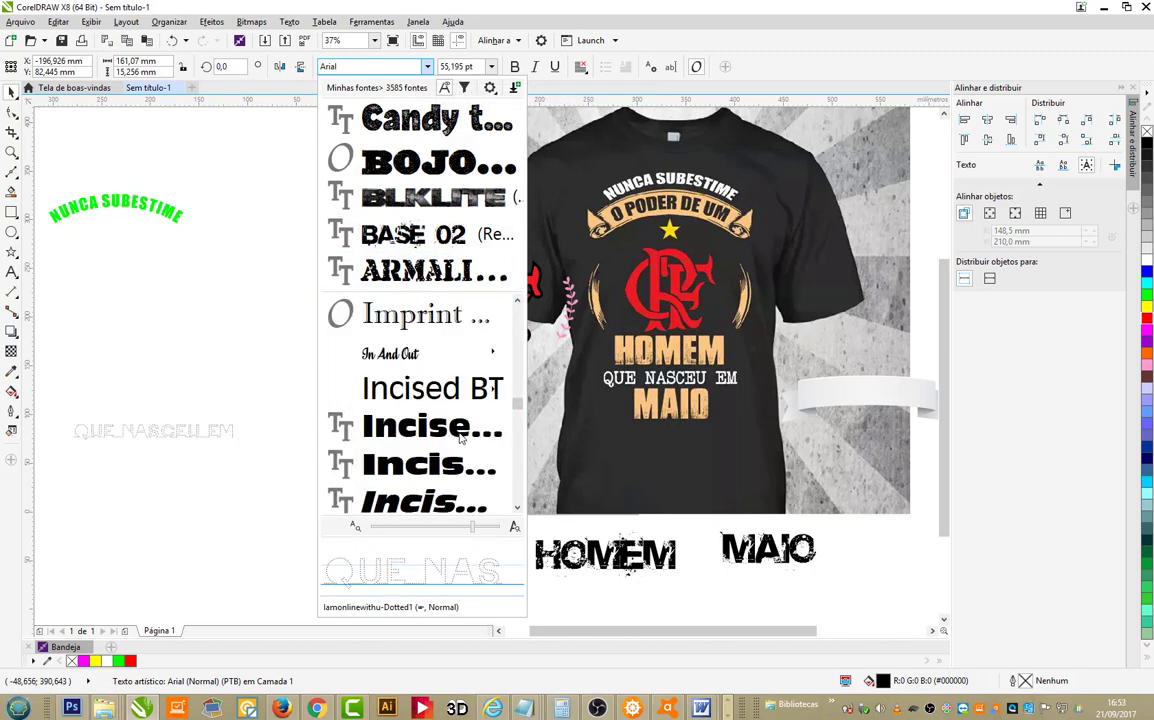
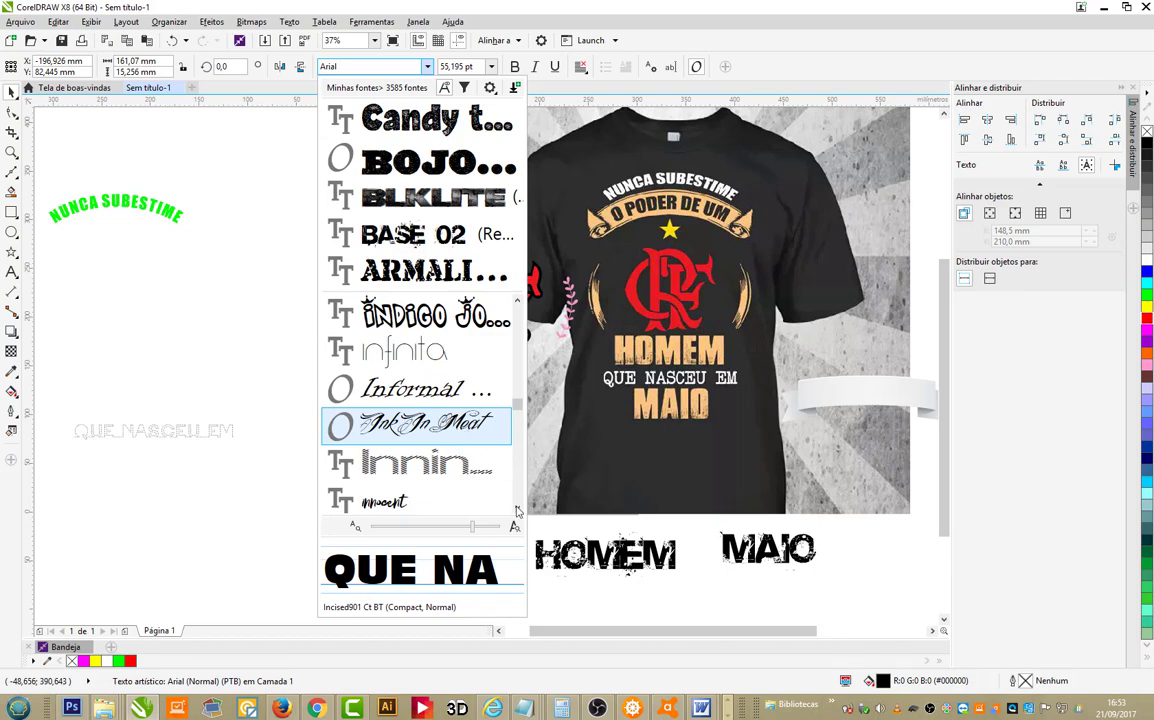
scroll(517, 511, "down", 5)
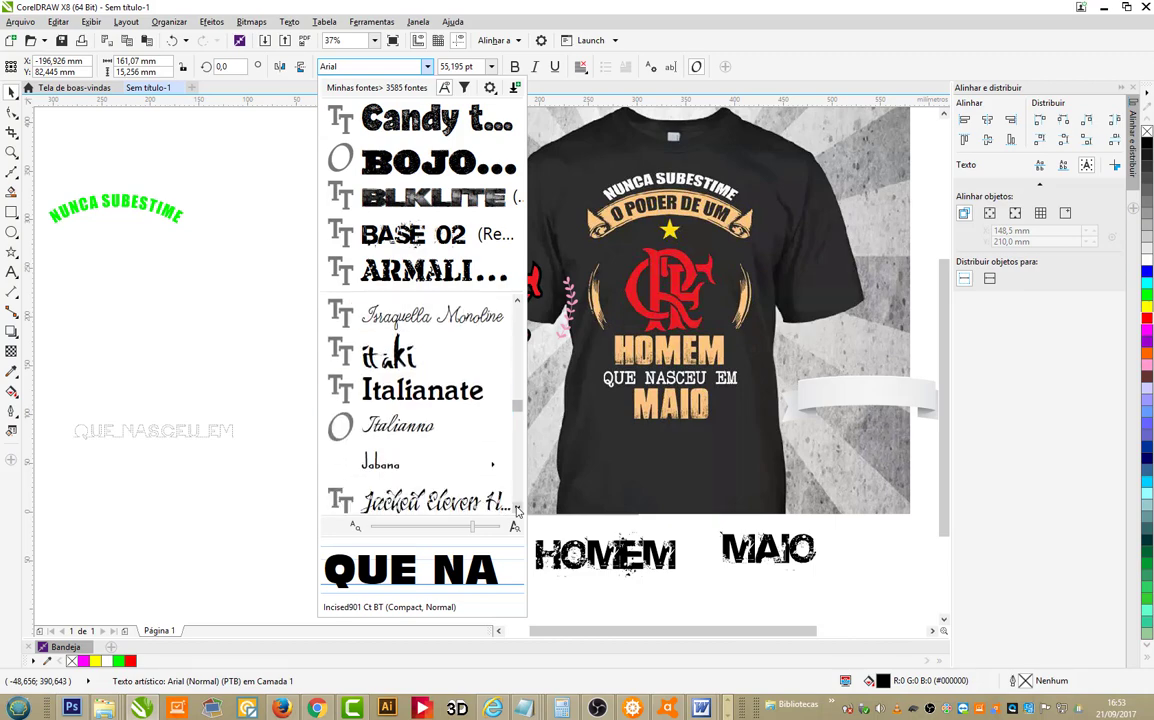
scroll(517, 511, "down", 4)
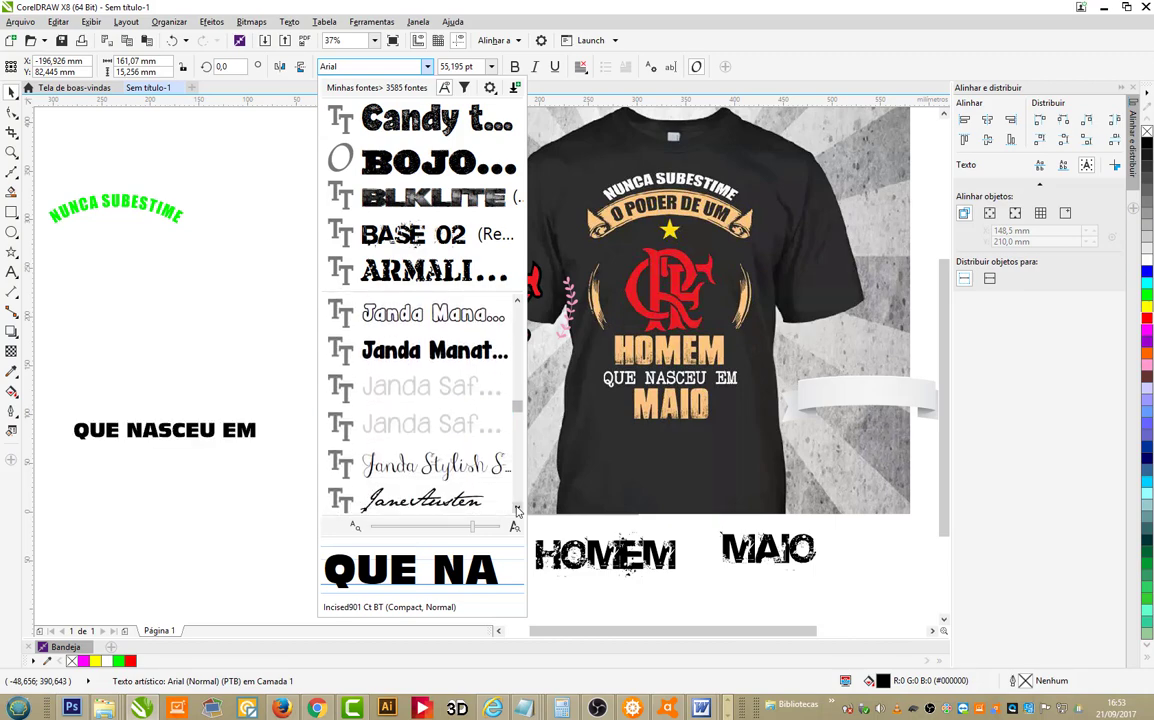
scroll(517, 511, "down", 6)
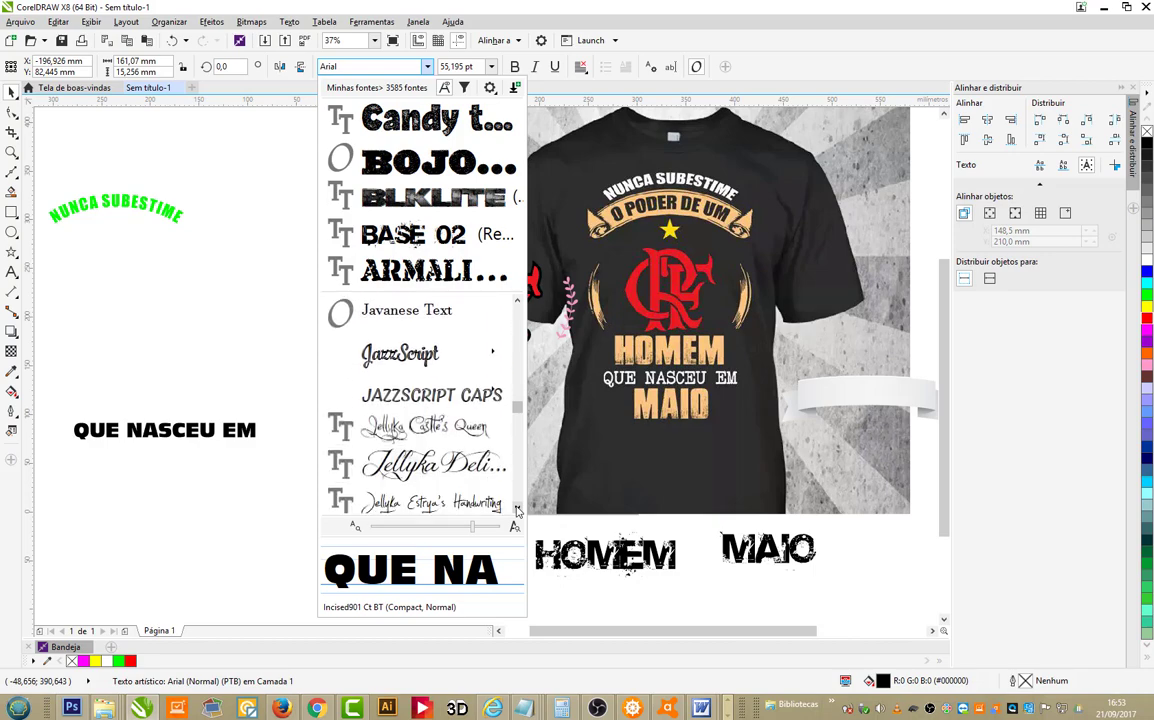
scroll(517, 511, "down", 6)
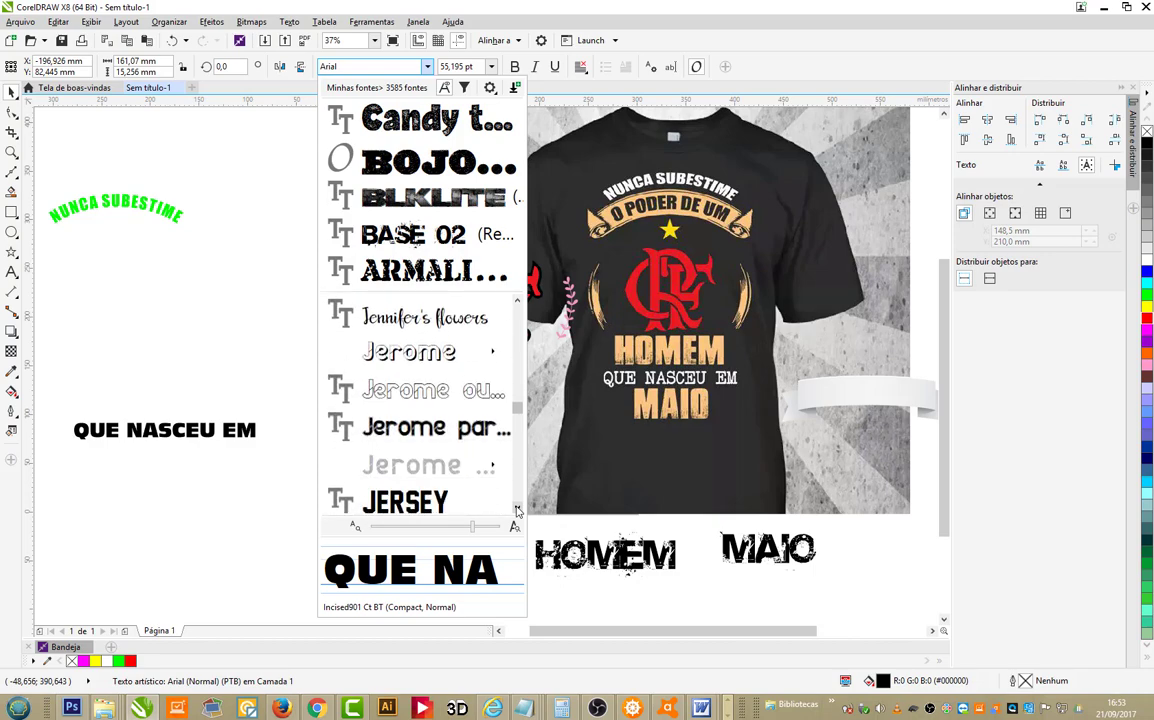
scroll(517, 511, "down", 6)
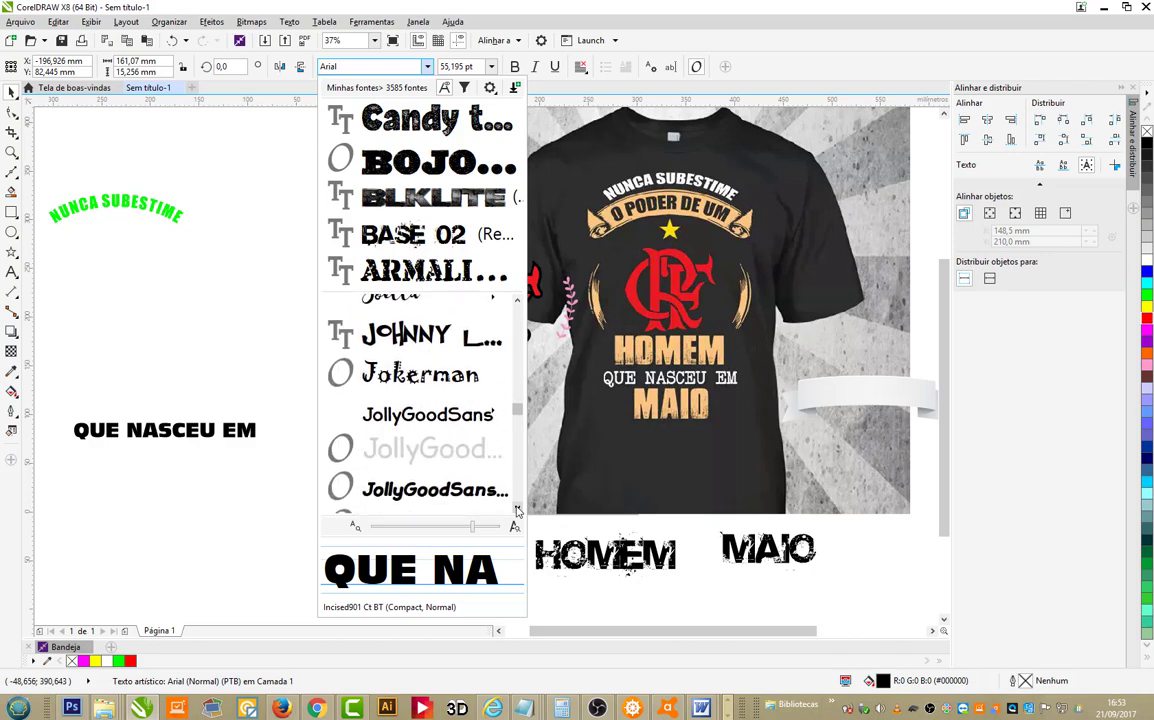
scroll(517, 511, "down", 2)
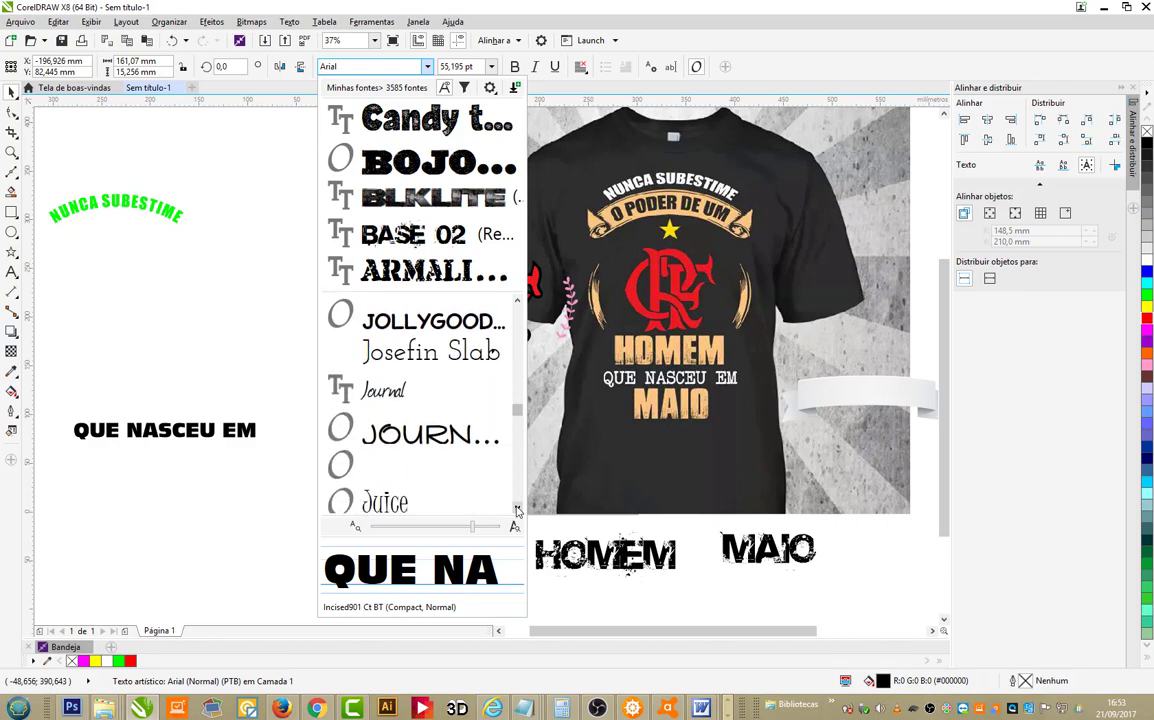
scroll(517, 511, "down", 6)
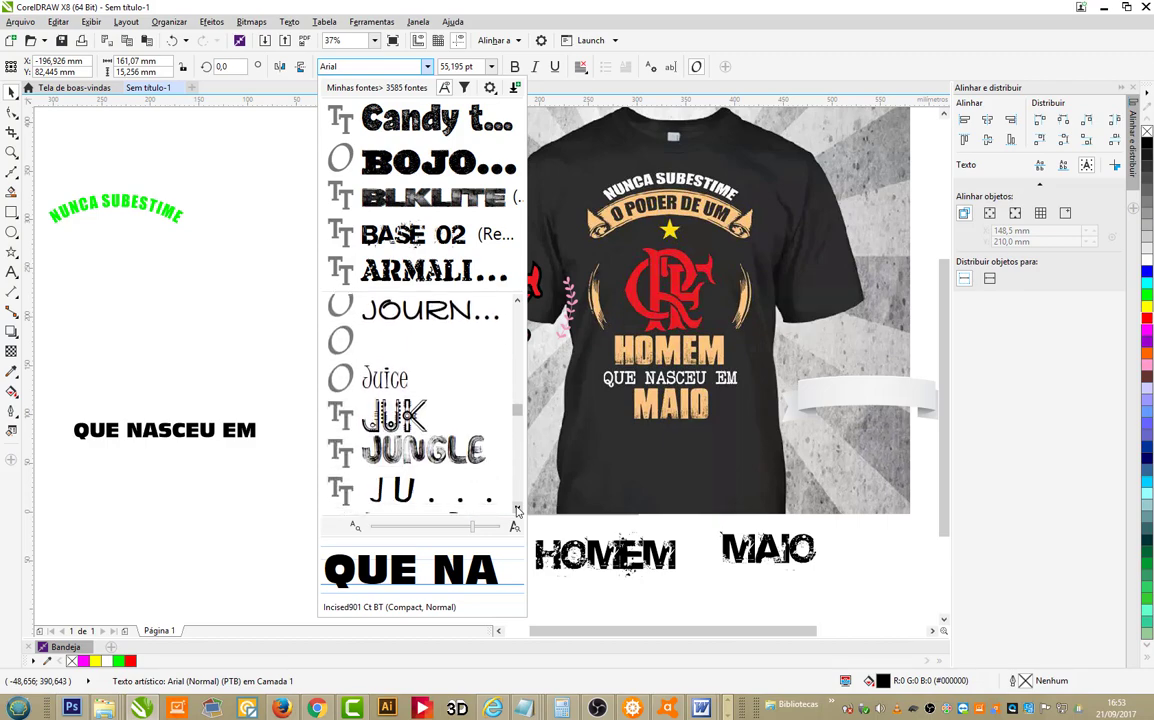
scroll(517, 511, "down", 6)
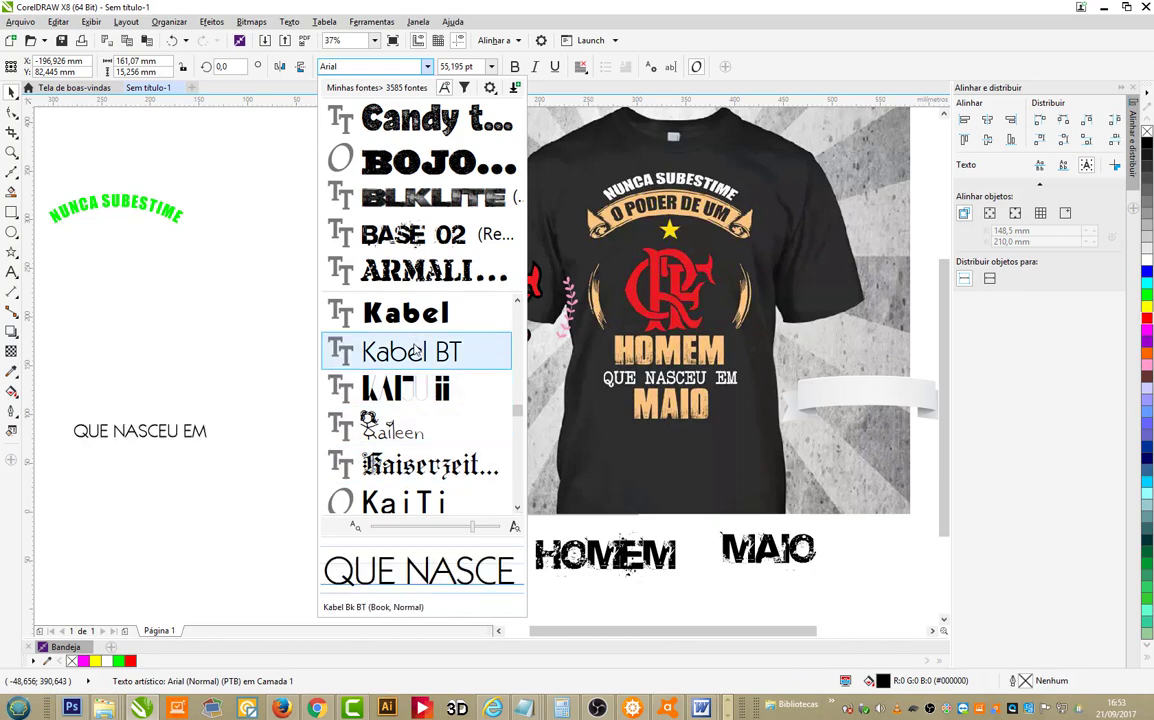
left_click(414, 352)
left_click_drag(196, 430, 225, 433)
Step: Browse fonts for one resembling the T-shirt's lettering and change the lower QUE NASCEU EM text to OCR-A BT
left_click(385, 64)
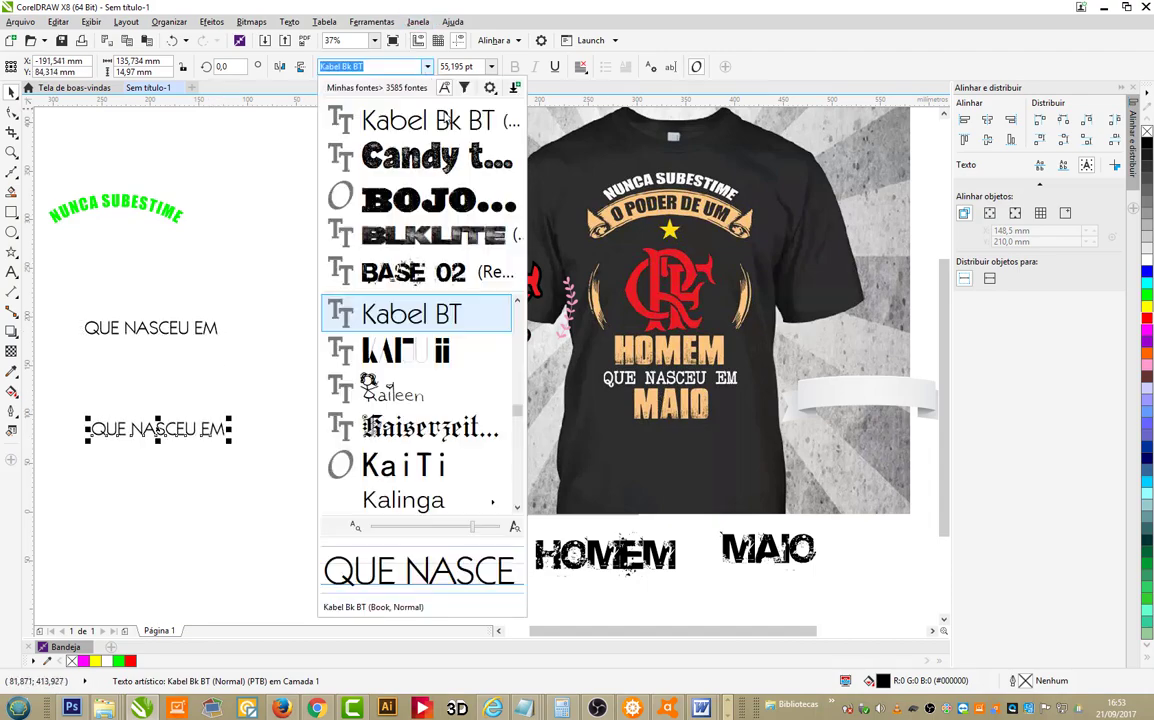
scroll(517, 512, "down", 5)
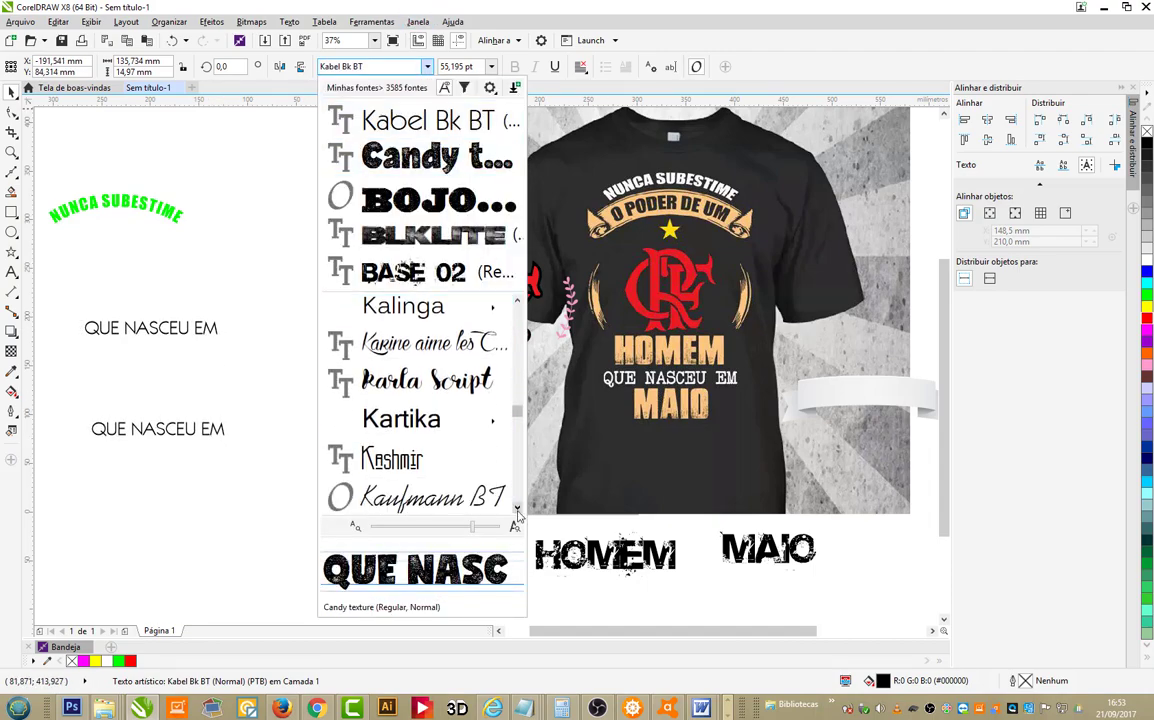
scroll(517, 512, "down", 7)
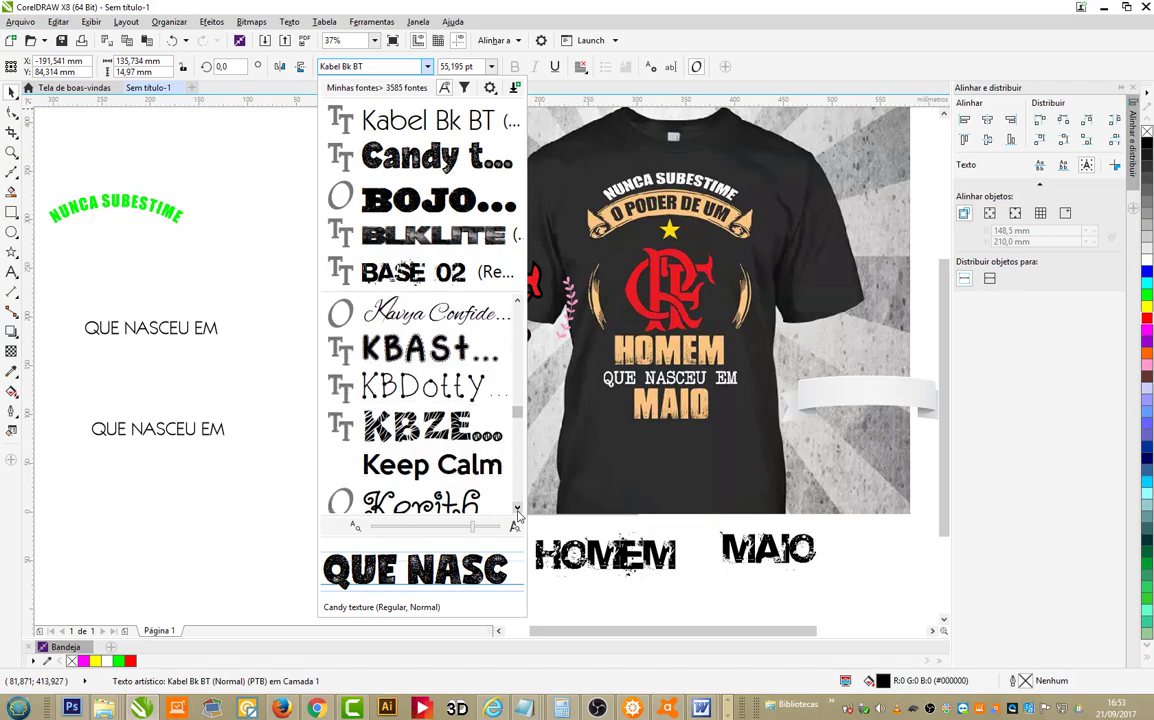
scroll(517, 512, "down", 5)
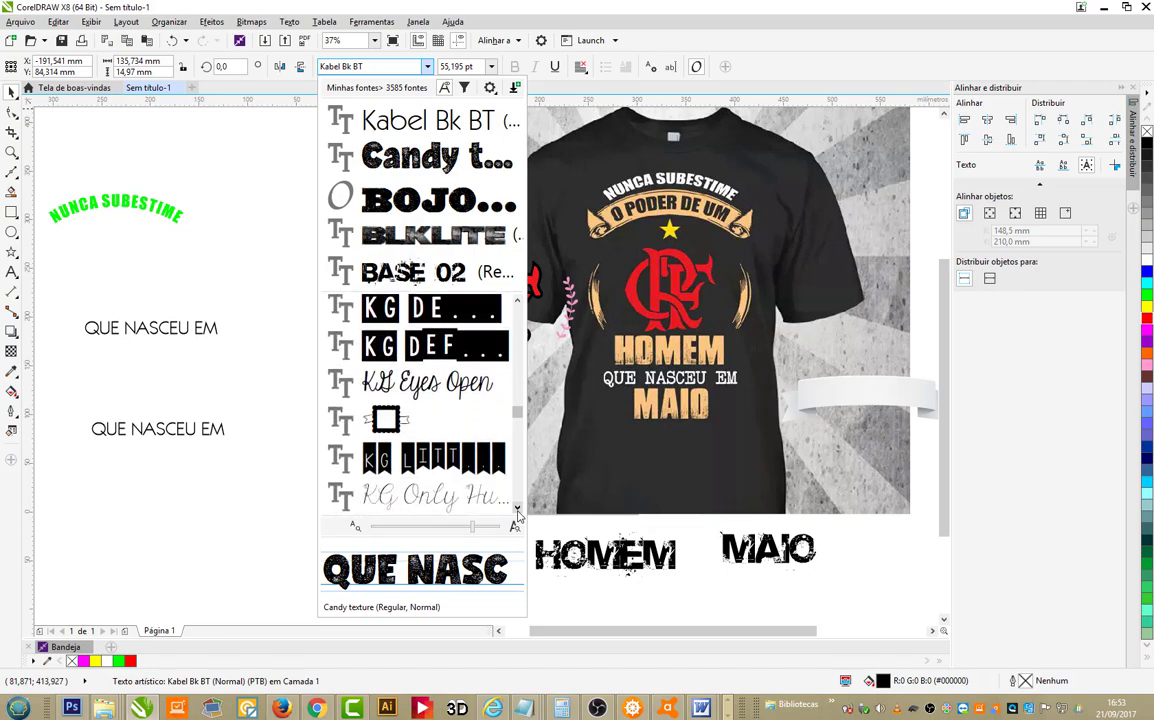
scroll(517, 512, "down", 1)
scroll(517, 512, "down", 5)
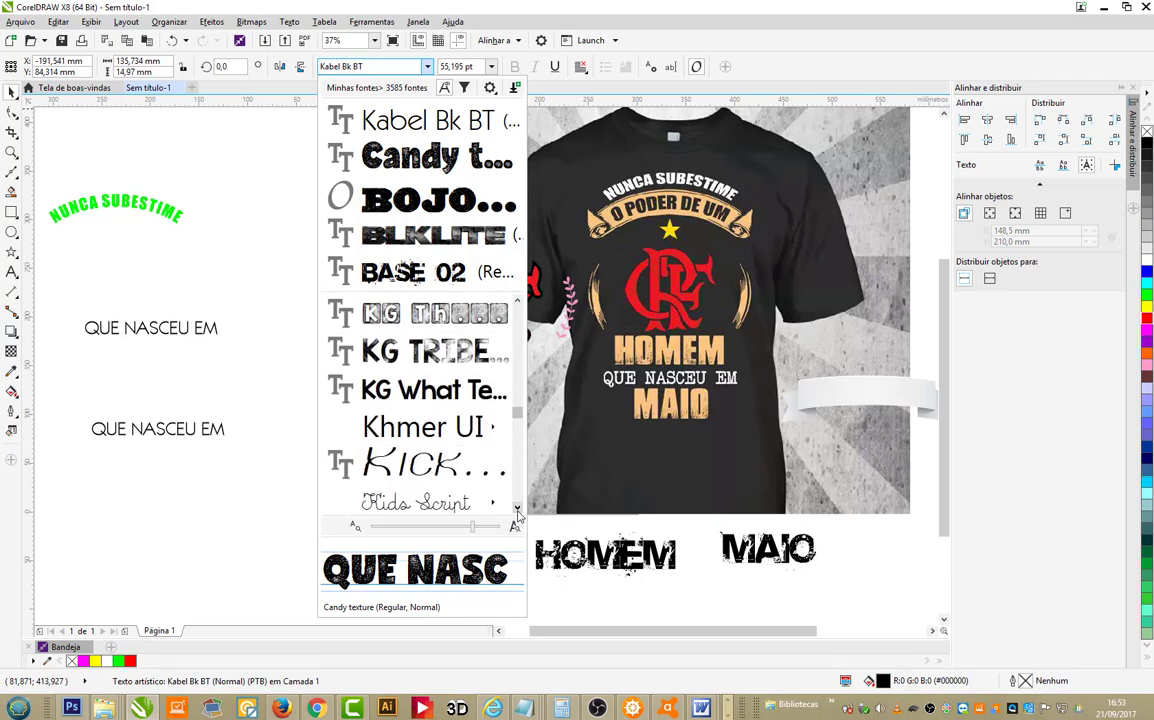
scroll(517, 512, "down", 8)
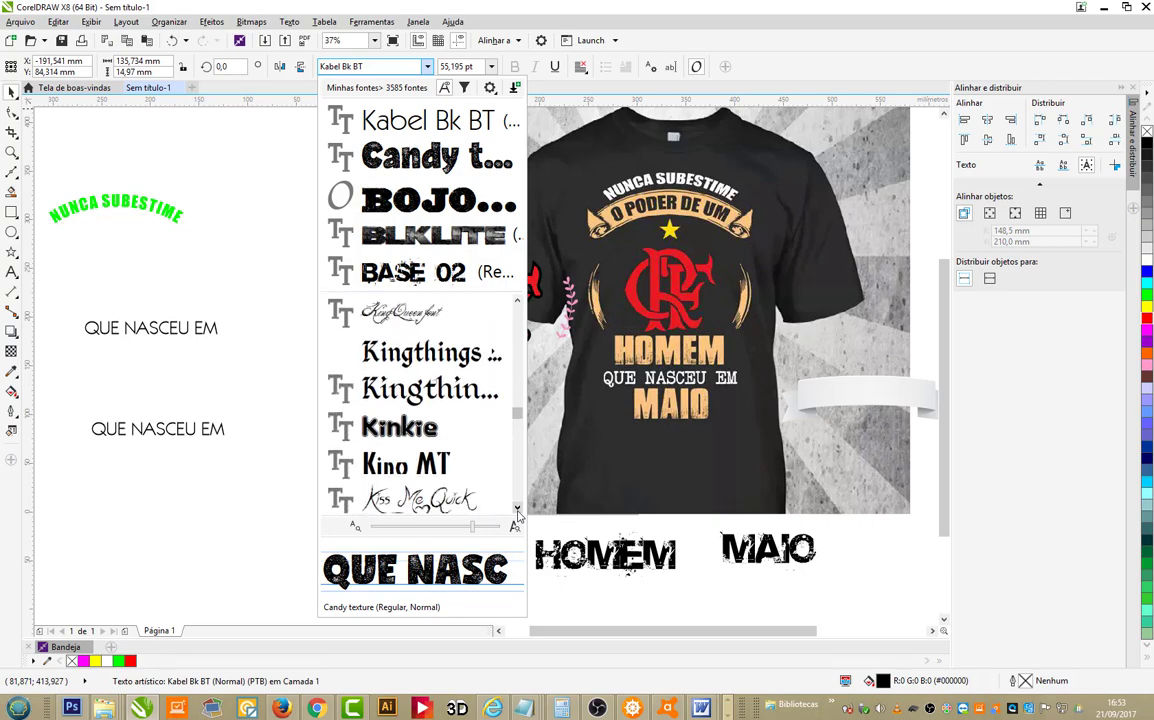
left_click_drag(522, 418, 522, 454)
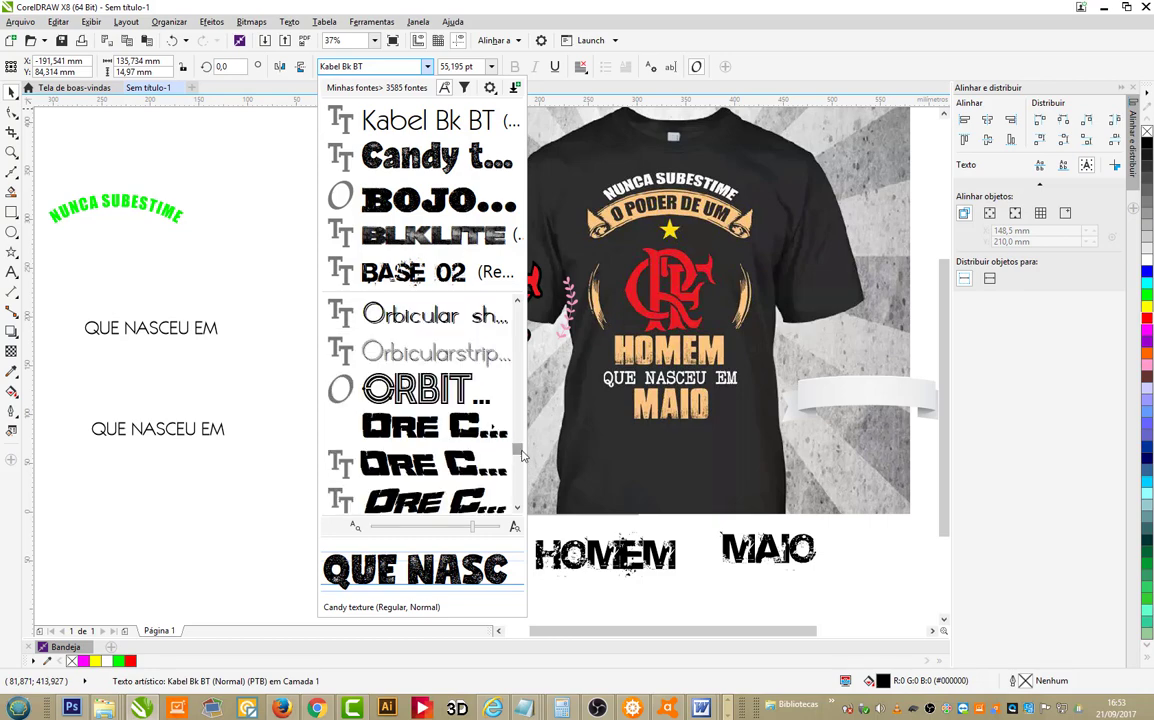
scroll(507, 456, "up", 5)
scroll(507, 456, "down", 2)
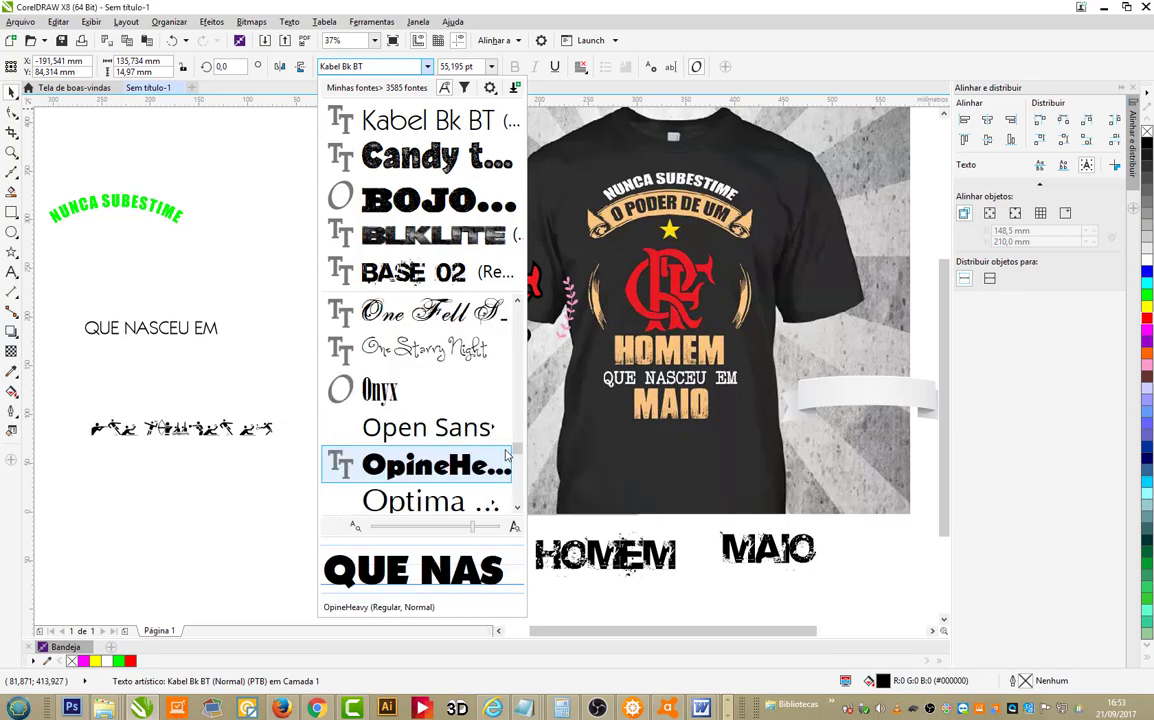
scroll(507, 456, "down", 2)
scroll(507, 456, "up", 8)
mouse_move(507, 456)
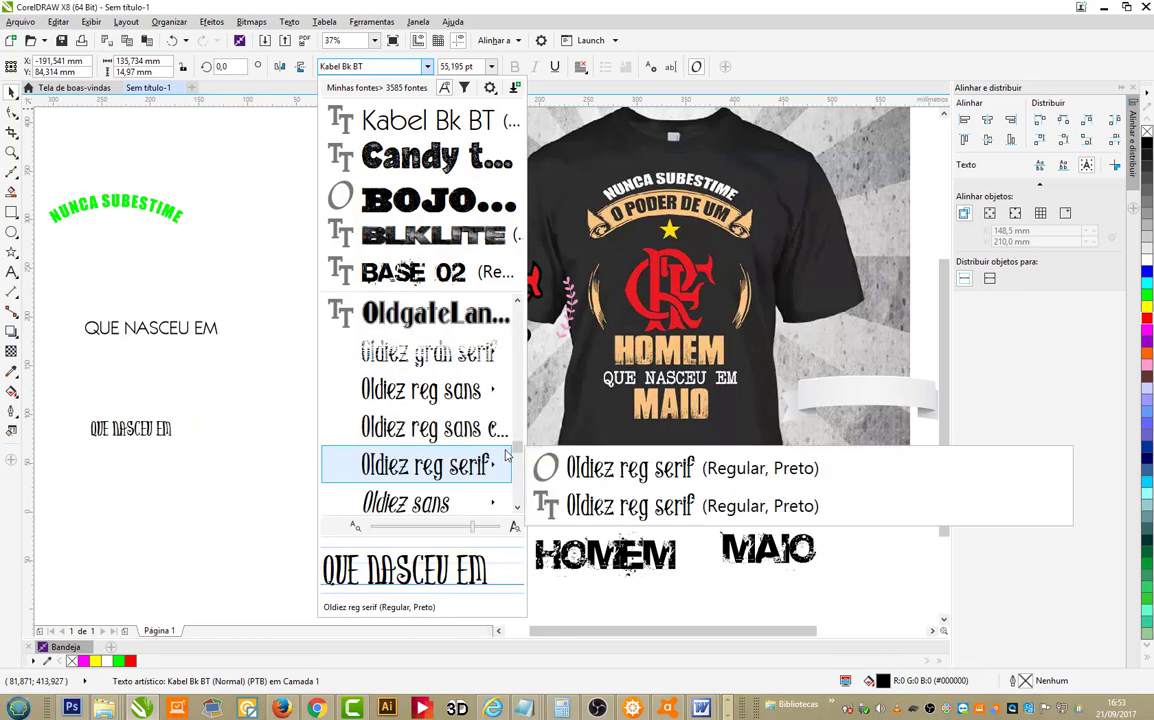
scroll(507, 456, "up", 6)
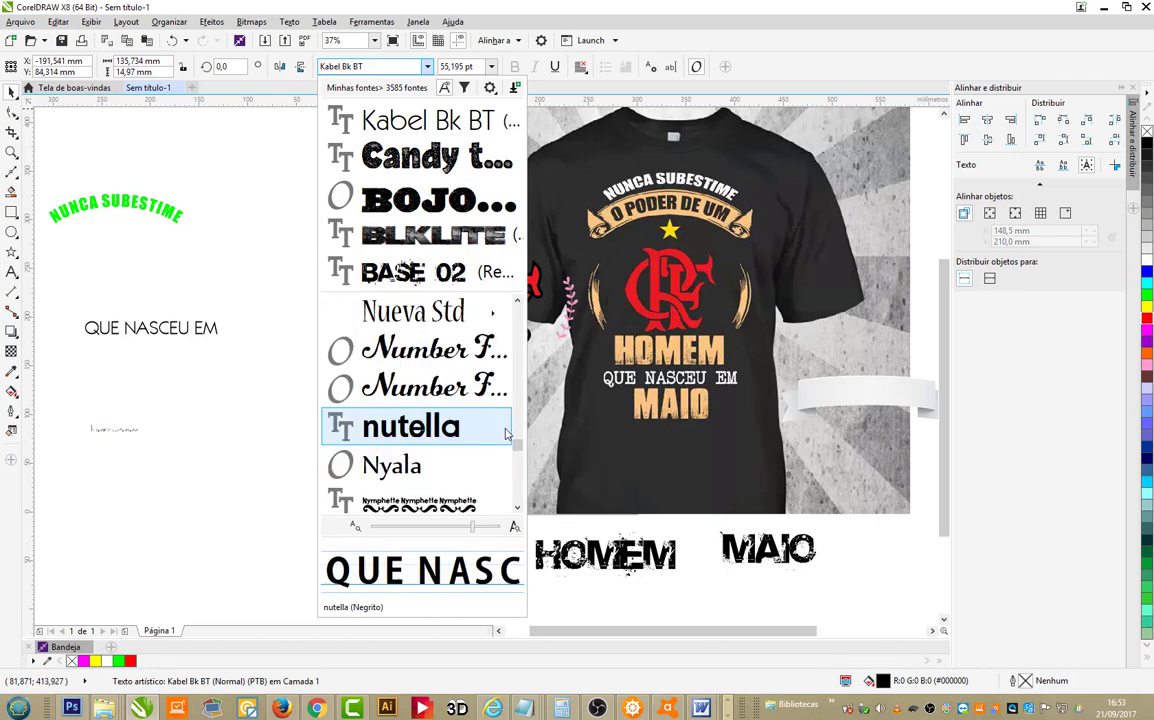
scroll(507, 432, "down", 6)
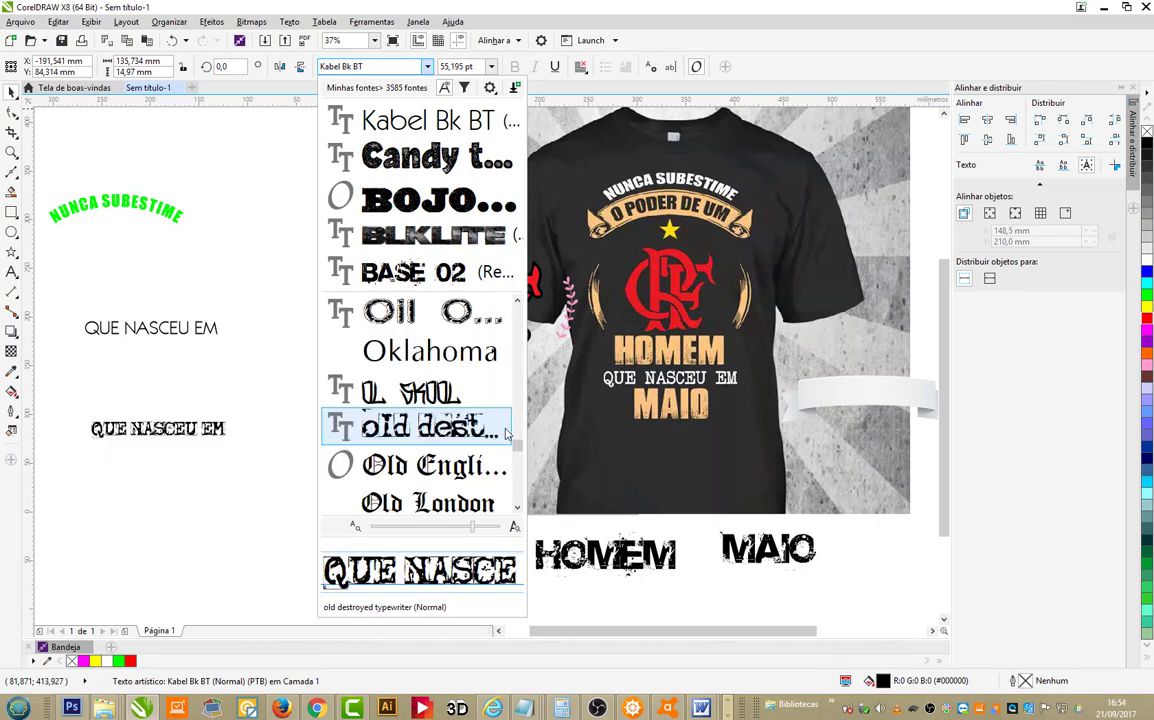
scroll(507, 432, "down", 3)
scroll(507, 432, "up", 6)
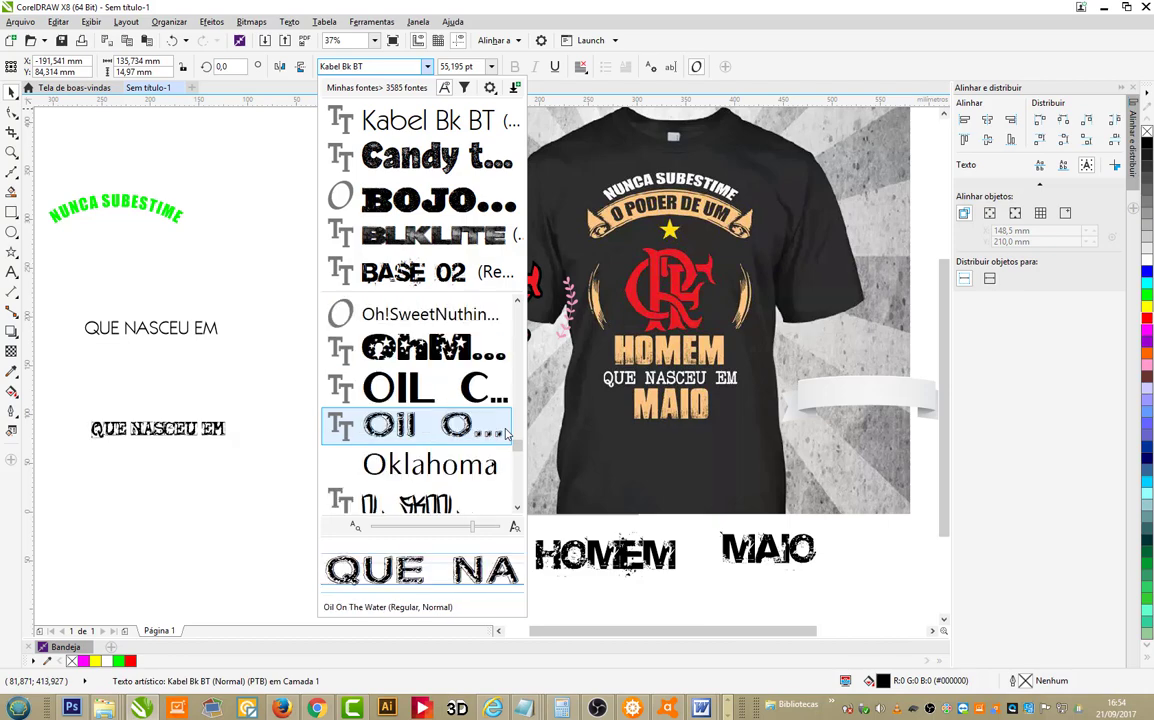
scroll(507, 432, "up", 1)
scroll(507, 432, "up", 1)
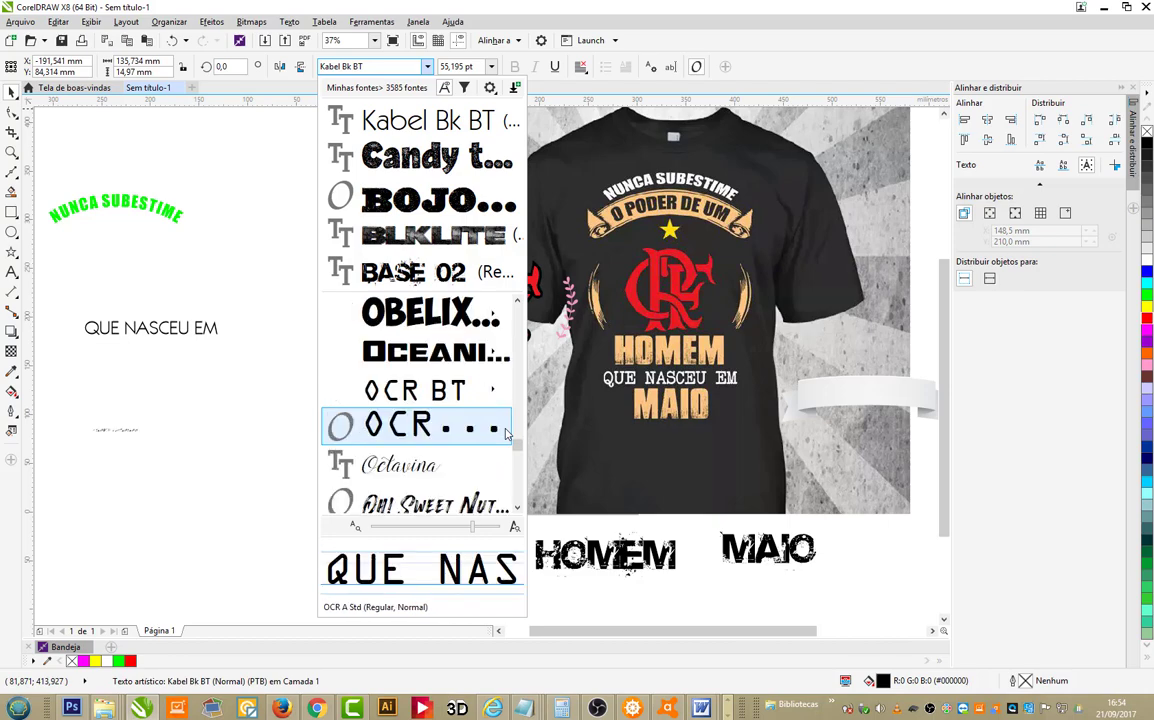
left_click(459, 395)
Step: Fill the OCR-A BT text with orange and fit it over the T-shirt's QUE NASCEU EM lettering at about 136 mm wide
left_click_drag(236, 440, 299, 479)
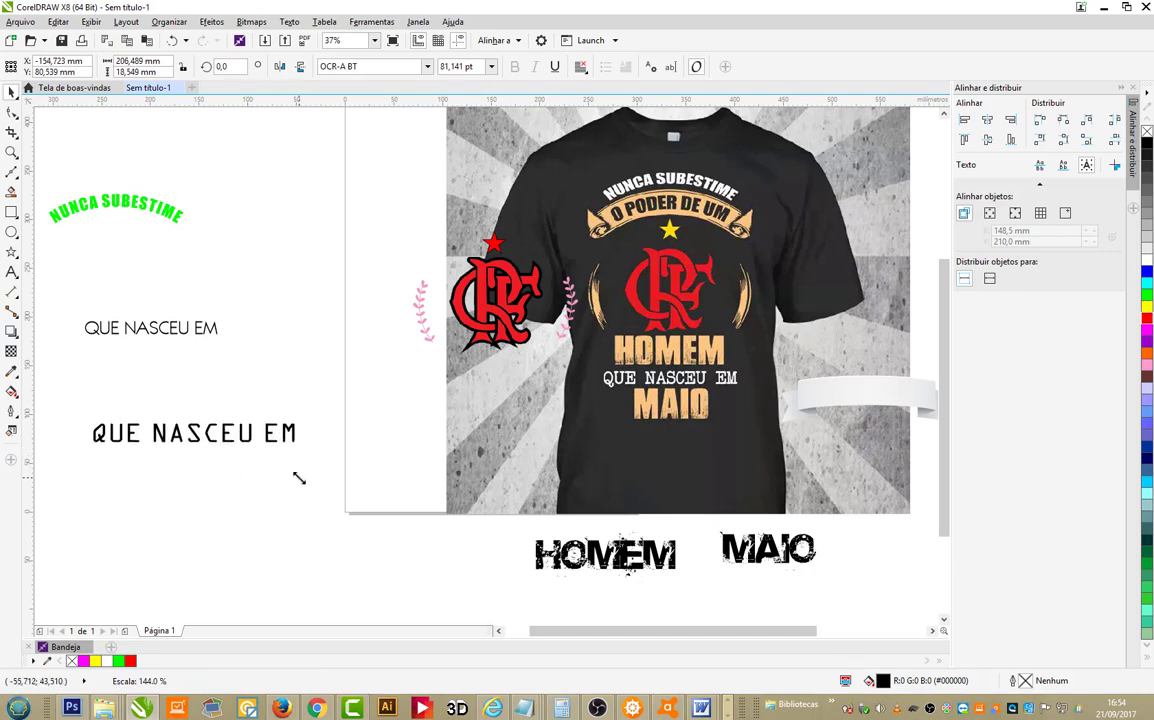
left_click(240, 491)
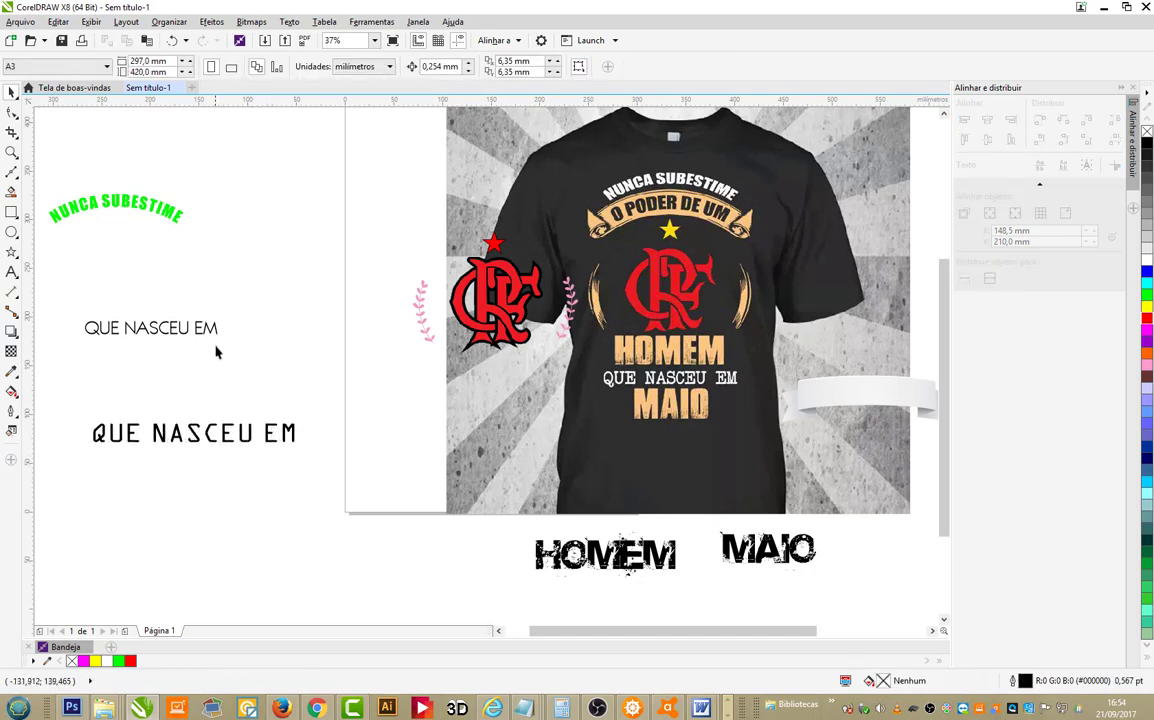
left_click(252, 436)
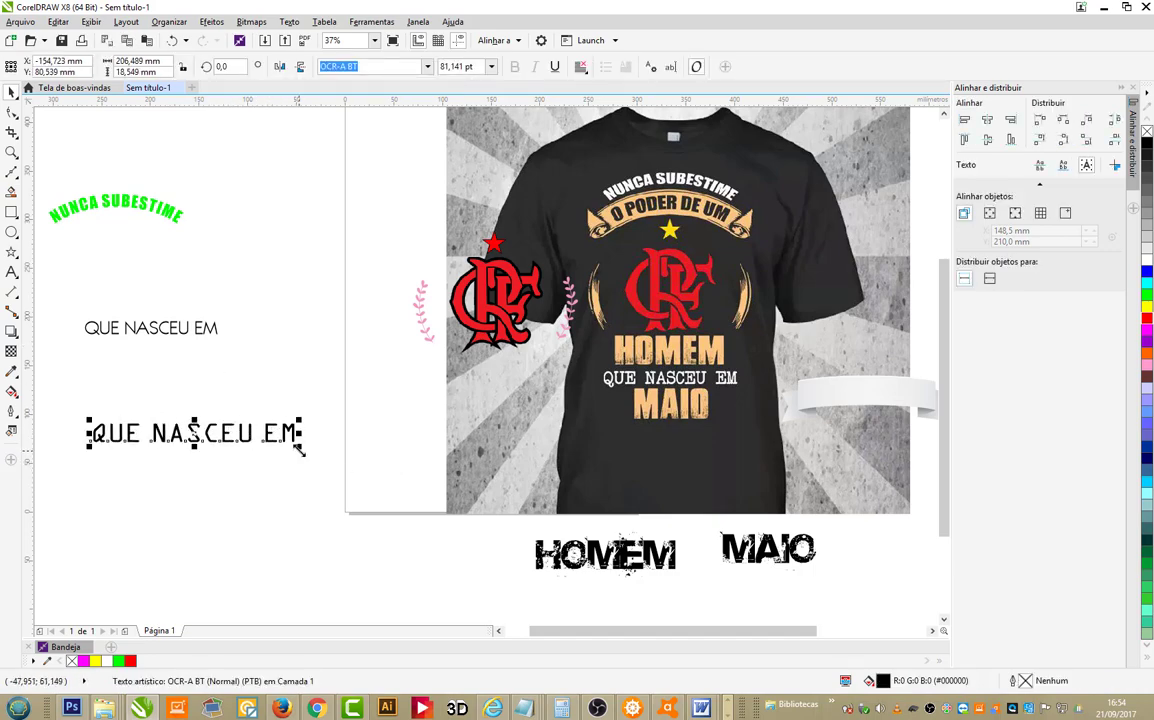
left_click_drag(299, 451, 223, 449)
left_click(1147, 354)
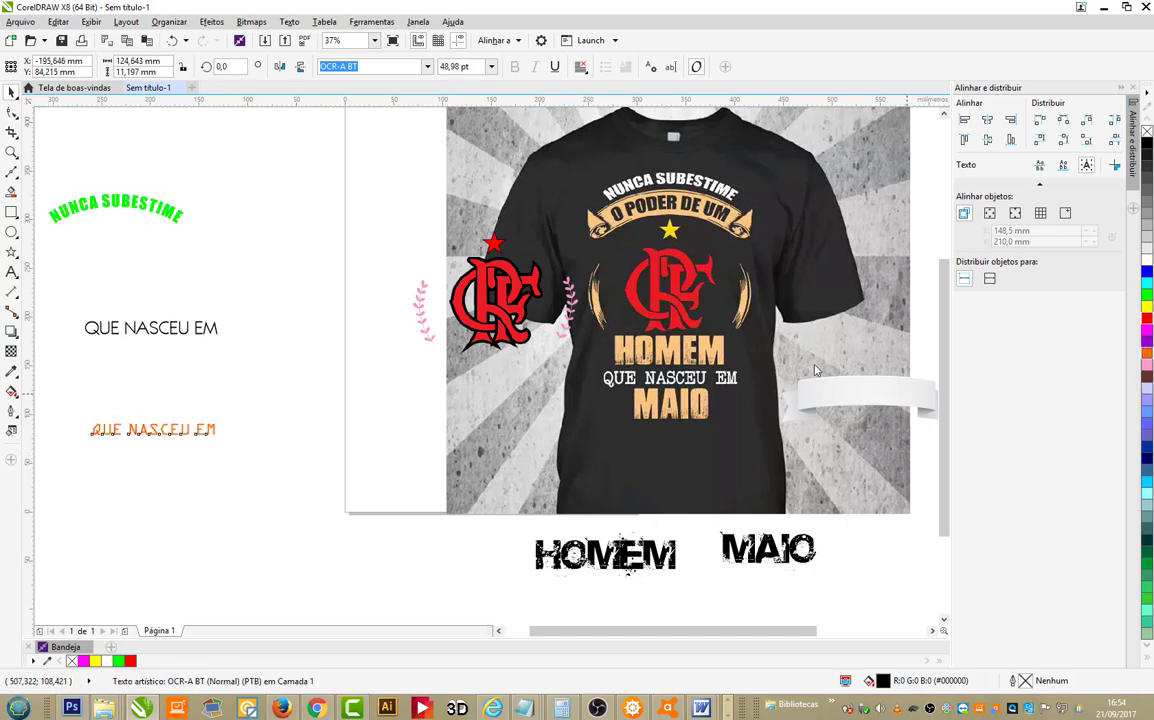
left_click_drag(154, 430, 741, 403)
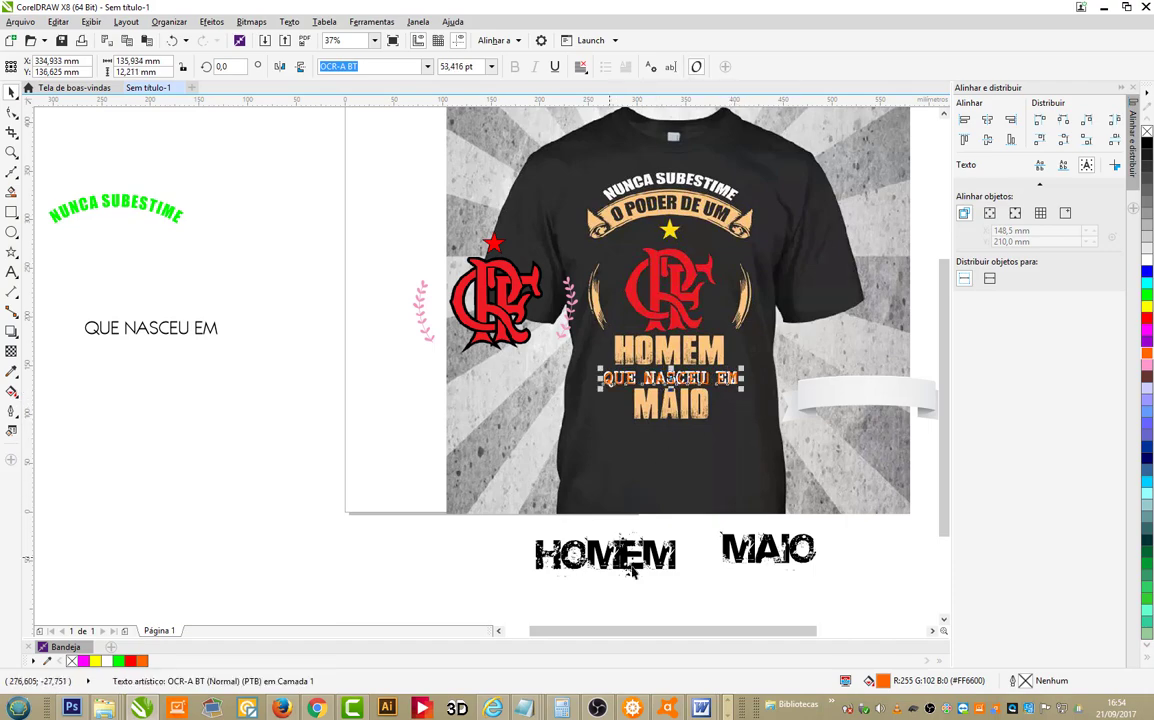
Step: Scale HOMEM and MAIO down together and set MAIO, about 86 mm wide, close beside HOMEM
left_click(817, 572)
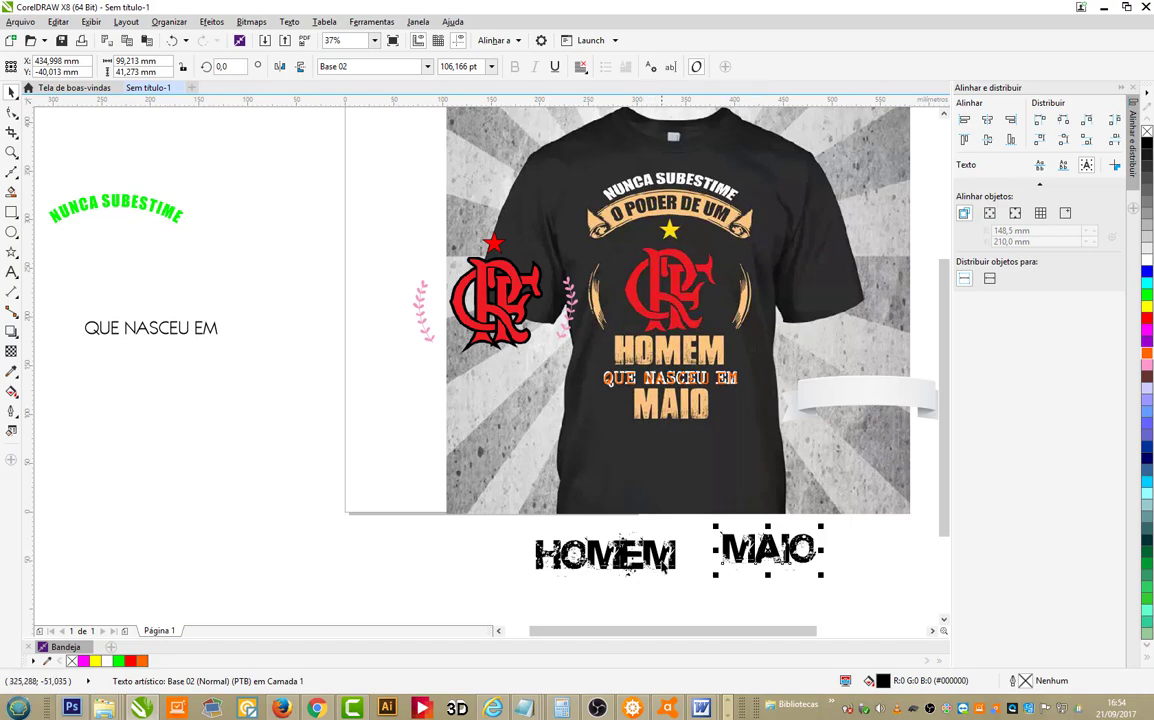
left_click(760, 568)
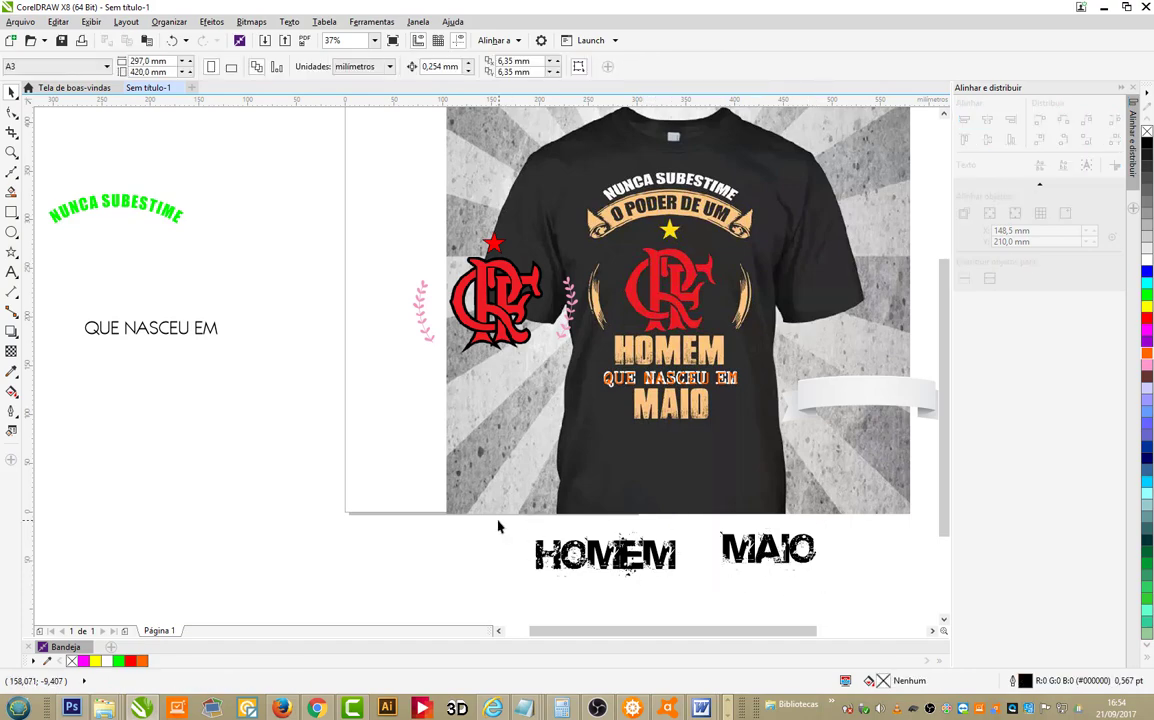
left_click_drag(498, 526, 755, 566)
left_click(755, 540)
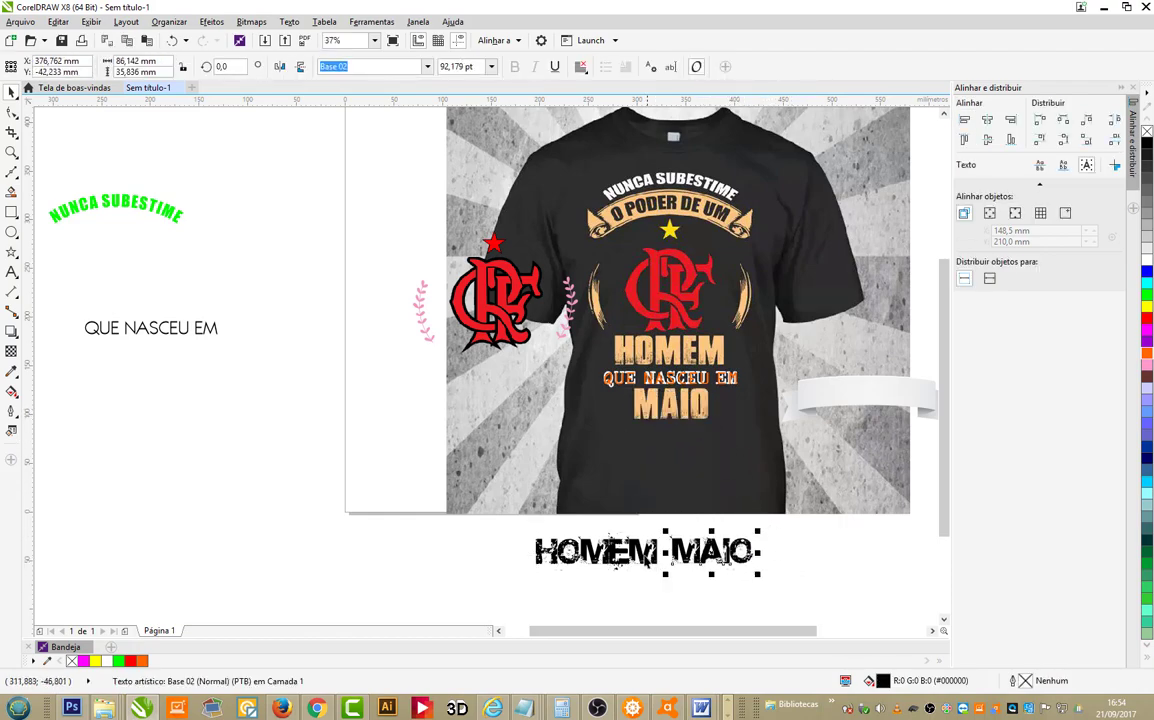
Step: Stretch HOMEM and MAIO vertically together to a combined height of about 47 mm
left_click(660, 560, "shift")
left_click_drag(645, 577, 646, 585)
key("Escape")
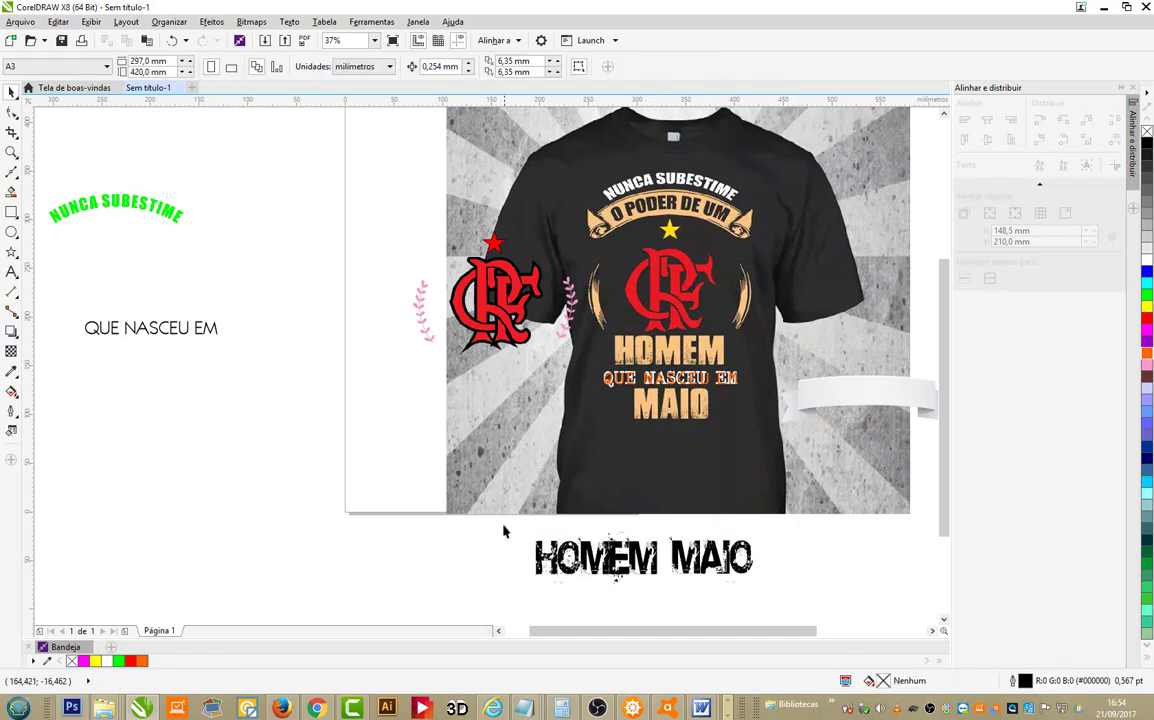
left_click_drag(504, 531, 790, 598)
key("ctrl+l")
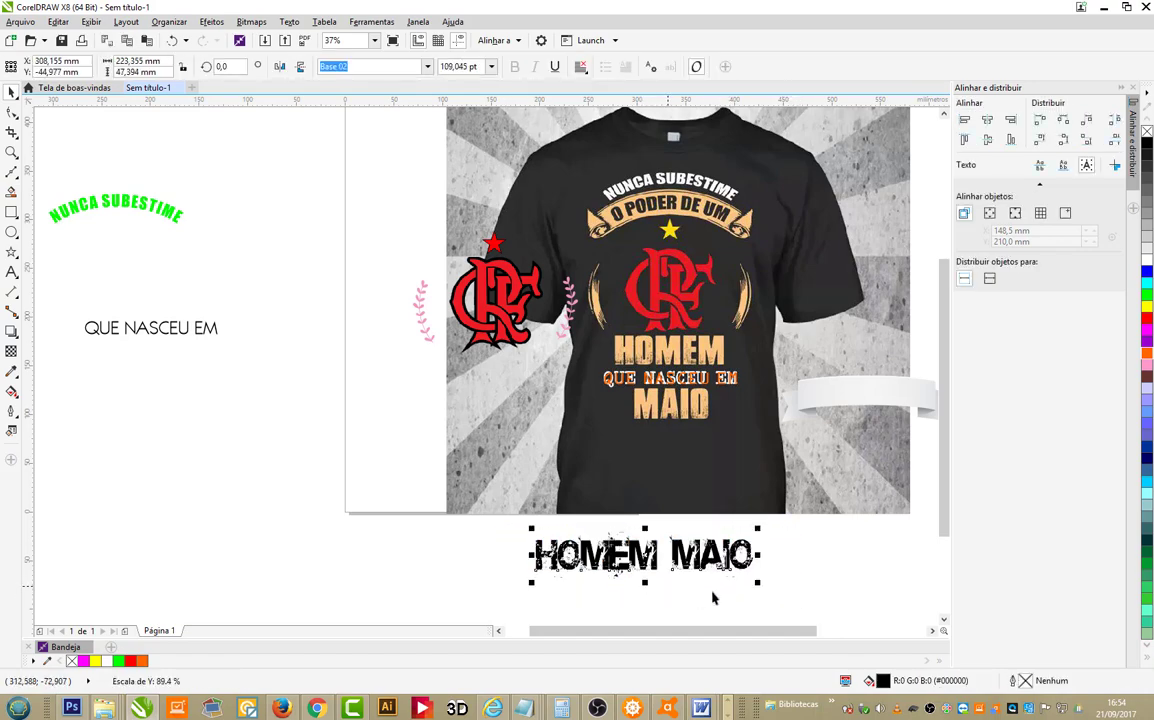
key("ctrl+k")
Step: Scale HOMEM to about 114 mm and MAIO to about 79 mm wide and place them over the matching T-shirt words
left_click_drag(720, 568, 677, 417)
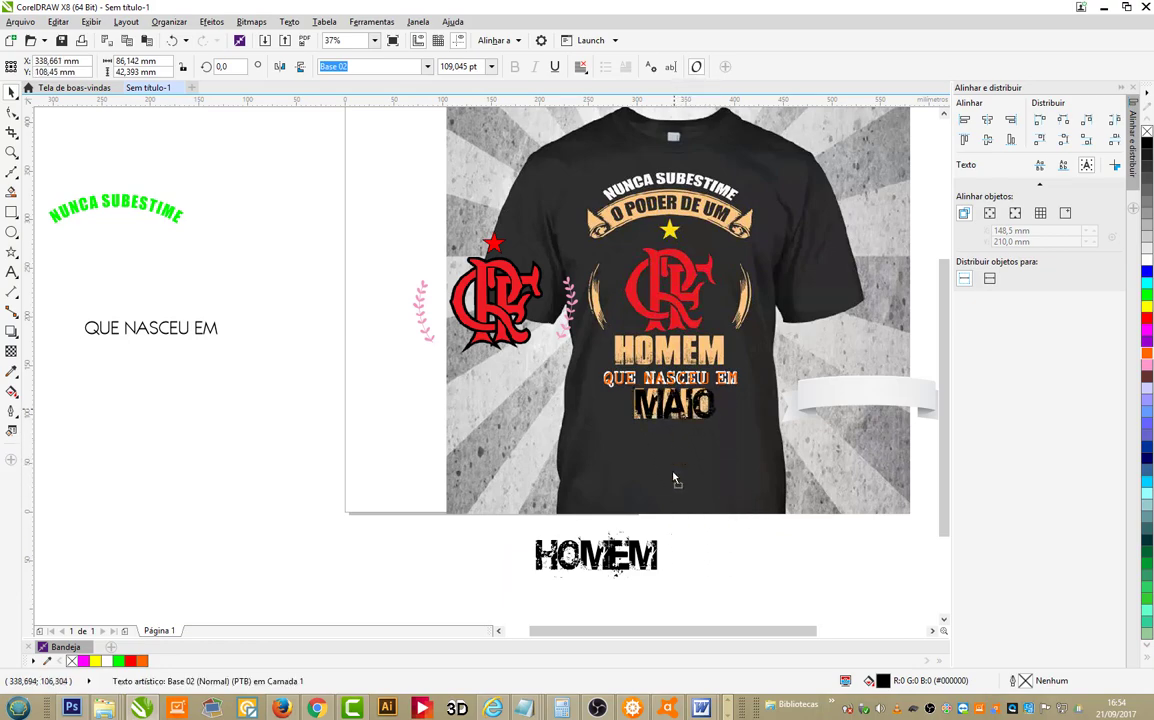
key("ctrl+z")
left_click_drag(801, 618, 512, 532)
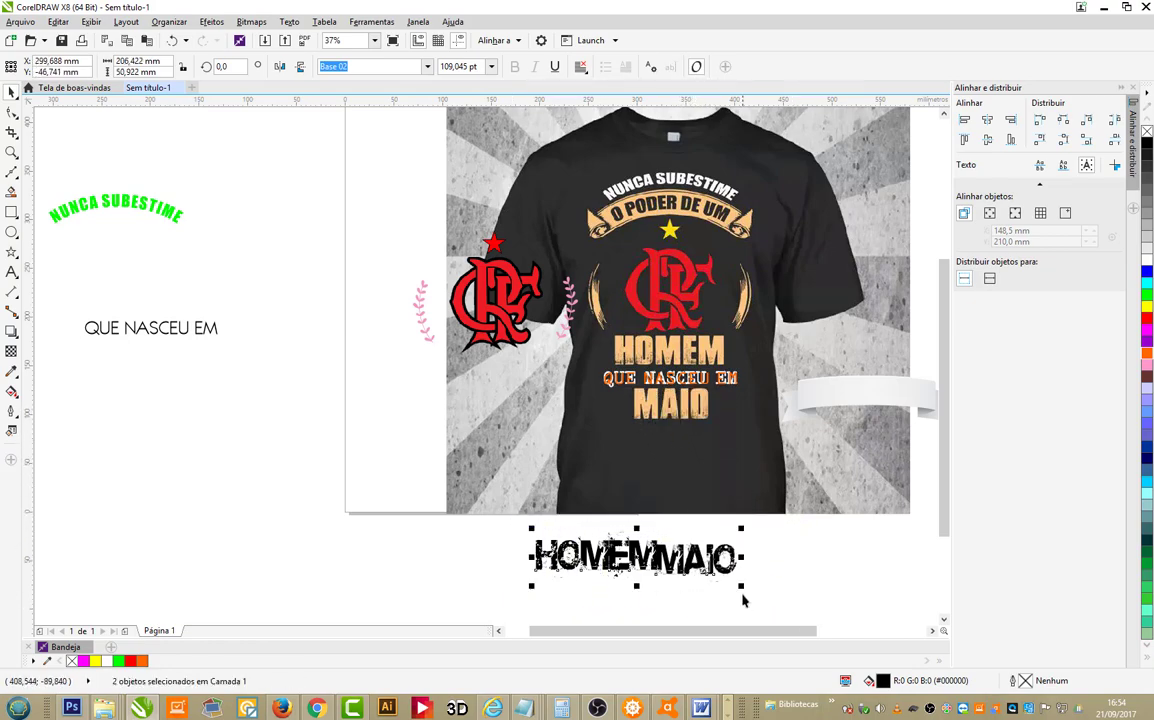
left_click_drag(710, 560, 698, 430)
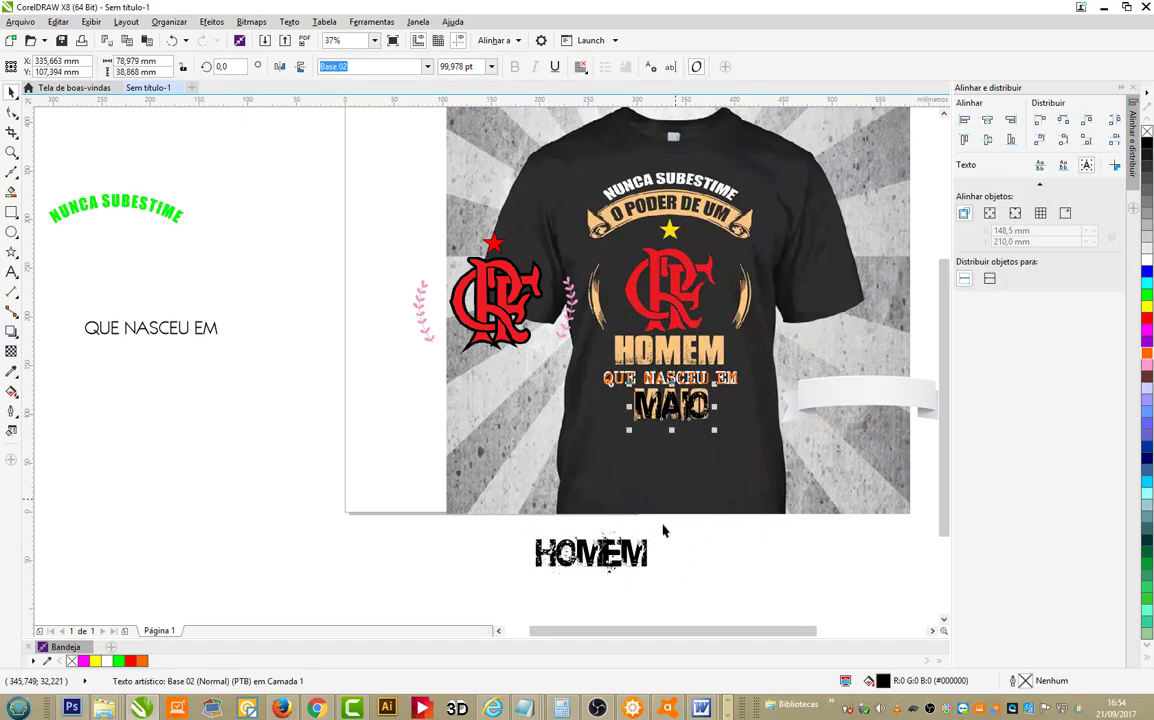
left_click_drag(651, 552, 730, 349)
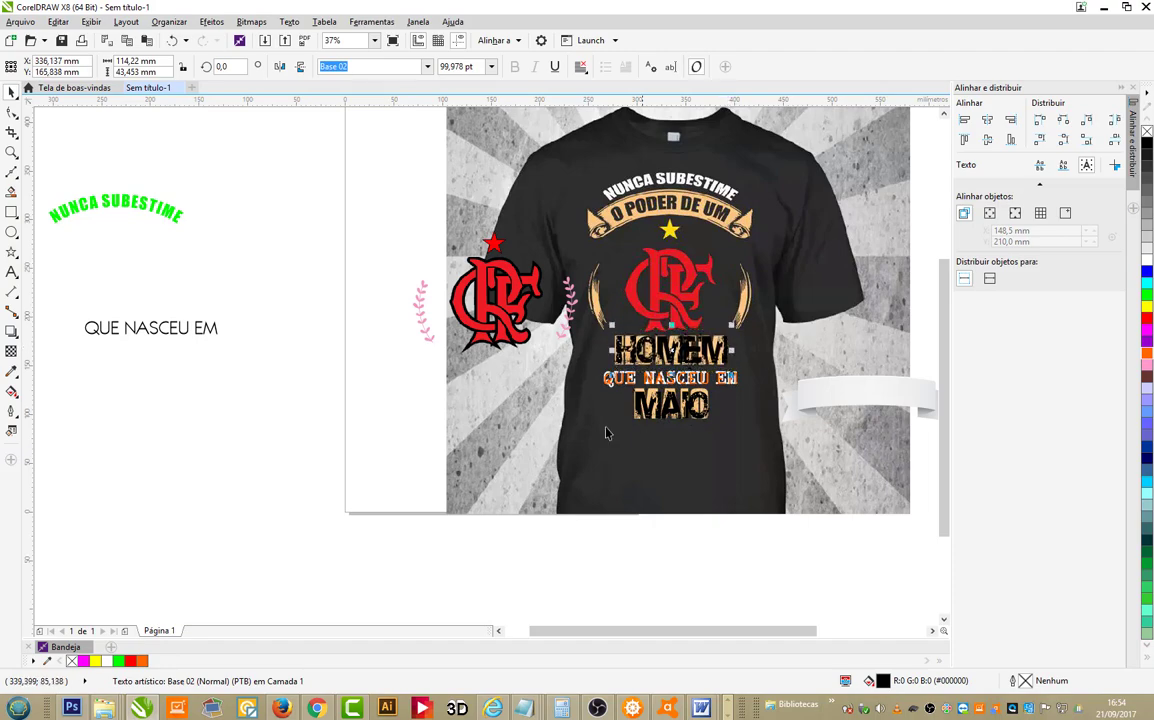
Step: Place the Flamengo crest and the red star over the matching crest and yellow star on the T-shirt
left_click_drag(502, 301, 699, 287)
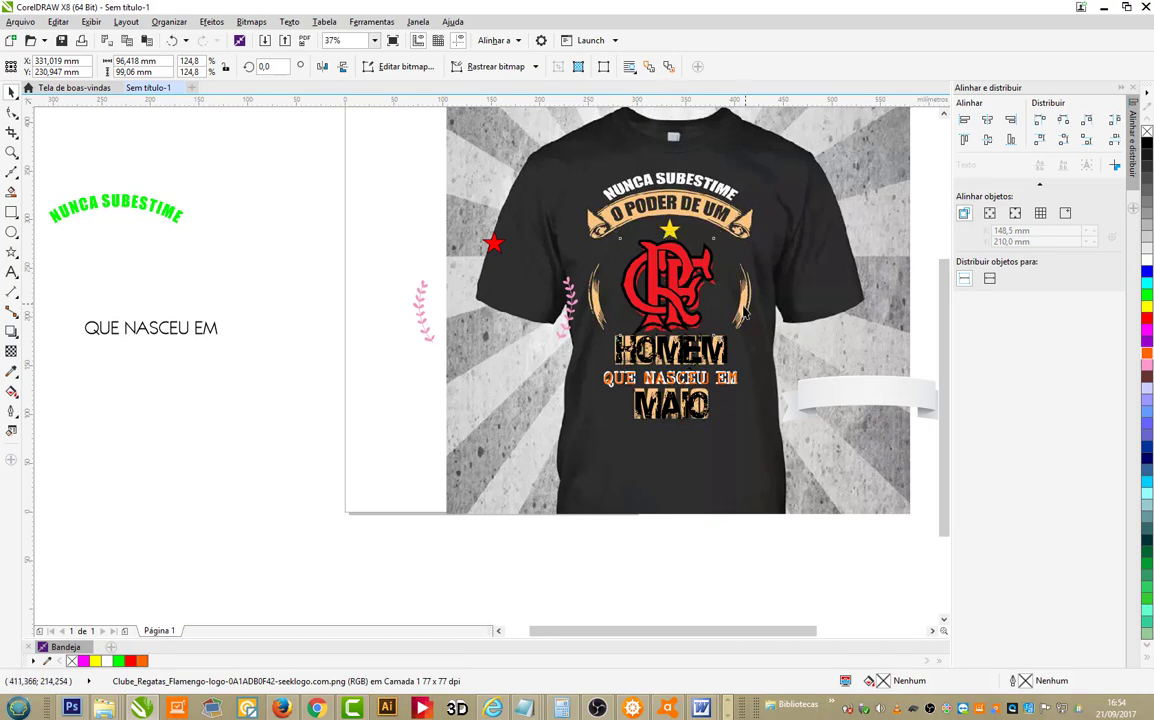
key("Down")
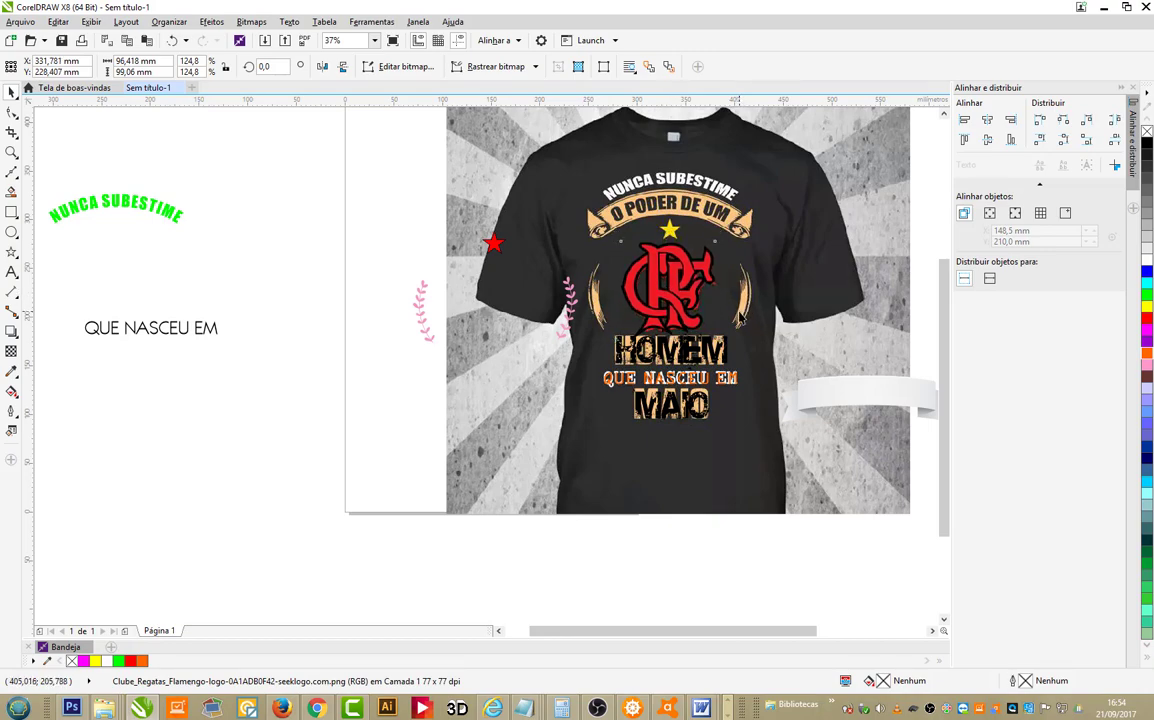
left_click(492, 252)
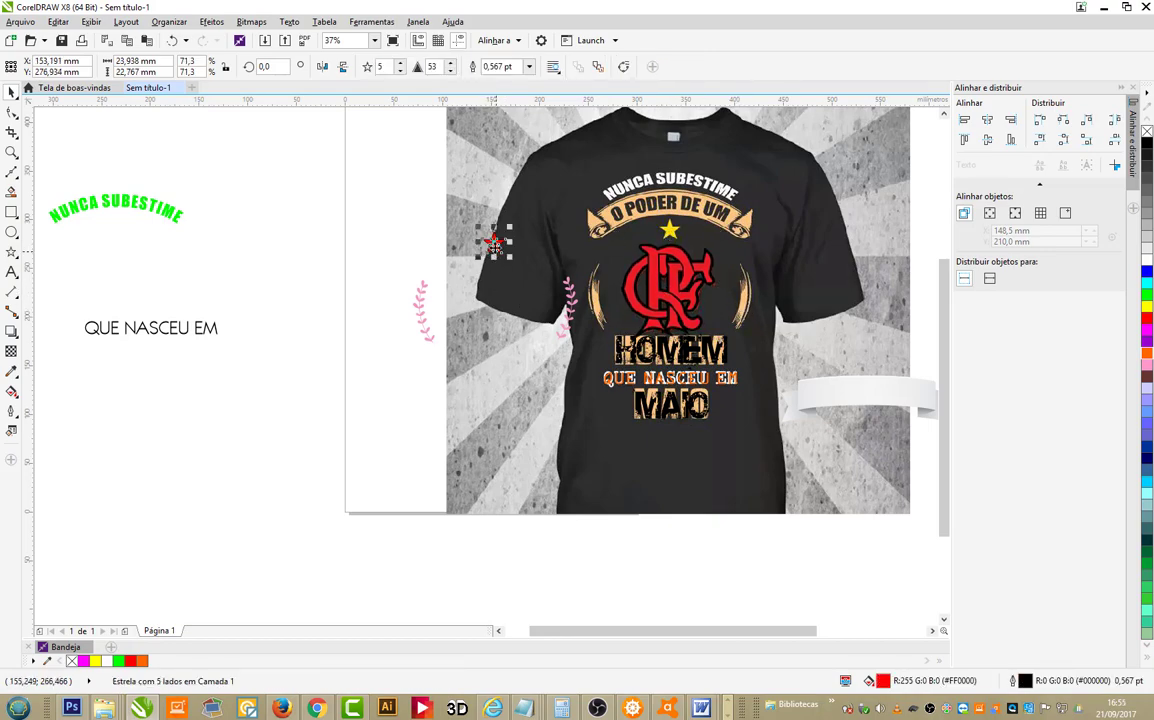
left_click_drag(673, 240, 671, 238)
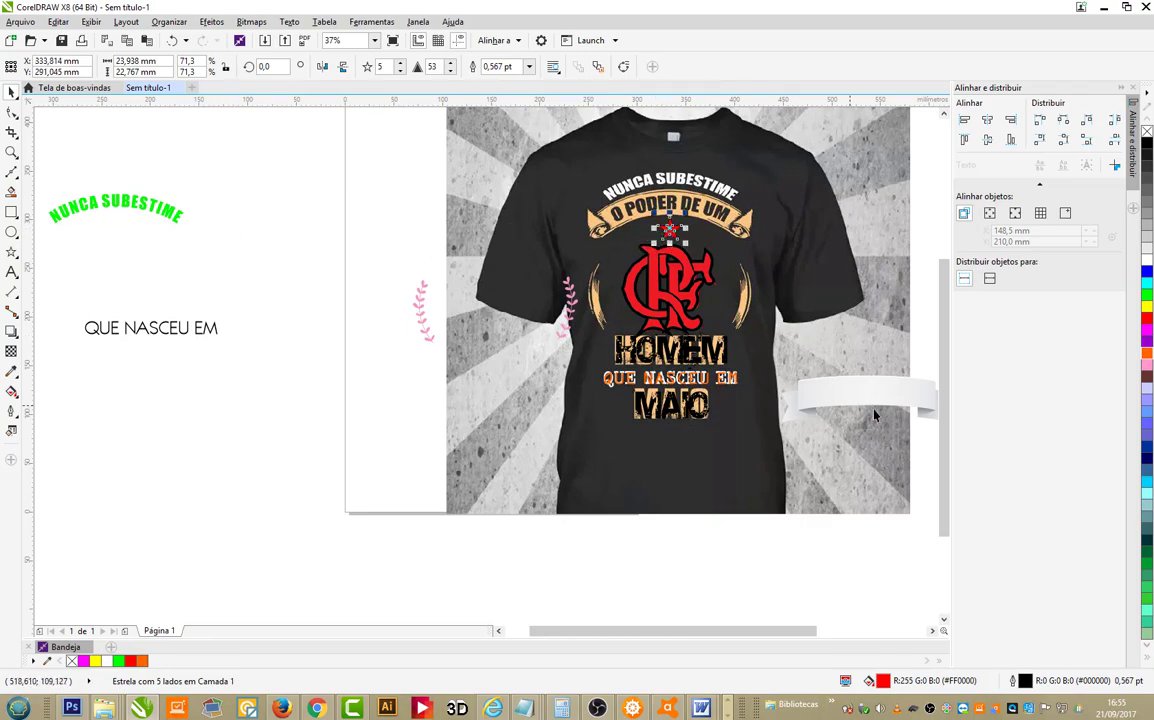
Step: Place the O PODER DE UM ribbon and the green NUNCA SUBESTIME arc over their counterparts on the T-shirt
scroll(874, 415, "down", 2)
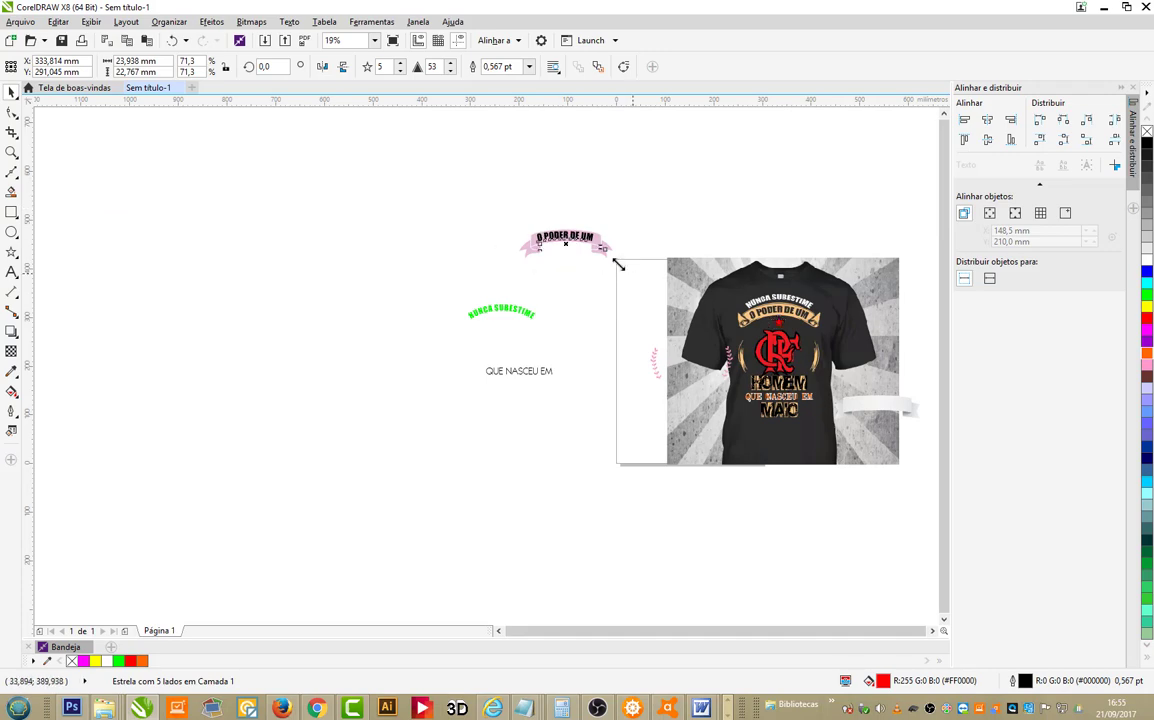
left_click_drag(595, 239, 806, 317)
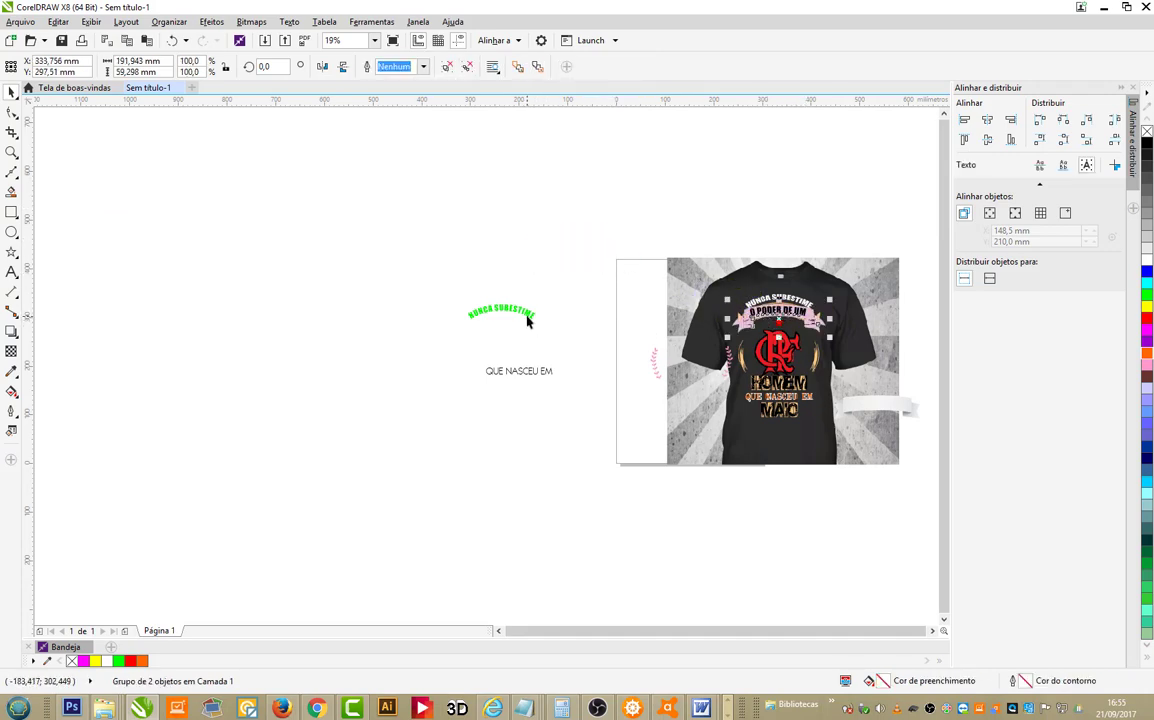
left_click_drag(528, 320, 806, 312)
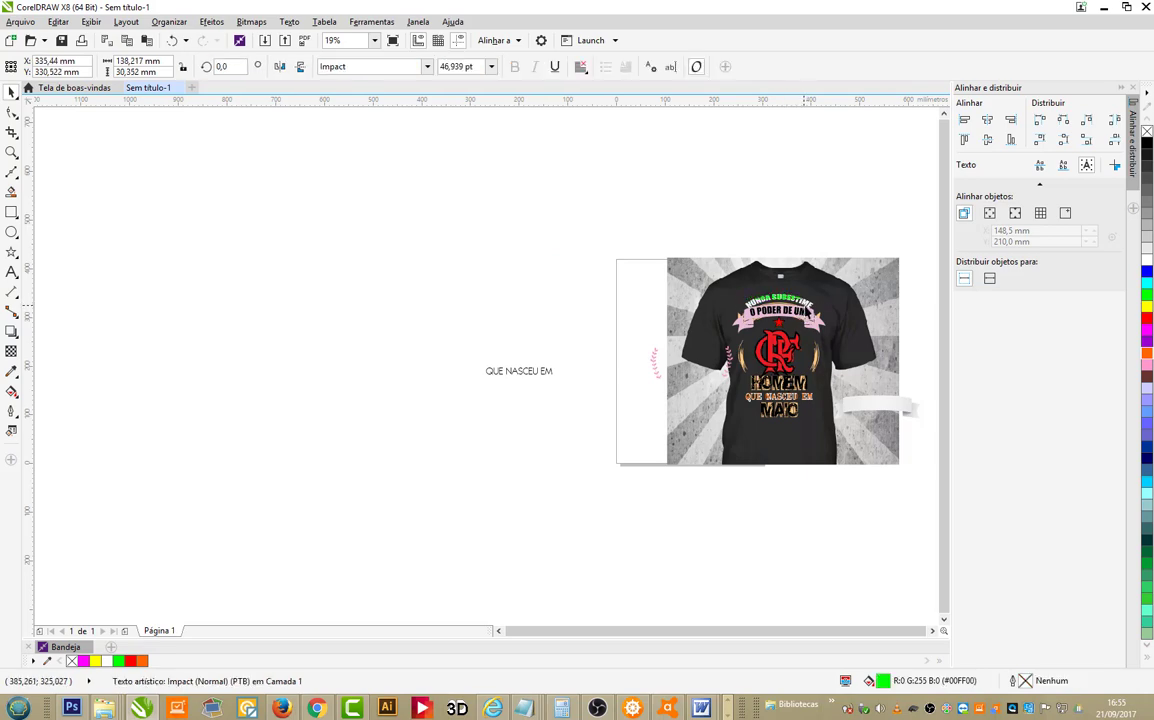
Step: Delete the spare QUE NASCEU EM text beside the page and move the NUNCA SUBESTIME arc up over the matching T-shirt lettering
left_click_drag(453, 332, 605, 431)
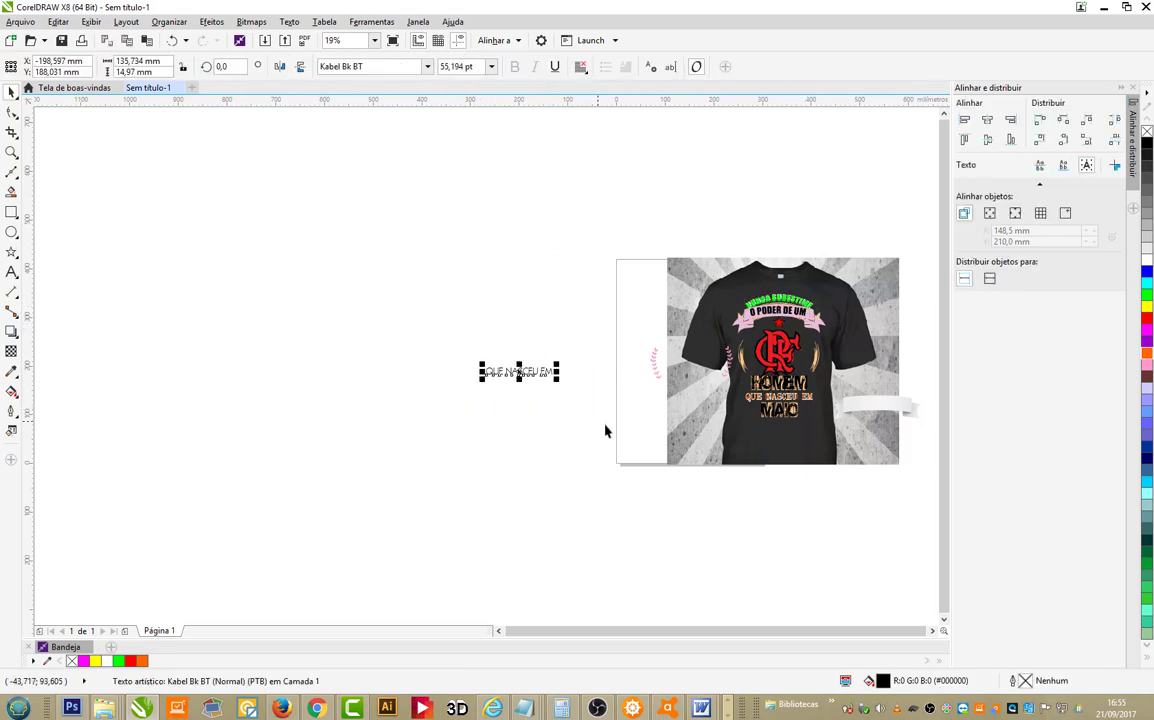
key("Delete")
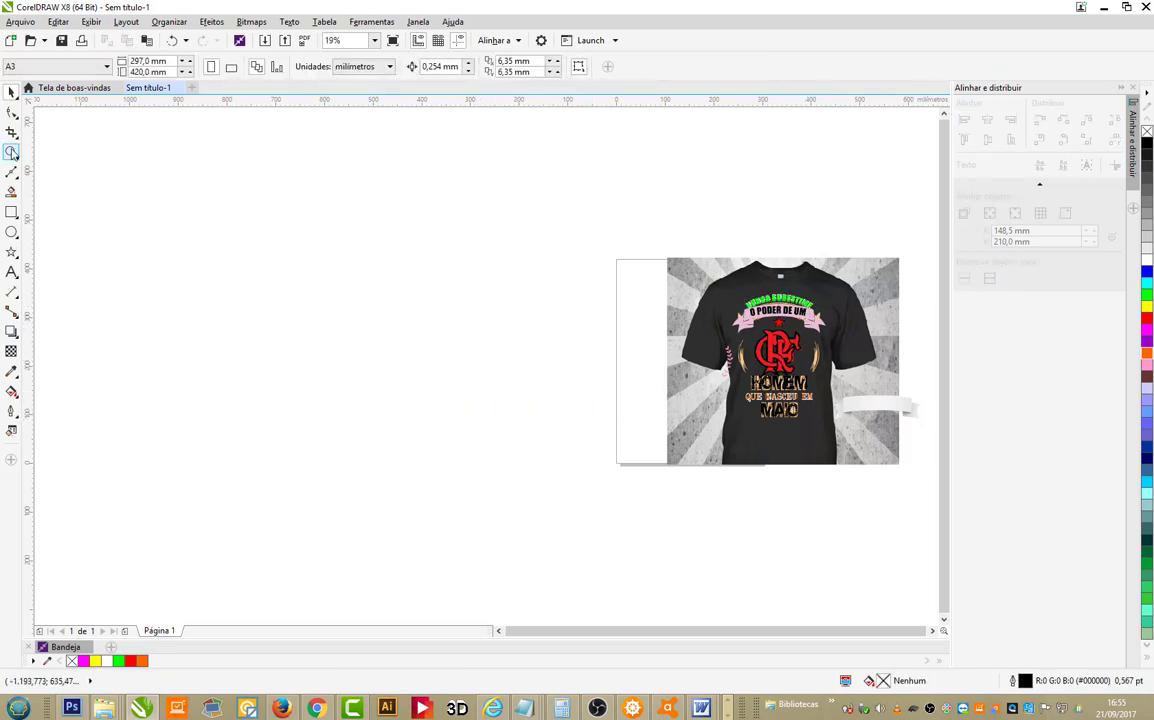
left_click(12, 152)
left_click_drag(863, 448, 711, 276)
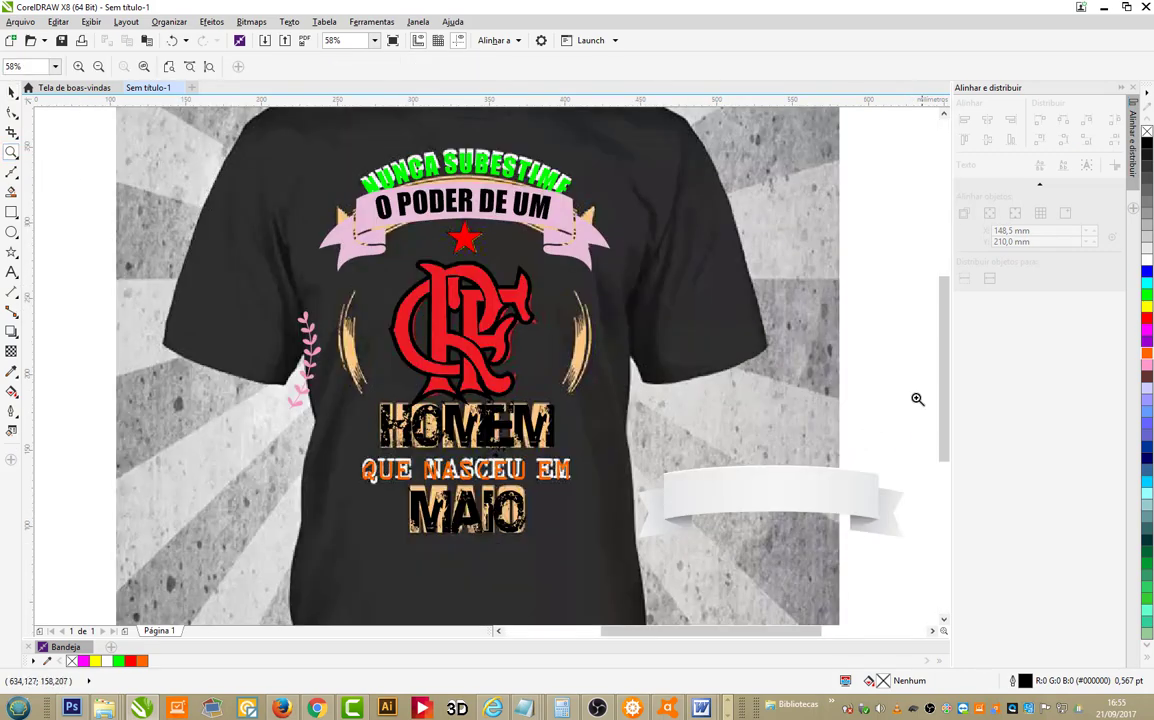
left_click(12, 91)
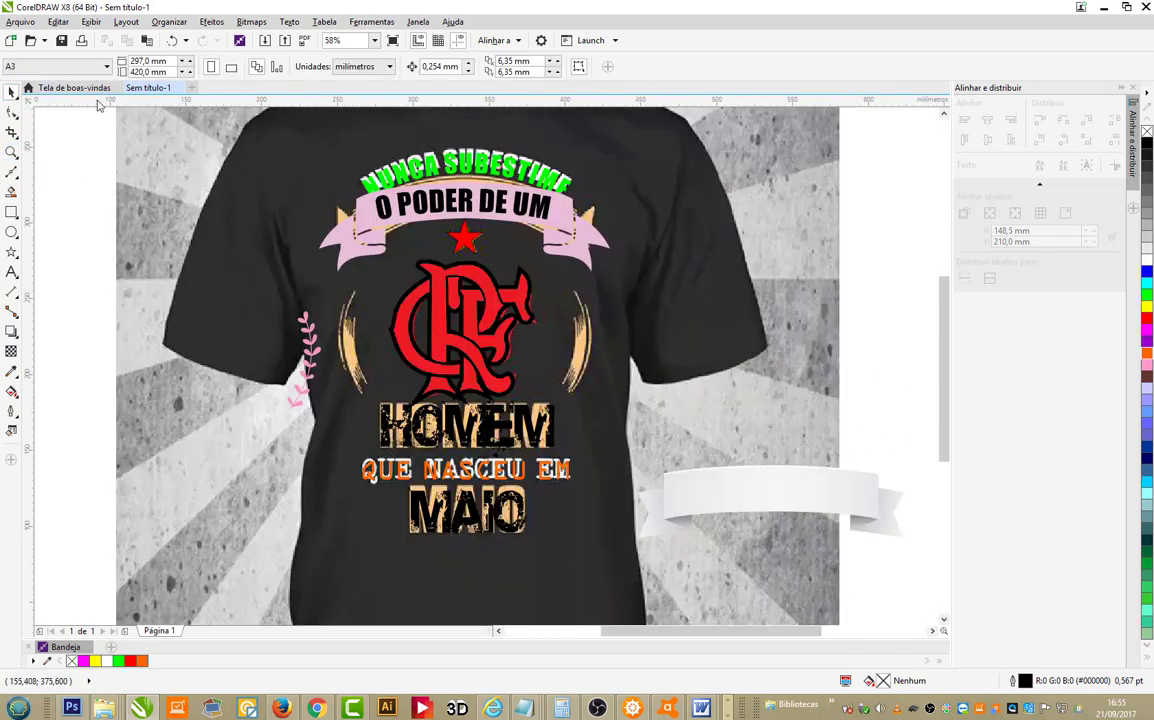
left_click(485, 170)
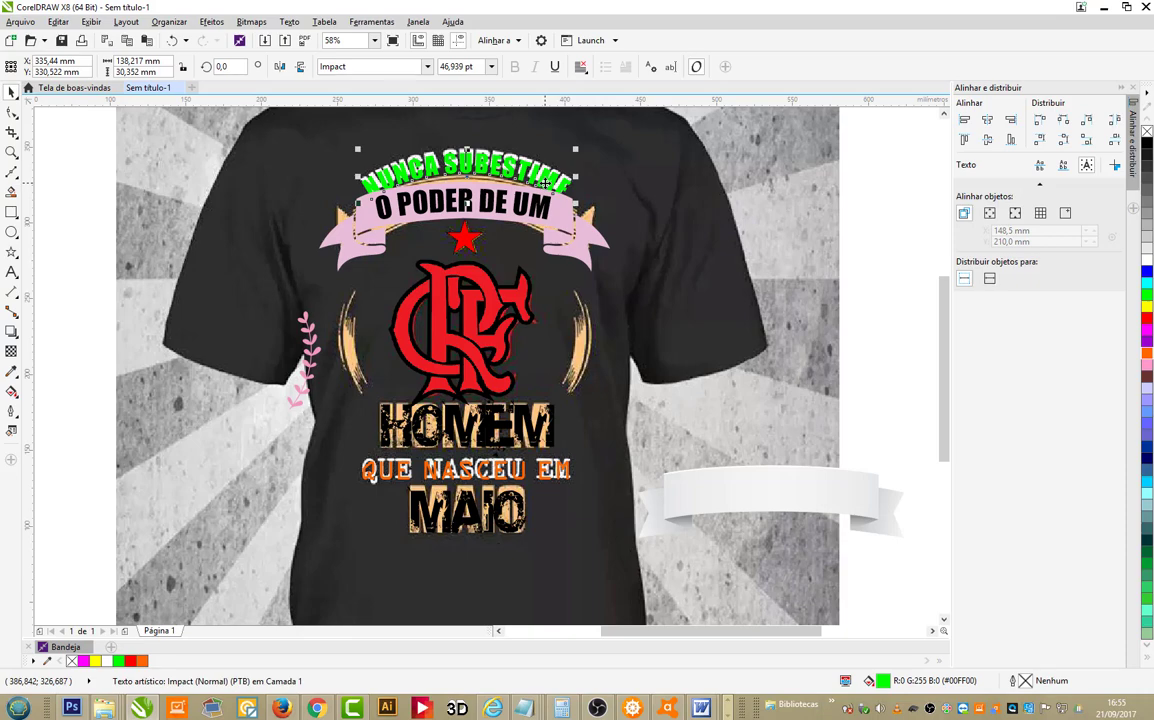
left_click_drag(544, 186, 545, 183)
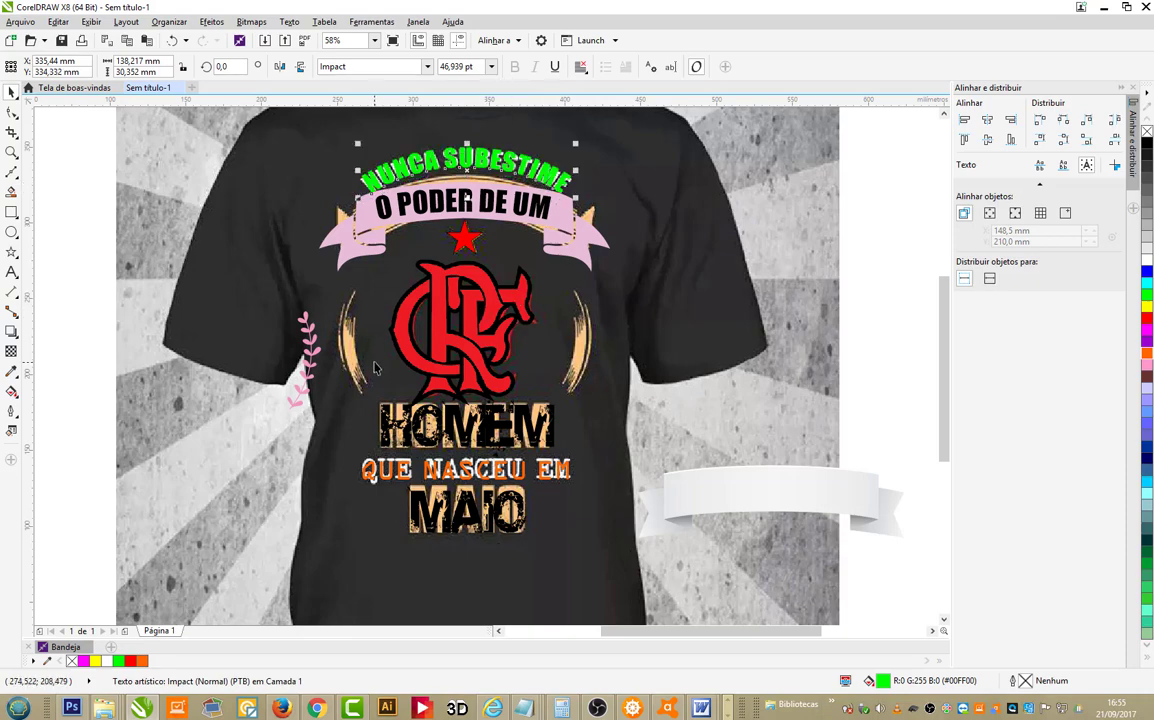
Step: Move the pink laurel branch over the brush stroke to the right of the Flamengo crest
left_click_drag(310, 370, 597, 451)
scroll(437, 419, "down", 2)
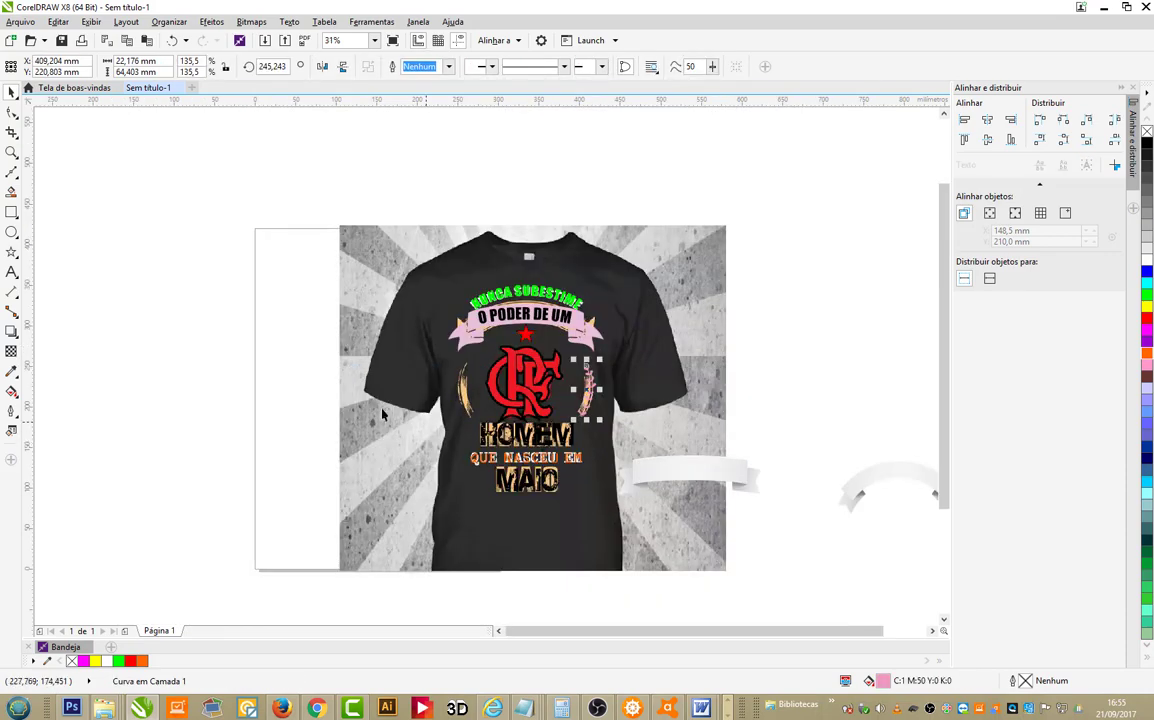
left_click(172, 42)
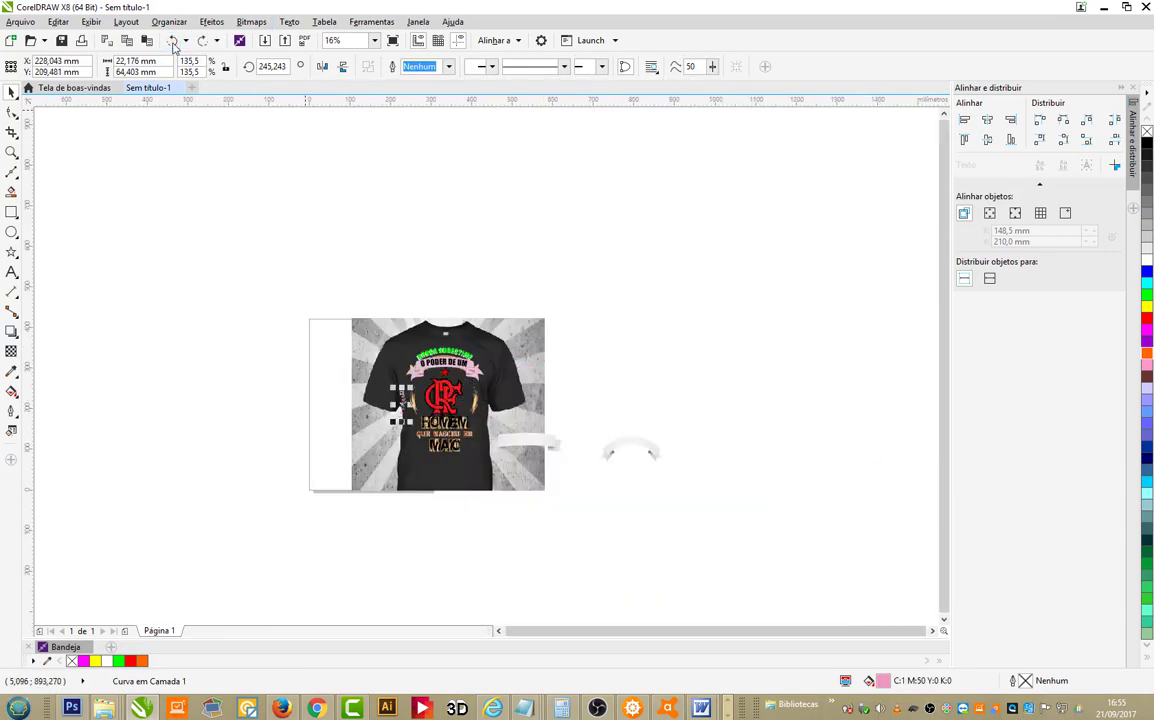
left_click(172, 42)
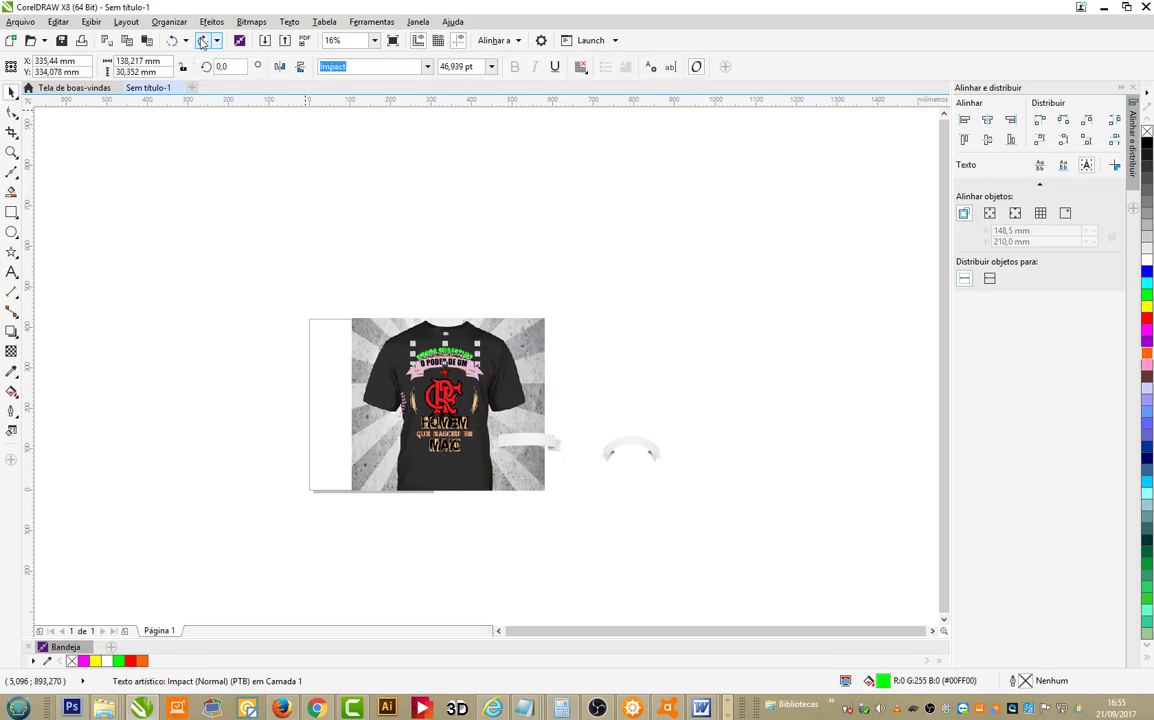
left_click(201, 41)
left_click(301, 372)
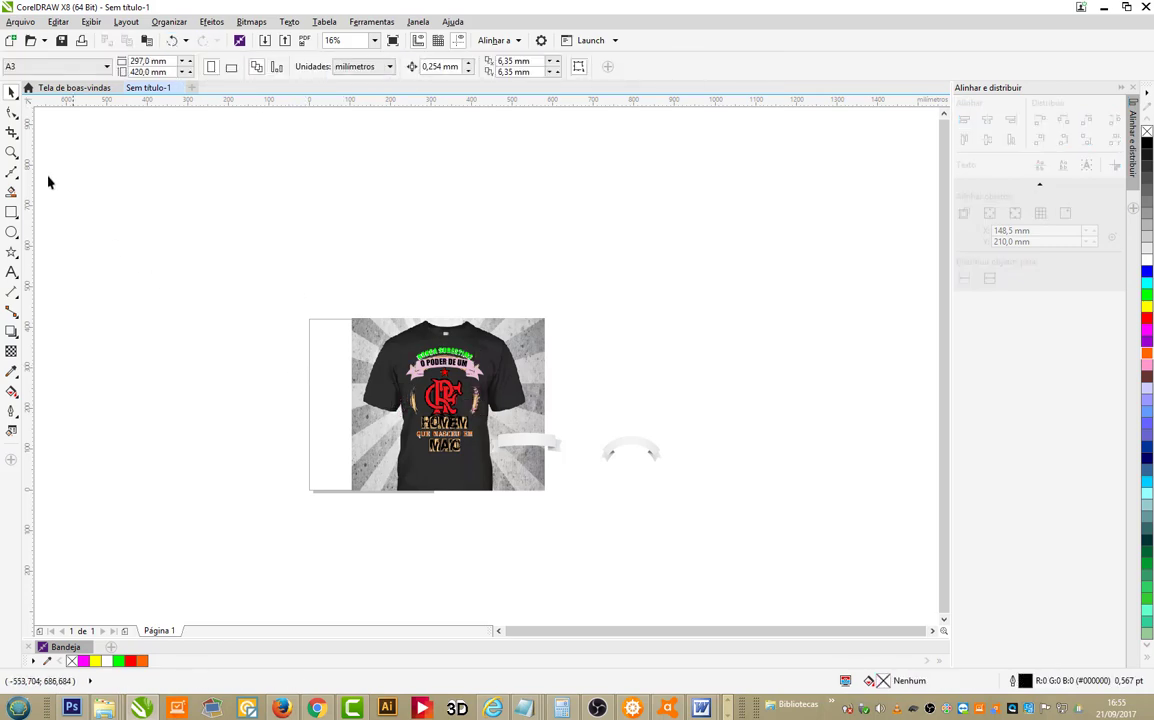
Step: Place a mirrored copy of the pink laurel branch over the brush stroke to the left of the crest
left_click(11, 153)
left_click_drag(366, 362, 502, 453)
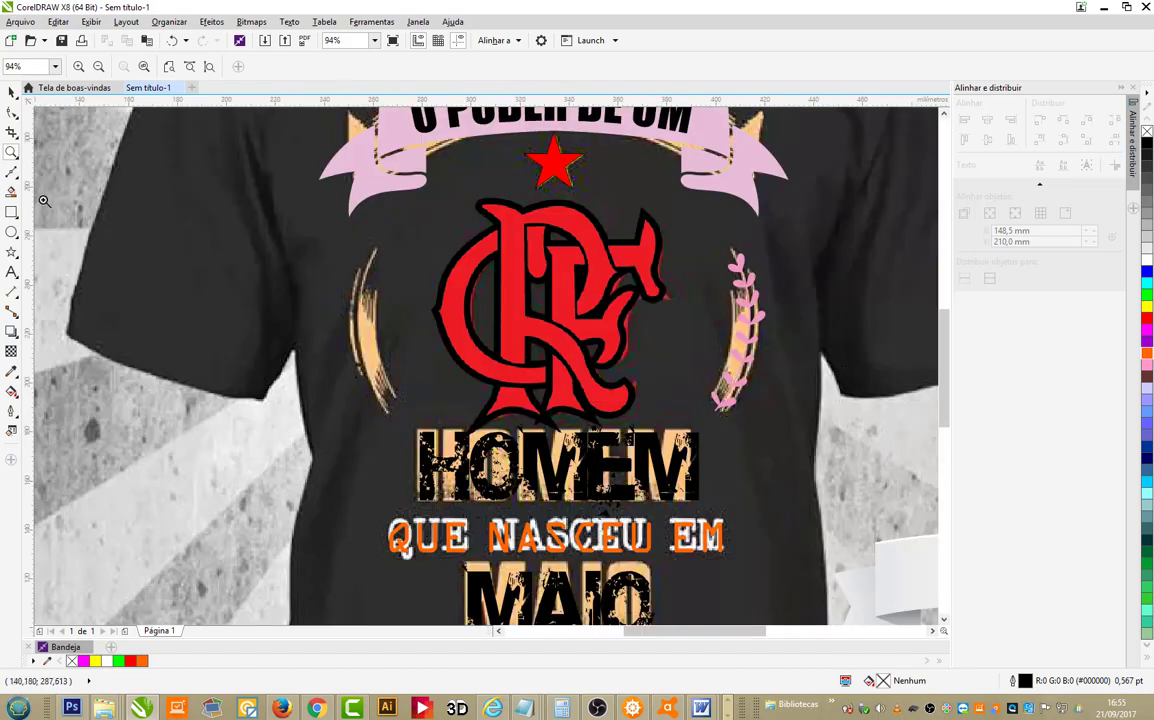
key("space")
left_click(763, 330)
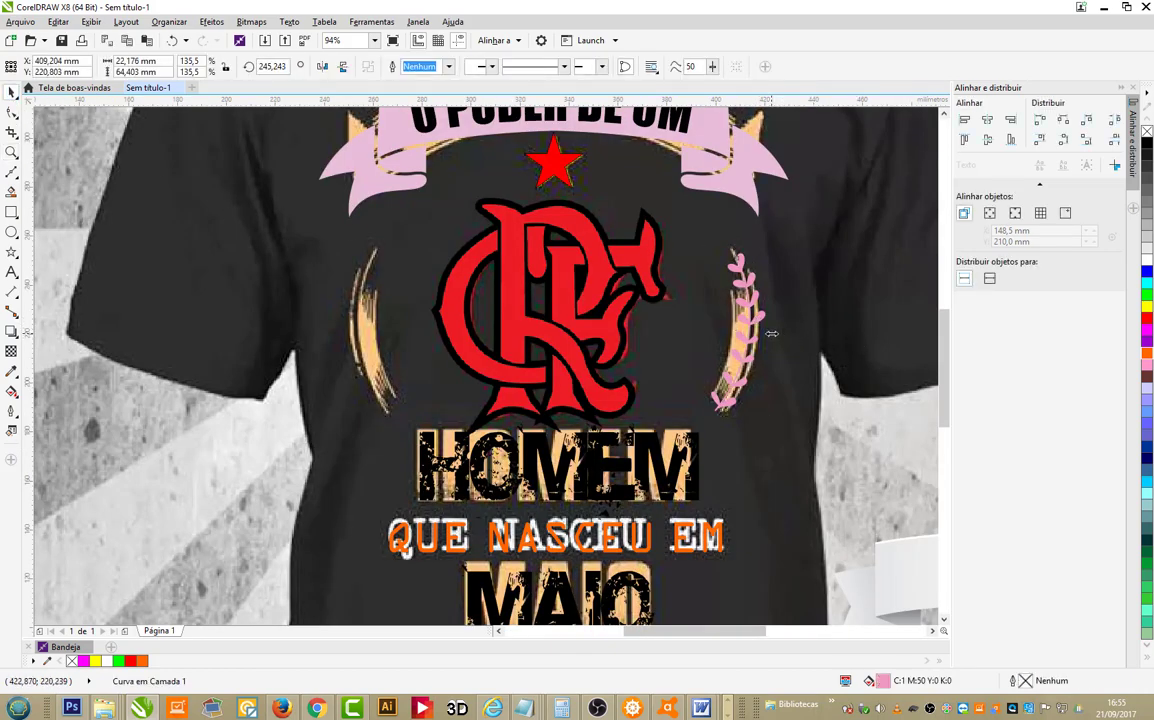
left_click_drag(772, 333, 370, 346)
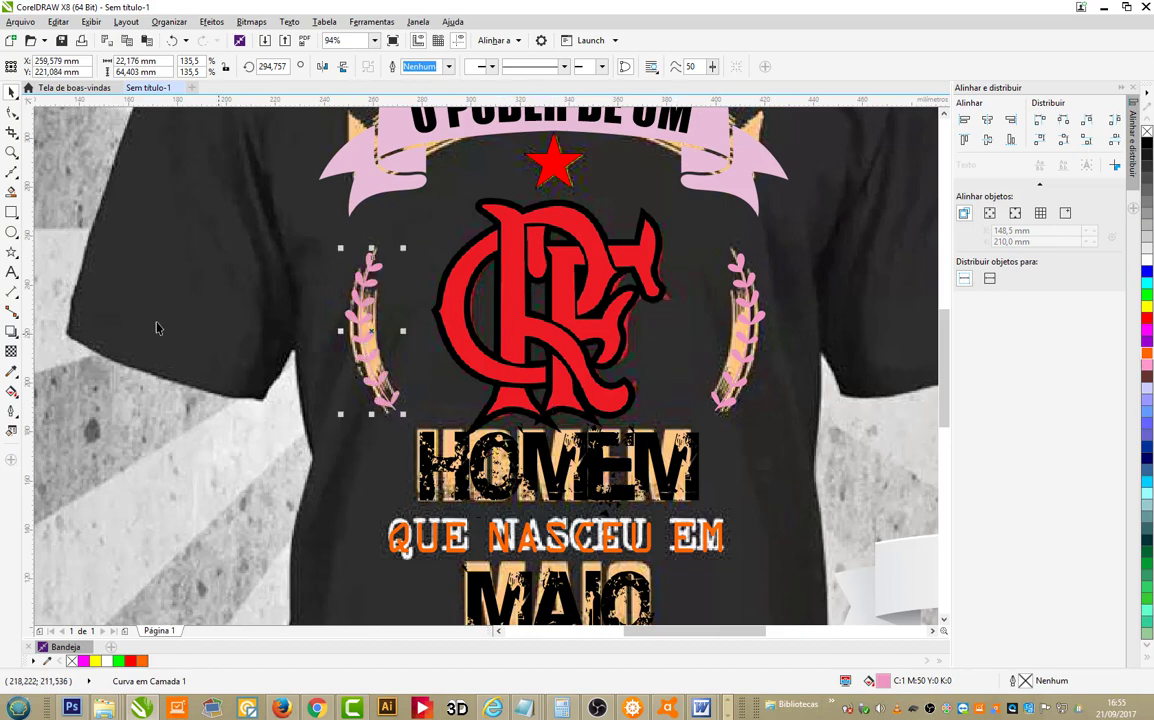
Step: Sample the beige of the T-shirt lettering and fill HOMEM and MAIO with it
left_click(12, 271)
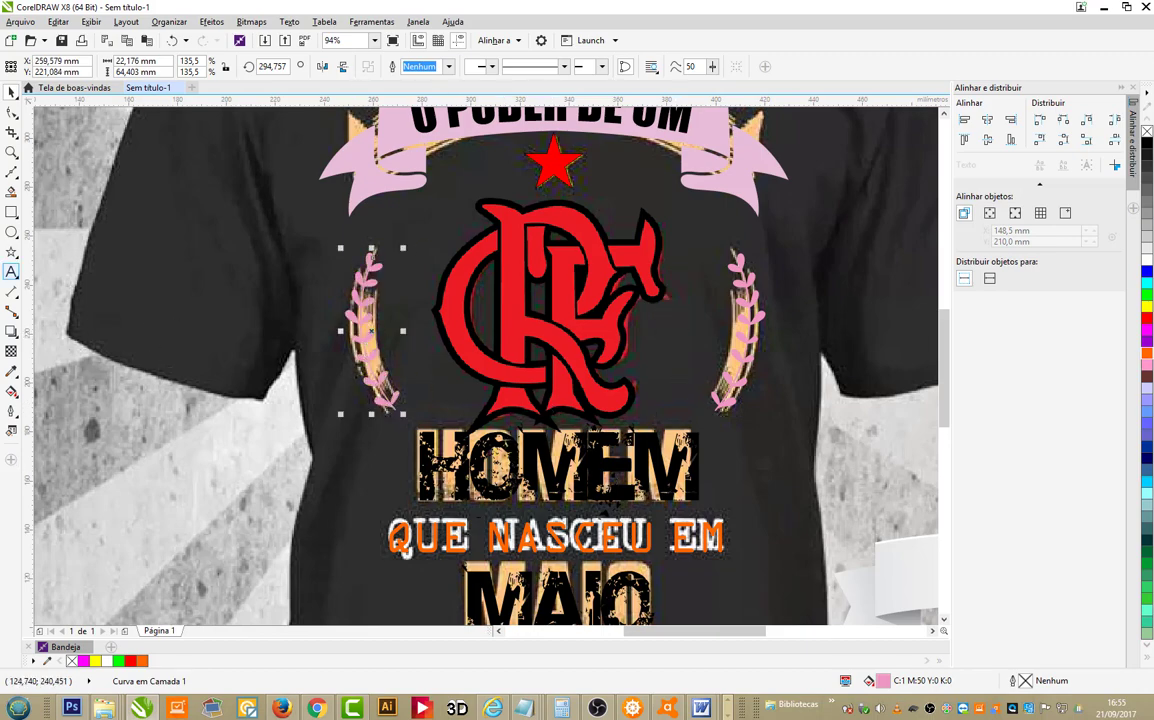
left_click(11, 372)
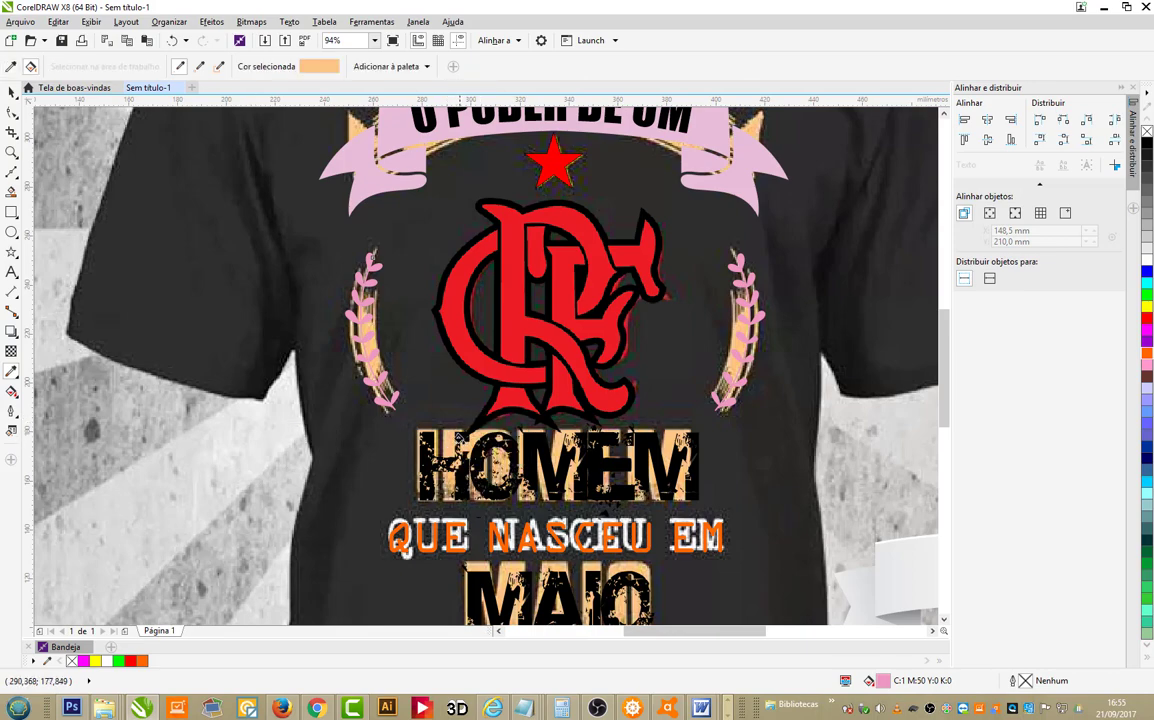
left_click(463, 443)
left_click(478, 580)
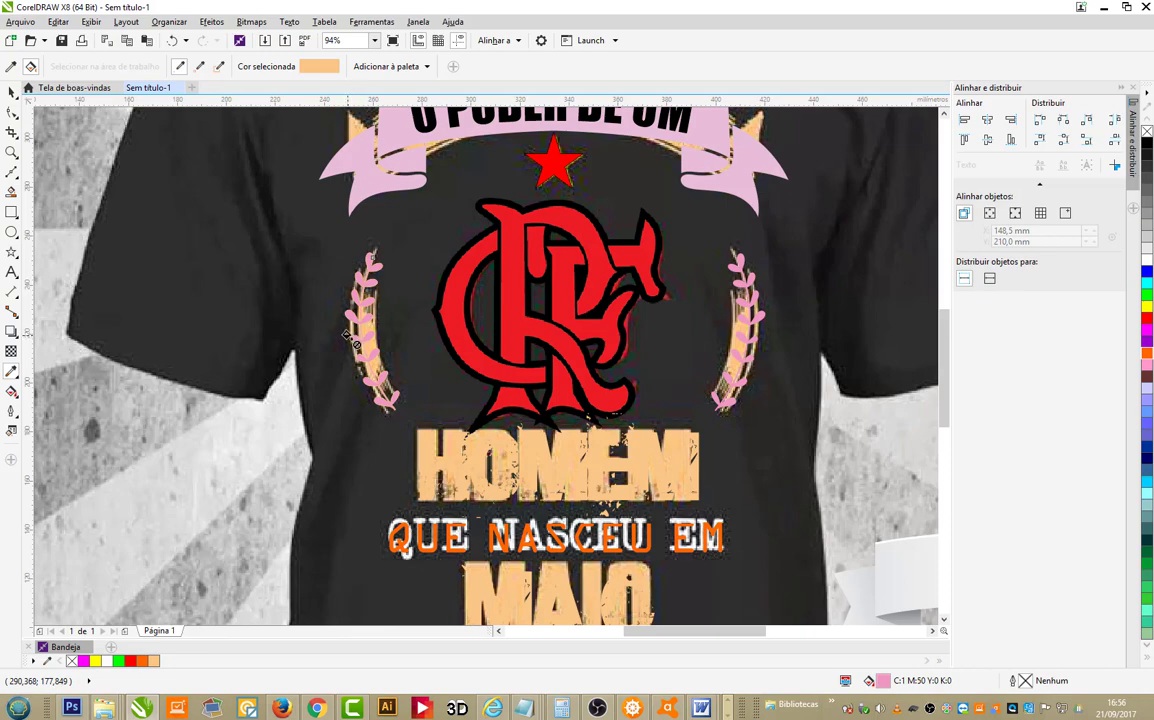
Step: Fill both laurel branches and all pieces of the ribbon with the beige #FFBF85 sampled from the HOMEM lettering
left_click(9, 92)
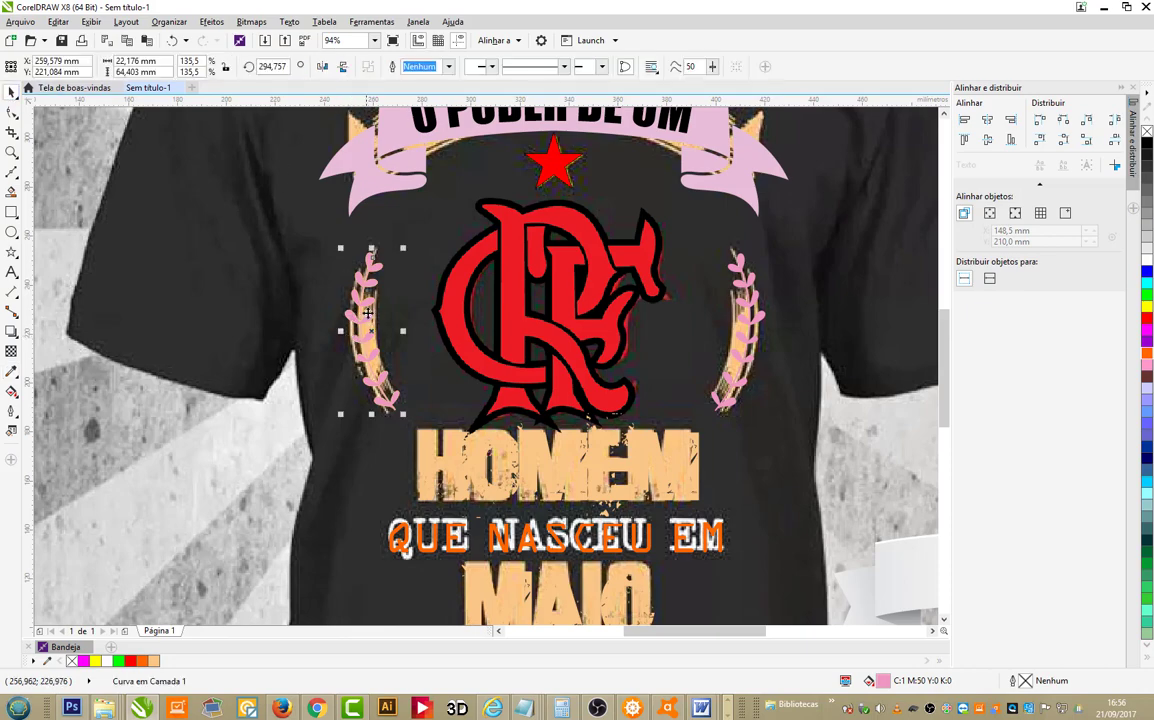
left_click(1147, 353)
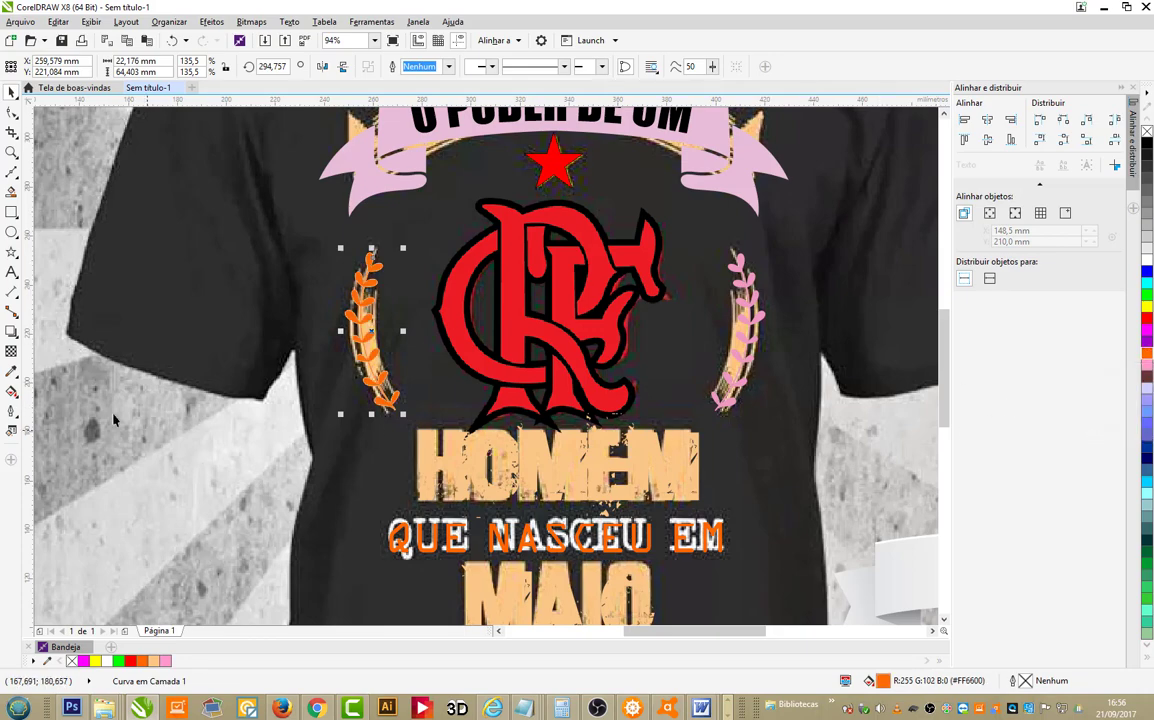
left_click(12, 371)
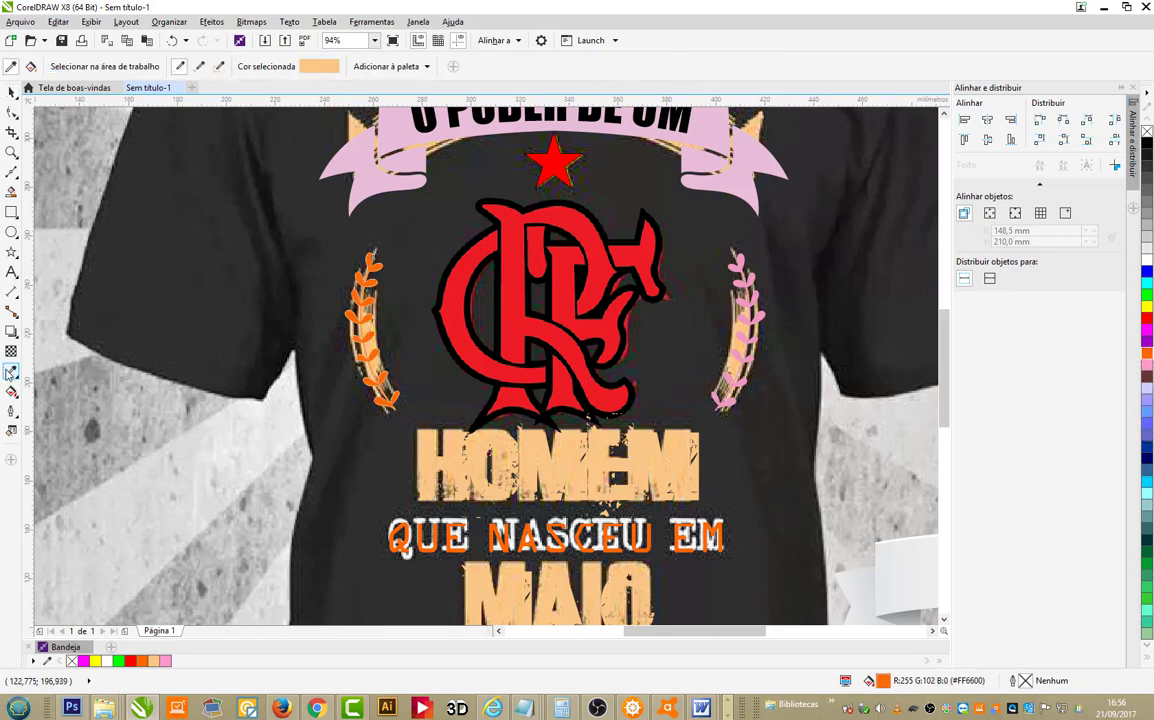
left_click(457, 441)
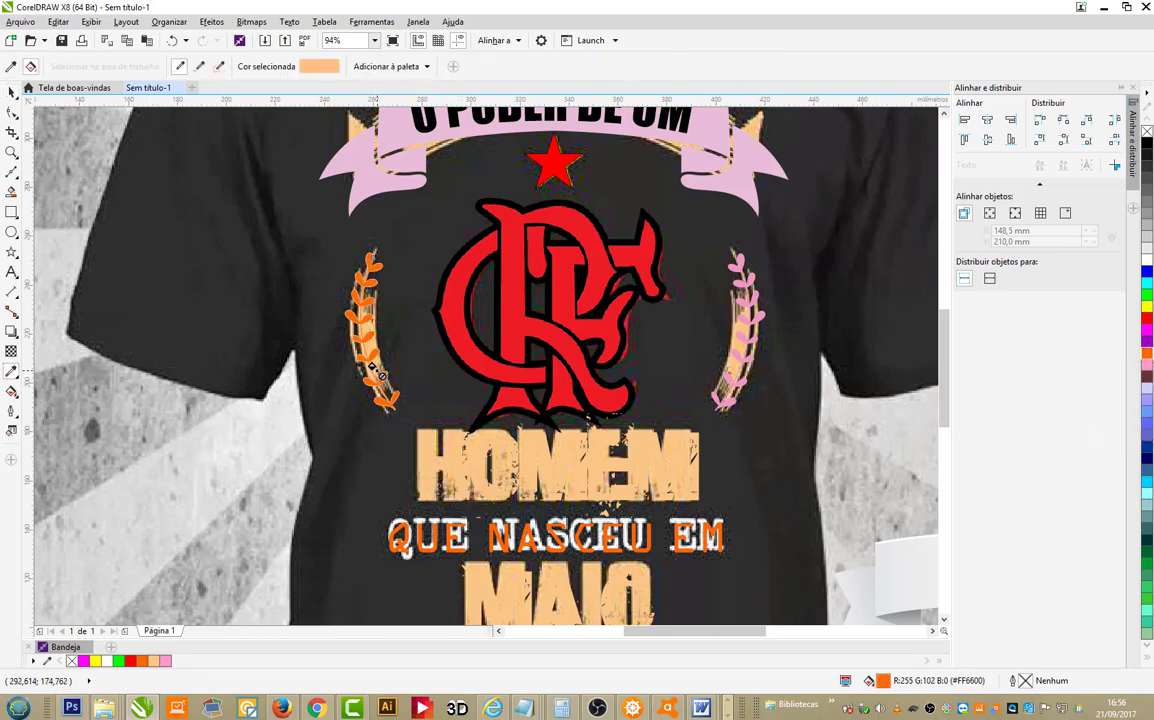
left_click(358, 357)
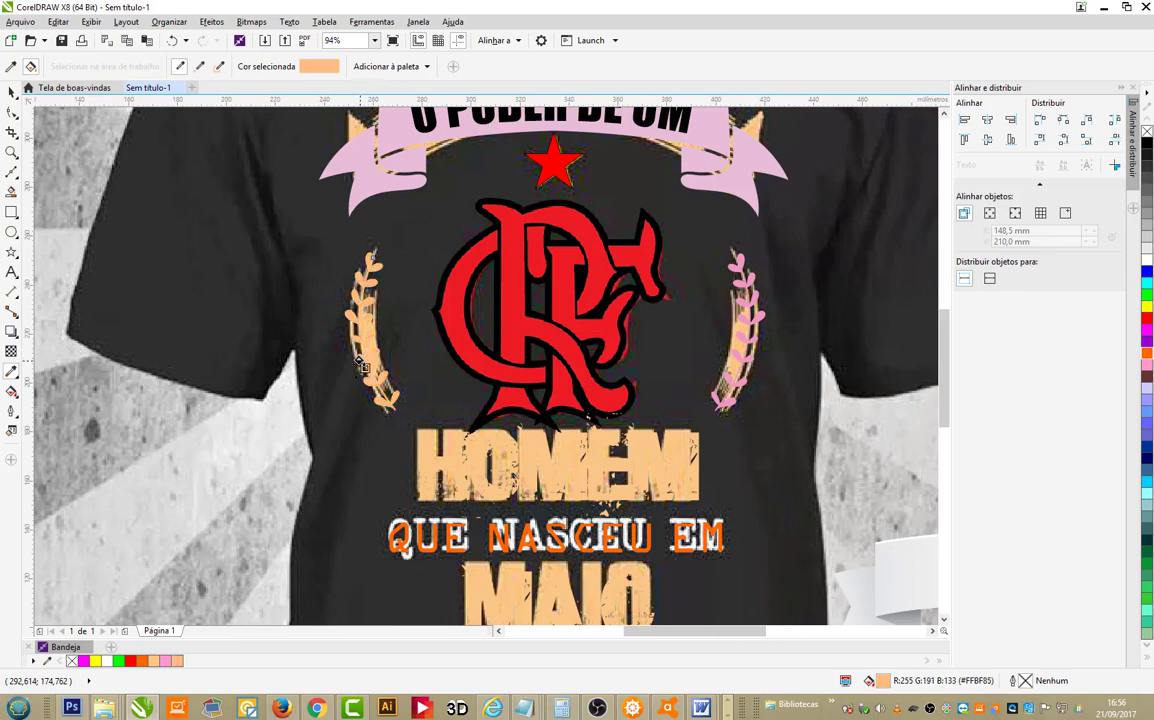
left_click(744, 320)
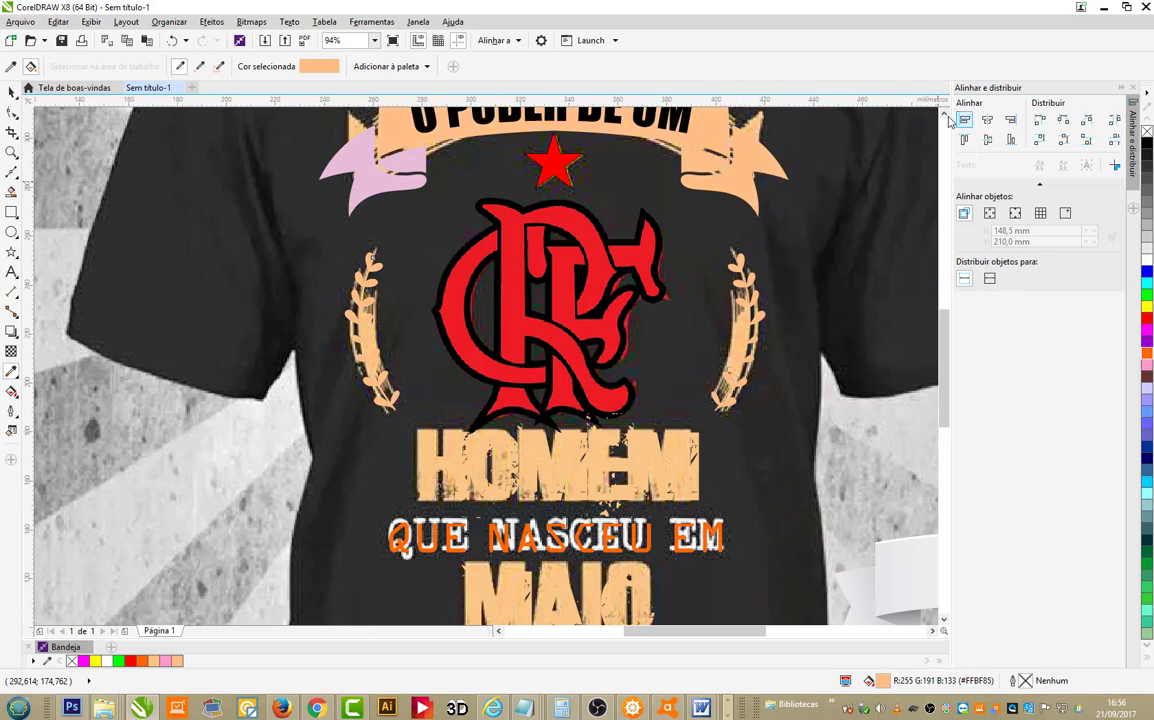
scroll(851, 330, "up", 3)
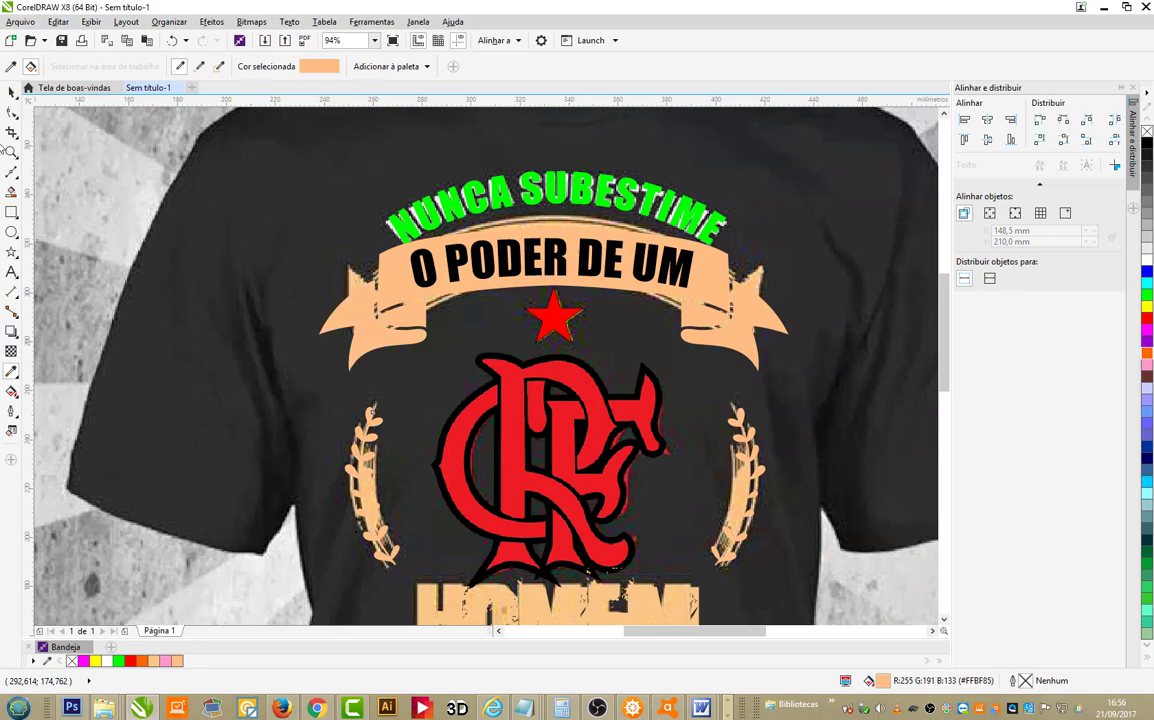
left_click(372, 450)
Step: Fill the NUNCA SUBESTIME arc and the QUE NASCEU EM line with white
left_click(699, 196)
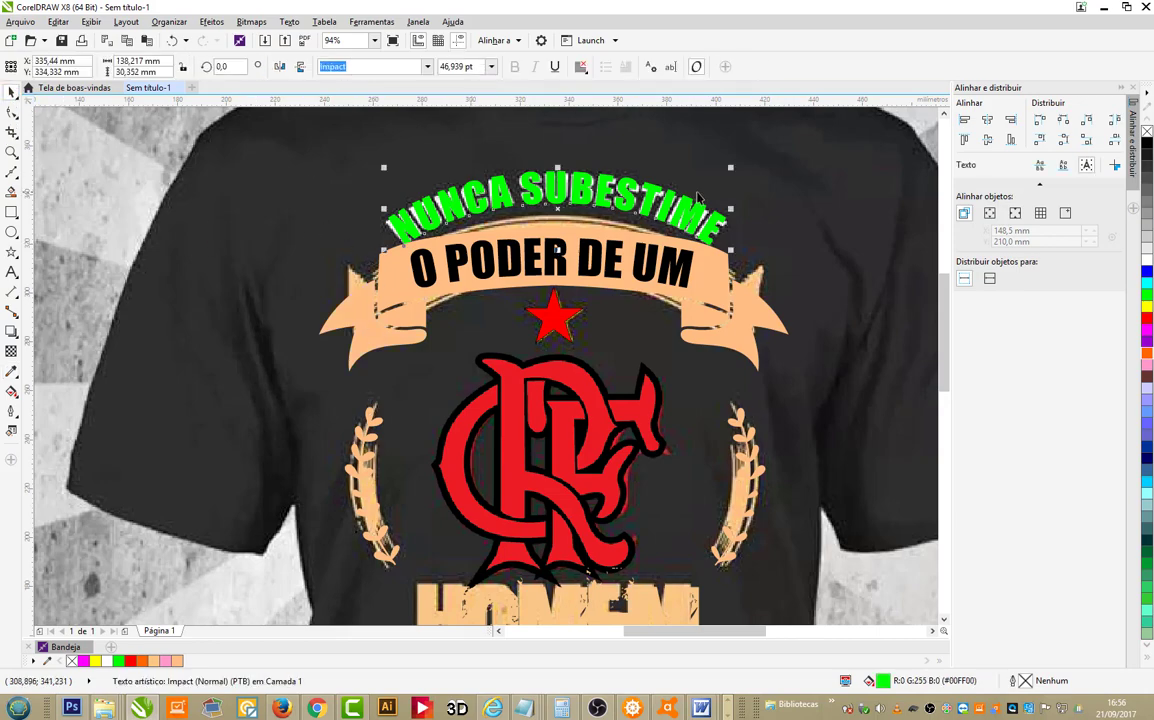
left_click(1148, 260)
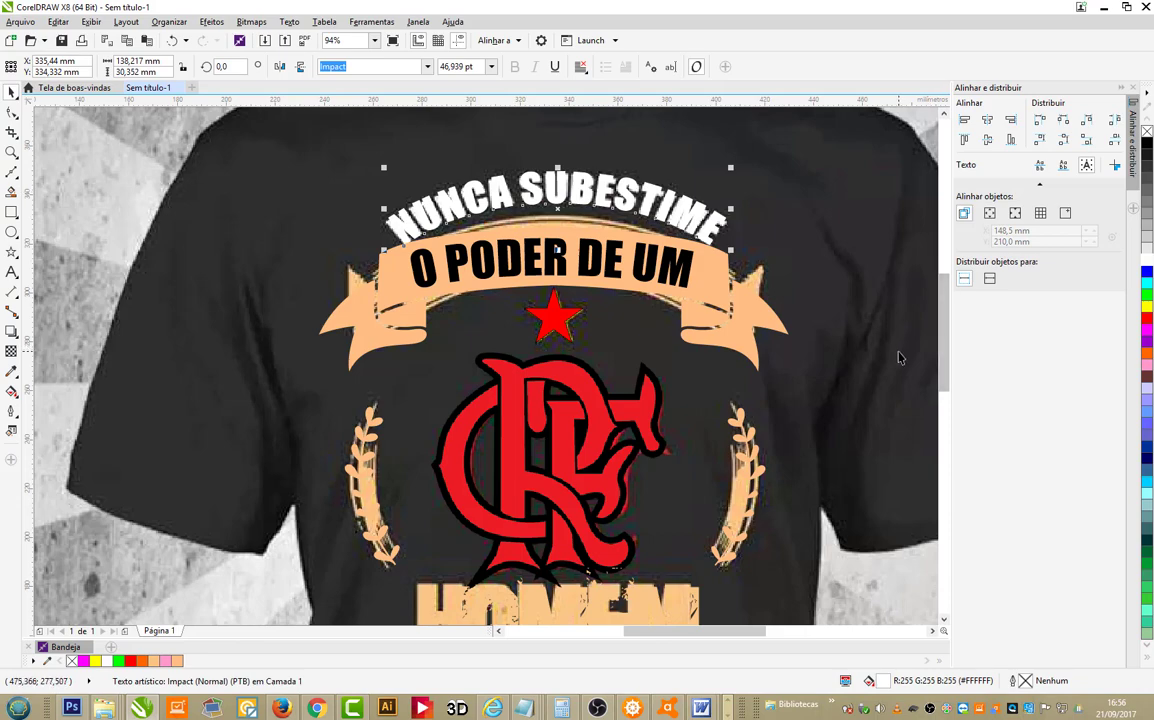
left_click(944, 620)
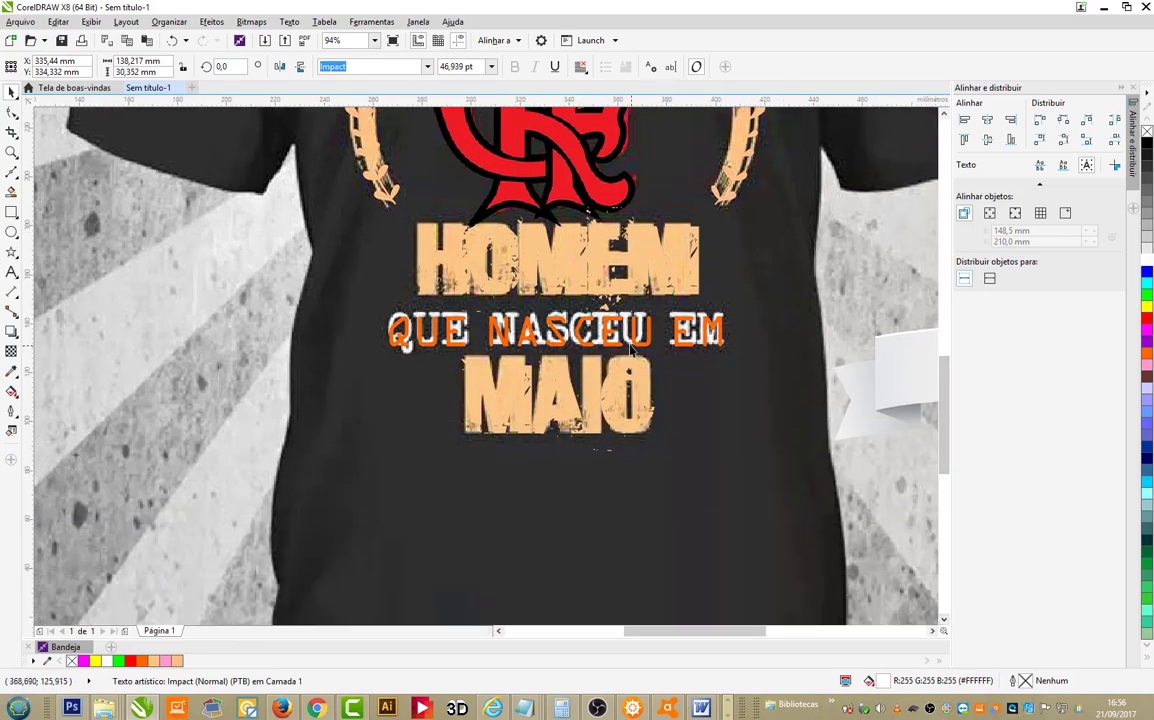
left_click(613, 348)
left_click(613, 348)
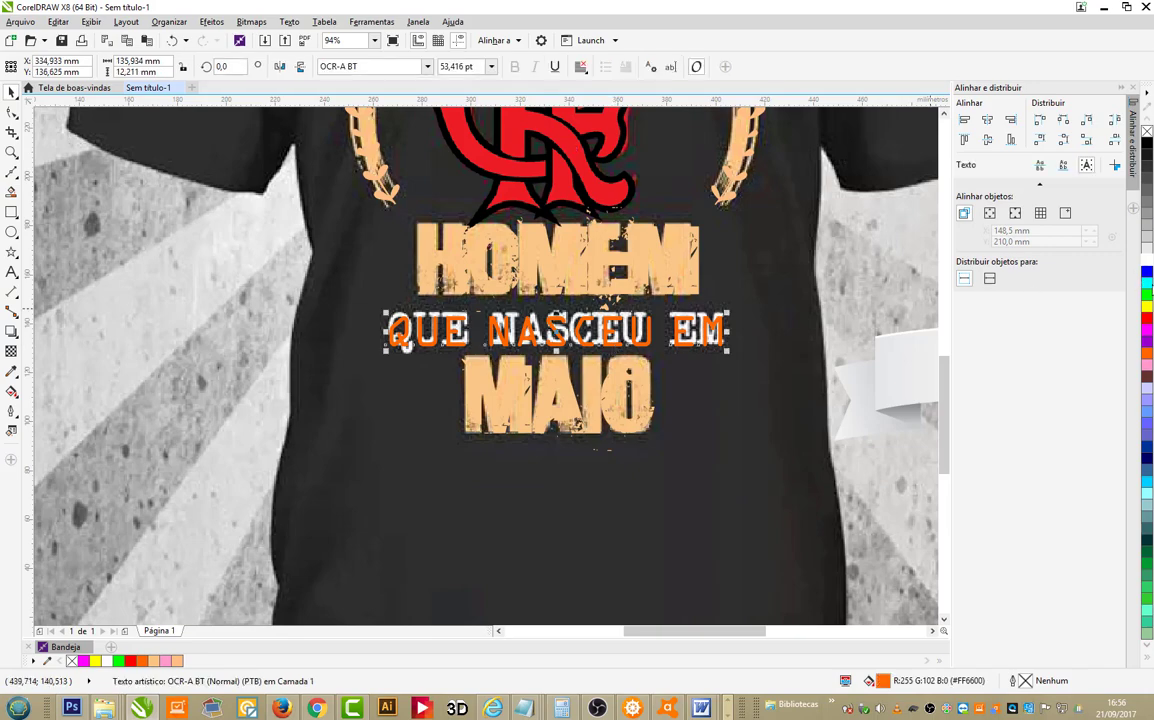
left_click(1147, 261)
scroll(737, 409, "down", 3)
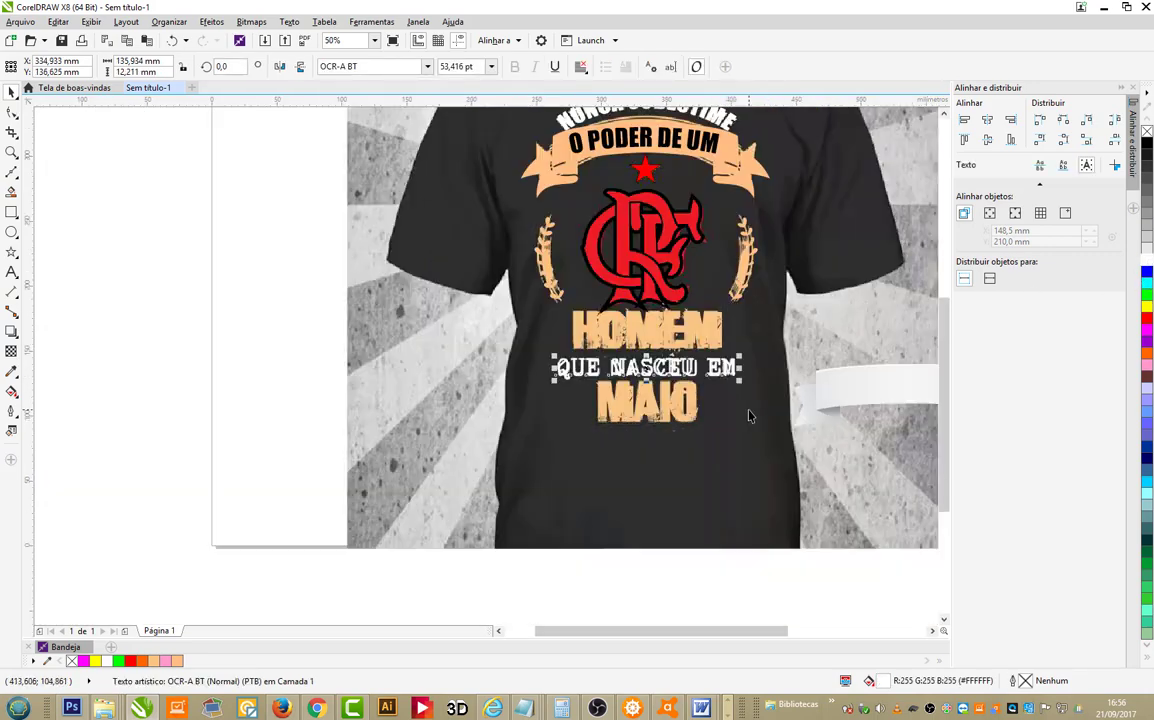
Step: Move the T-shirt image away from the artwork and fill NUNCA SUBESTIME and QUE NASCEU EM with black
left_click(408, 465)
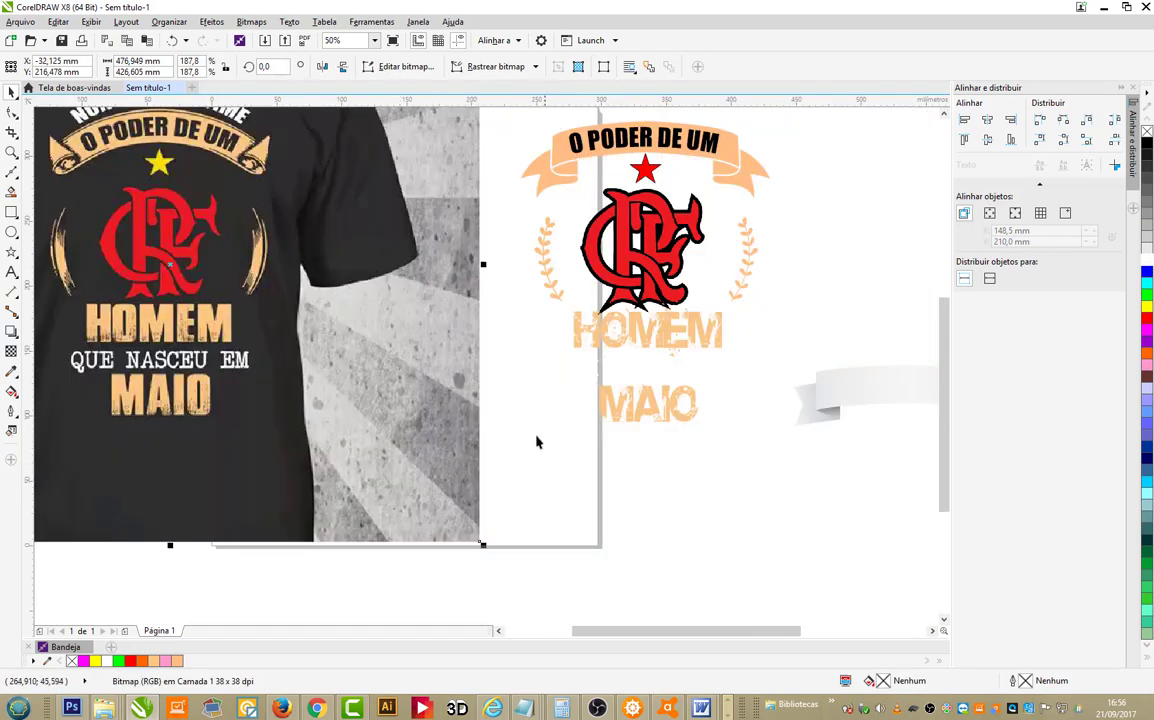
scroll(531, 425, "down", 2)
left_click(594, 263)
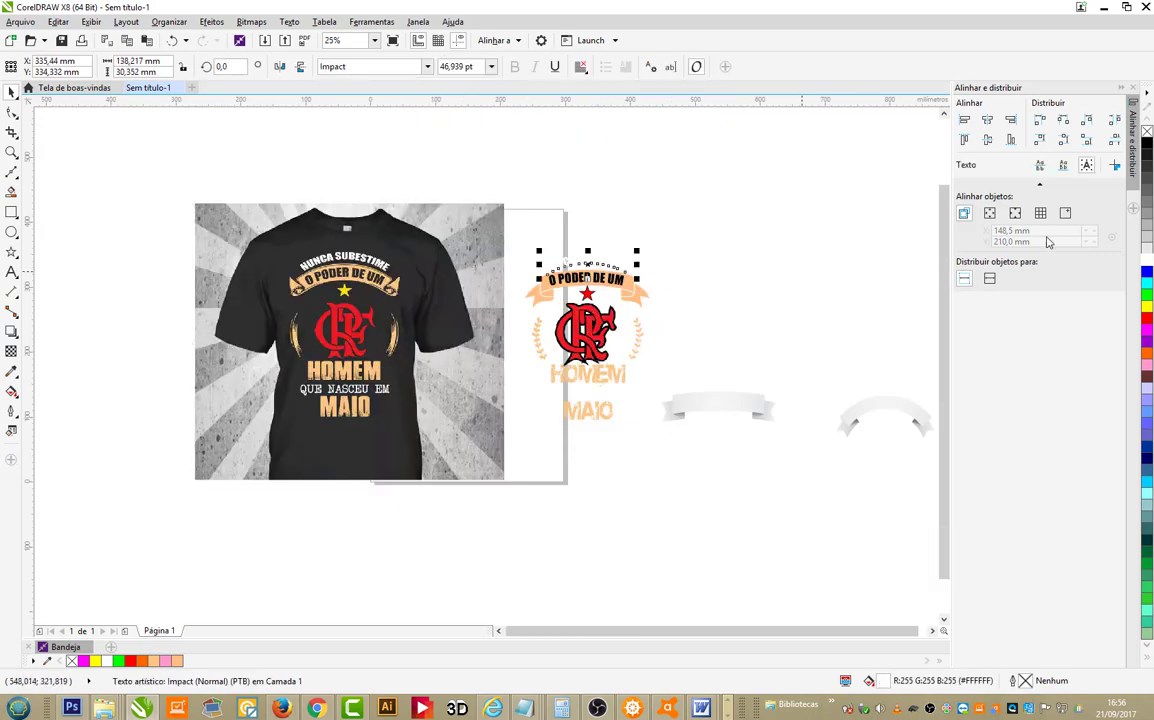
left_click(596, 400)
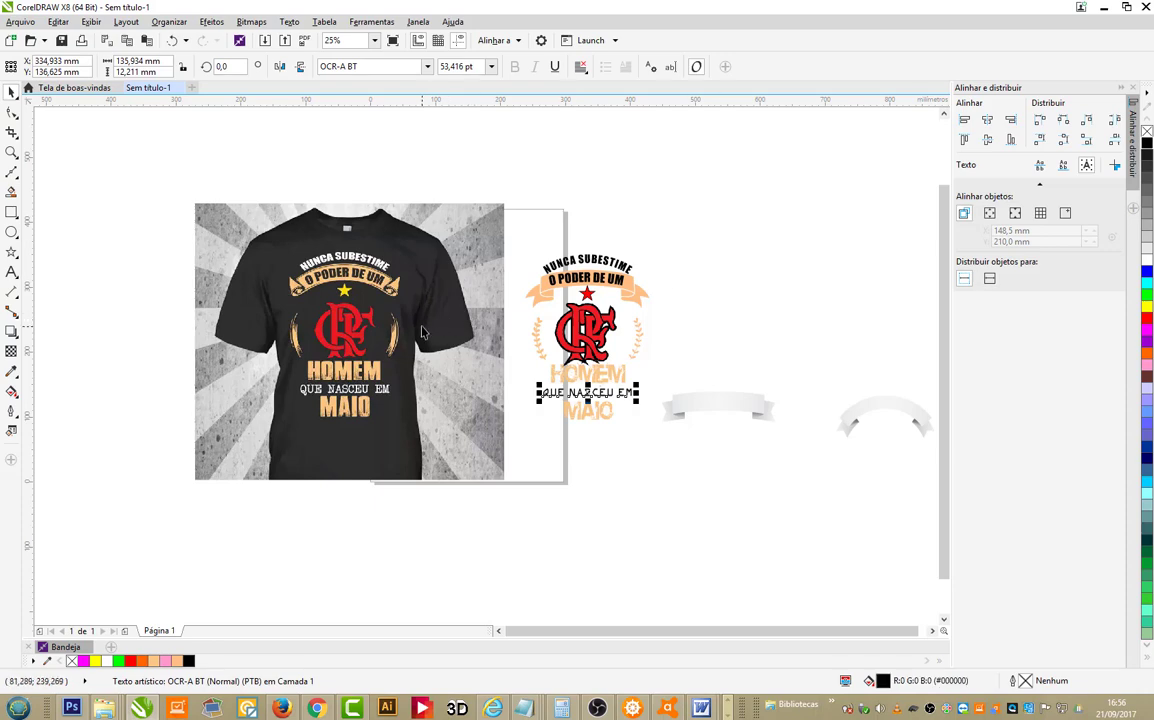
Step: Delete the T-shirt reference image and the two spare white ribbons
left_click(487, 471)
key("Delete")
left_click(718, 407)
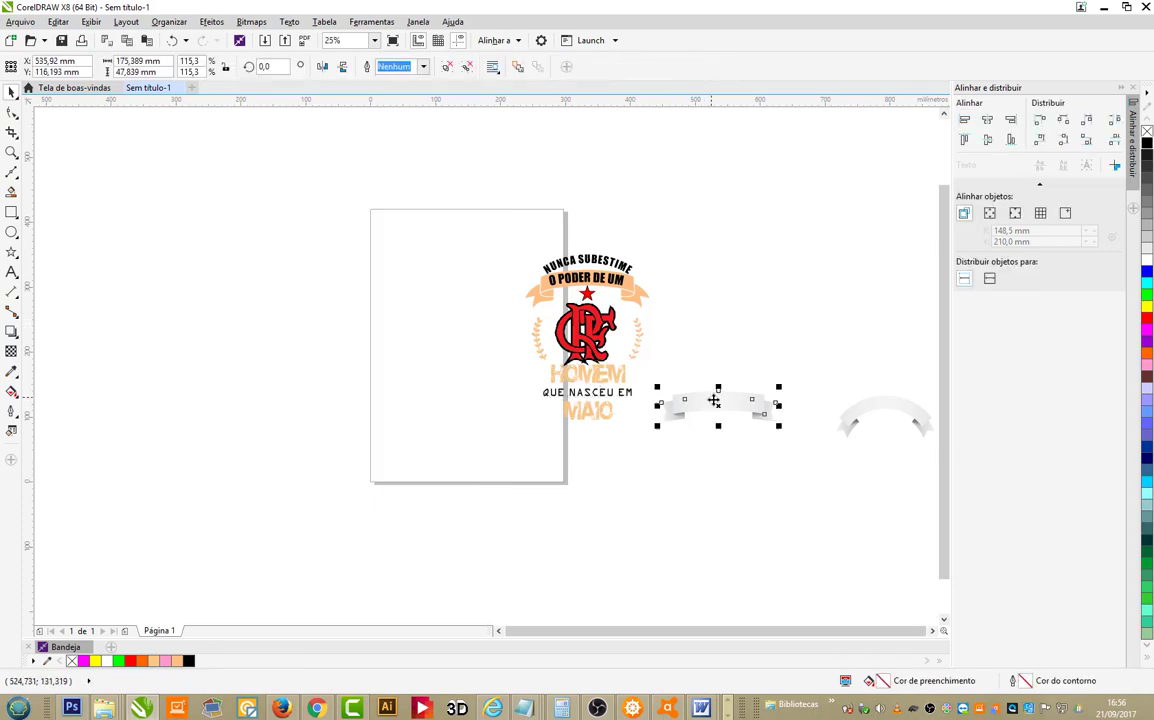
key("Delete")
left_click(852, 418)
key("Delete")
Step: Switch to the browser and save the white Flamengo crest with red outline and gold star as a PNG in the aula arte folder
left_click(491, 301)
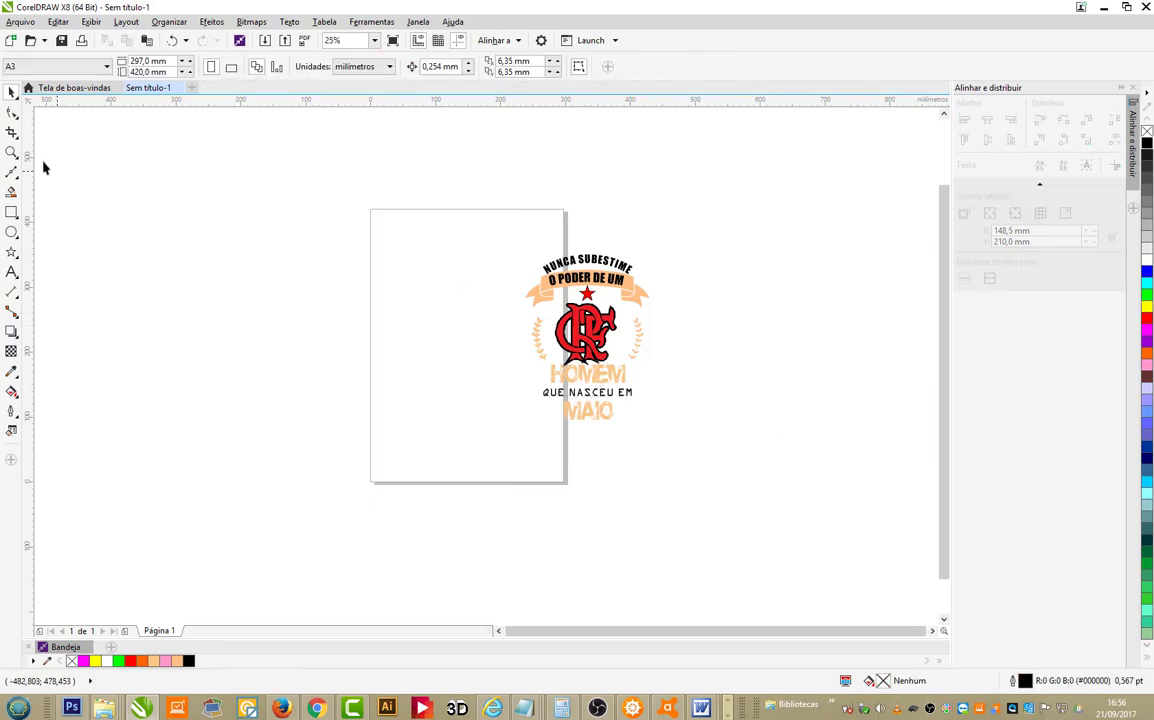
key("z")
left_click_drag(487, 224, 716, 452)
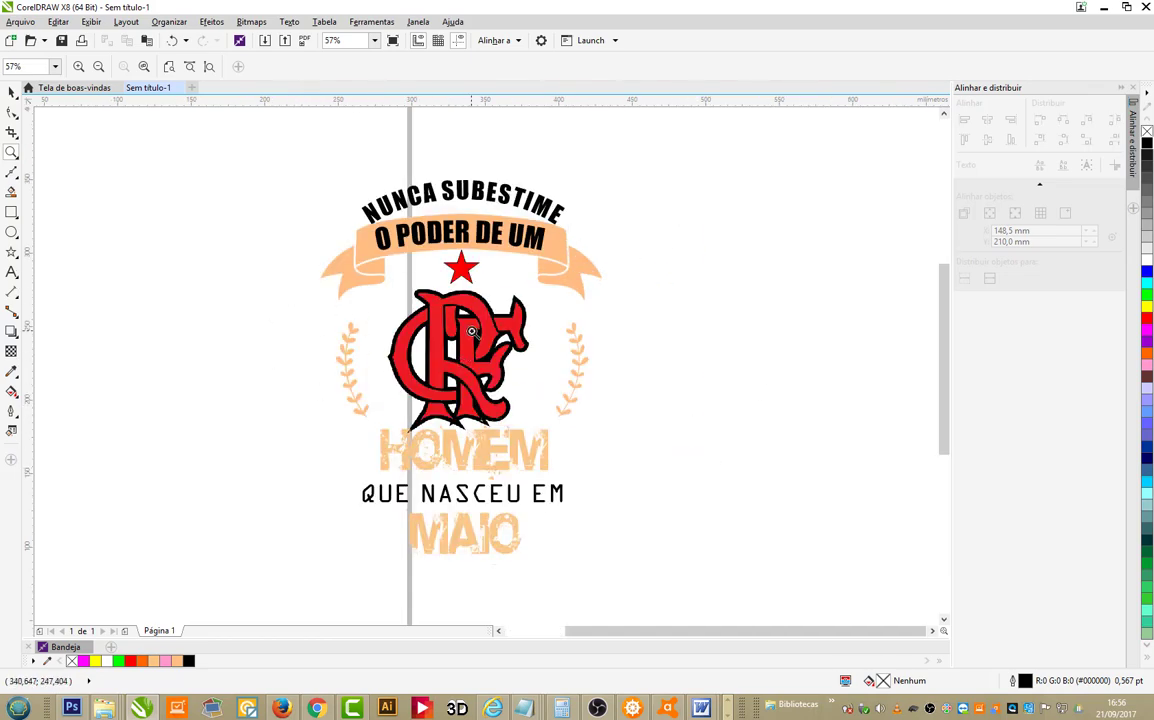
left_click(316, 708)
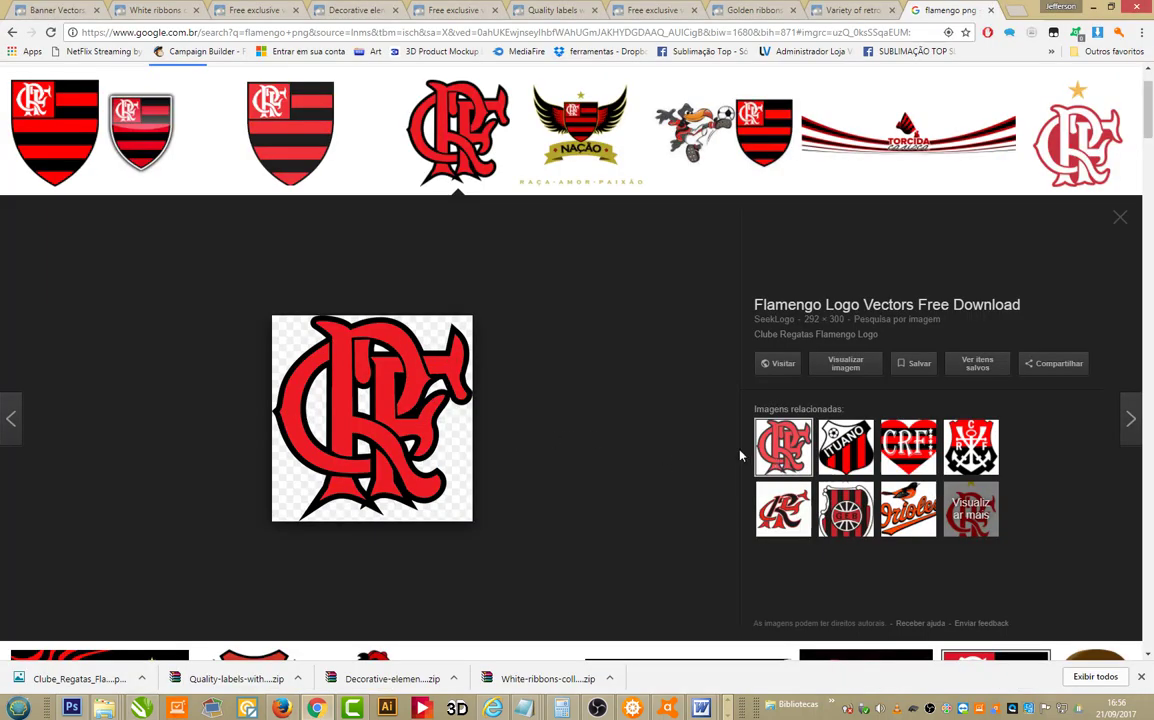
scroll(510, 435, "up", 1)
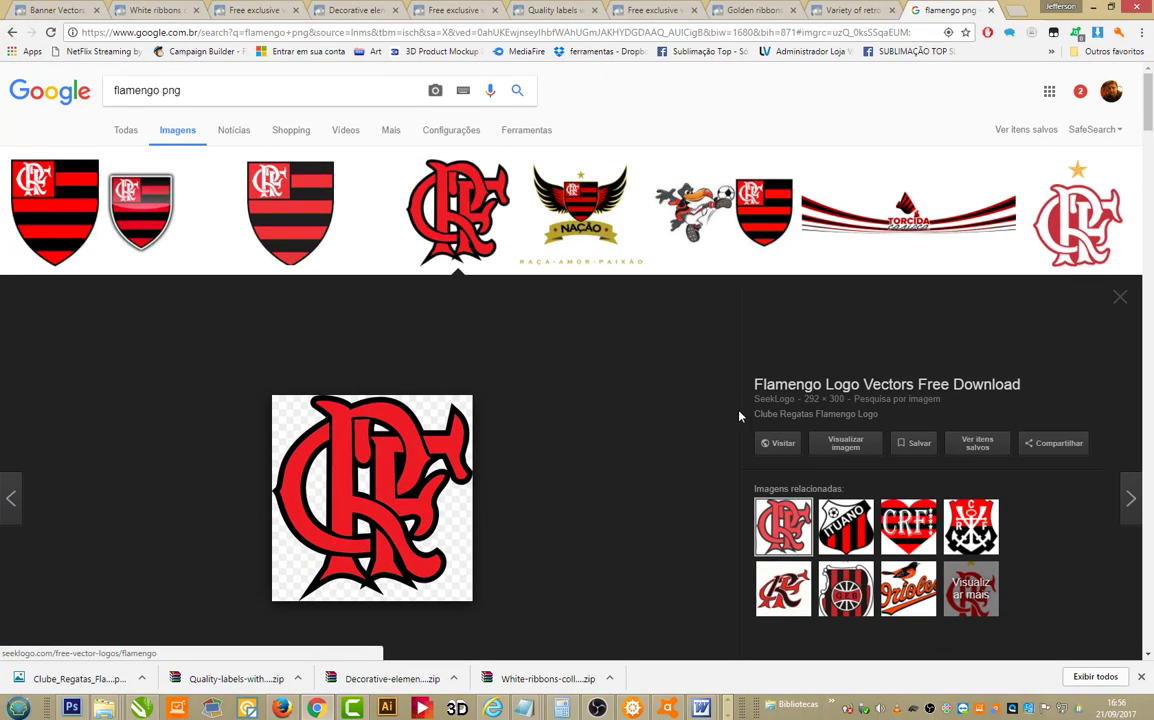
left_click(1074, 237)
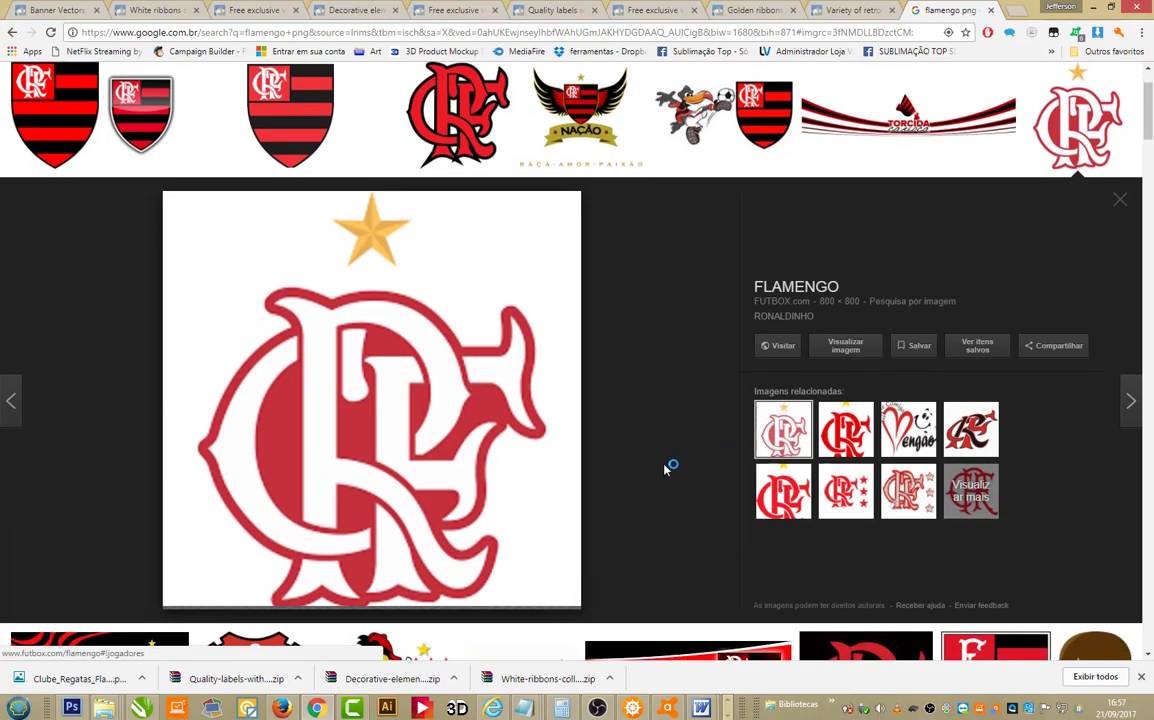
right_click(459, 400)
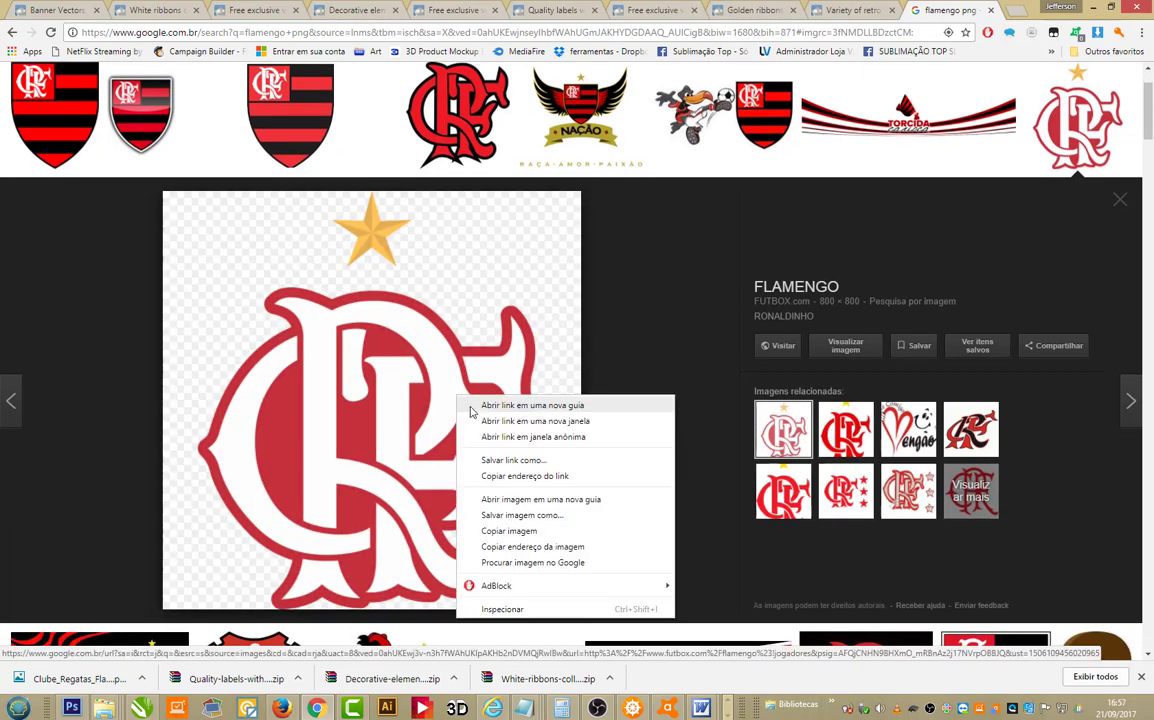
left_click(522, 515)
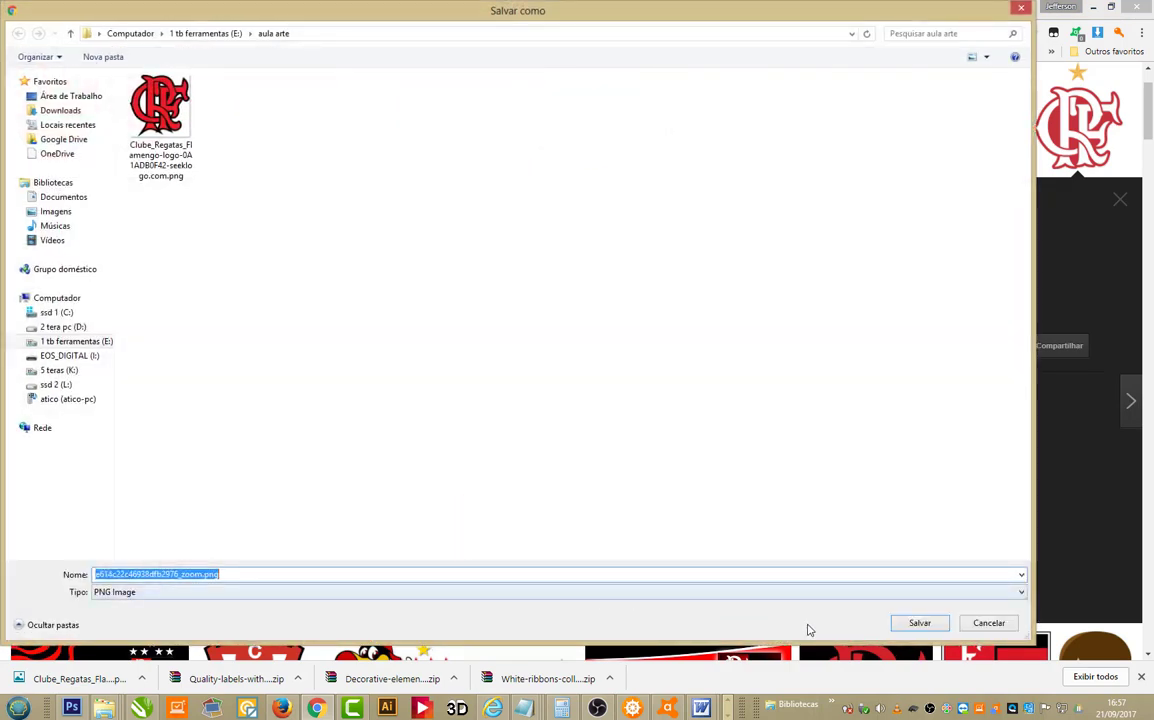
left_click(919, 623)
Step: Find the related solid red Flamengo crest with yellow star from seeklogo.com and save it as a PNG in aula arte
left_click(864, 431)
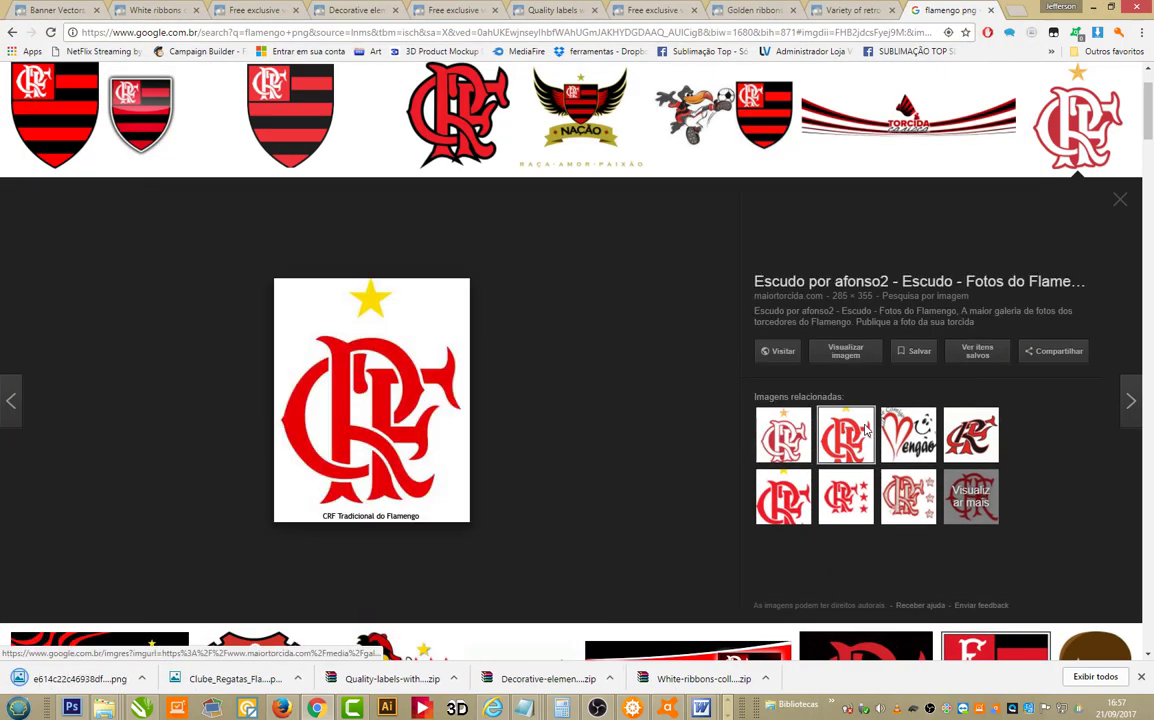
left_click(784, 503)
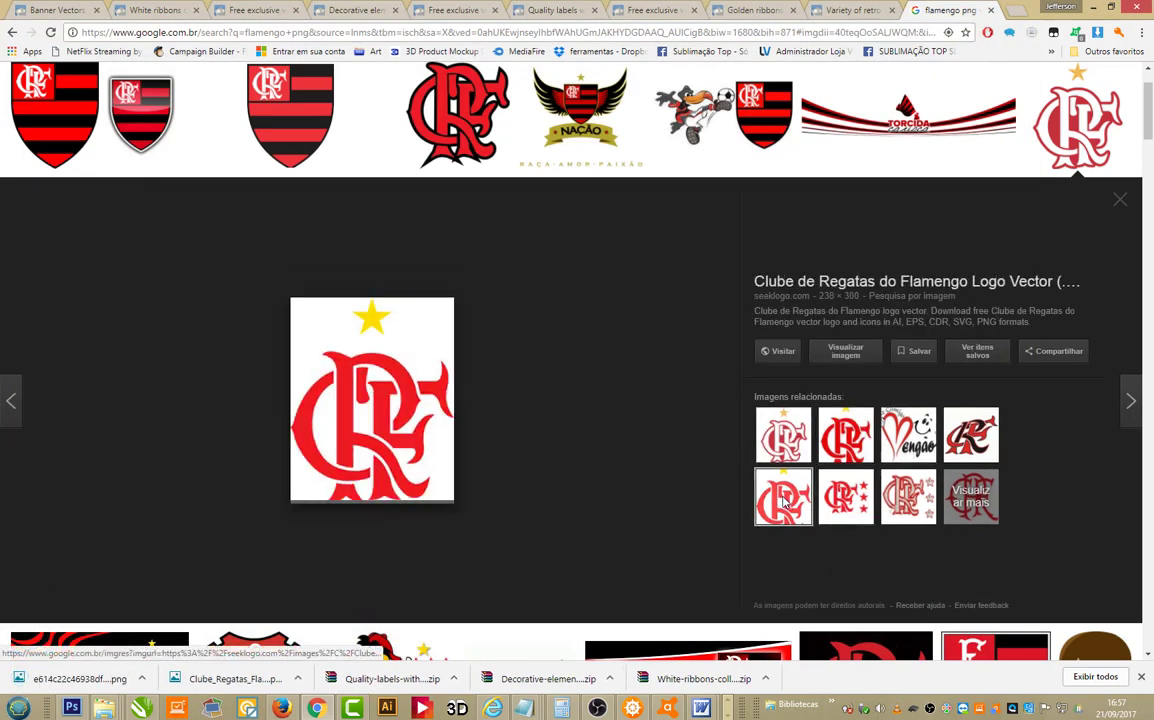
right_click(413, 388)
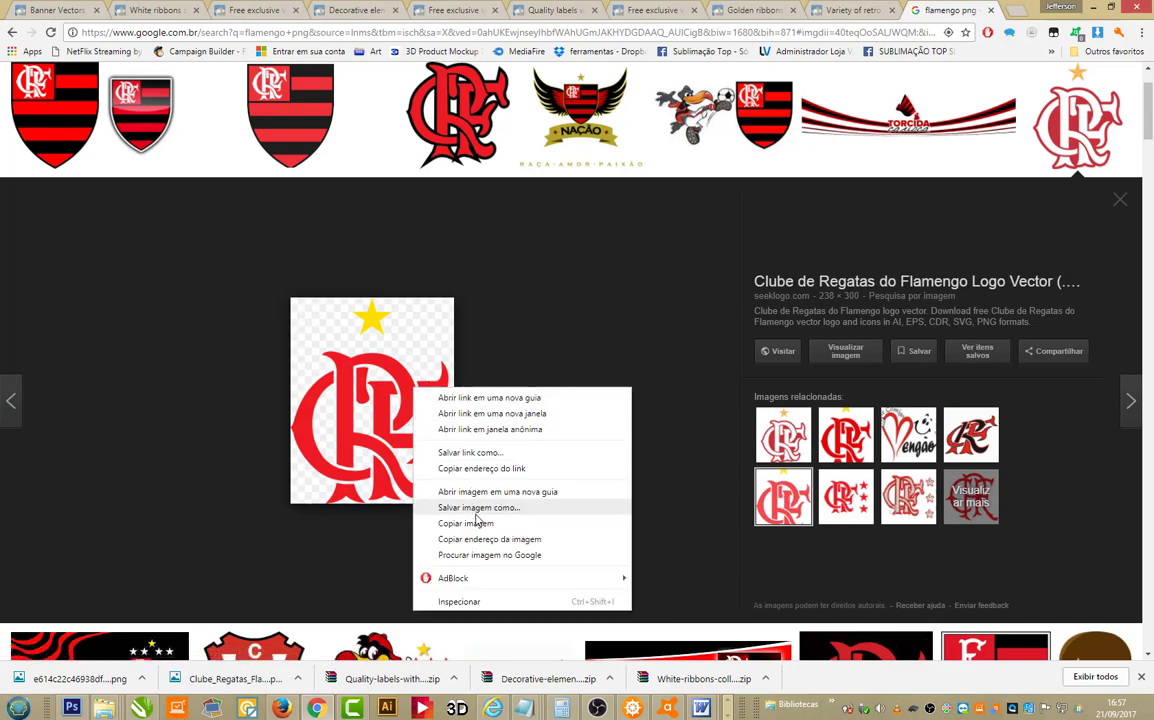
left_click(477, 508)
left_click(919, 623)
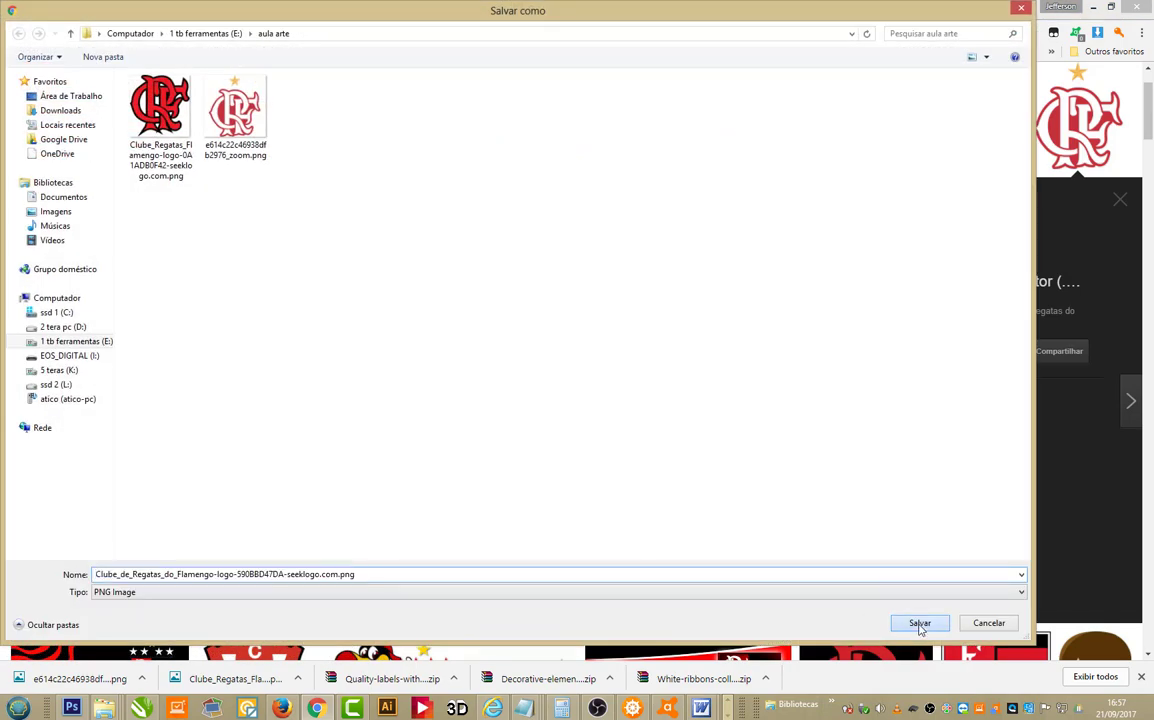
Step: Return to CorelDRAW and import Clube_de_Regatas_do_Flamengo-logo-590BBD47DA-seeklogo.com.png beside the artwork, enlarged to about 80 × 101 mm
key("alt+Tab")
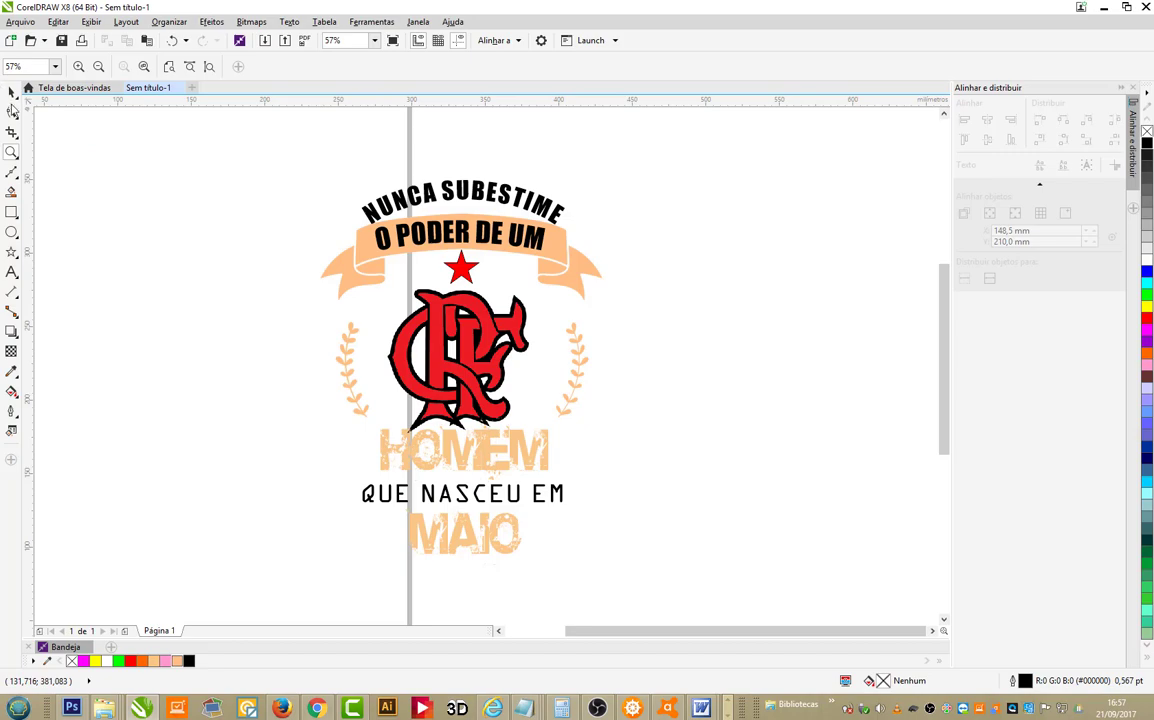
left_click(21, 21)
left_click(40, 222)
double_click(190, 108)
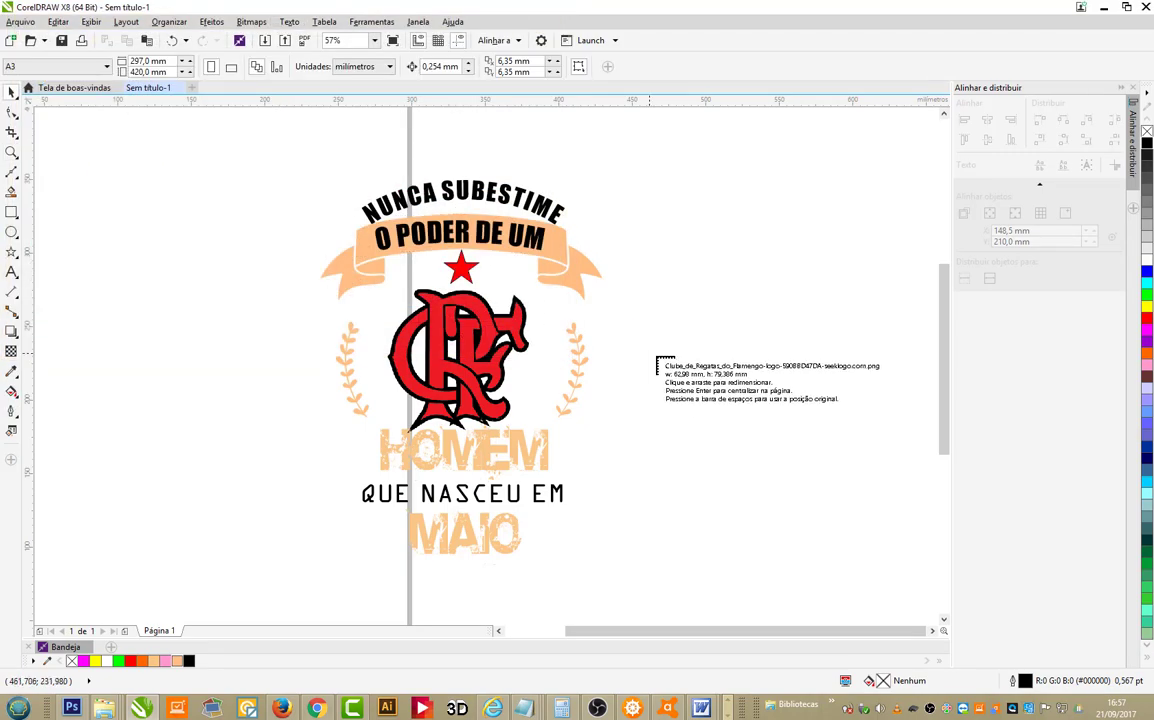
left_click(653, 353)
left_click_drag(752, 476, 775, 505)
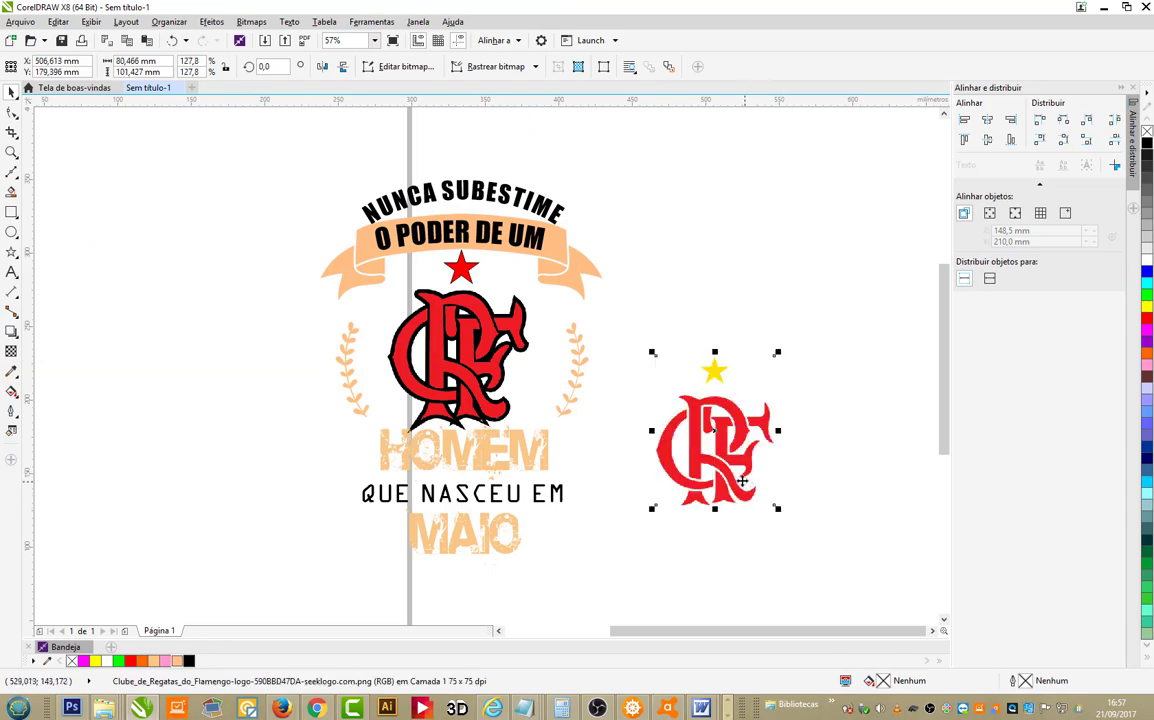
Step: Lay the imported crest over the existing one and enlarge it to about 99 × 124 mm so its yellow star covers the red star
left_click_drag(706, 478, 505, 388)
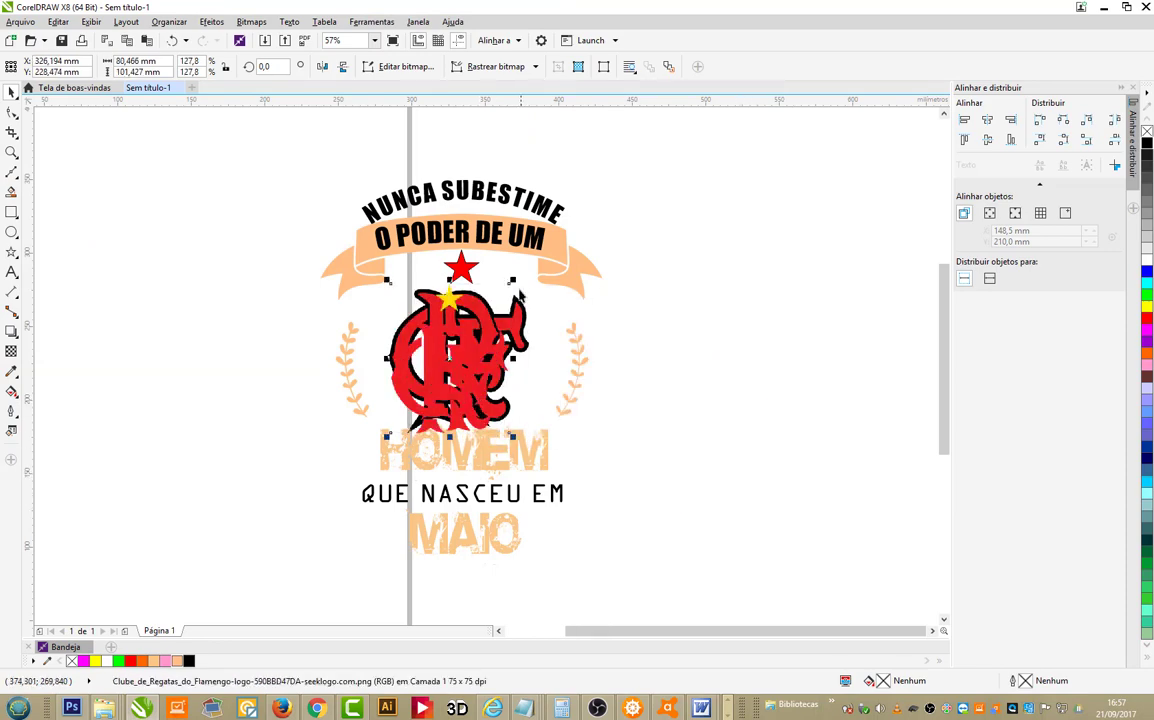
left_click_drag(513, 283, 540, 258)
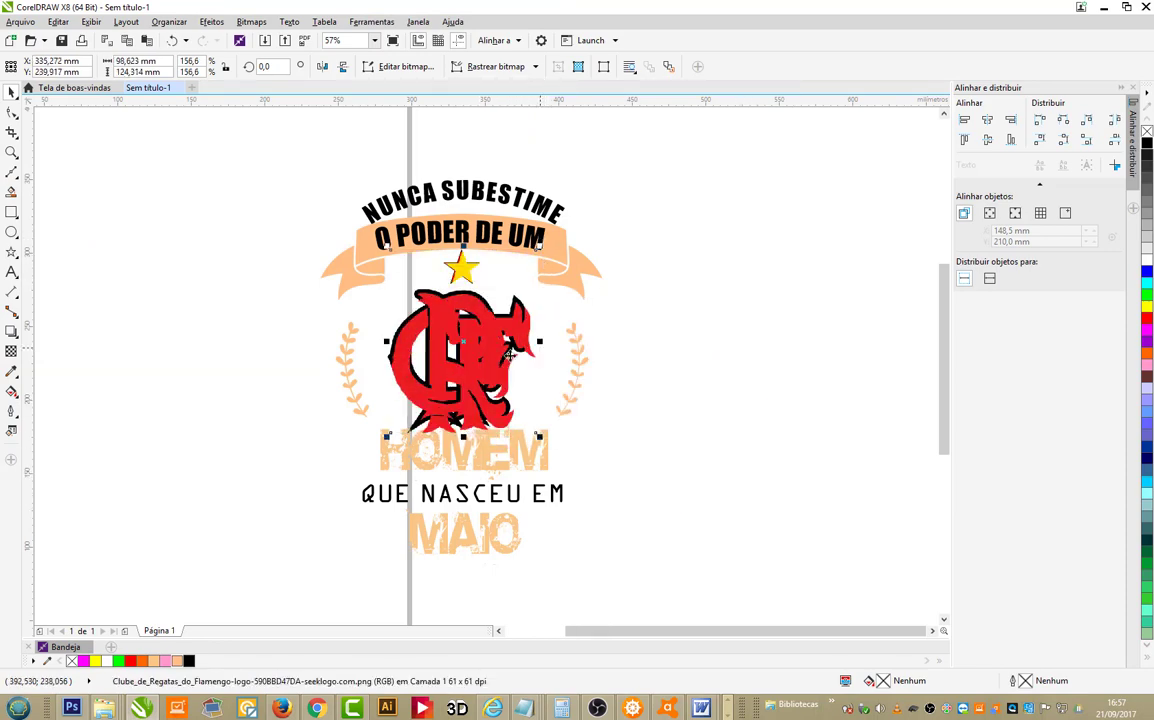
left_click(363, 314)
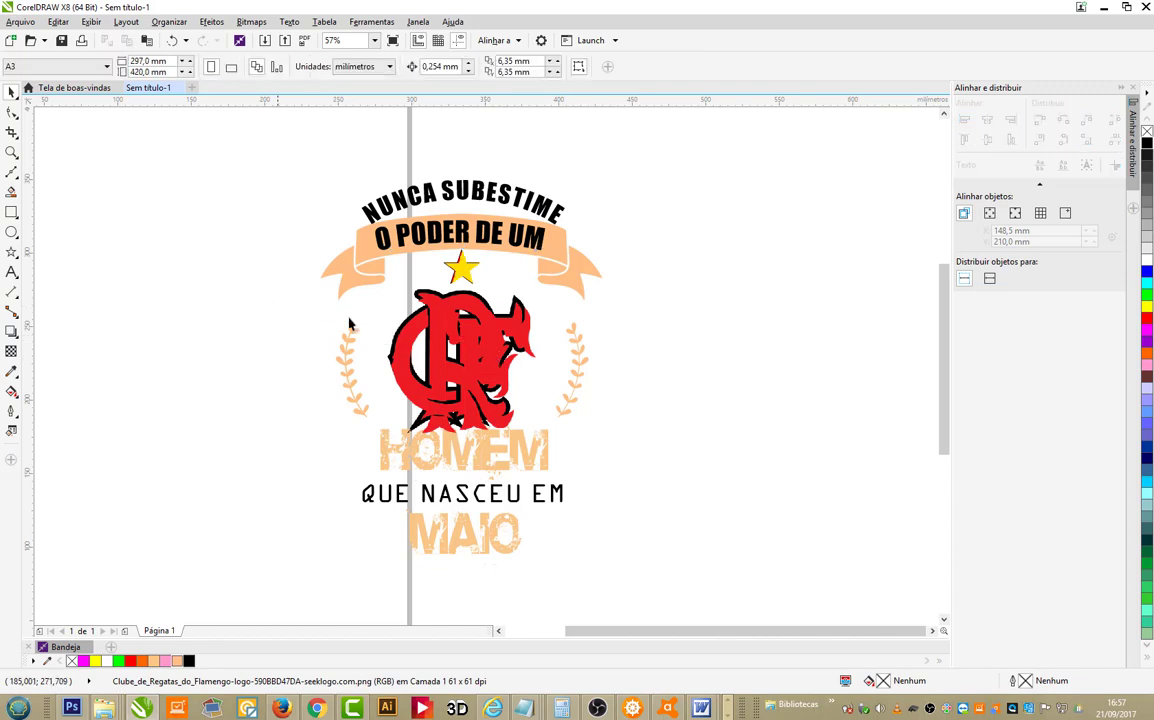
Step: Move the new crest aside and delete the old black-outlined crest and the red star
left_click(400, 327)
left_click_drag(463, 343, 276, 348)
left_click(450, 351)
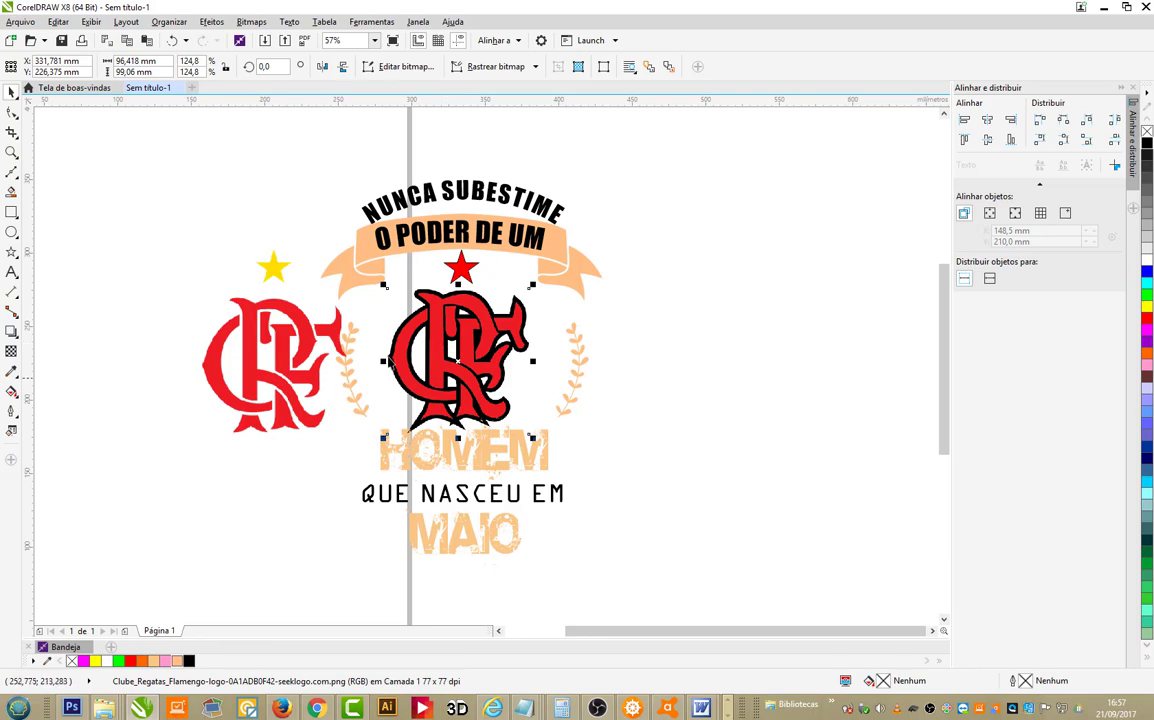
key("Delete")
Step: Place the new crest between the laurels below the ribbon and scale it down to about 87 × 110 mm
left_click_drag(264, 338, 478, 370)
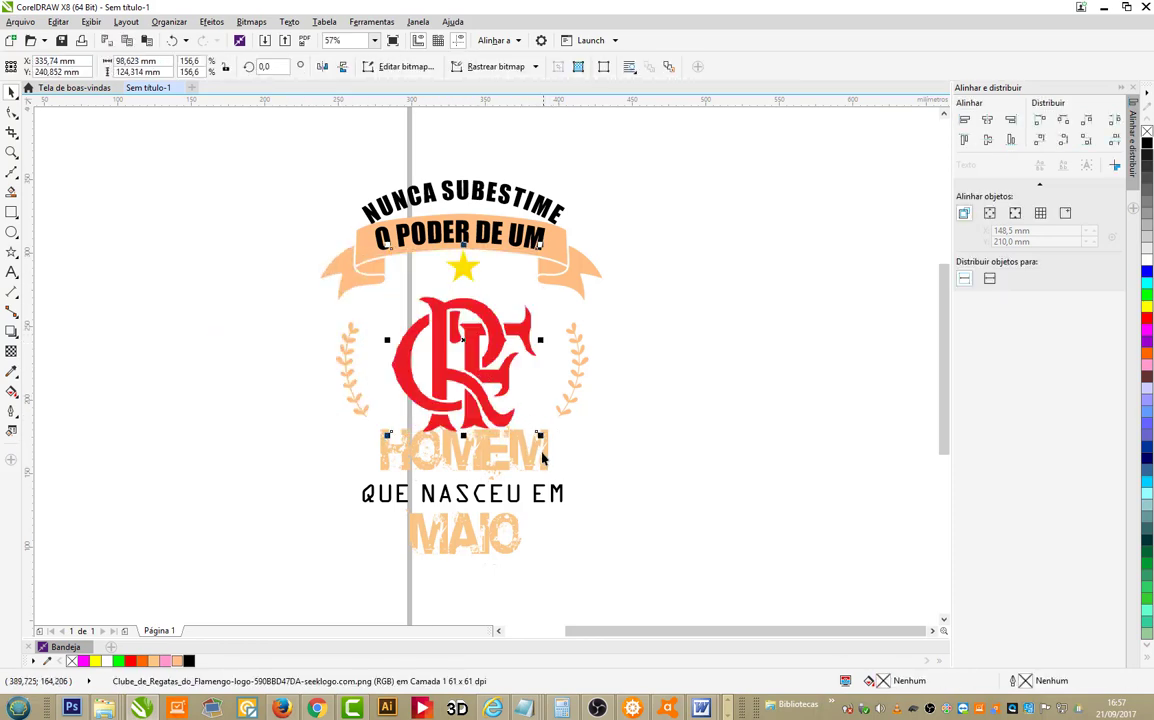
left_click_drag(540, 435, 484, 389)
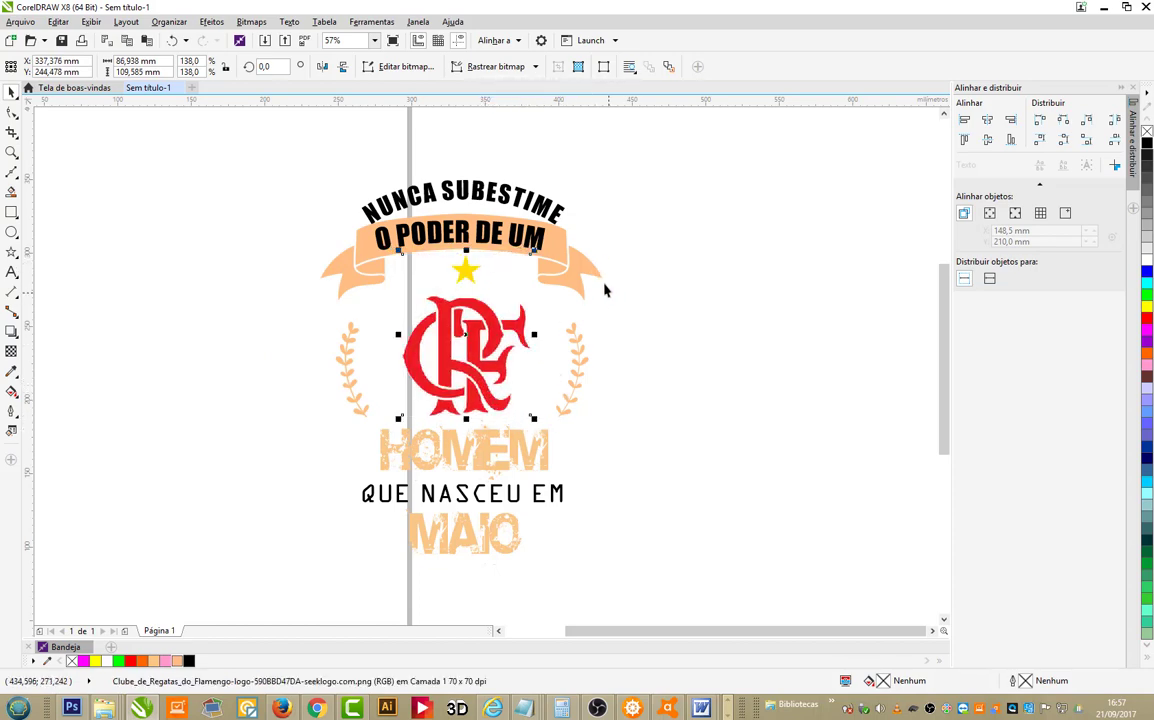
Step: Ungroup the ribbon from its lettering and fill the O PODER DE UM text with white
left_click(522, 237)
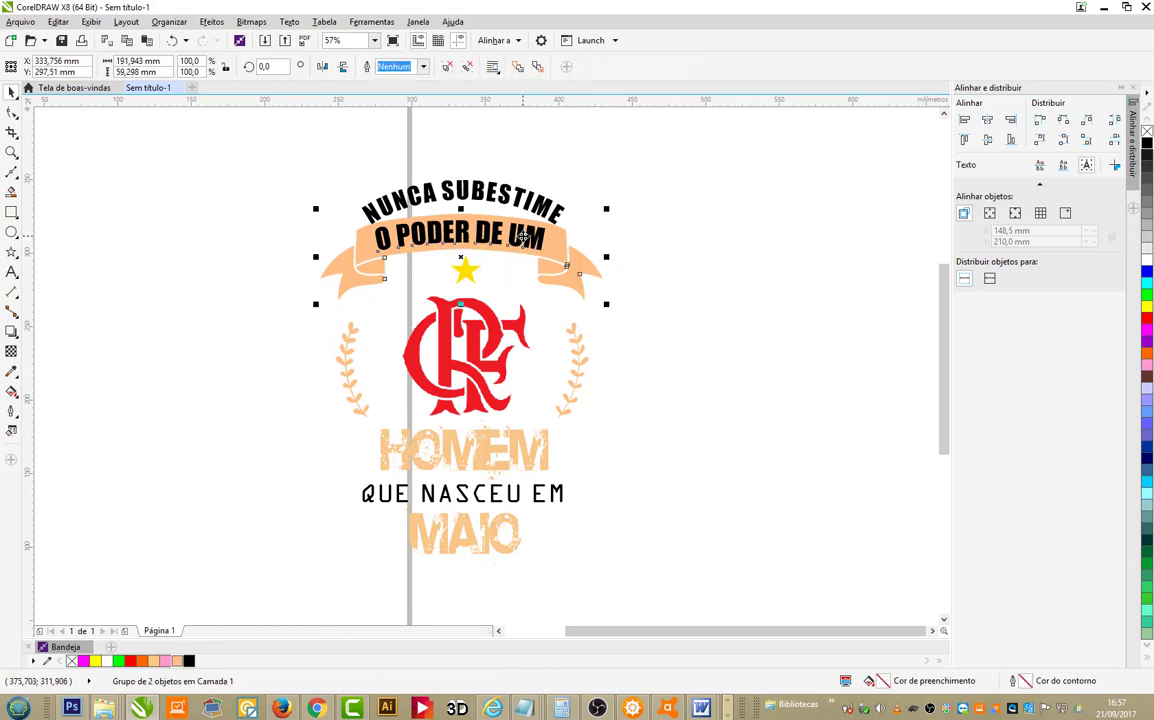
key("ctrl+u")
left_click(694, 212)
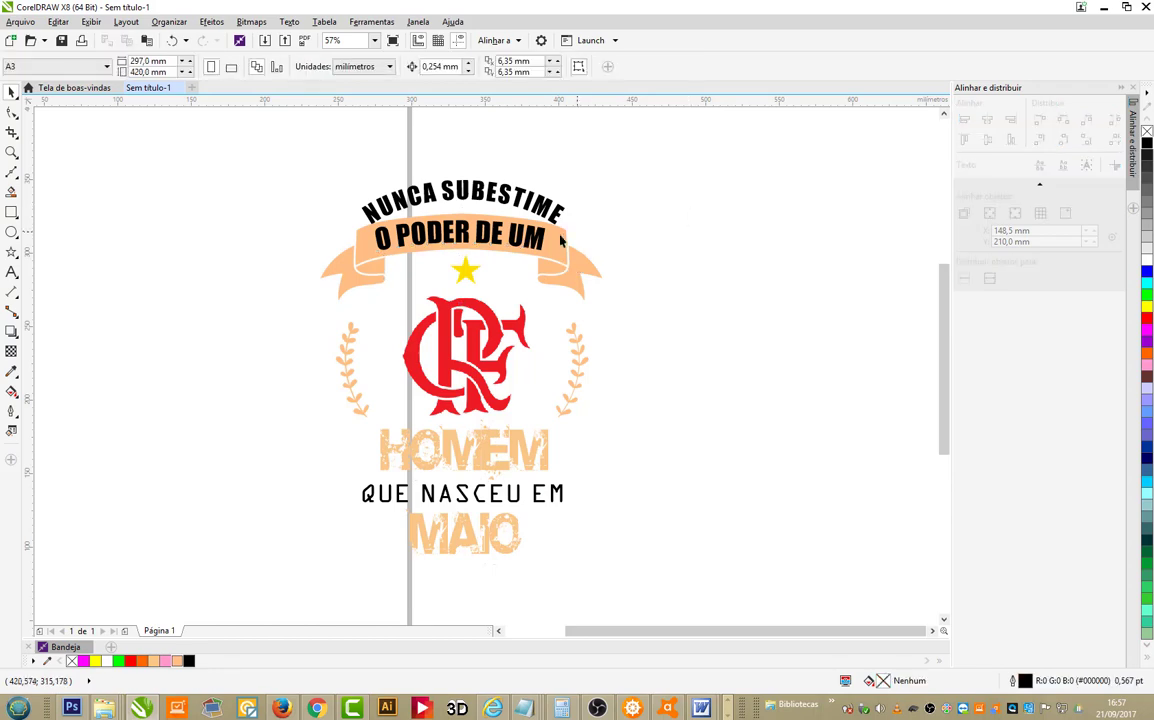
left_click(539, 238)
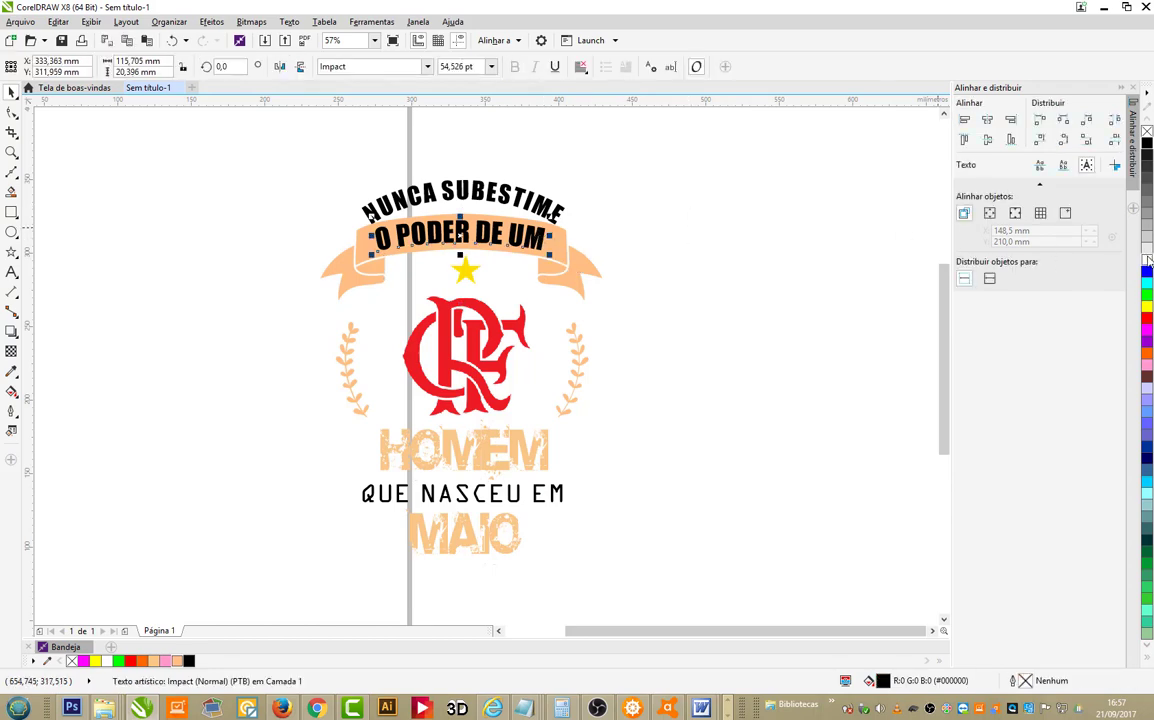
left_click(1148, 259)
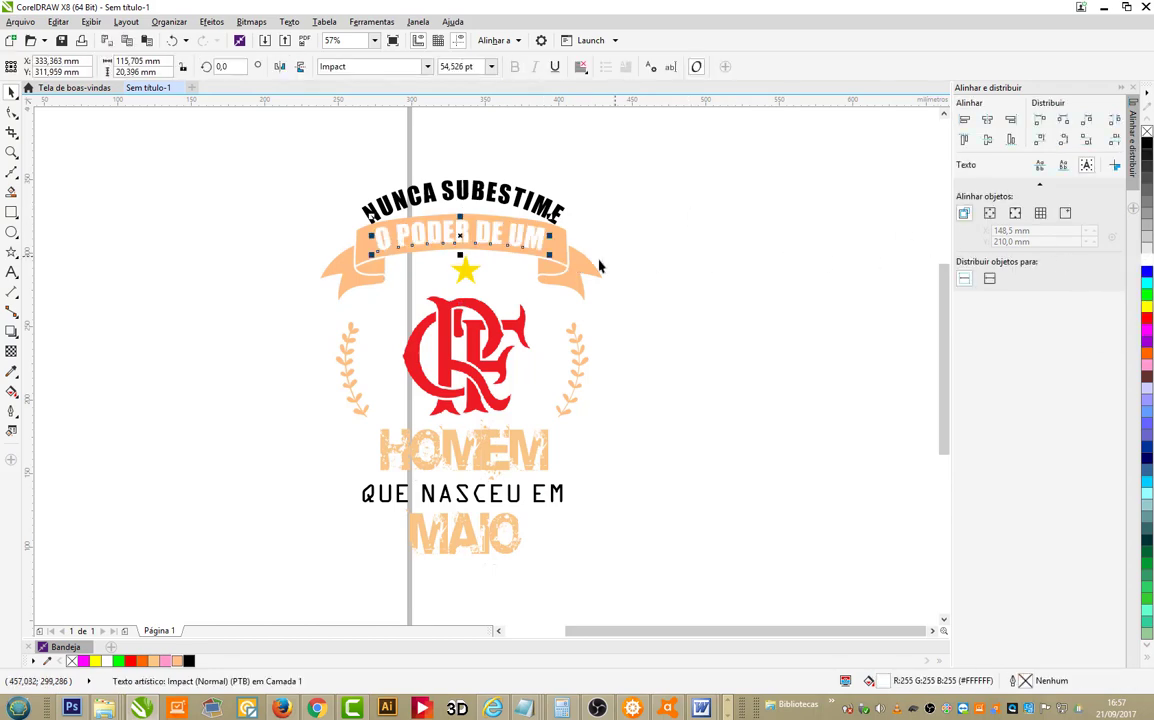
Step: Fill the ribbon and both laurel branches with black
left_click(566, 261)
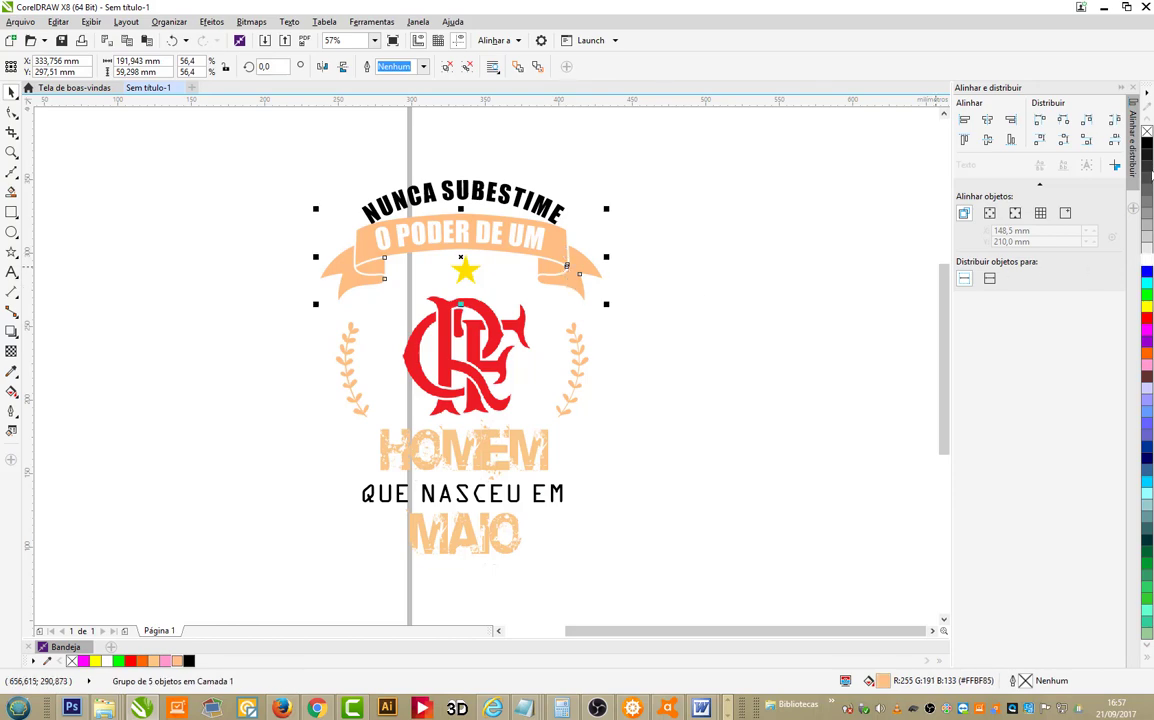
left_click(1148, 143)
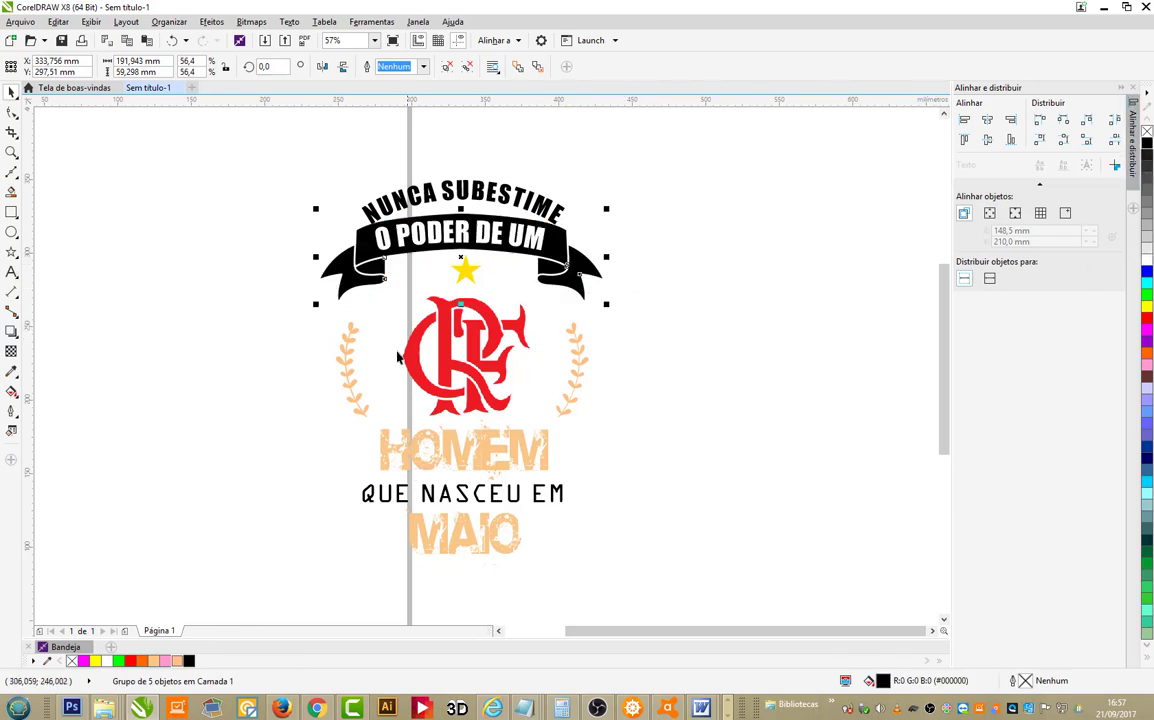
left_click(350, 359)
left_click(578, 372, "shift")
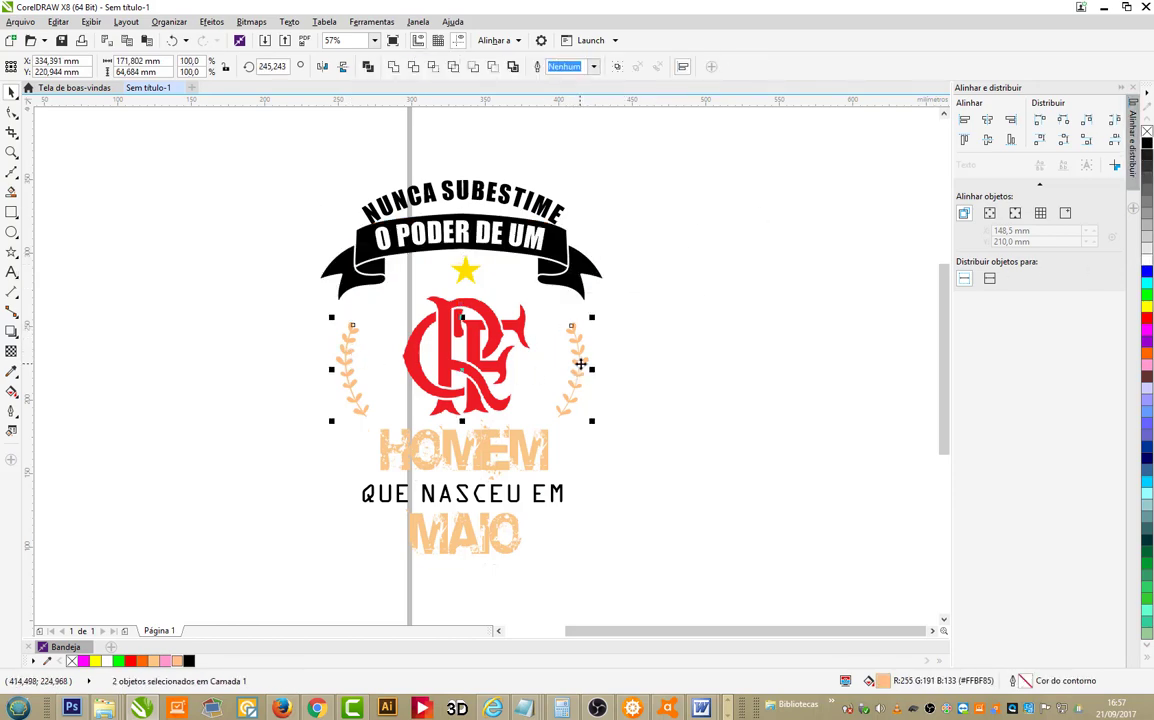
left_click(1147, 144)
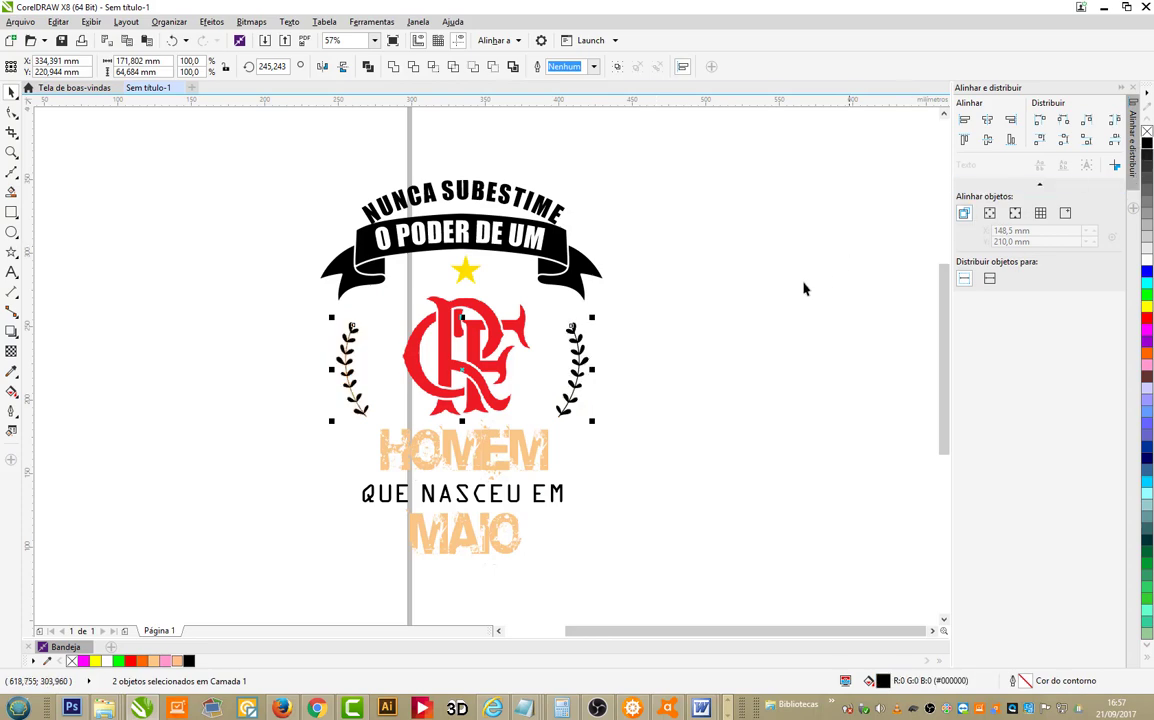
Step: Fill the HOMEM and MAIO lettering with black
left_click(575, 443)
left_click(437, 457)
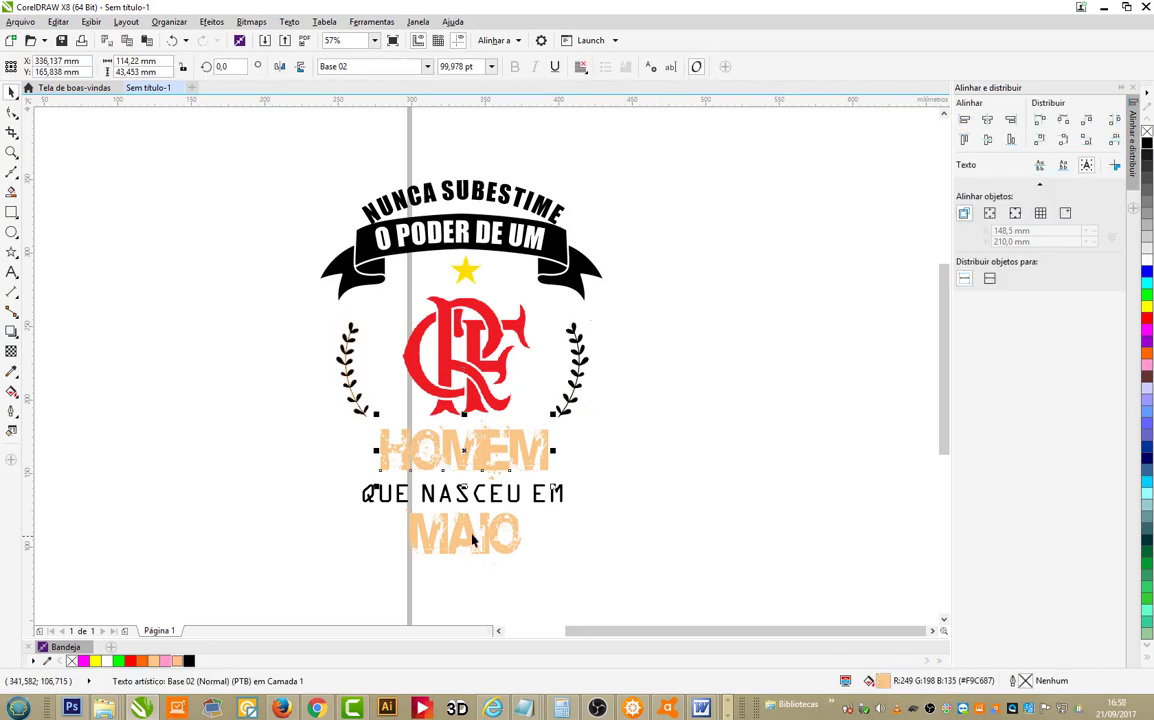
left_click(427, 483, "shift")
left_click(1147, 146)
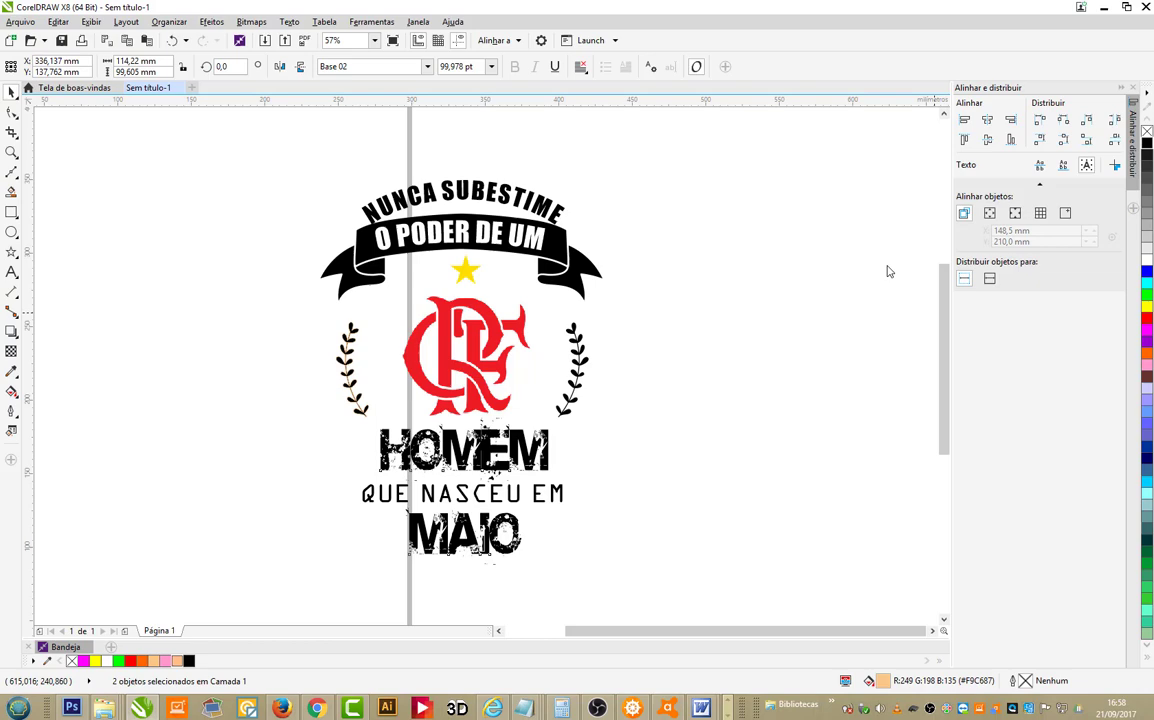
Step: Fill the QUE NASCEU EM line with red #FF0000
left_click(565, 503)
left_click(1146, 324)
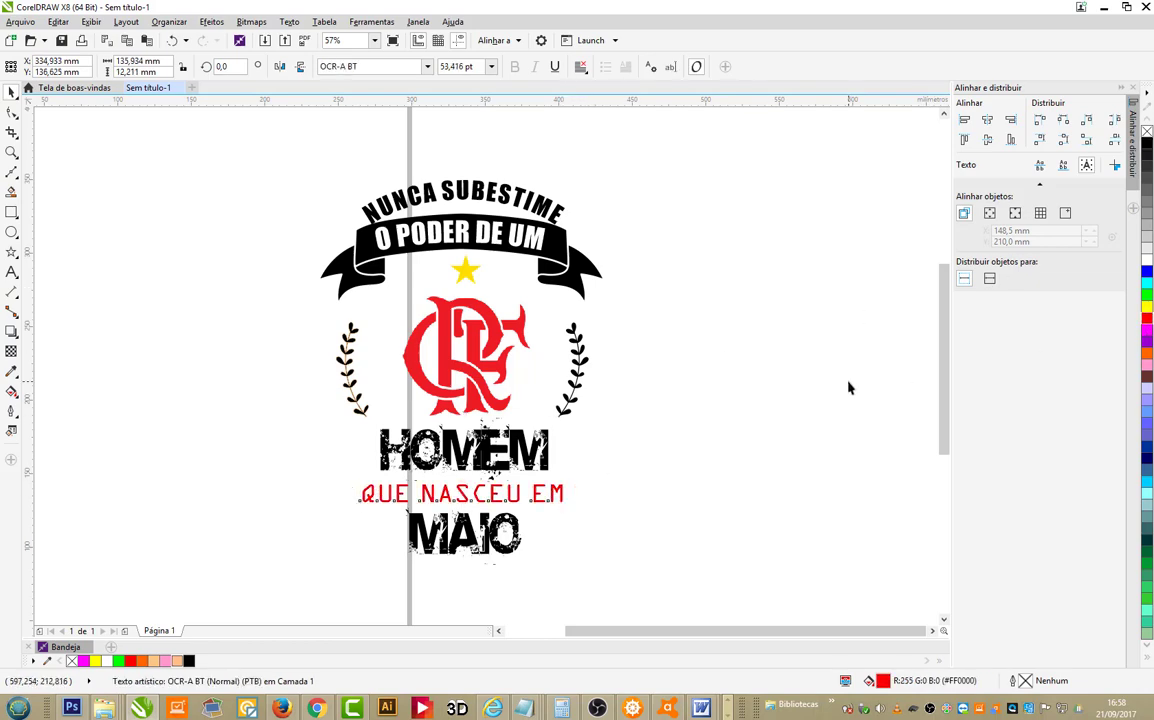
left_click(911, 331)
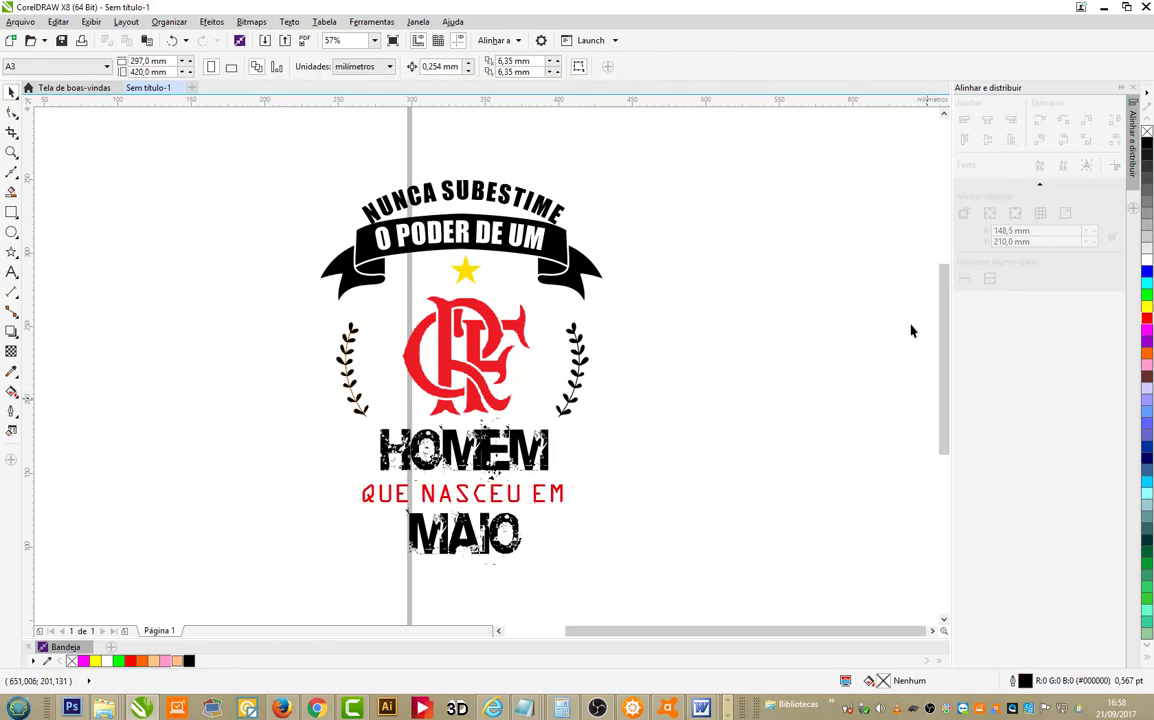
Step: Raise the NUNCA SUBESTIME arc slightly above the ribbon
left_click(510, 199)
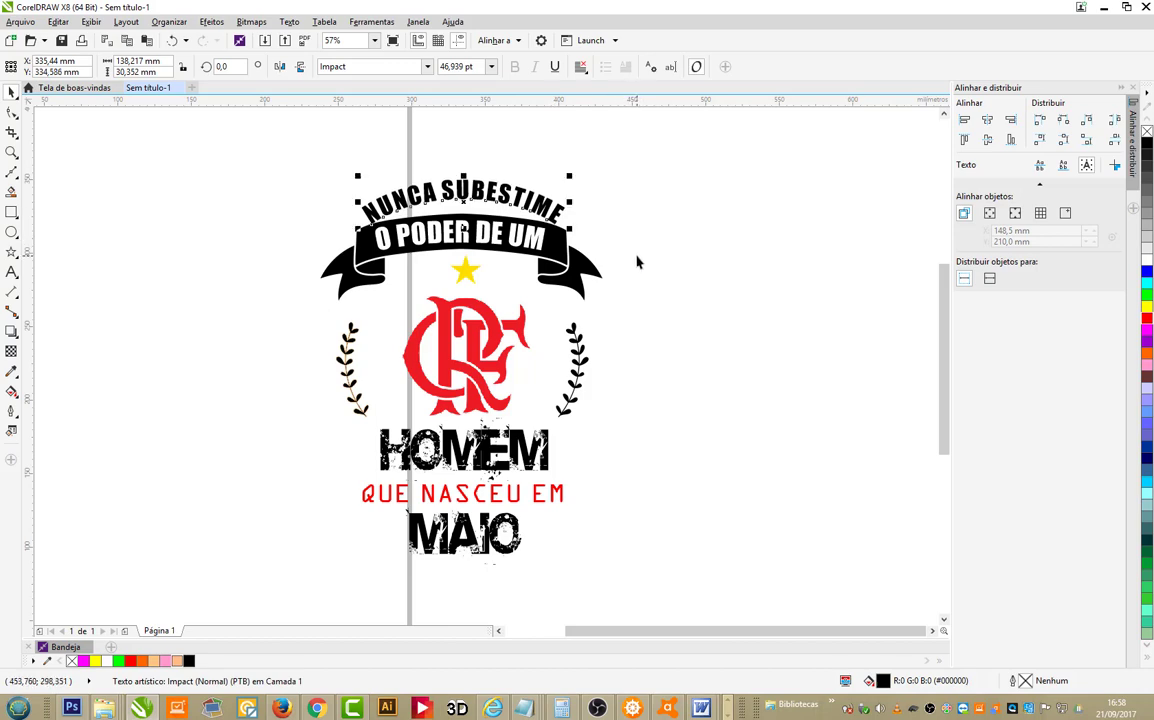
left_click(168, 274)
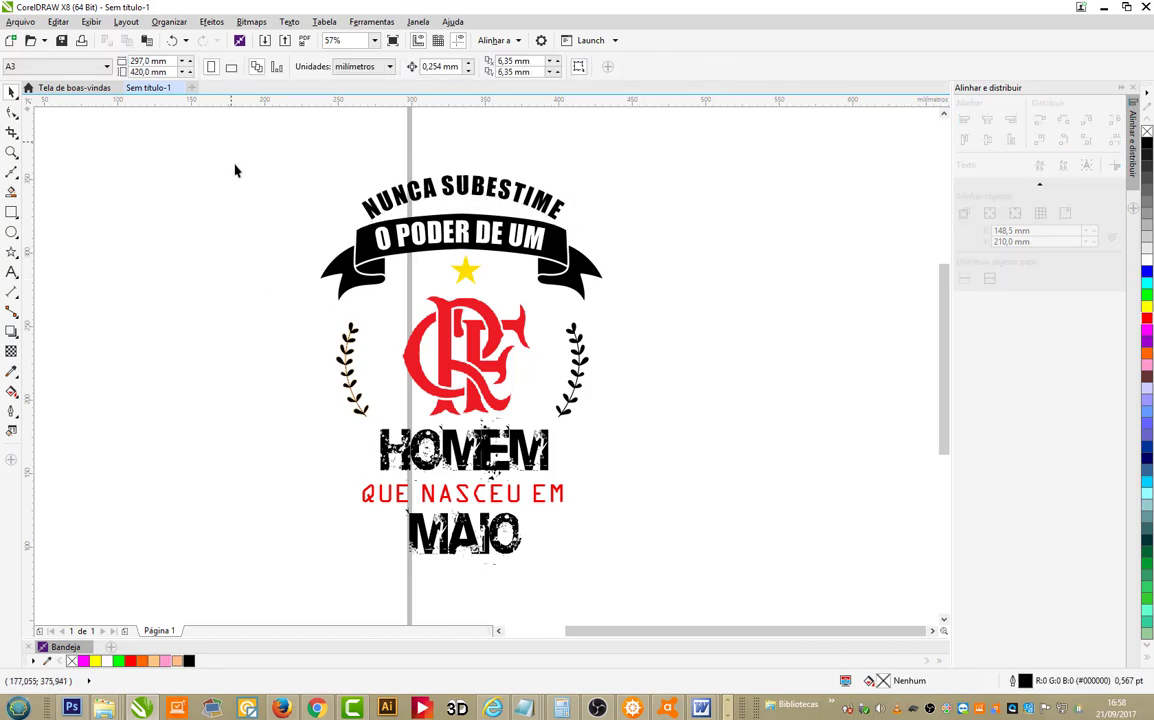
Step: Group the whole T-shirt design, including the lettering, ribbon, star, crest and laurels, into one object
left_click(349, 372)
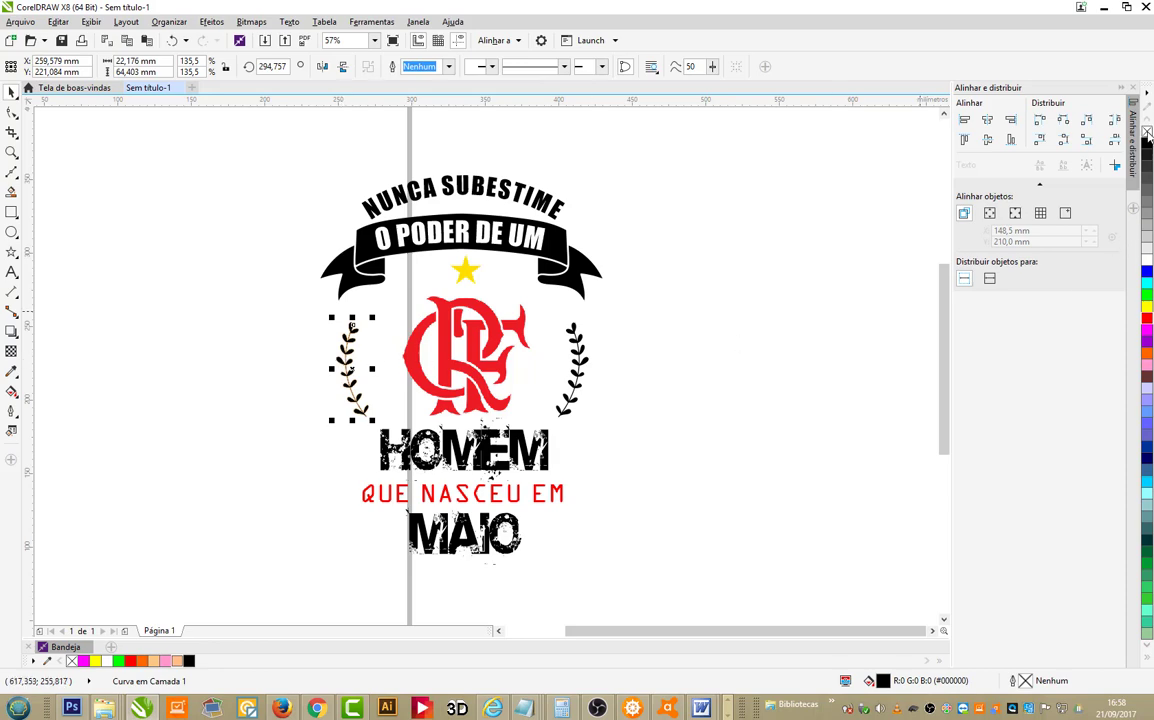
left_click(288, 201)
scroll(276, 281, "down", 2)
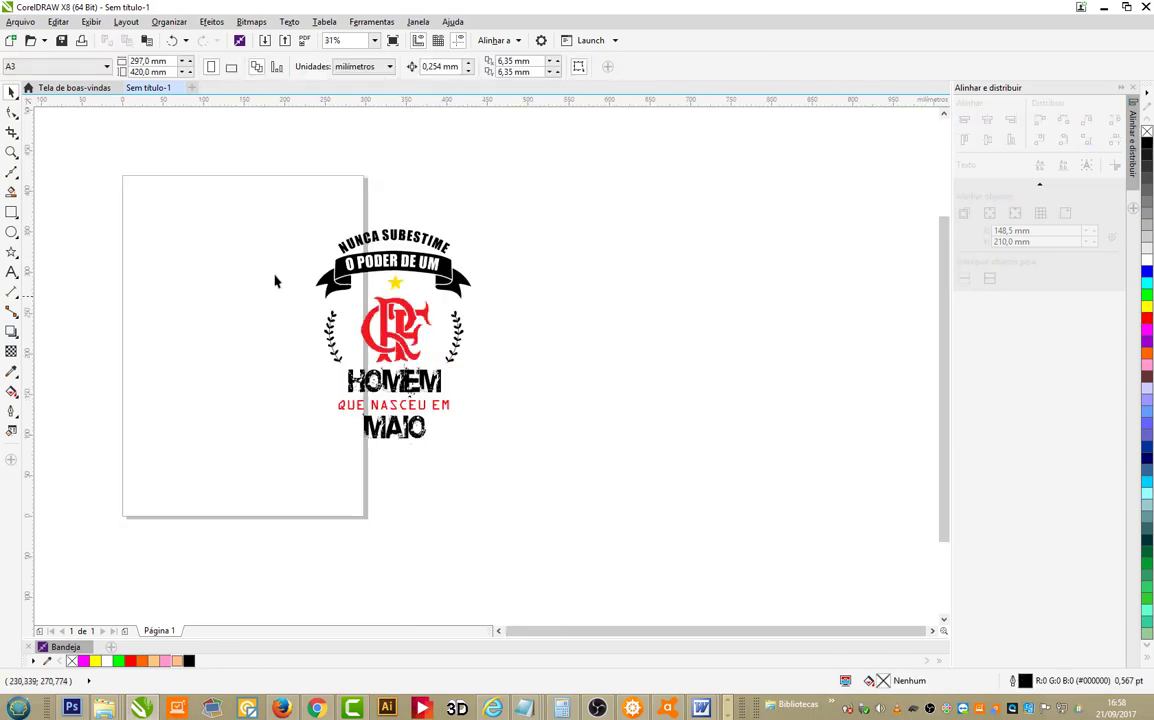
left_click_drag(232, 178, 540, 500)
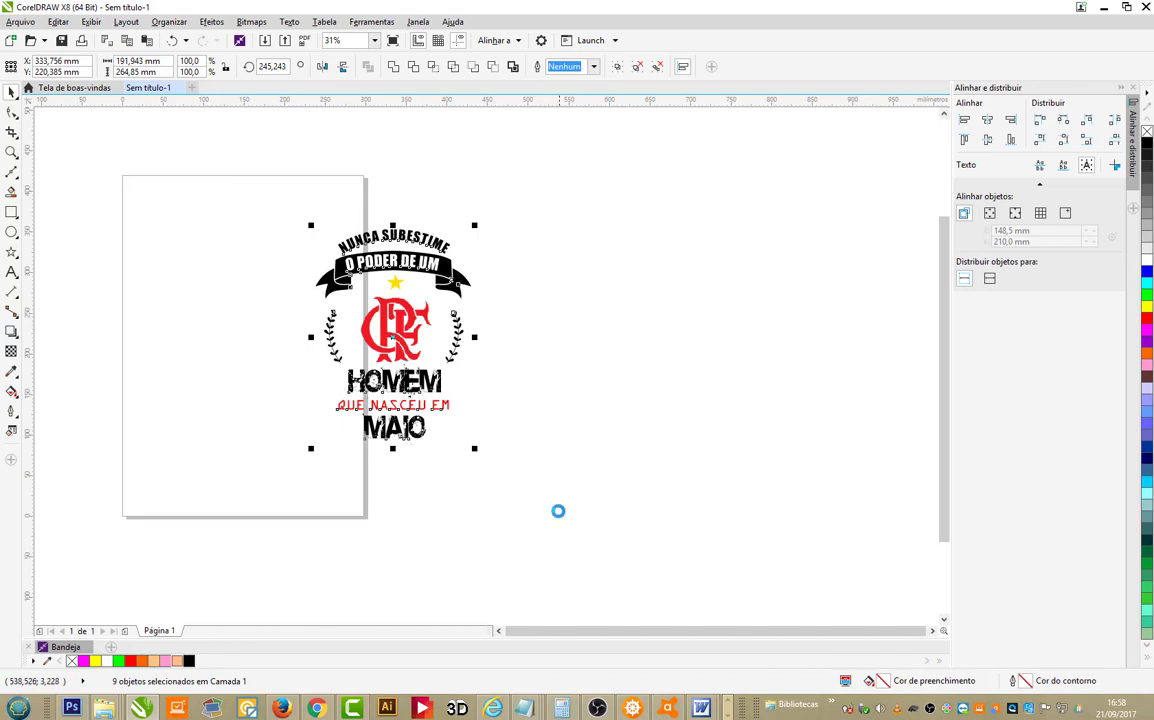
key("ctrl+g")
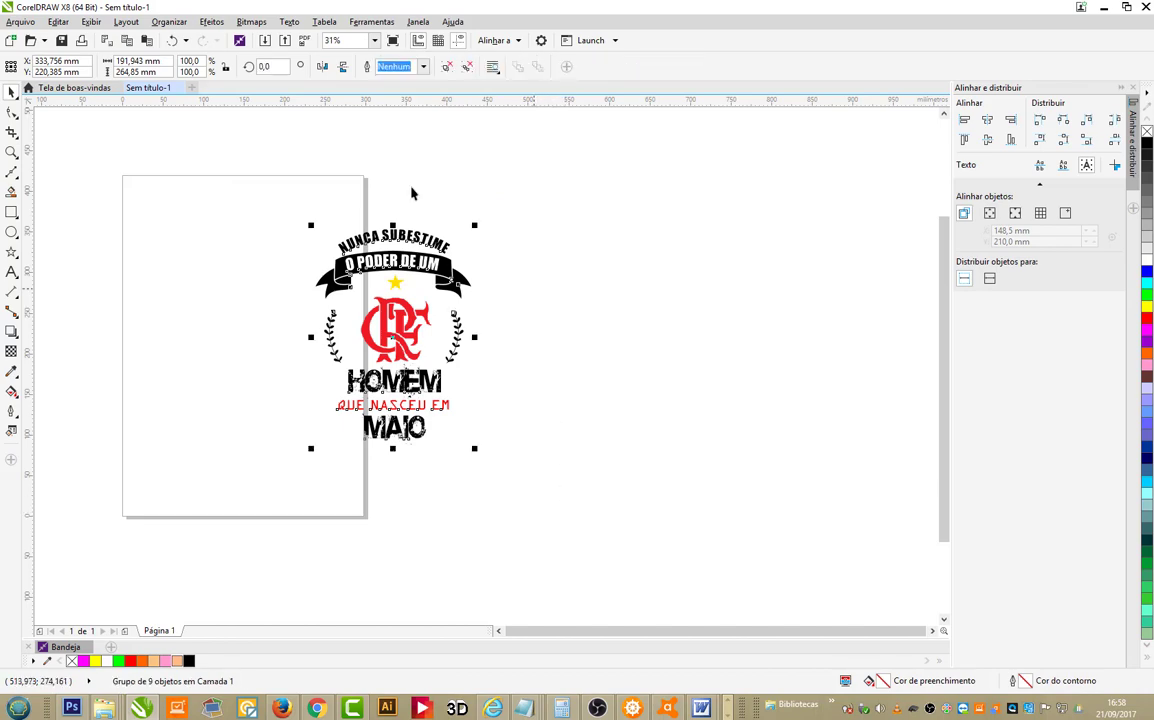
Step: Export the grouped design as a PNG named ARTE AULA in the aula arte folder on drive E, with transparency at 300 resolution
left_click(28, 24)
left_click(64, 249)
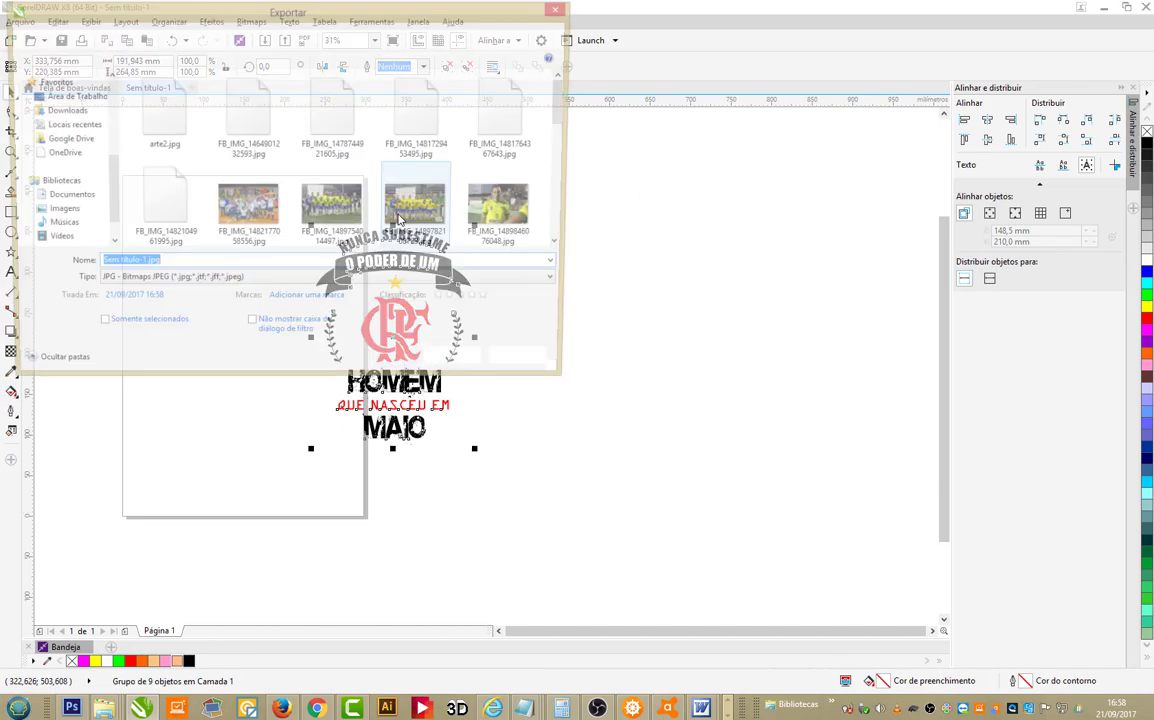
left_click(98, 191)
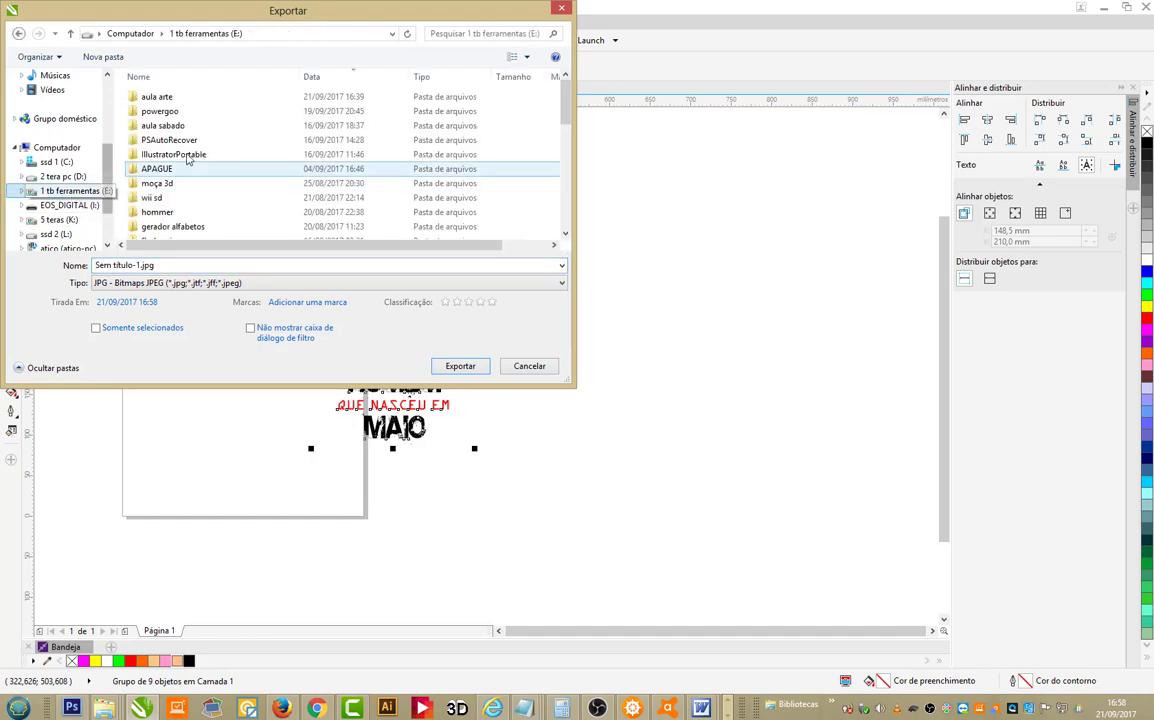
double_click(164, 100)
left_click(190, 283)
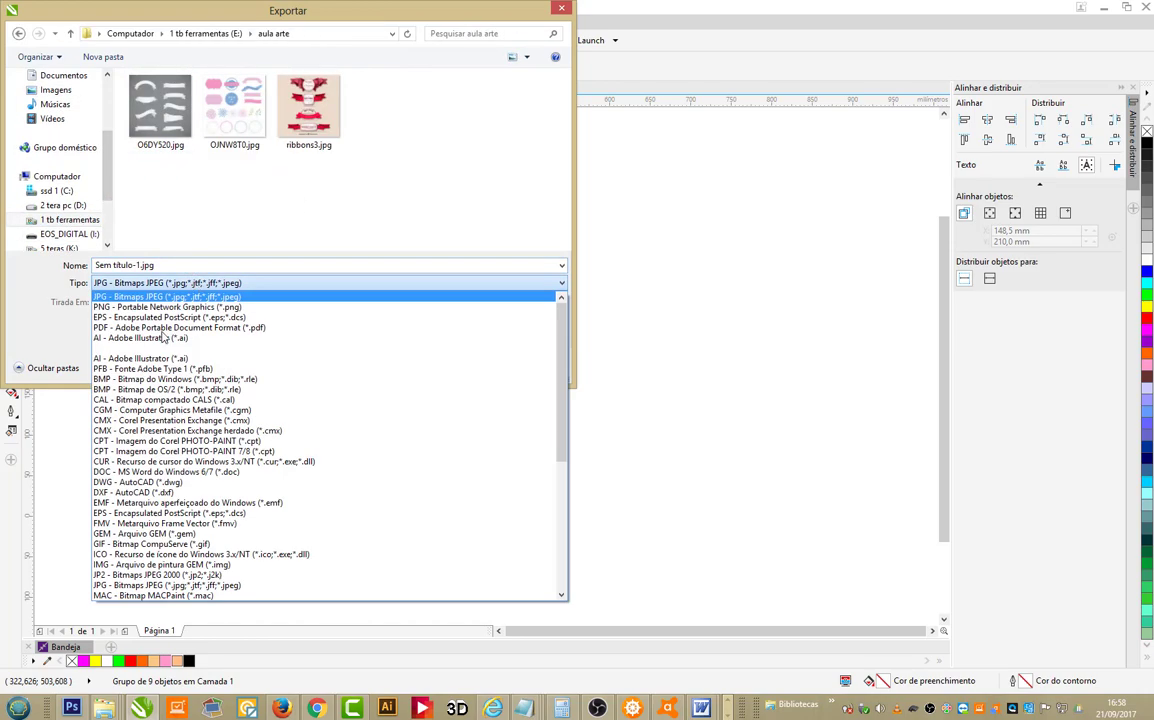
left_click(130, 307)
type("ARTE AULA")
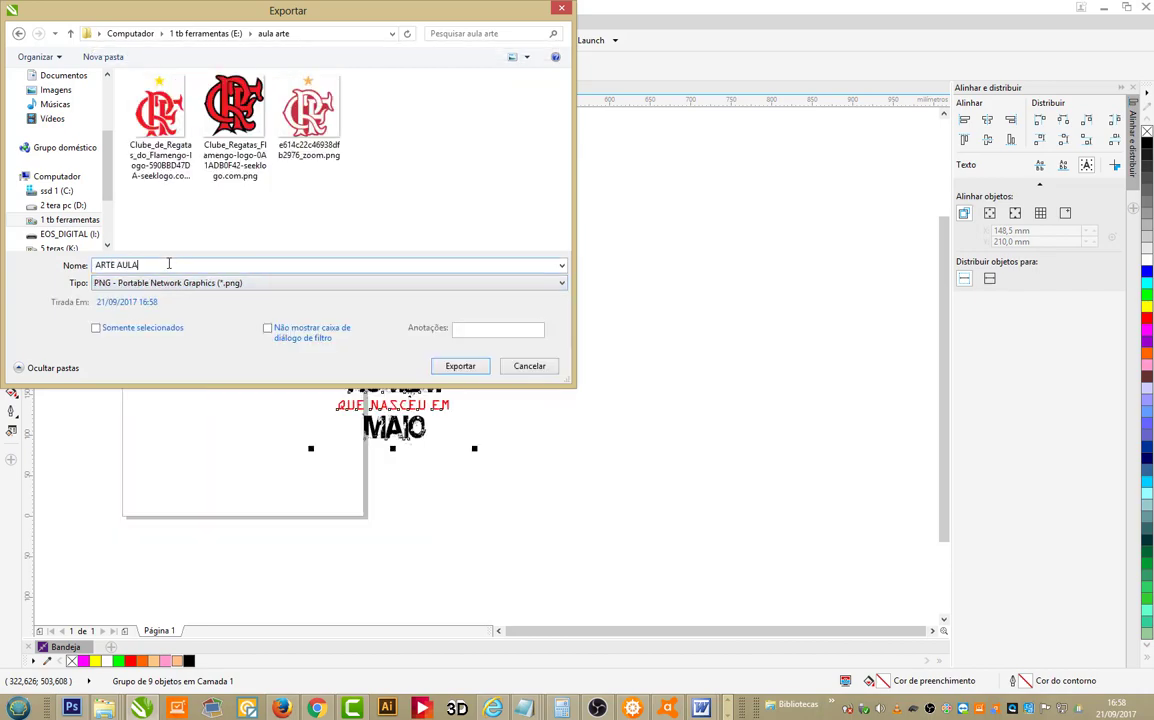
key("Return")
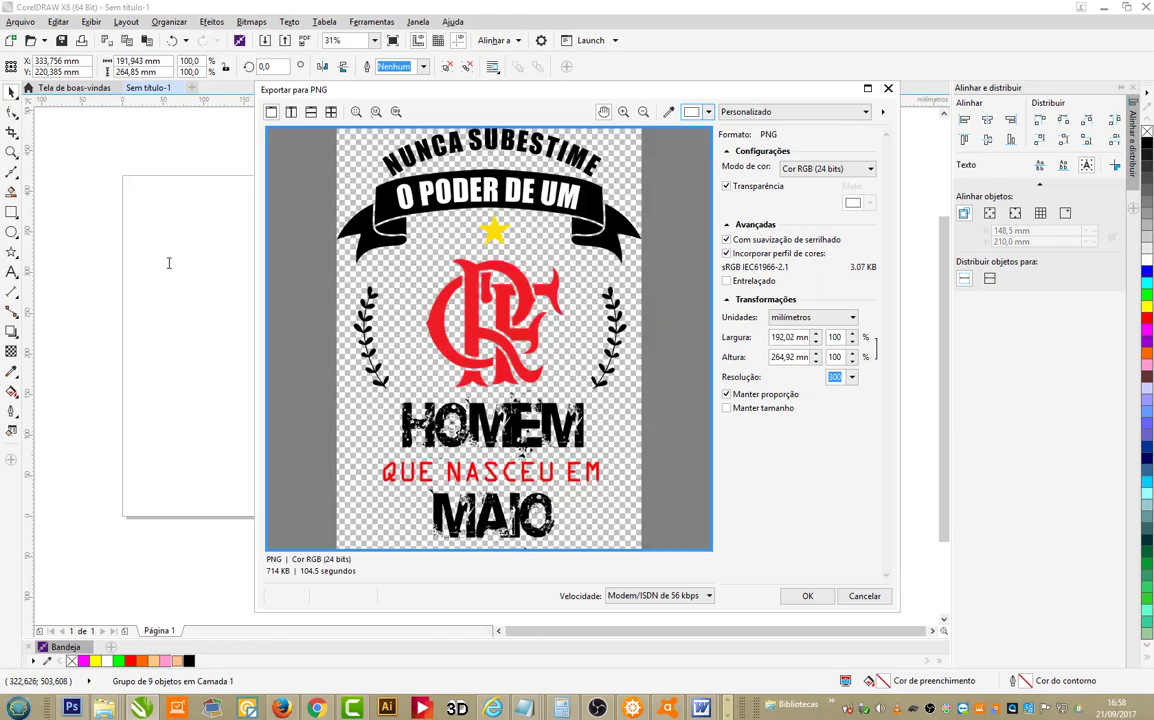
key("Return")
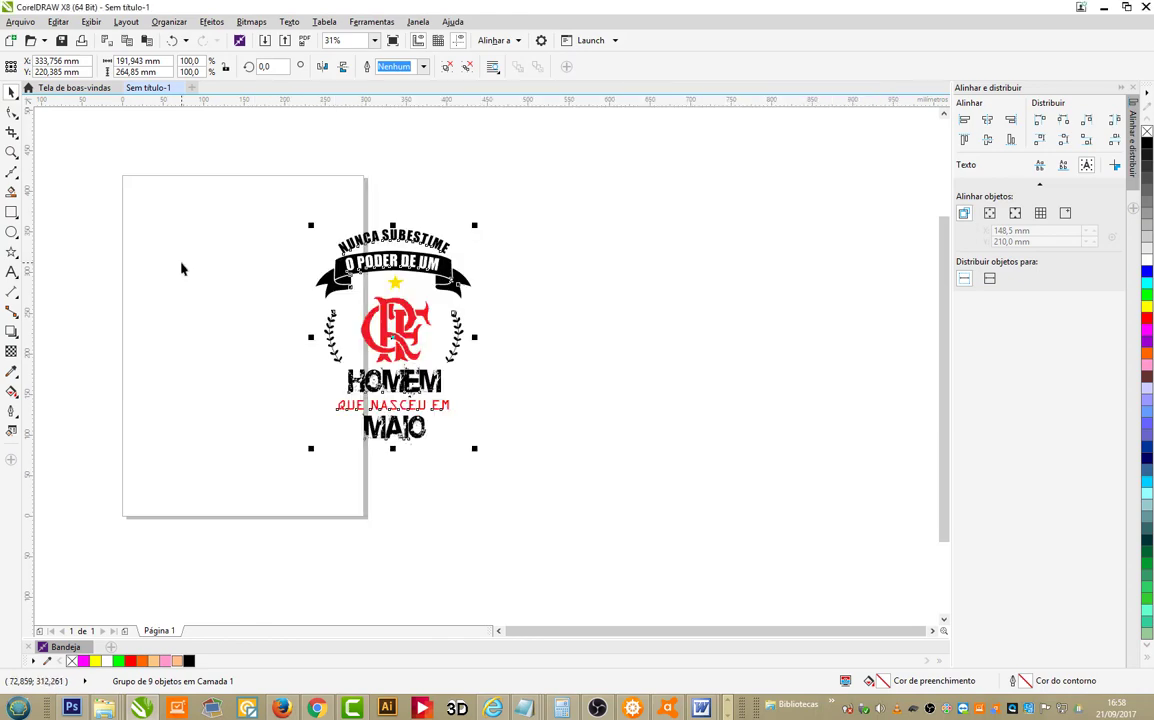
Step: Switch to Photoshop and browse for a file to open in the mockups todos folder inside AAAAAA ARTES
left_click(72, 708)
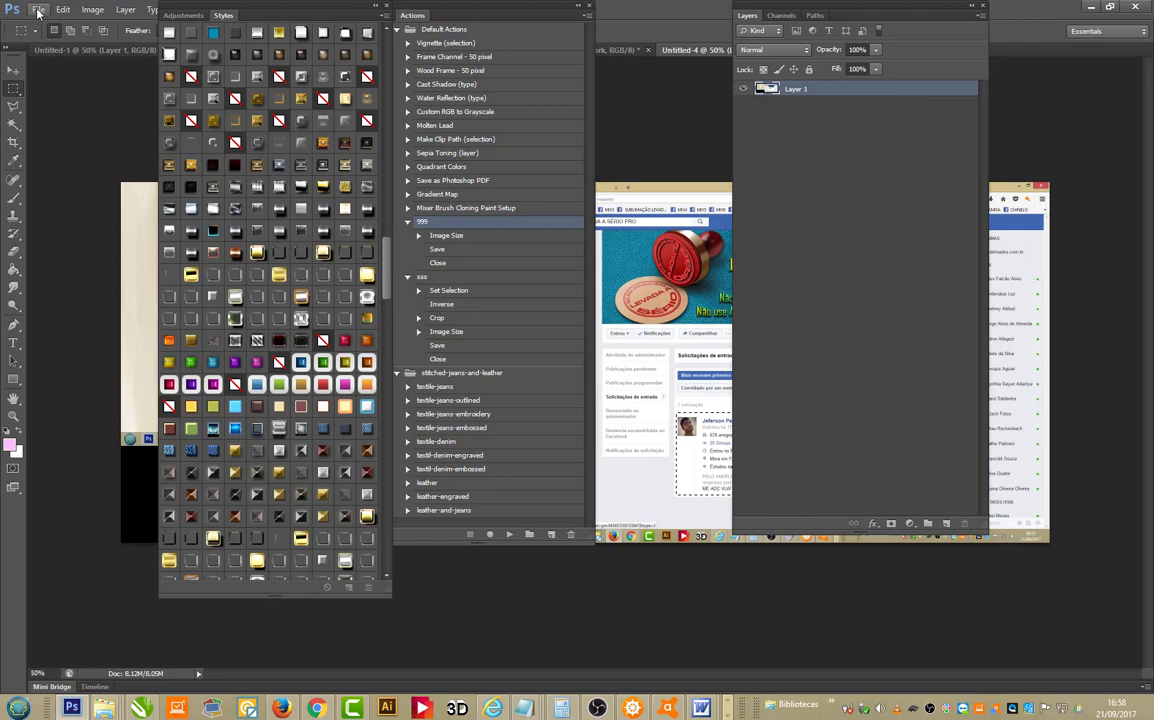
left_click(37, 9)
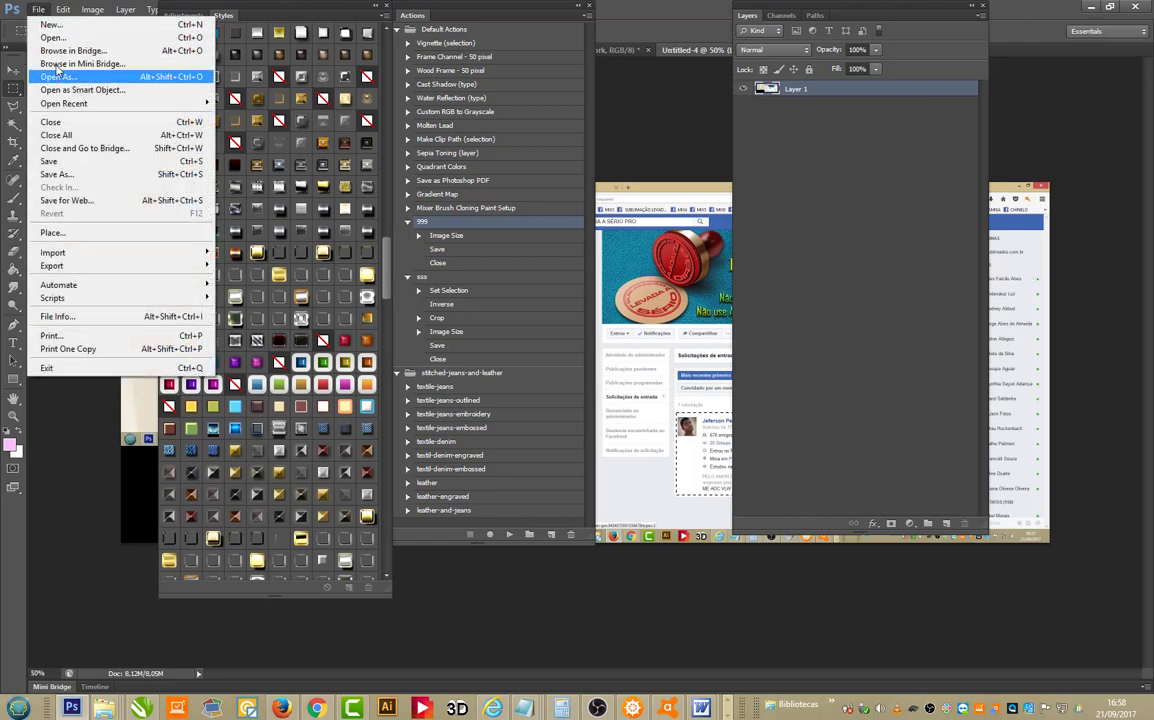
left_click(52, 38)
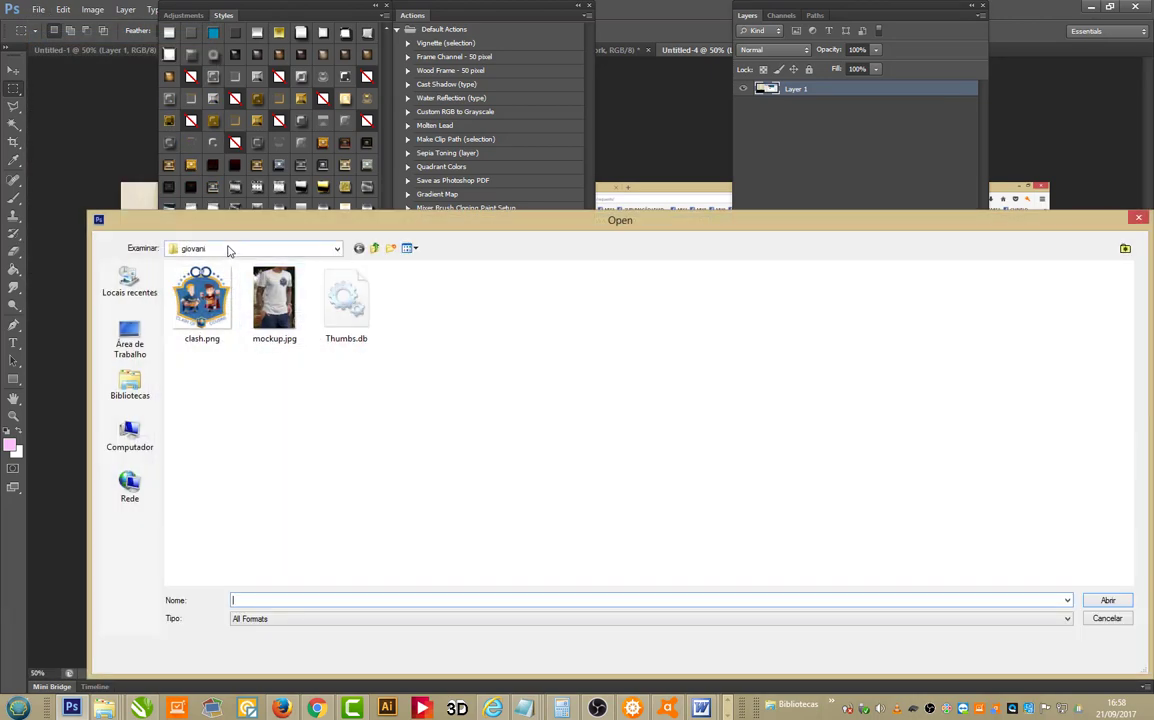
left_click(228, 250)
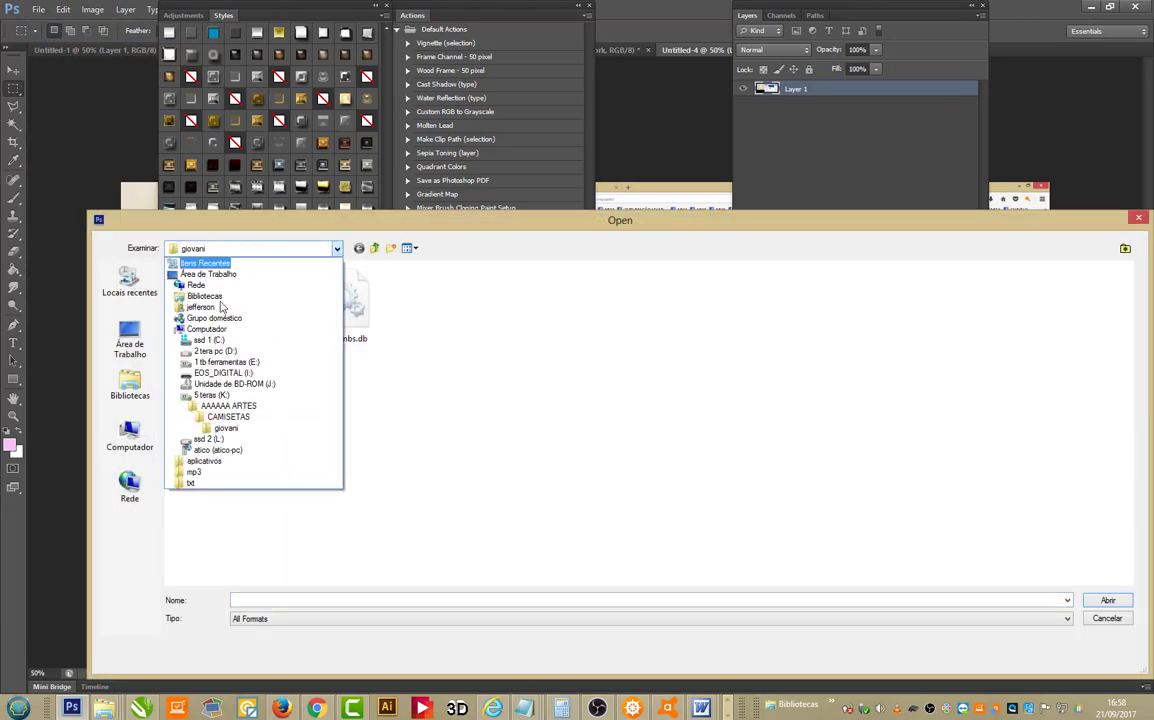
left_click(222, 397)
double_click(229, 374)
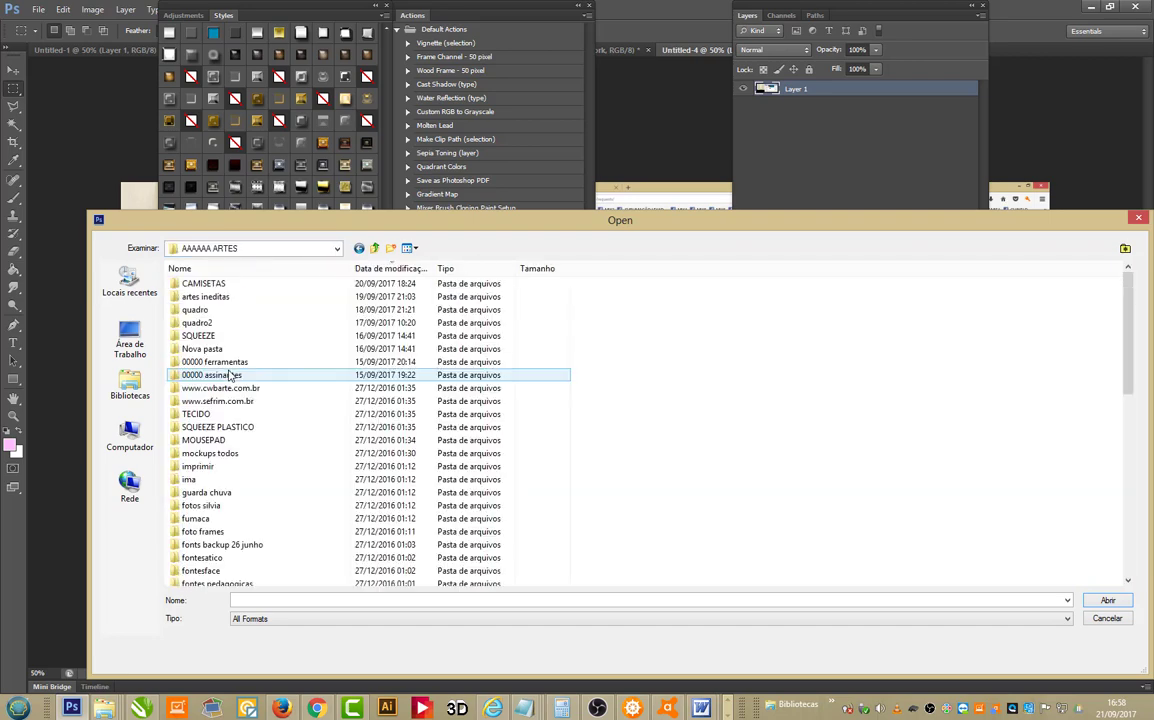
left_click(265, 441)
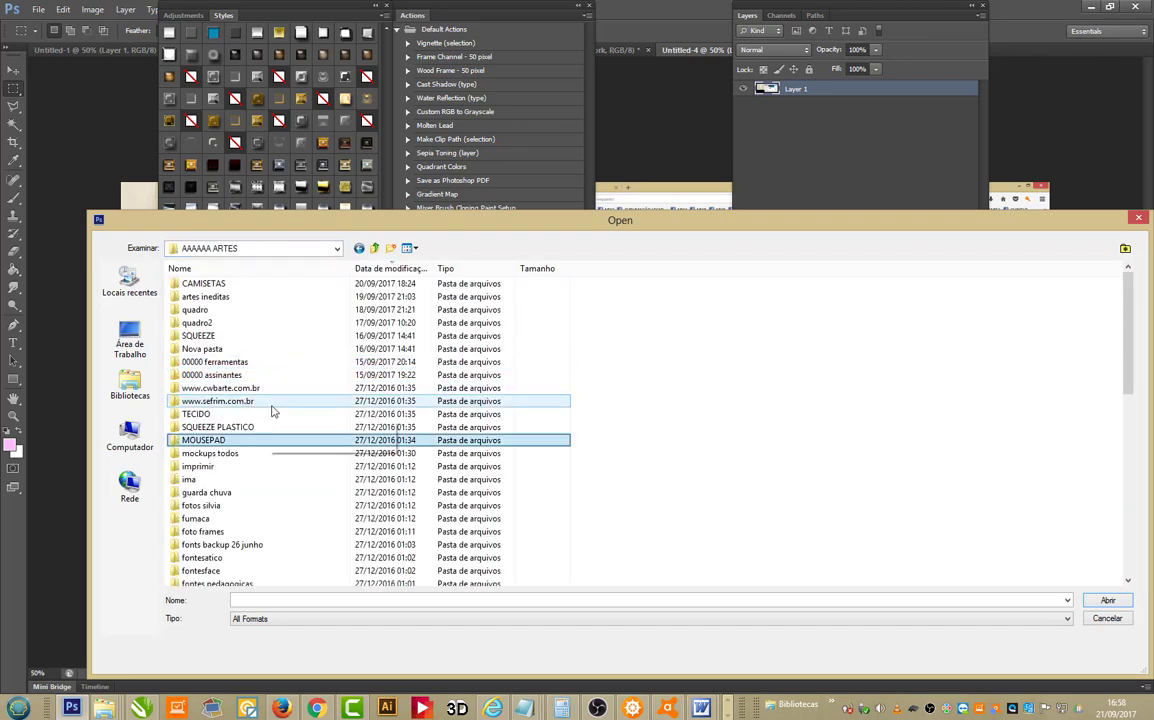
double_click(266, 454)
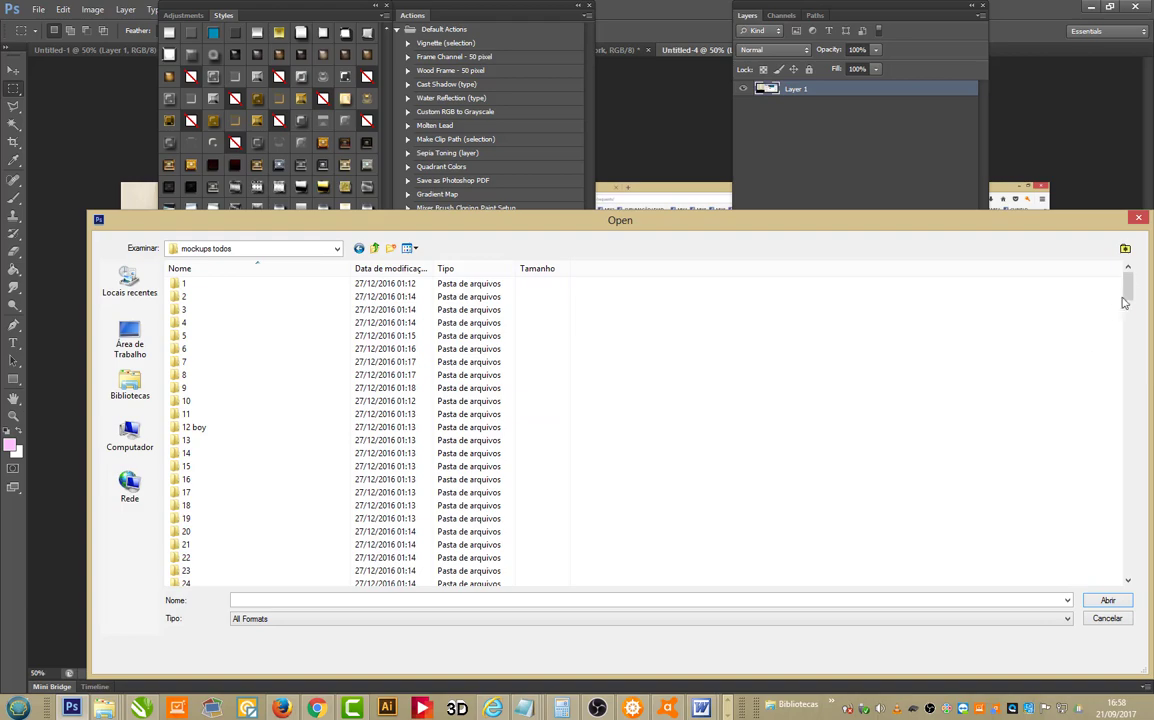
Step: Display the mockup files as thumbnails to choose a shirt, and open 40.psd from folder 40
left_click_drag(1126, 300, 1127, 500)
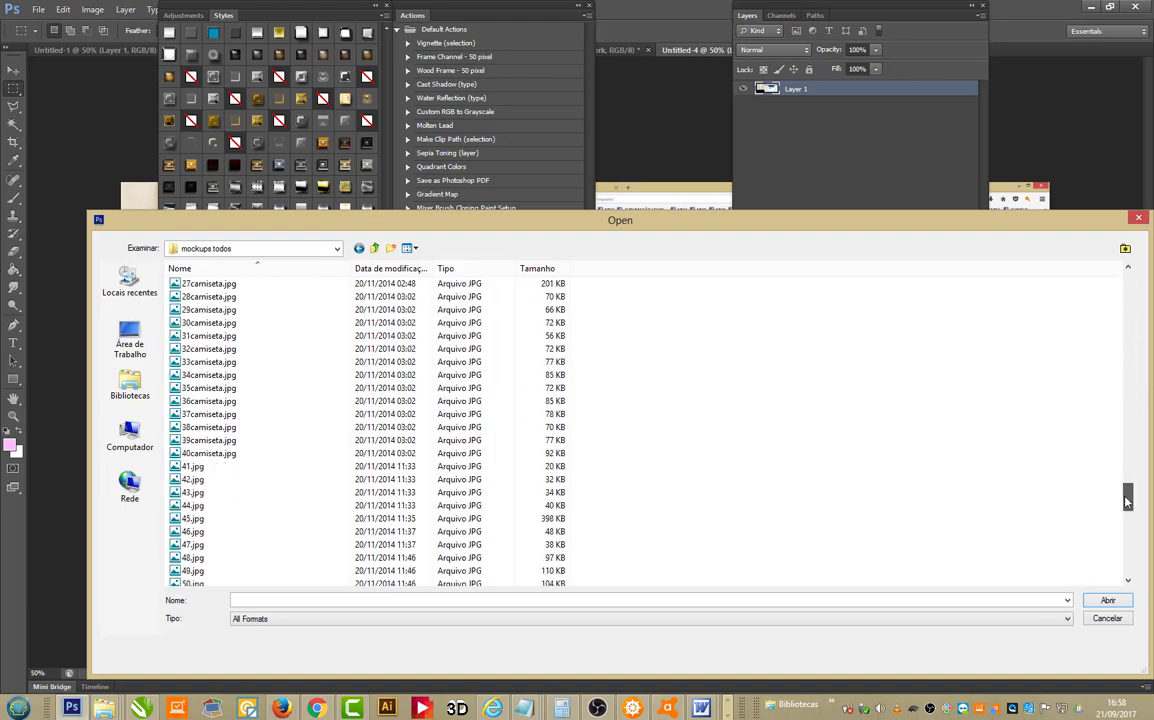
left_click(408, 251)
left_click(450, 277)
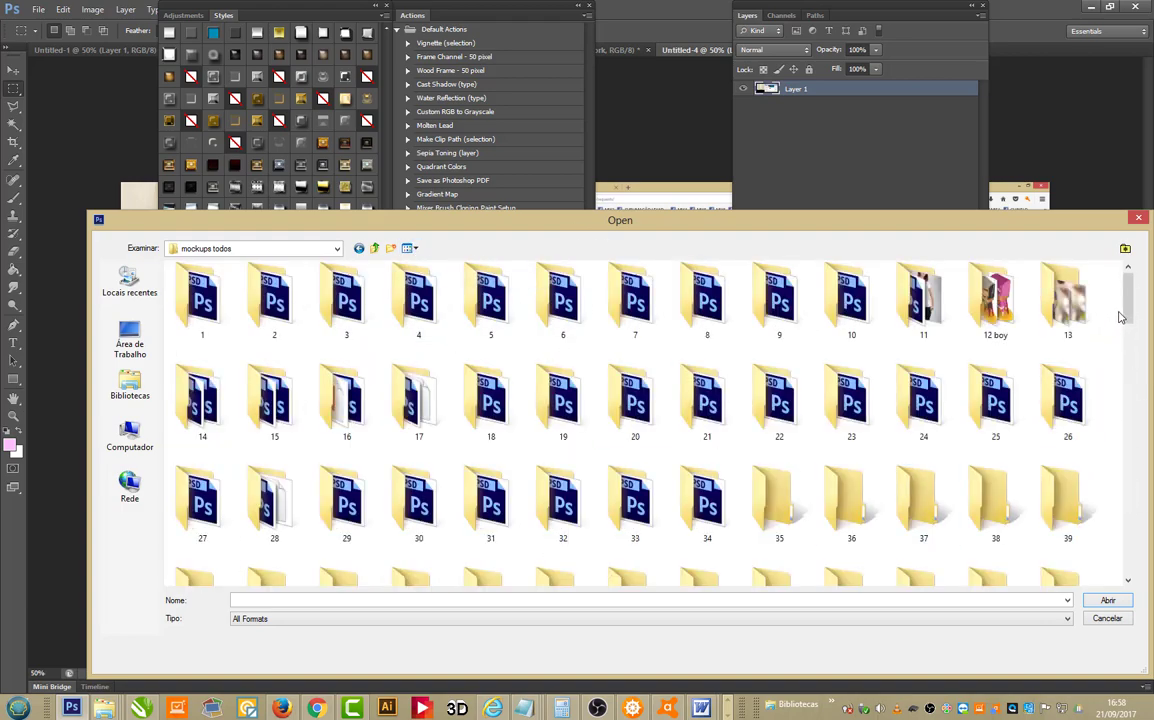
left_click_drag(1121, 317, 1128, 502)
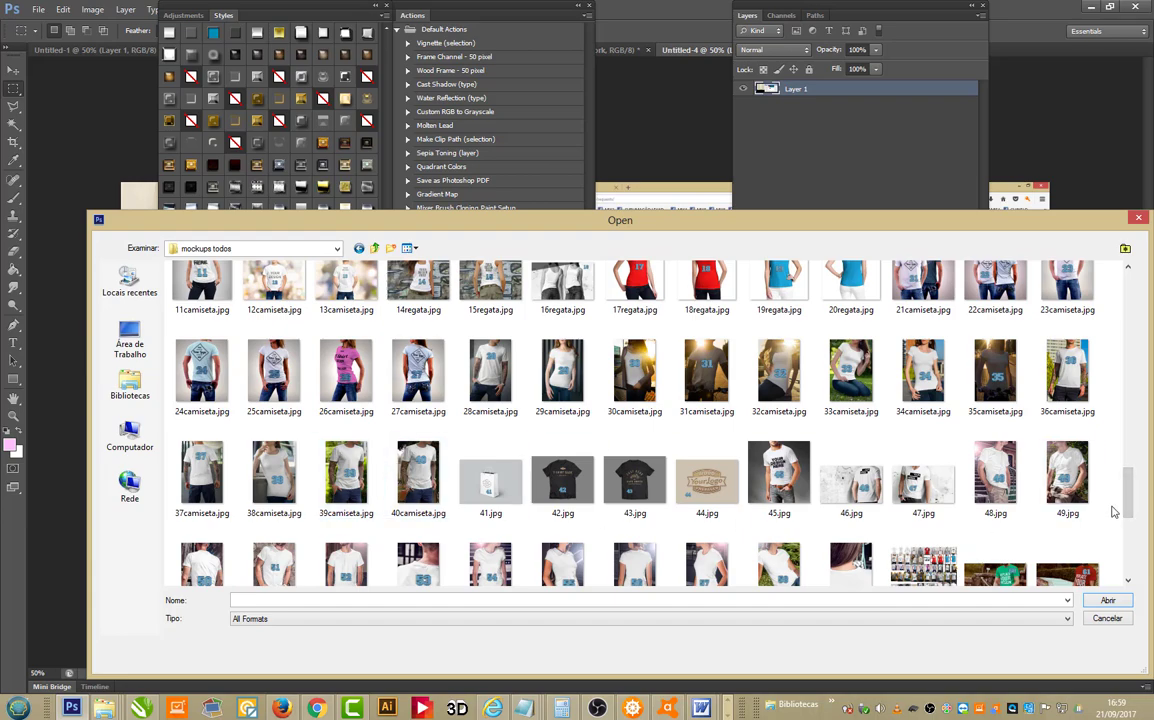
left_click_drag(1134, 510, 1130, 345)
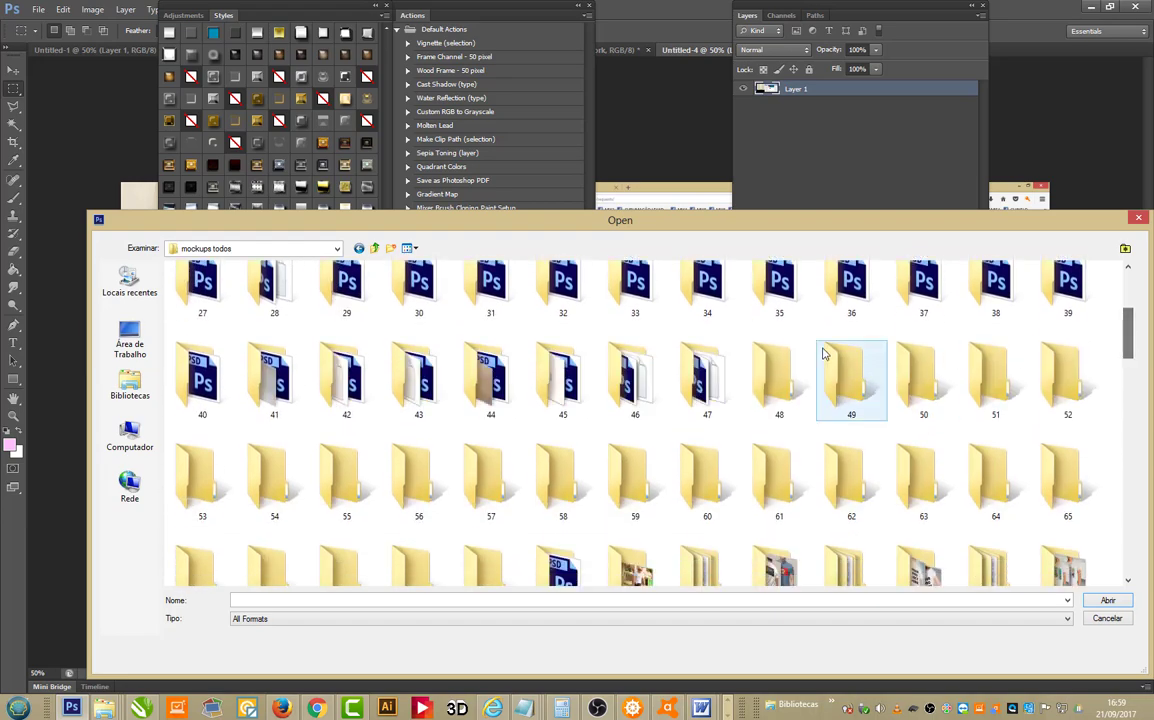
double_click(207, 368)
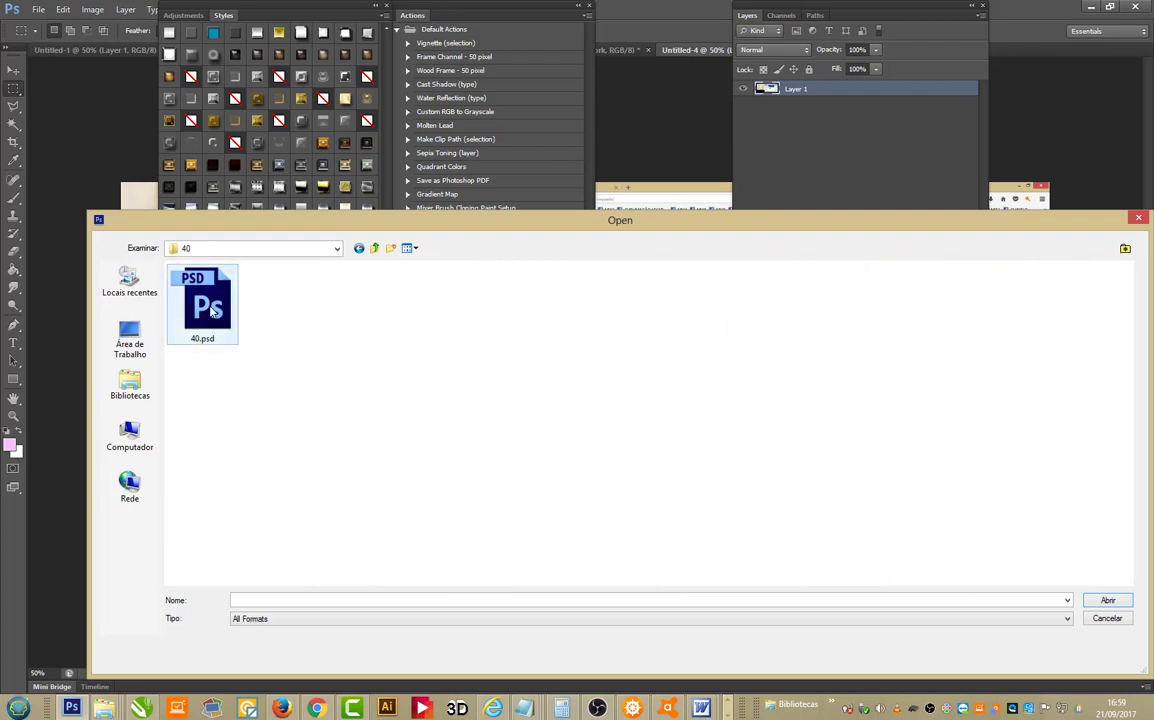
double_click(206, 283)
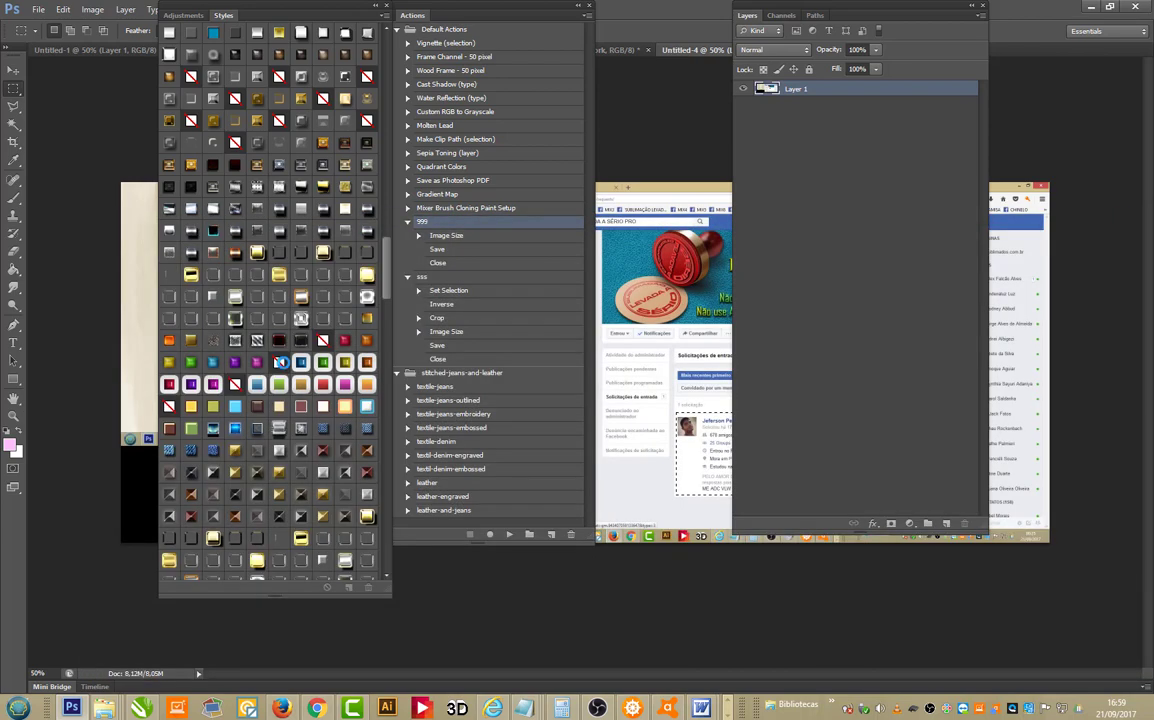
Step: Move the Actions panel clear of the mockup and open the Your Artwork smart object of the White Tshirt group
left_click_drag(535, 14, 920, 392)
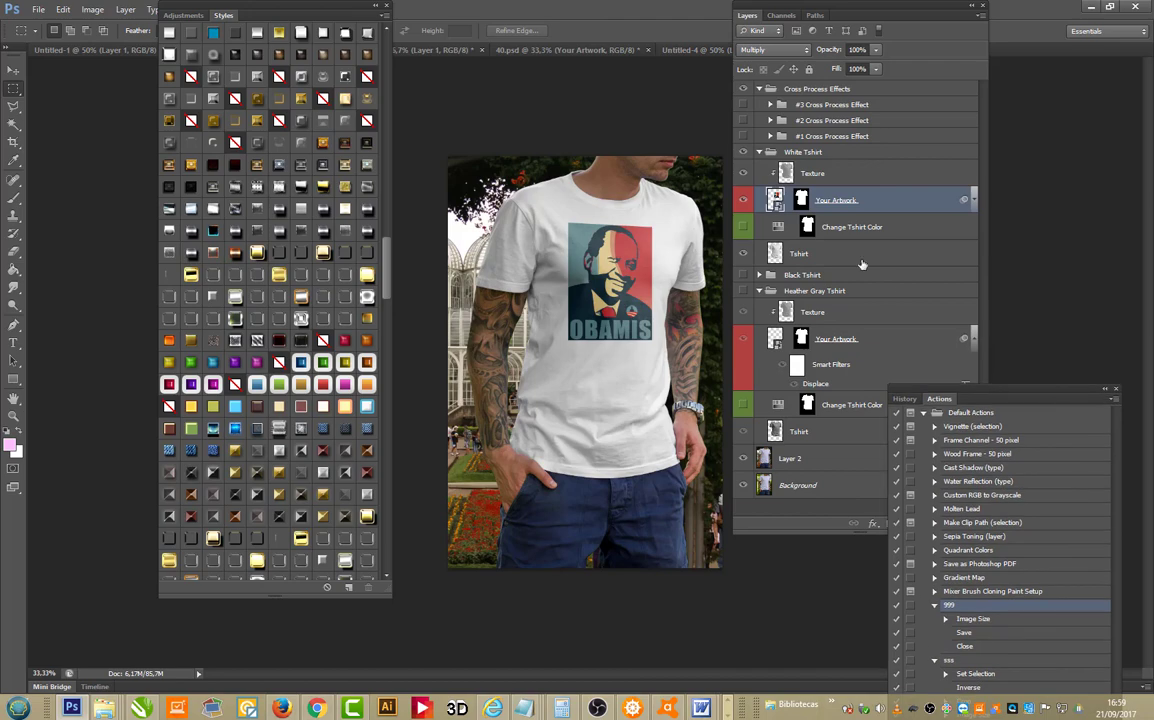
double_click(776, 200)
left_click(590, 278)
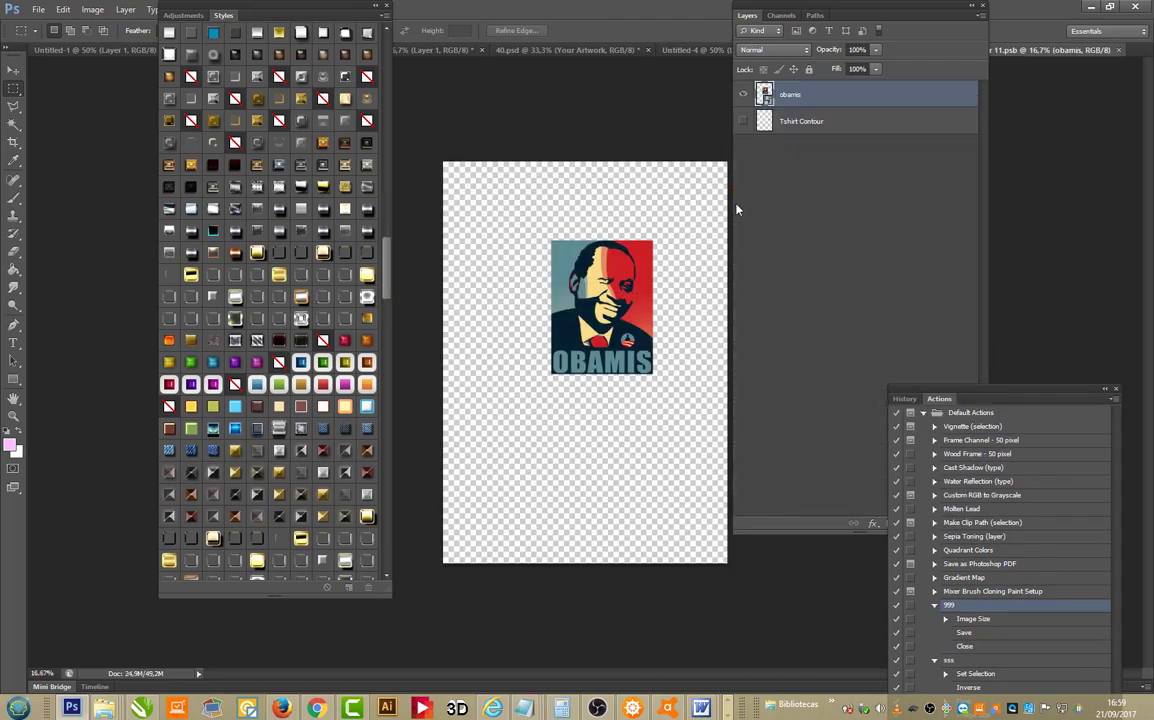
Step: Show the Tshirt Contour layer as a guide and delete the obamis sample artwork layer
left_click(742, 124)
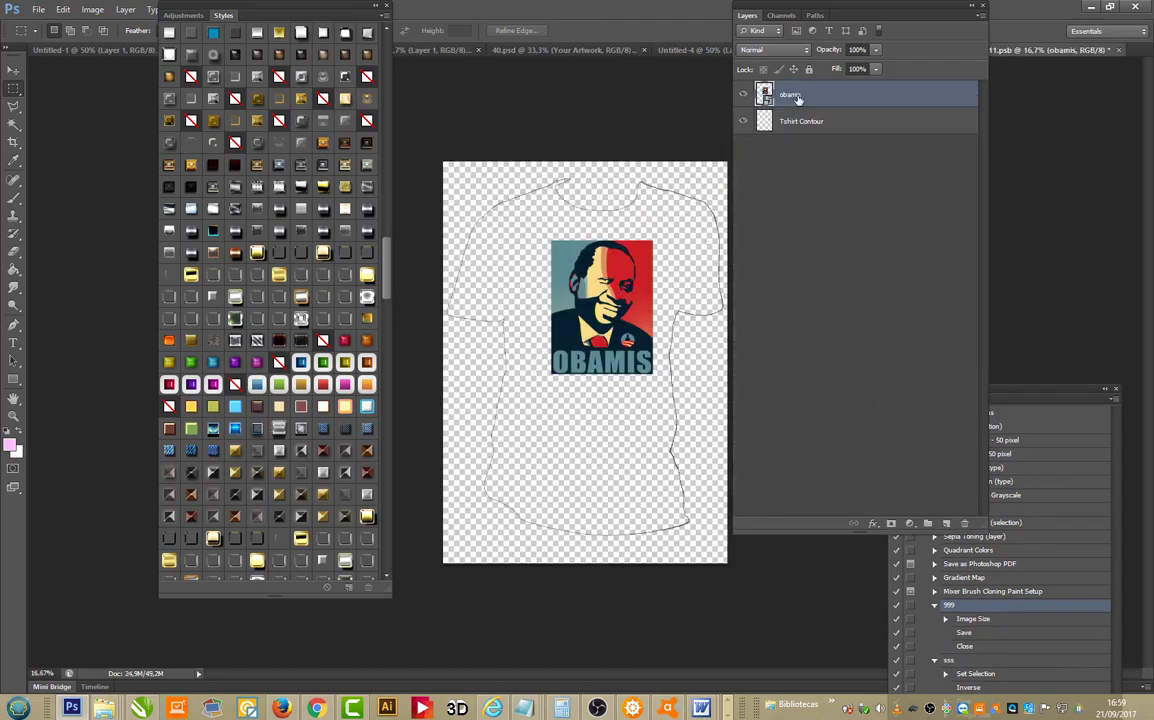
key("Delete")
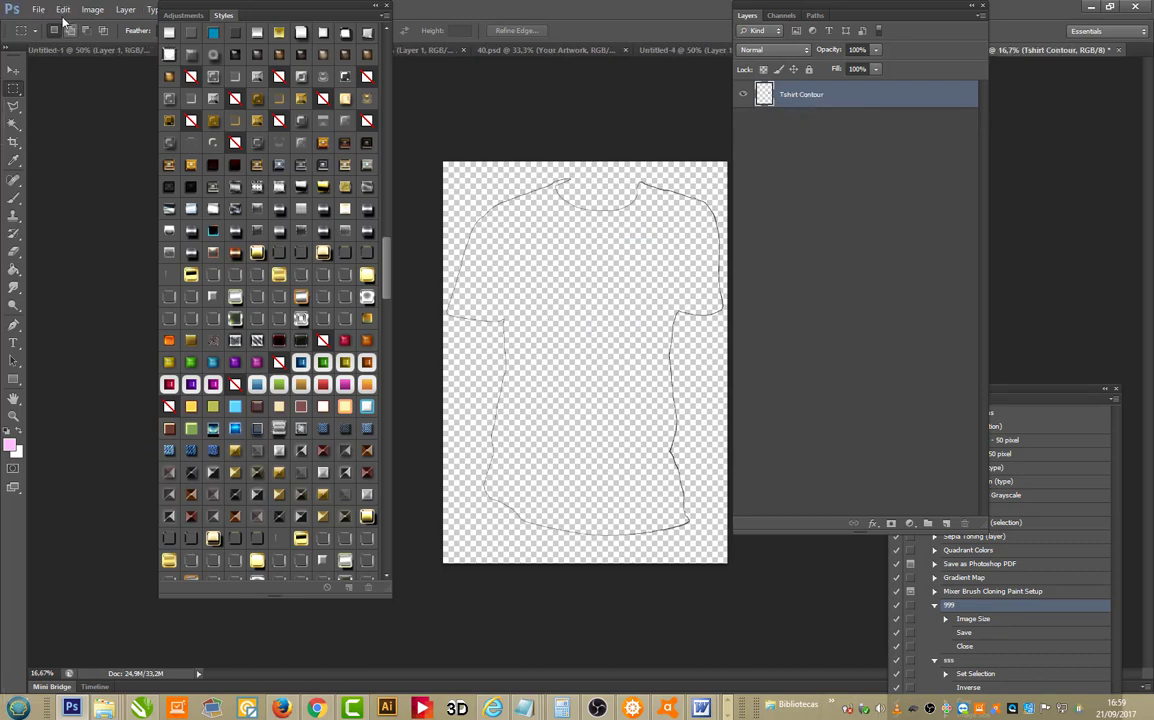
Step: Place ARTE AULA.png from the aula arte folder on drive E into the smart object document
left_click(38, 9)
left_click(66, 240)
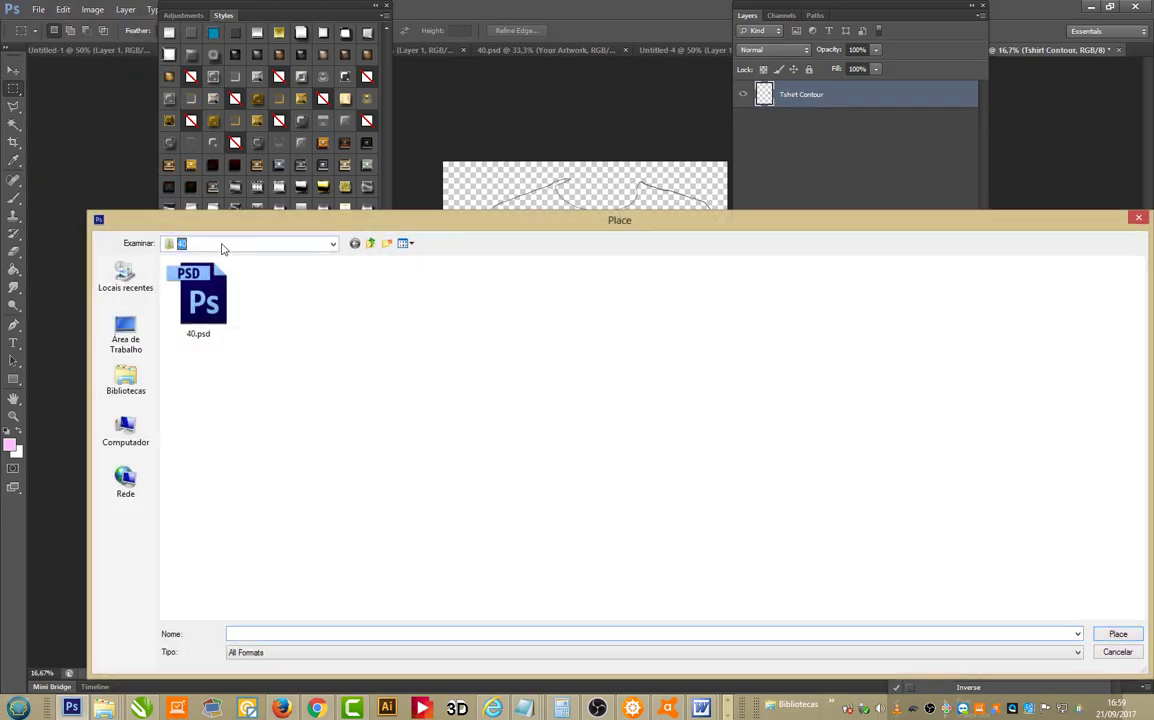
left_click(222, 245)
left_click(209, 357)
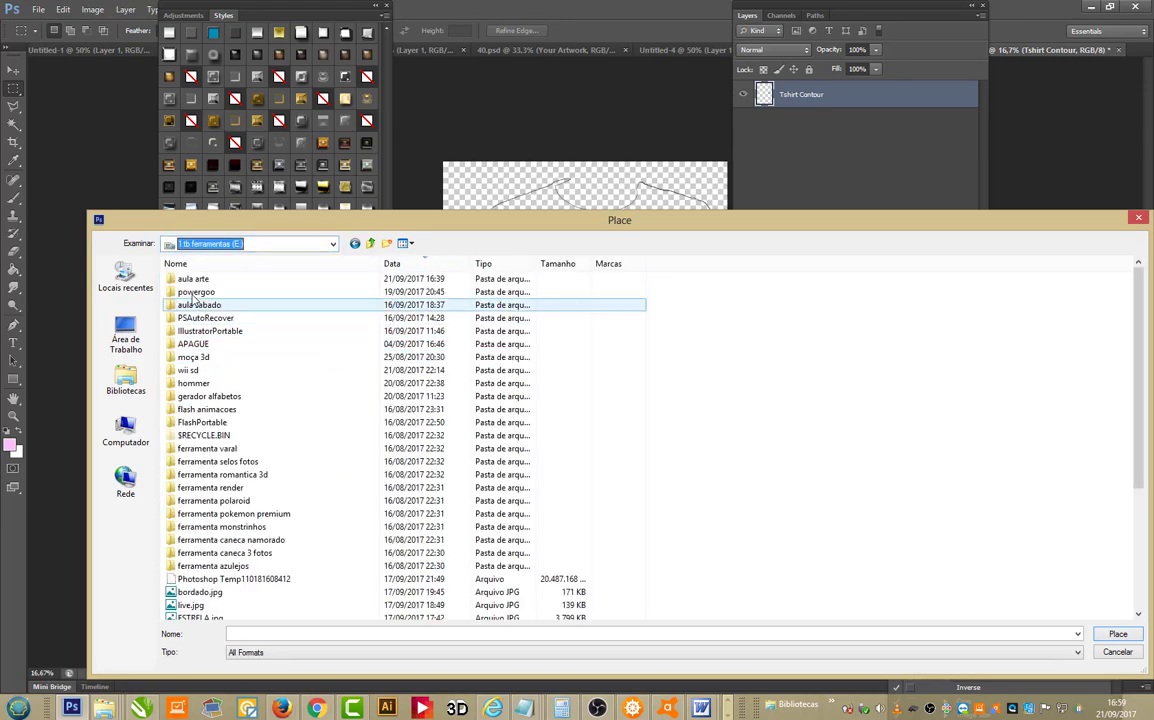
double_click(230, 275)
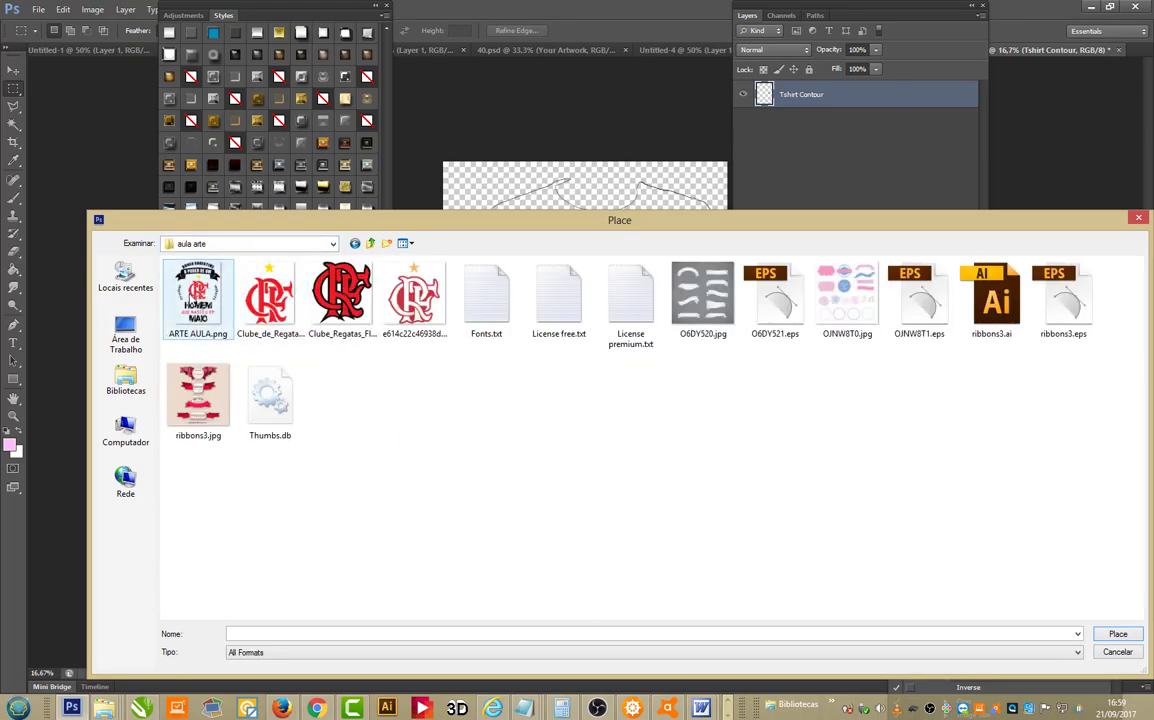
double_click(198, 298)
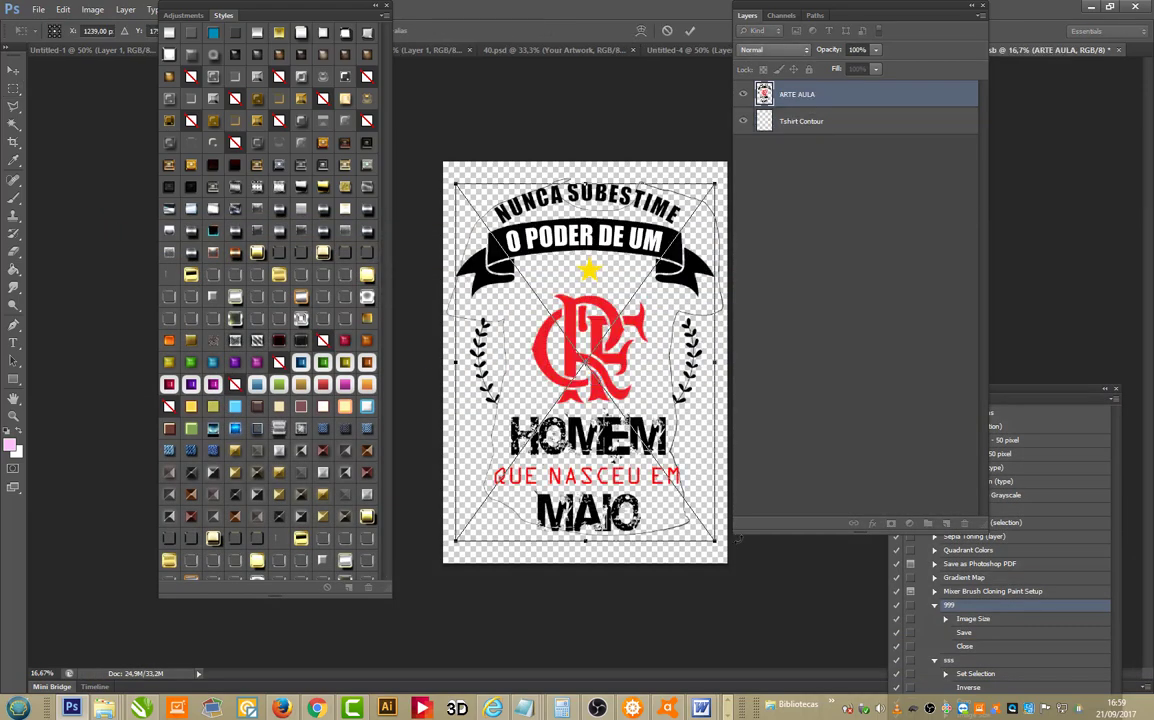
Step: Scale the placed artwork down onto the shirt's chest with a slight clockwise tilt, and hide the Tshirt Contour layer
left_click_drag(716, 541, 605, 392)
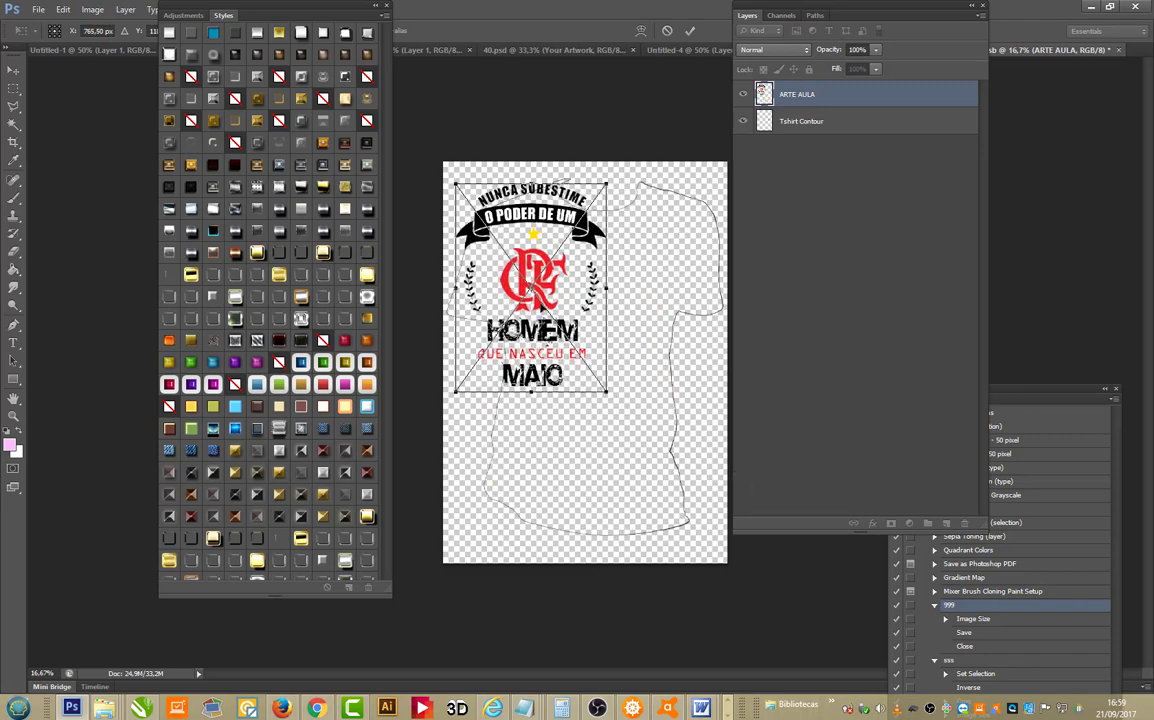
left_click_drag(547, 258, 620, 332)
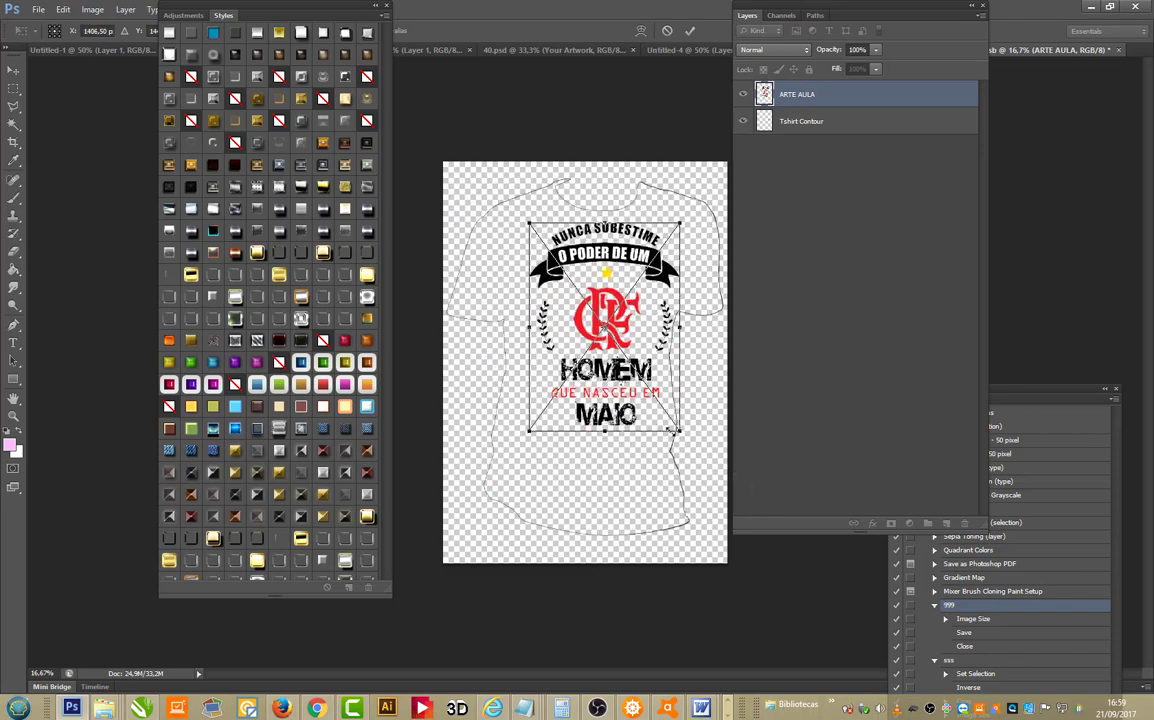
mouse_move(676, 430)
left_mouse_down()
mouse_move(672, 398)
mouse_move(666, 423)
left_mouse_up()
left_click_drag(620, 372, 660, 385)
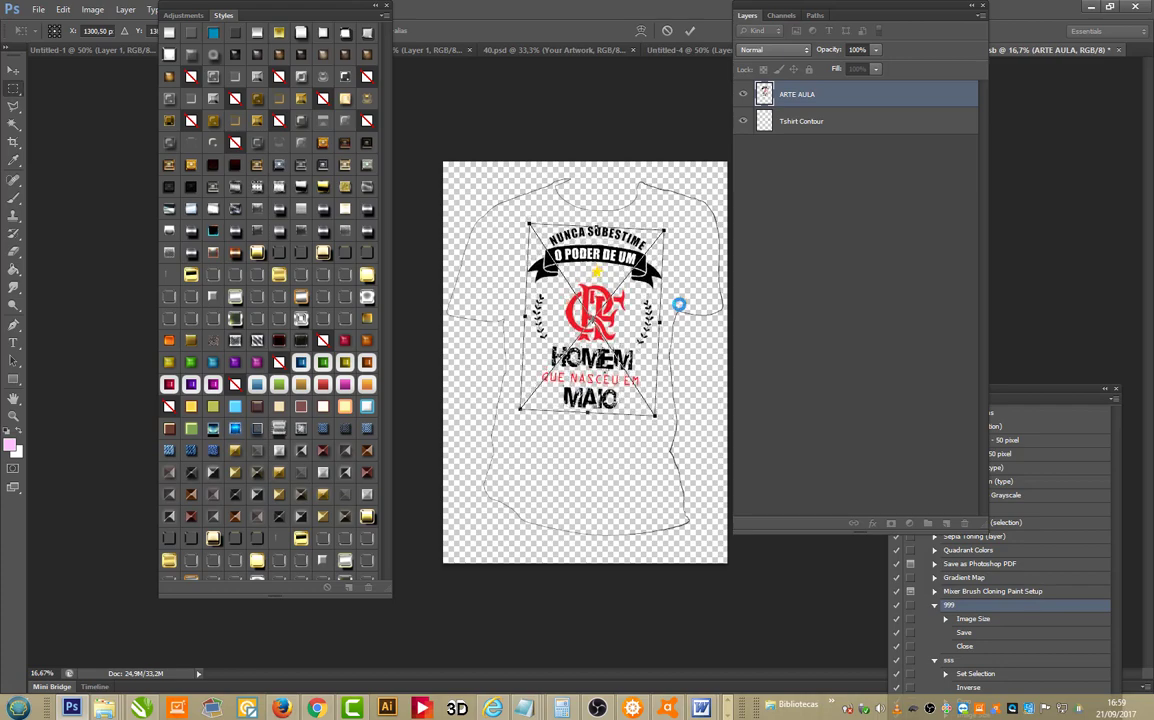
key("Return")
left_click(742, 121)
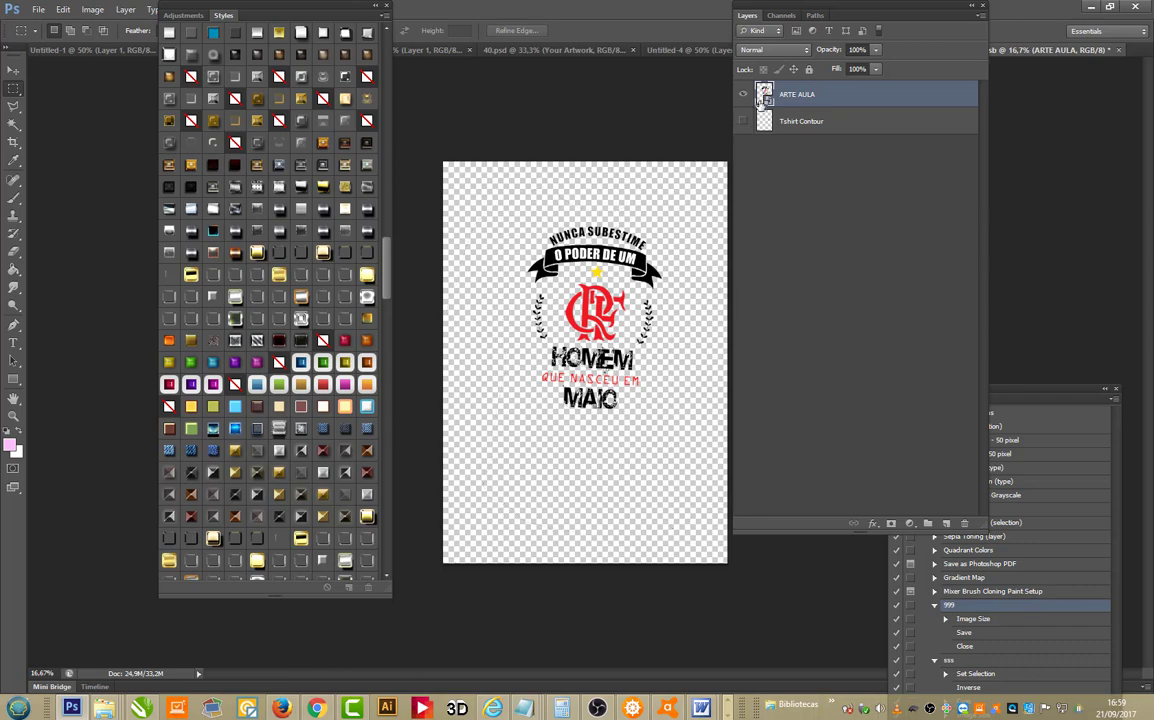
Step: Save and close the smart object document, and shift the artwork slightly down and to the right on the white T-shirt
left_click_drag(836, 14, 917, 206)
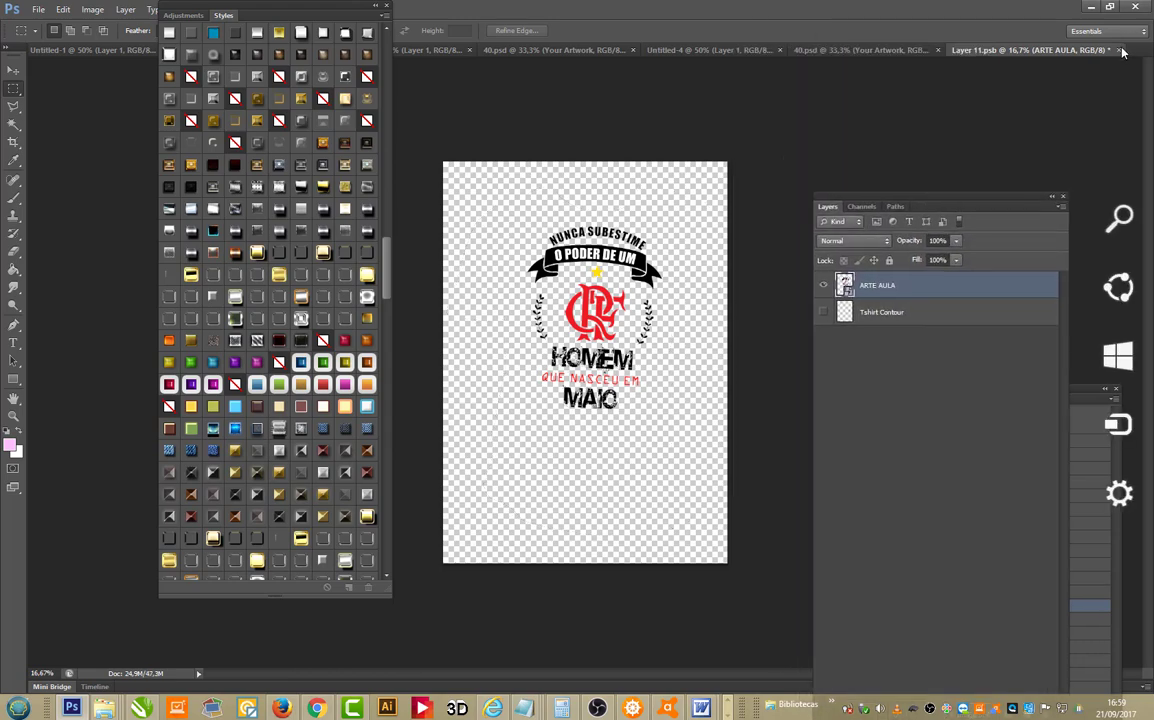
left_click(1135, 6)
left_click(473, 251)
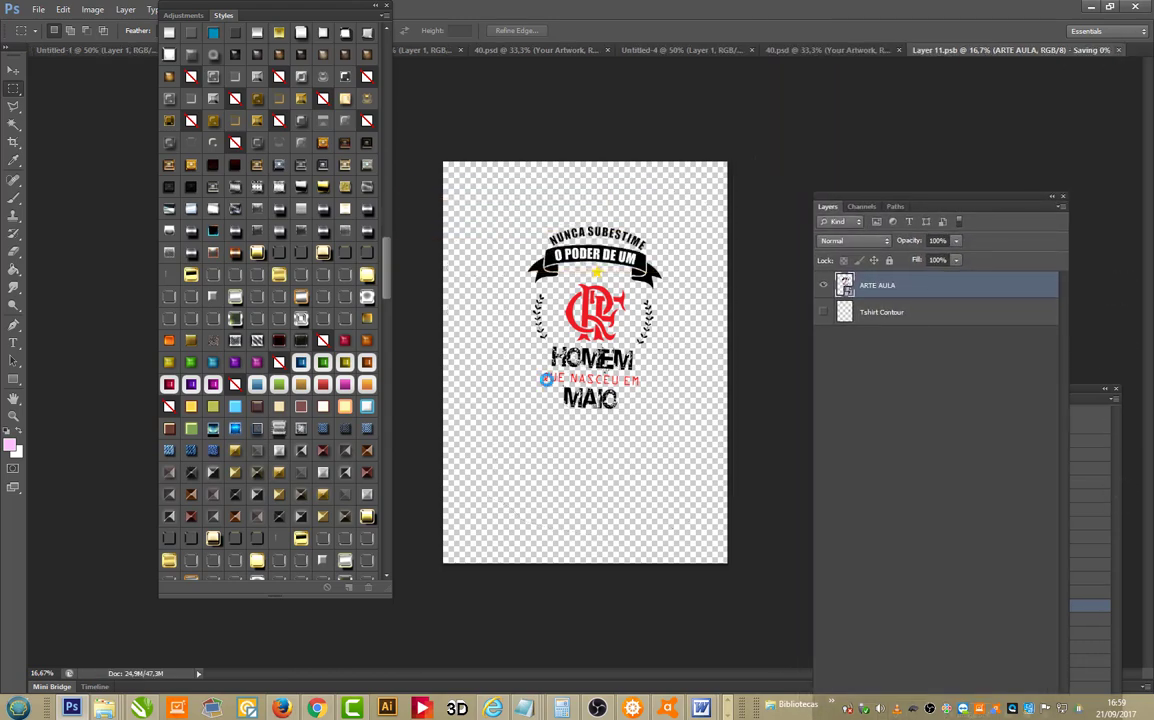
left_click(512, 255)
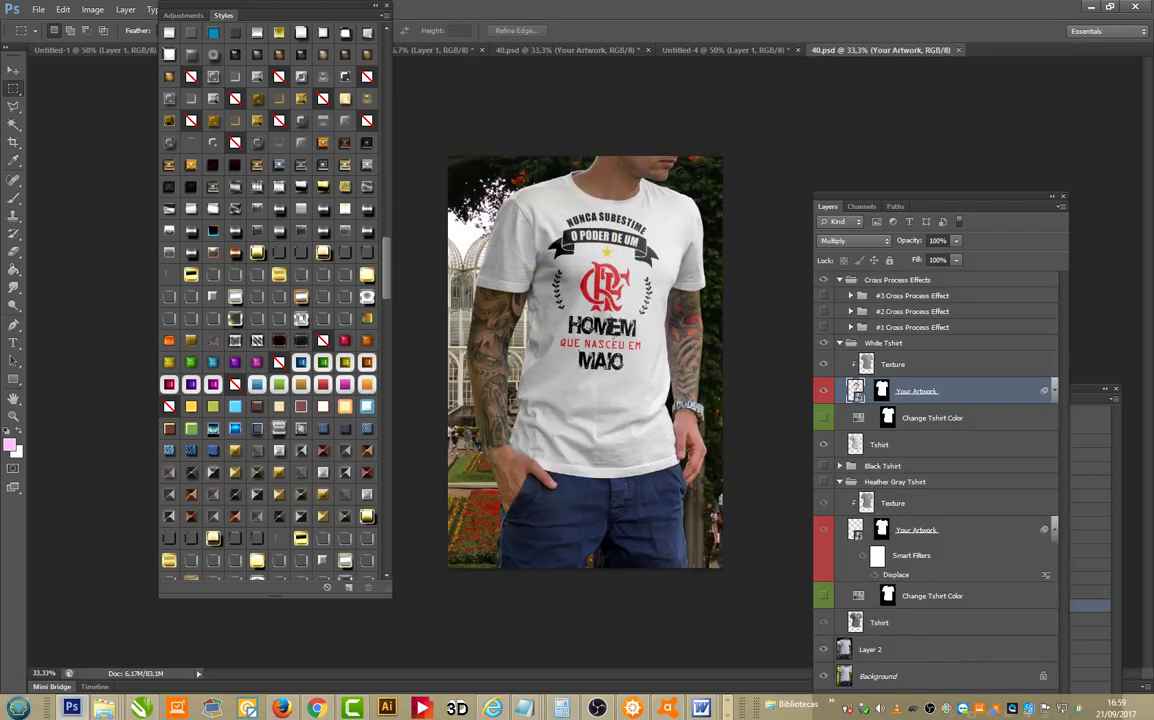
left_click(13, 70)
left_click_drag(596, 271, 600, 285)
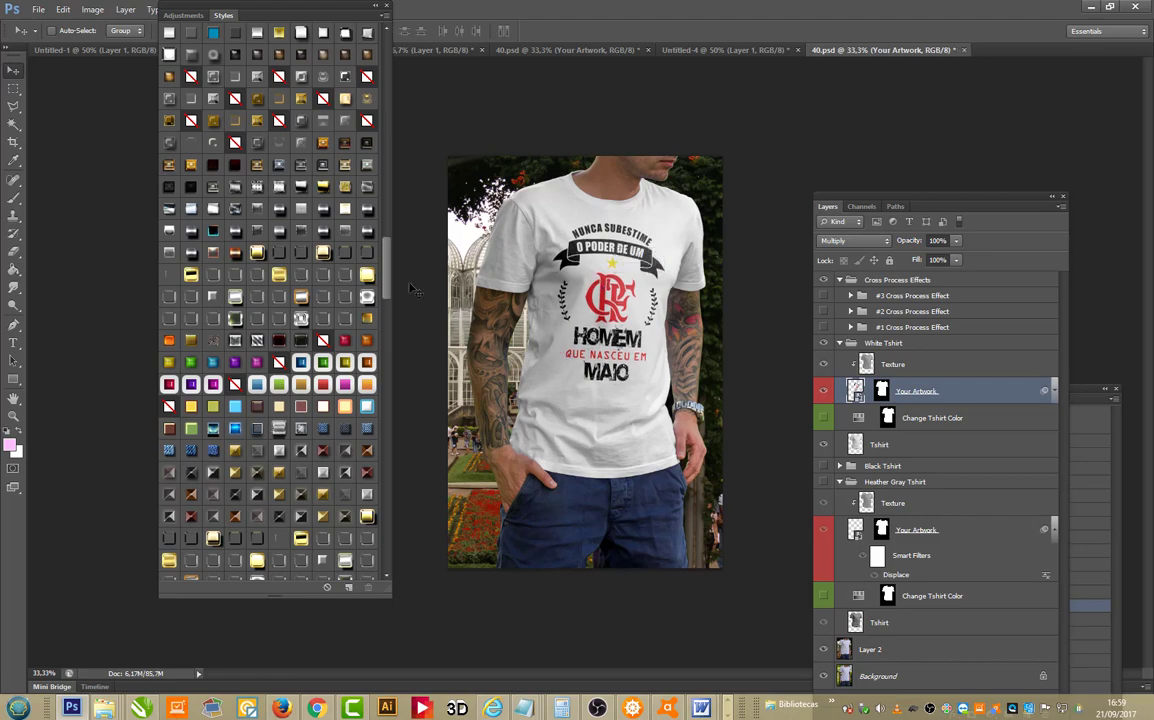
Step: Start saving the mockup under a new name, choosing the aula arte folder on drive E as the destination
left_click(38, 9)
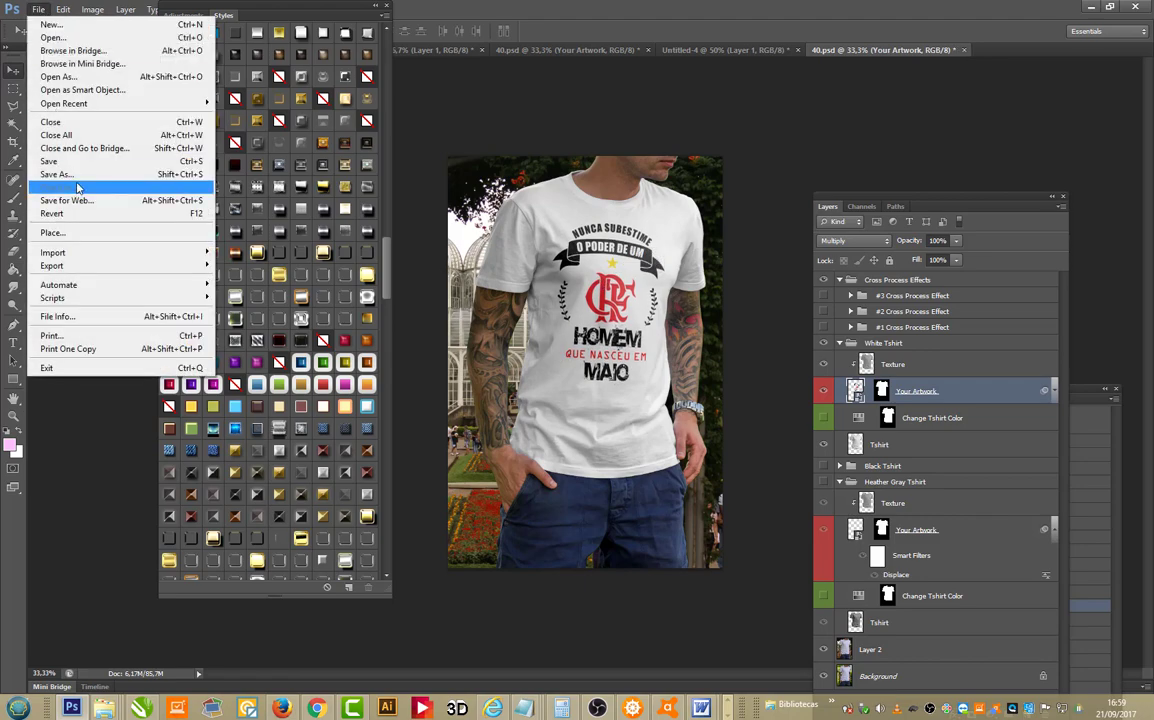
left_click(70, 175)
left_click(276, 244)
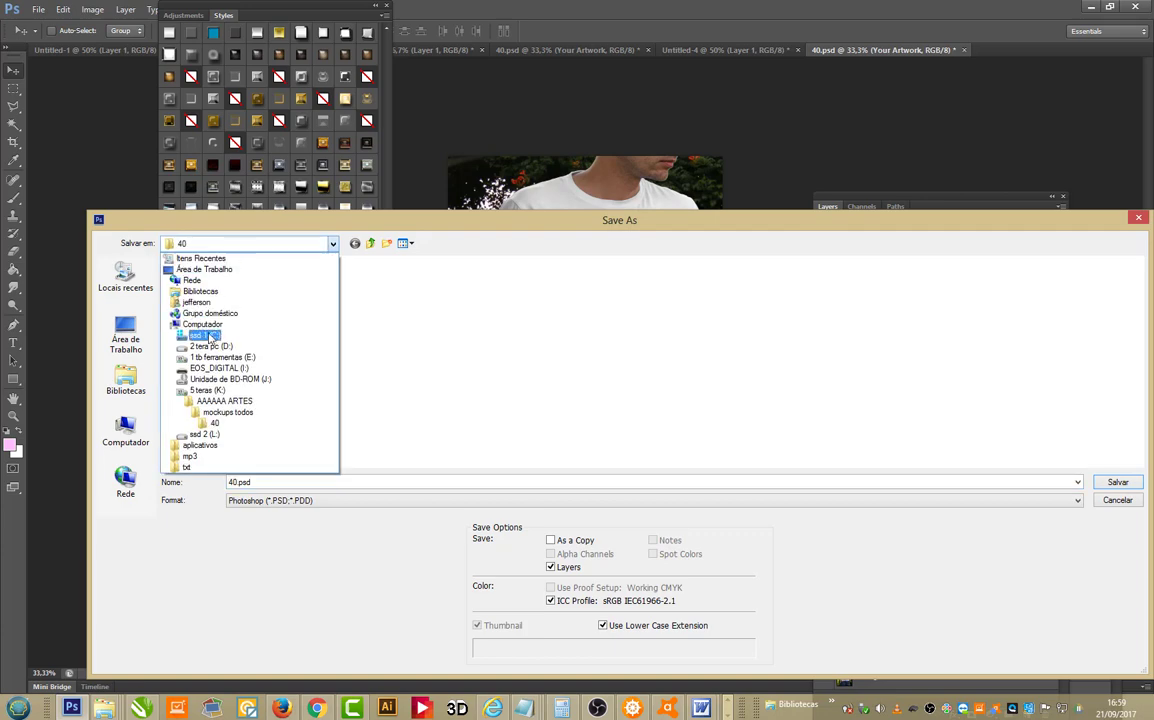
left_click(212, 347)
left_click(232, 244)
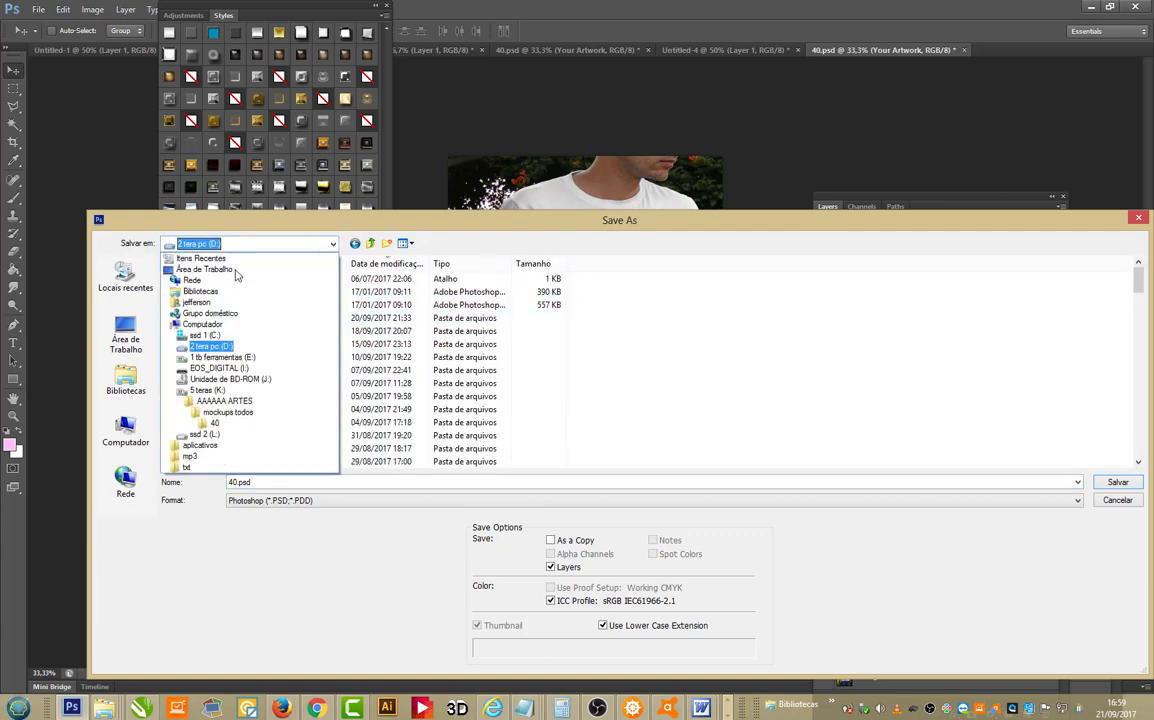
left_click(218, 350)
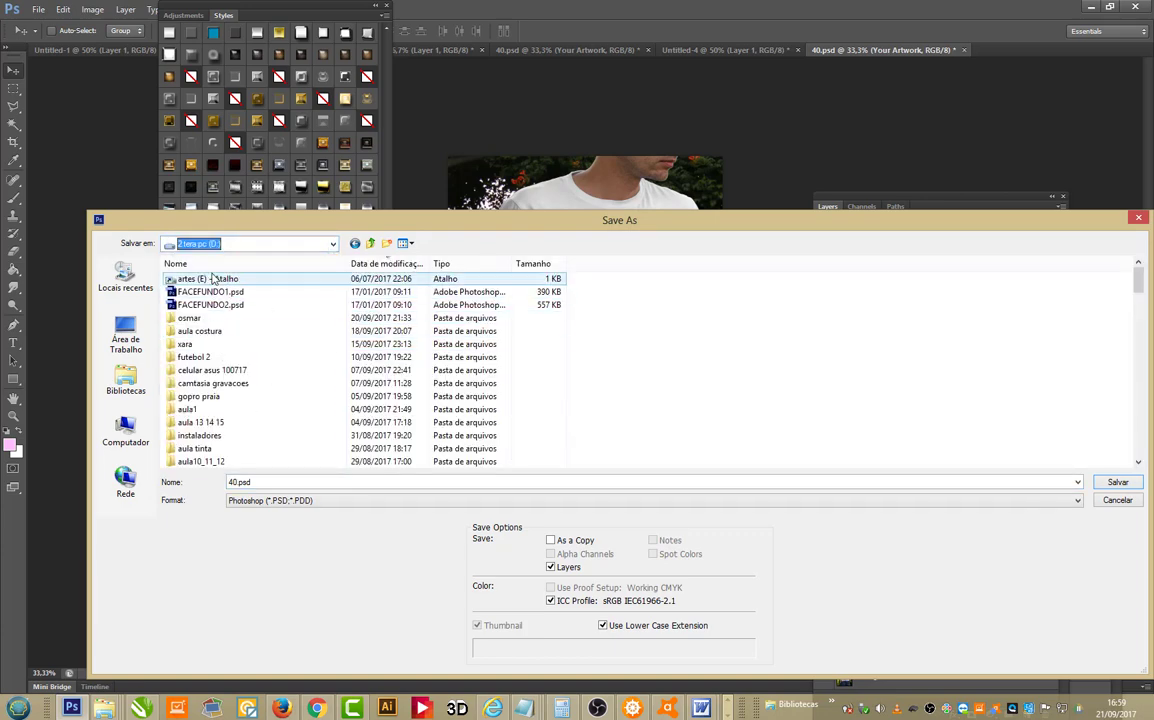
left_click(250, 244)
left_click(215, 357)
double_click(195, 279)
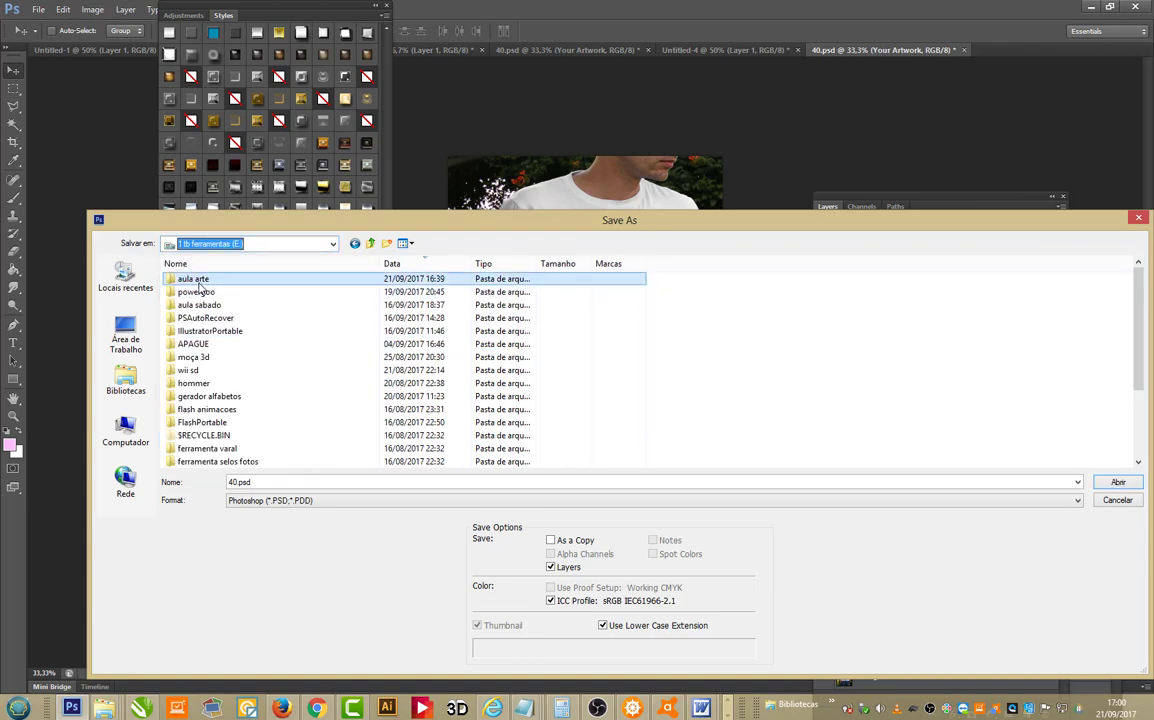
Step: Save the mockup in JPEG format with the file name FINAL, accepting the export options
left_click(245, 500)
left_click(243, 584)
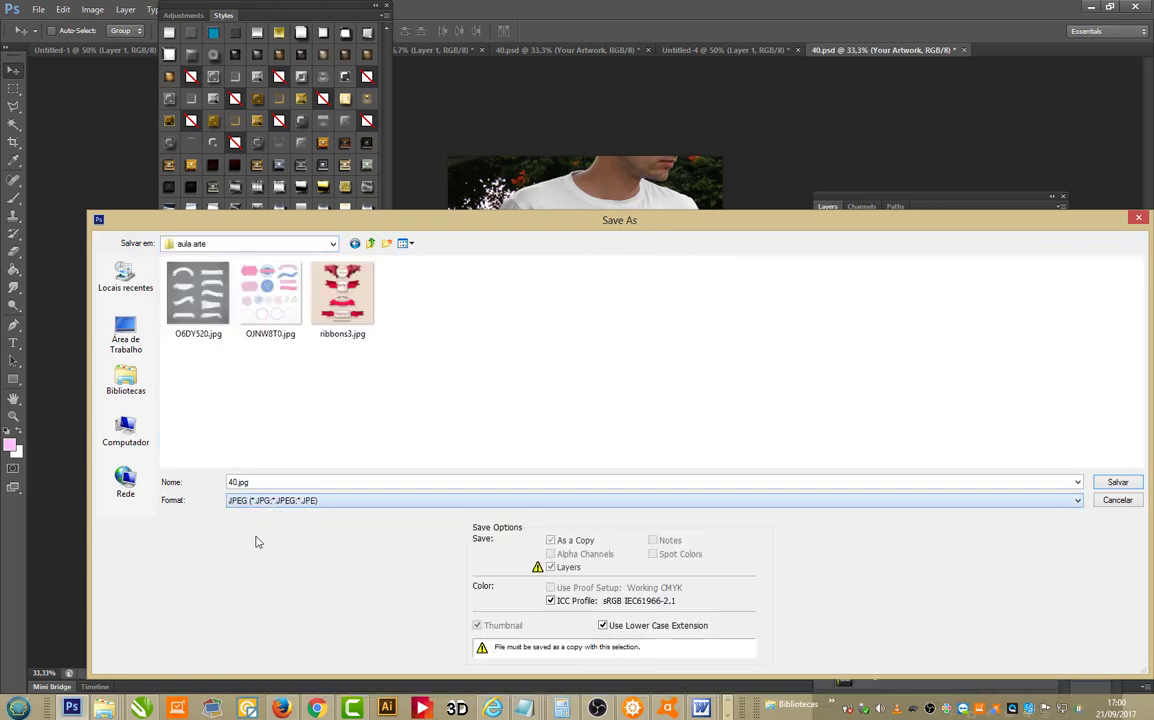
type("FINAKL")
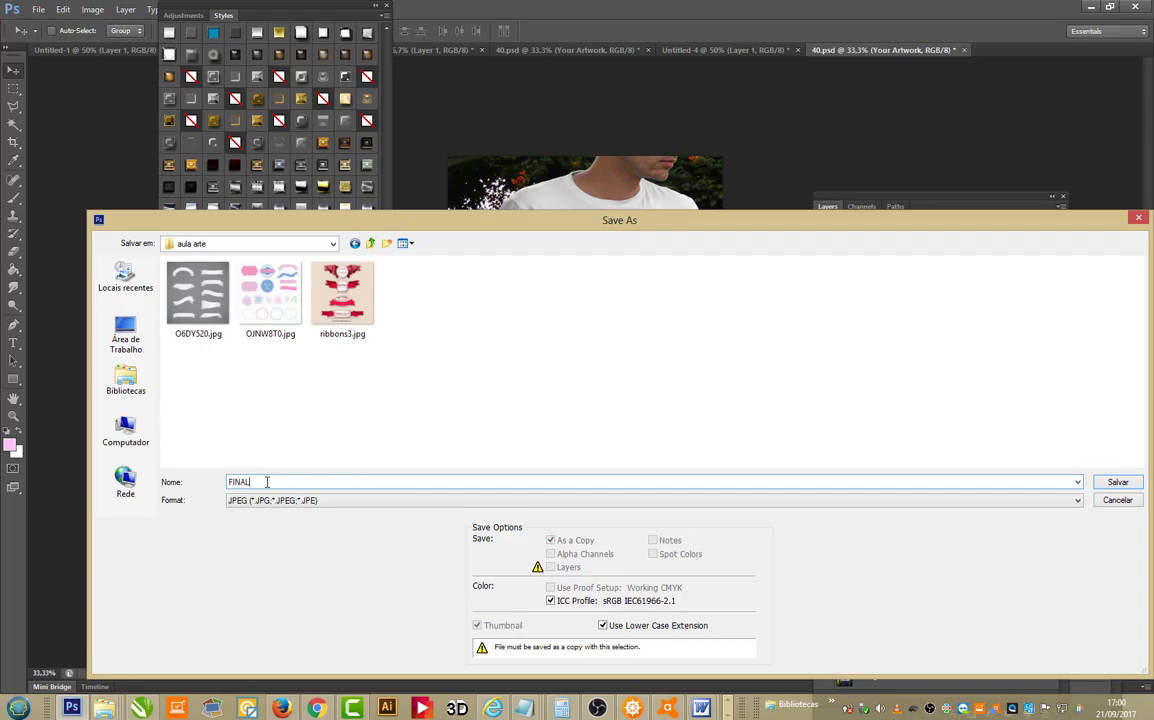
key("Return")
key("Return")
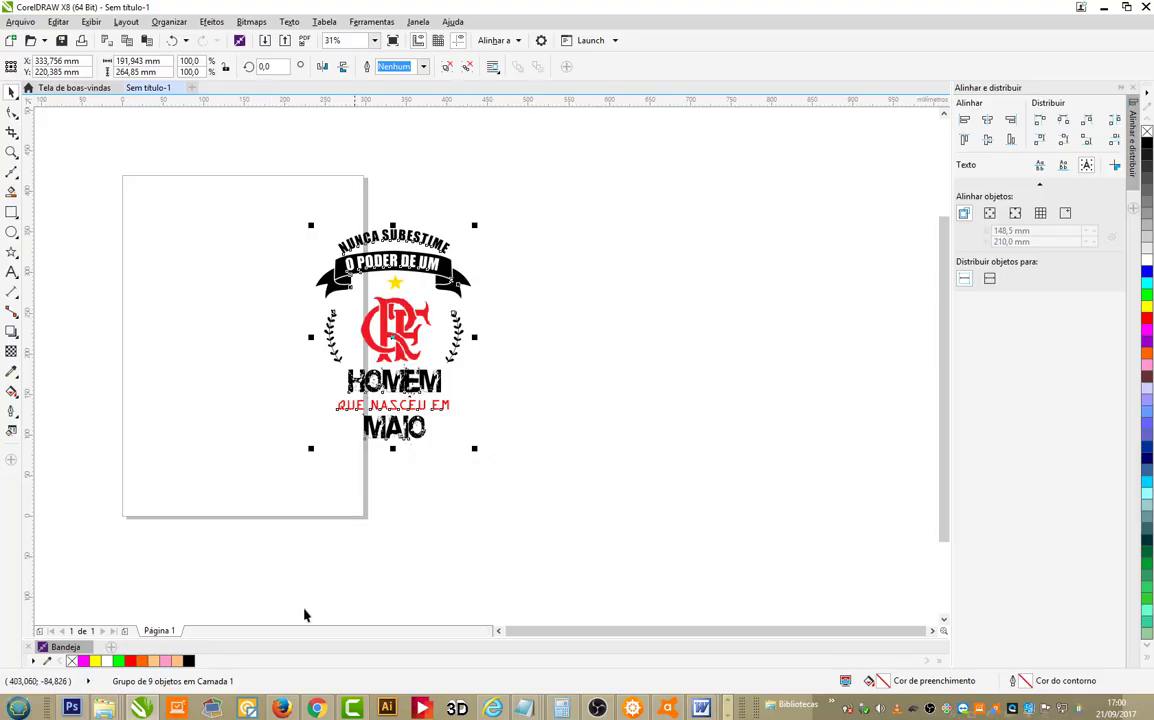
Step: Switch to the Facebook post in Firefox and attach FINAL.jpg from the aula arte folder on drive E to a new comment
key("alt+Tab")
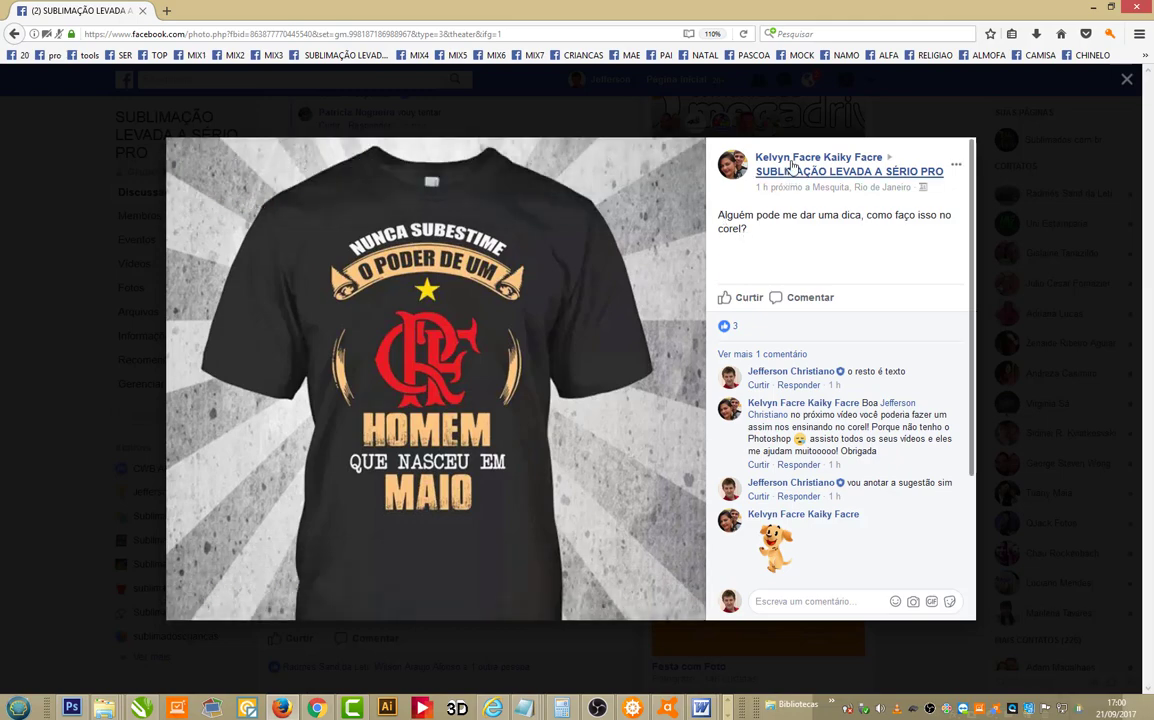
mouse_move(795, 171)
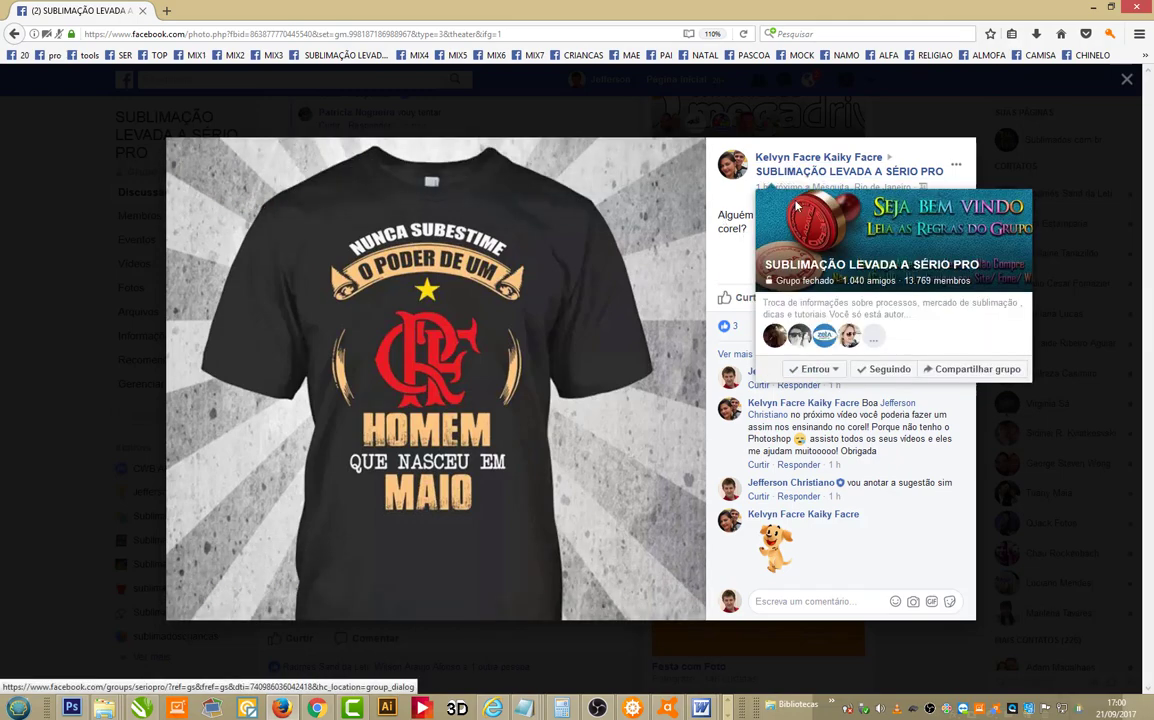
left_click(845, 601)
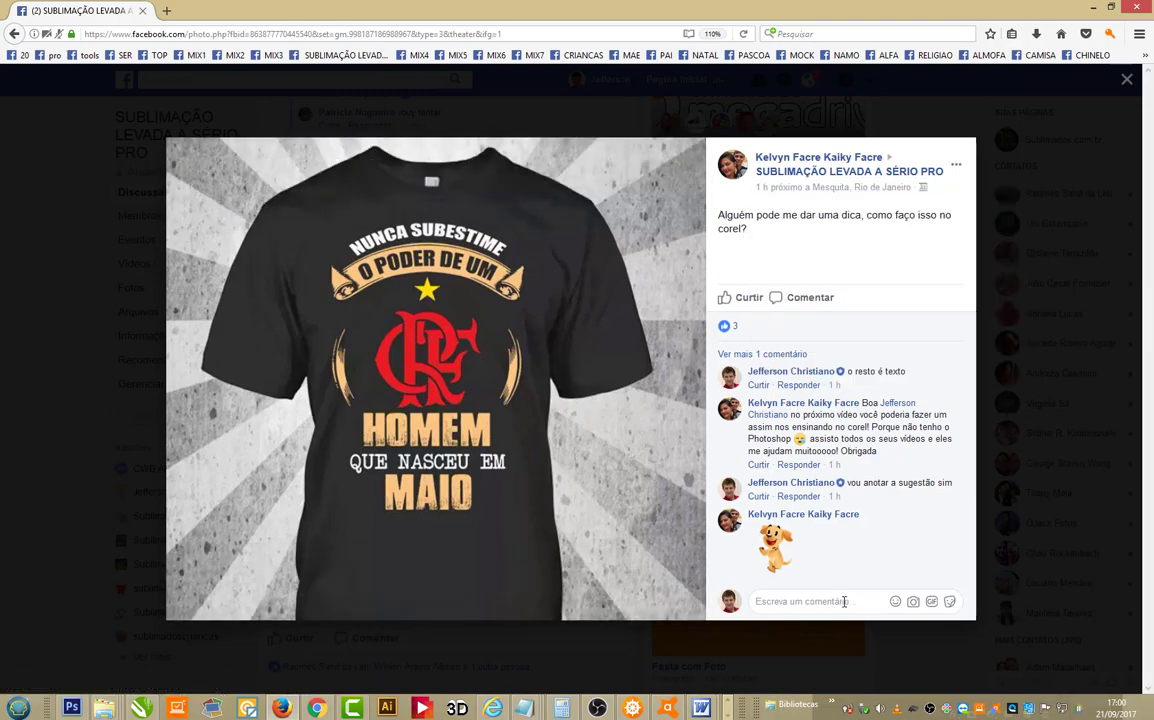
left_click(913, 601)
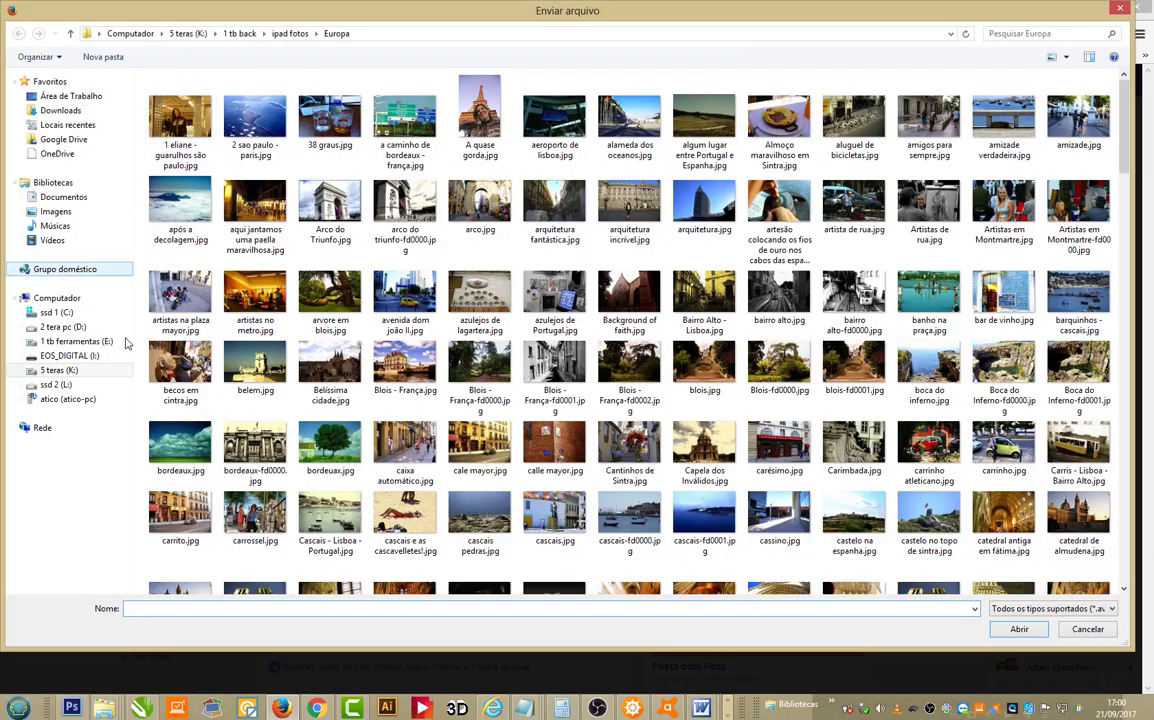
left_click(72, 341)
double_click(176, 97)
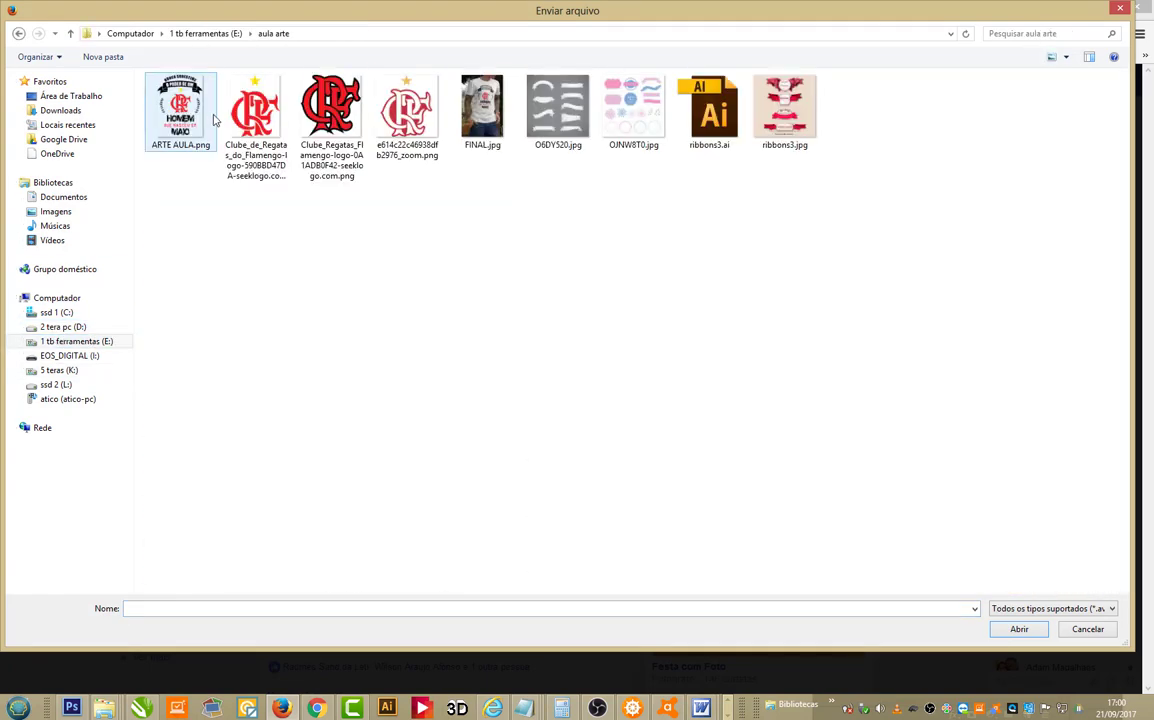
double_click(482, 110)
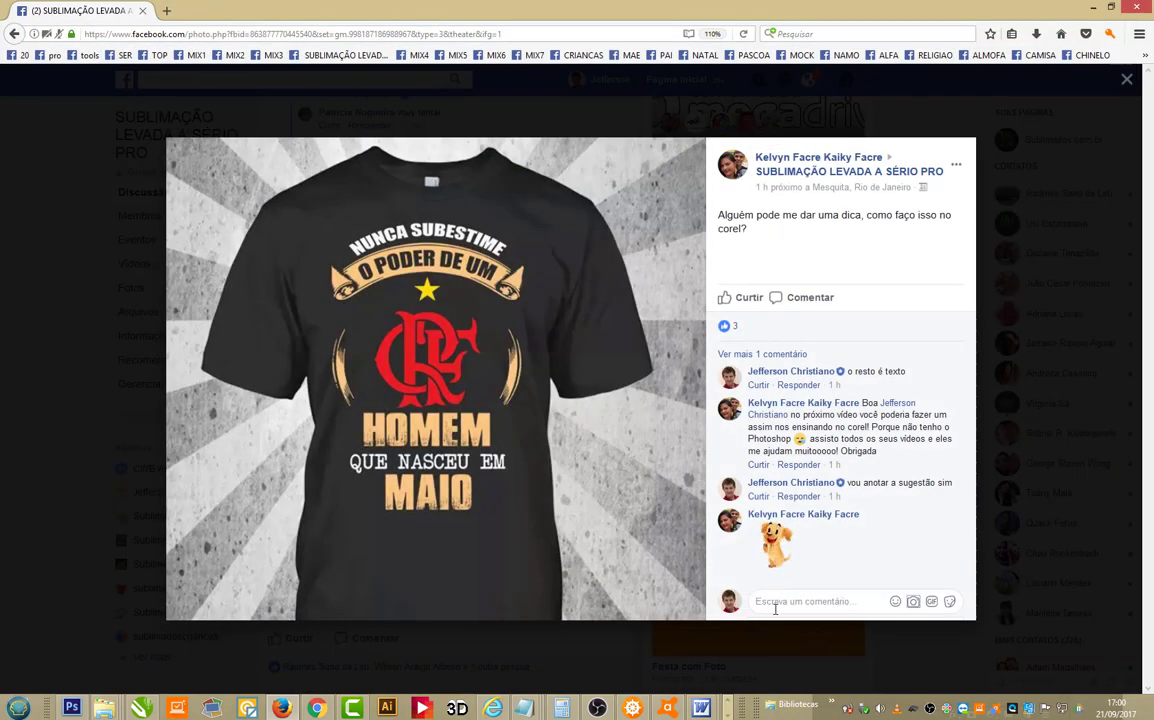
Step: Tag the post's author by name at the start of the comment
type("kELV")
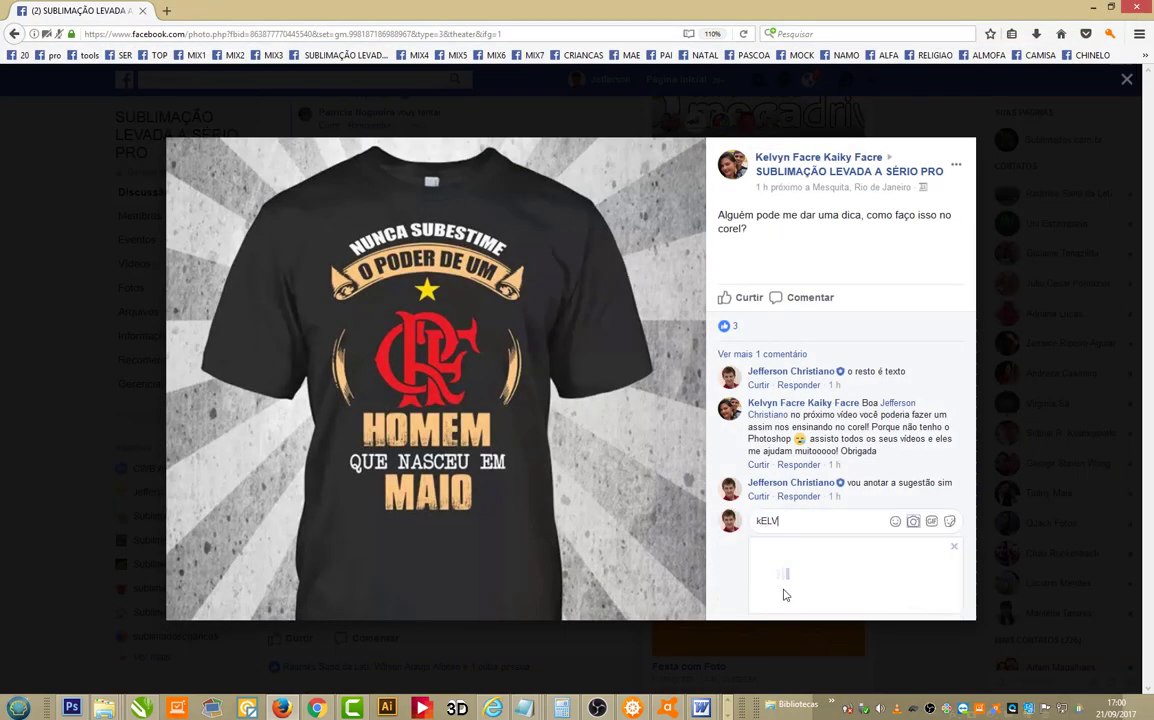
type("YN")
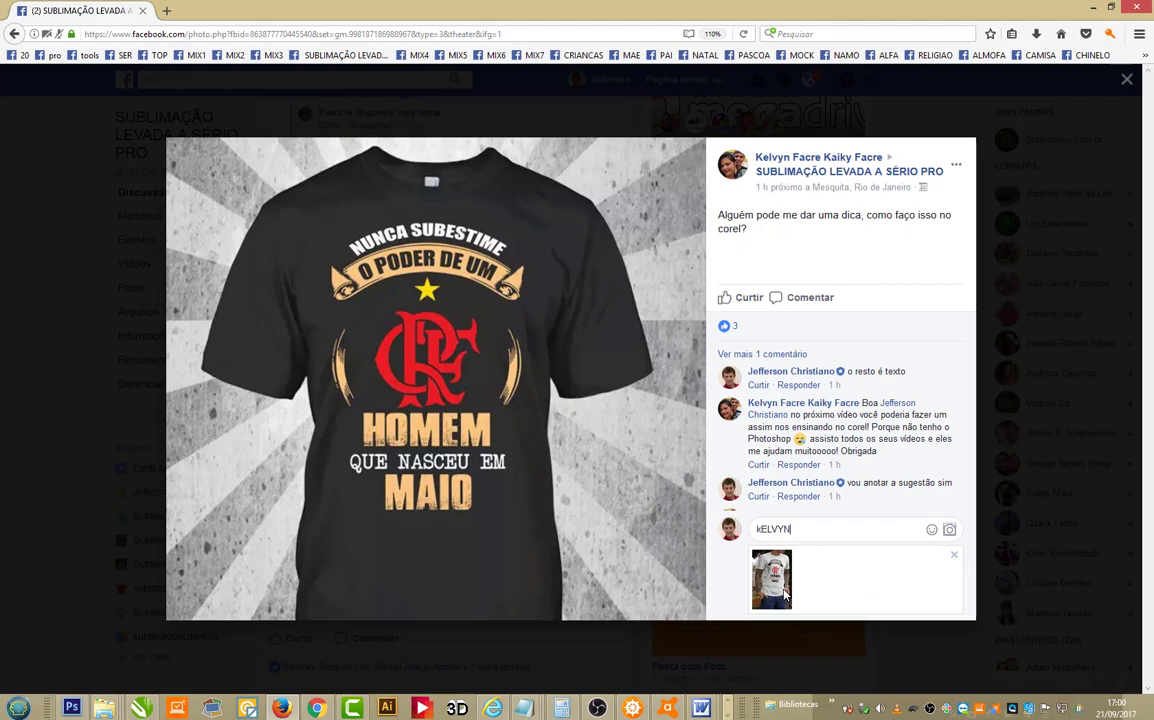
key("BackSpace")
key("BackSpace")
key("BackSpace")
key("BackSpace")
type("Kelvy")
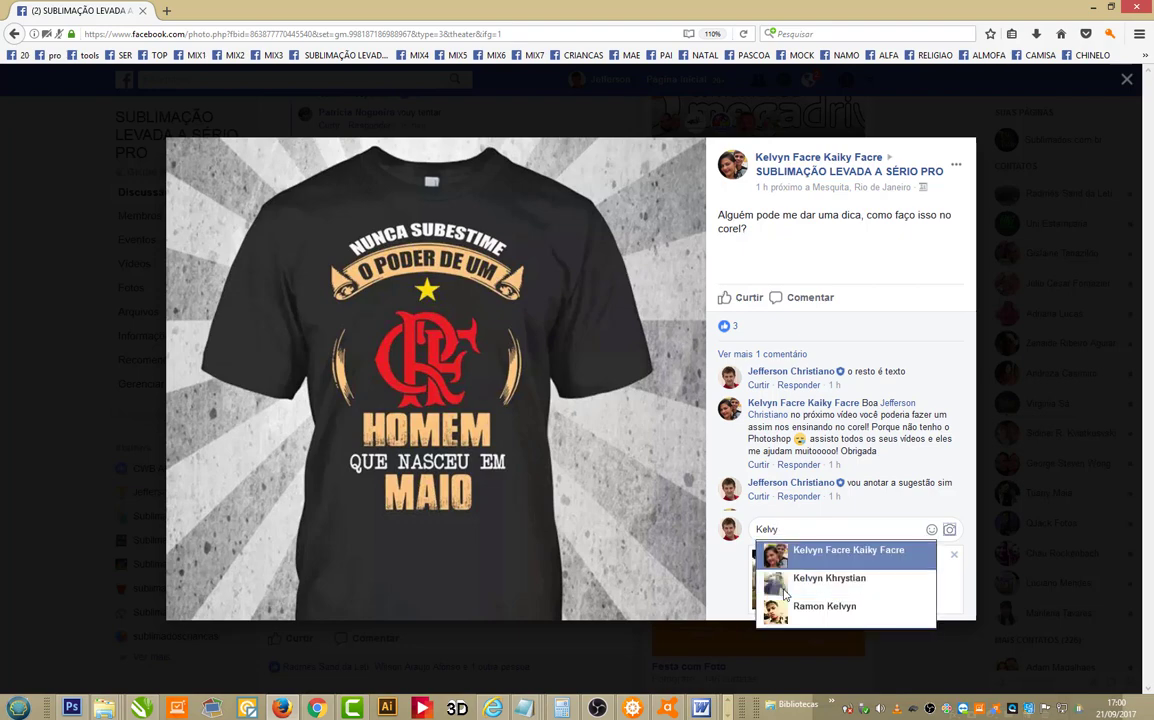
key("Return")
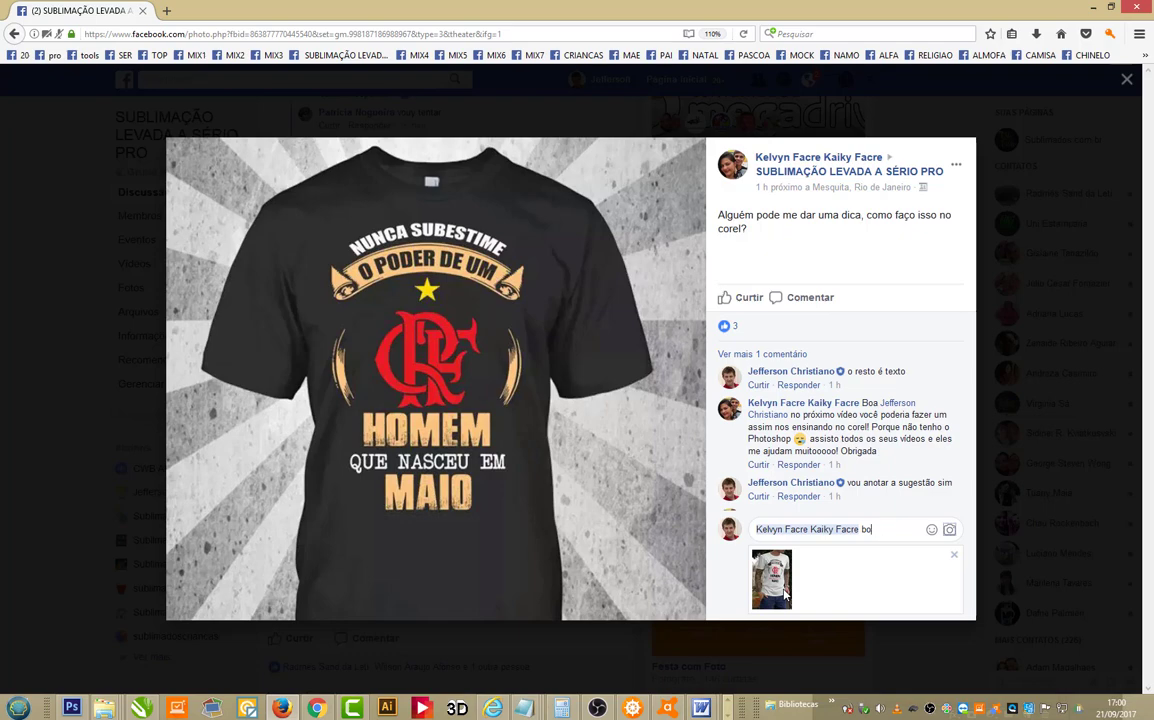
Step: Add to the comment "boa tarde, acabei de gravar essa aula e vou postar daqyui a pouco aqui para voc~e ver! Usei somente o Corel como voc~e pediu!"
type("a tarde")
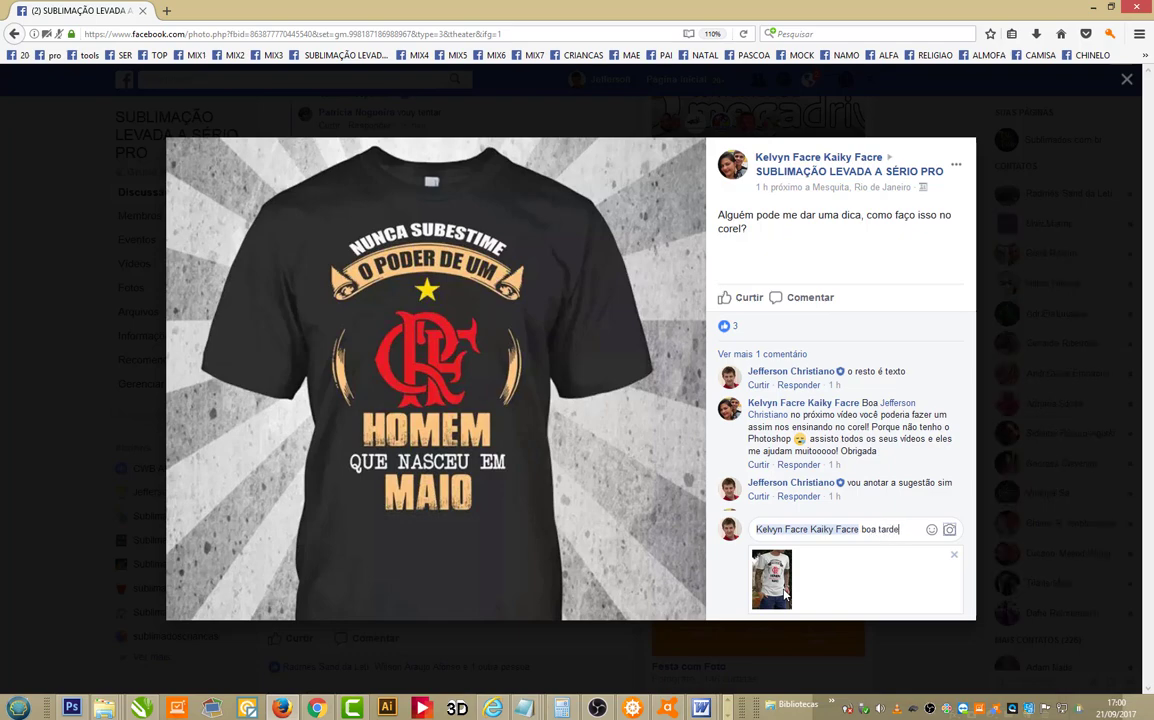
type(", acabei de gravar essa aula e vou postar daqyui")
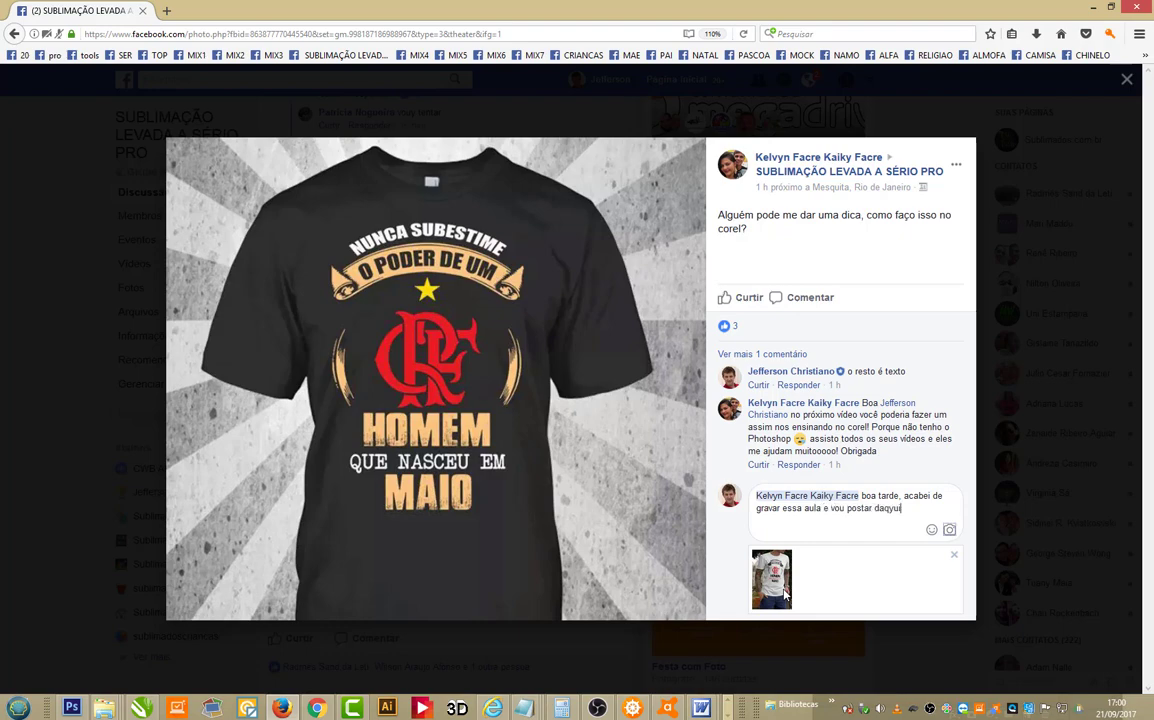
type(" aqui para voc~e ver!")
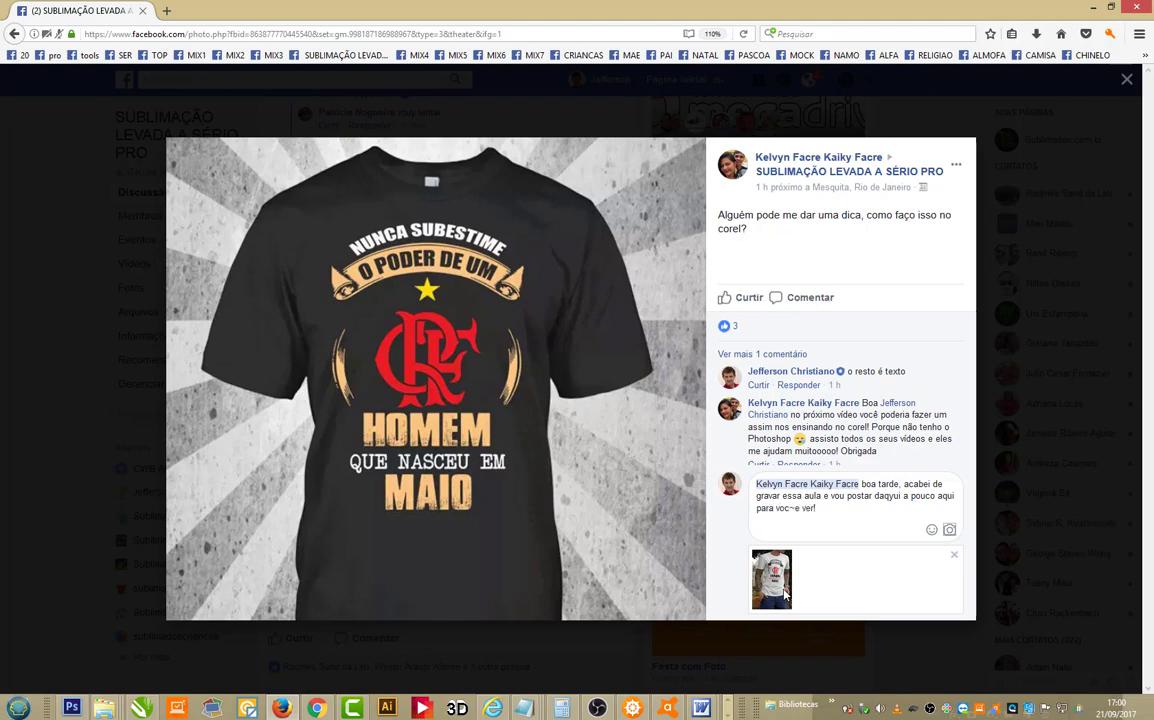
type(" Usei somente o Corel como voc~e pediu!")
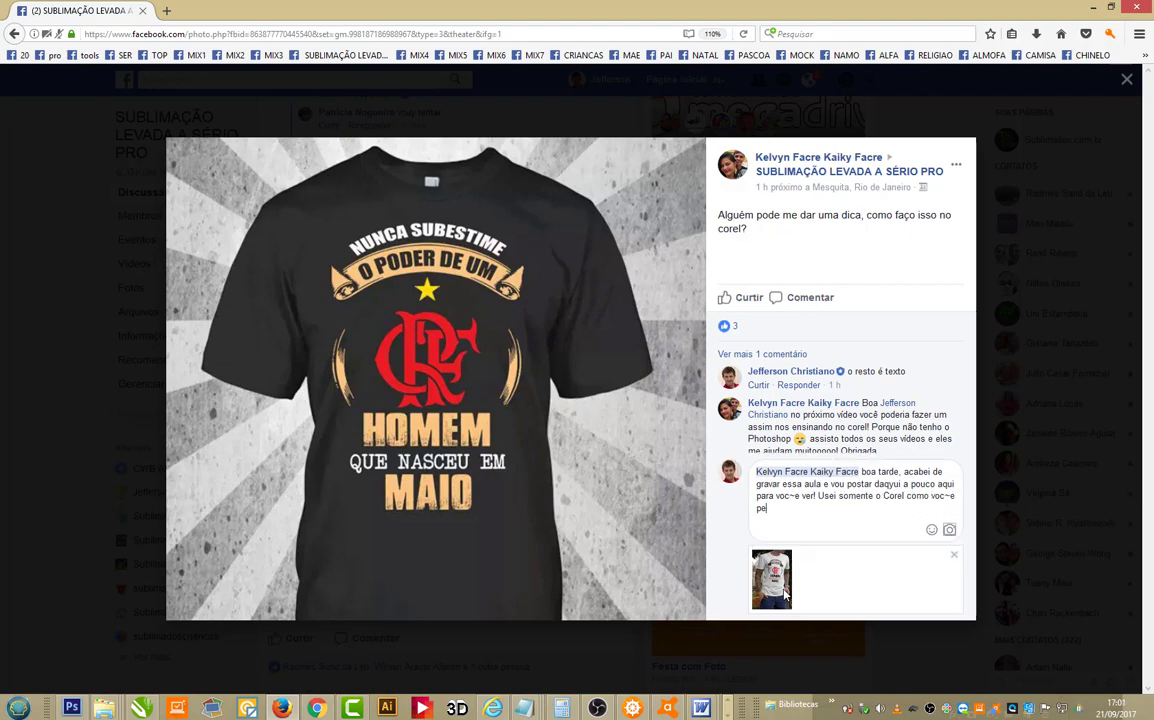